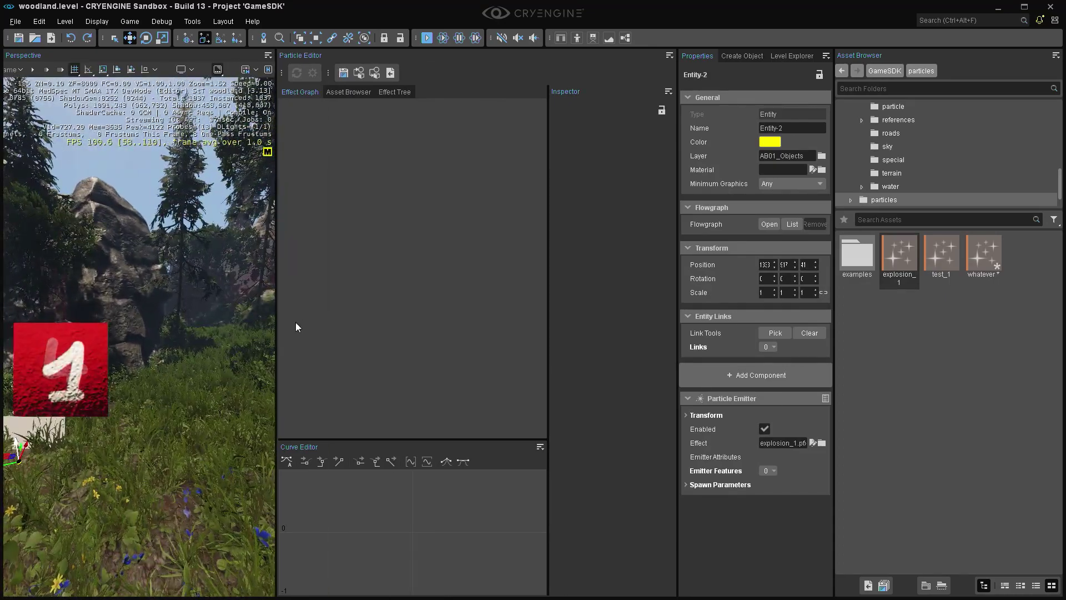
Enlarge the viewport, select the explosion_1 particle emitter in the level and raise it above the grass.
left_click_drag(277, 327, 532, 331)
right_click_drag(76, 392, 44, 370)
left_click(308, 311)
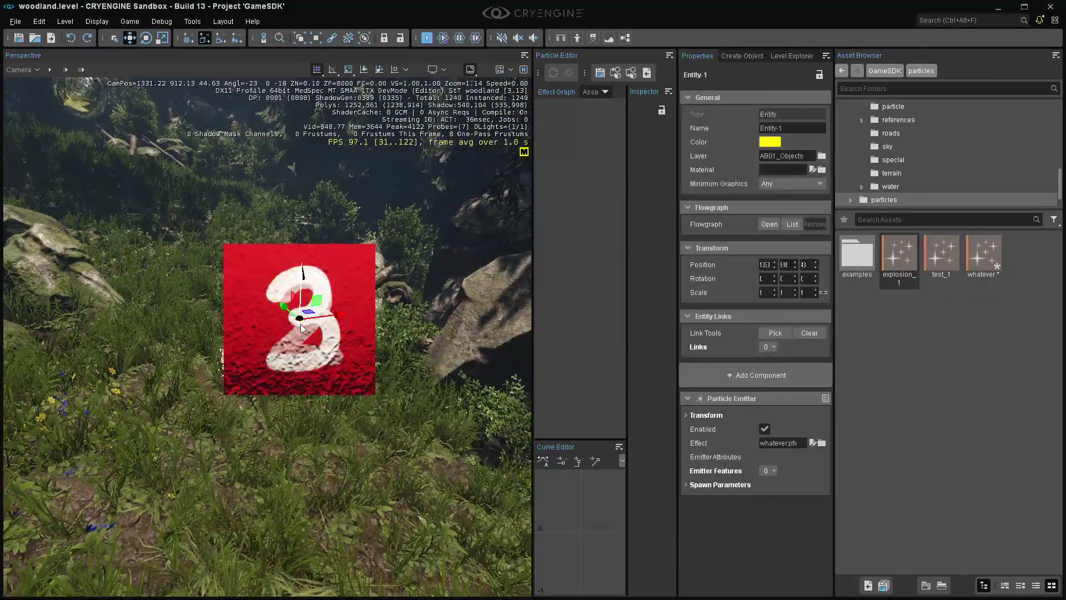
right_click_drag(292, 398, 292, 388)
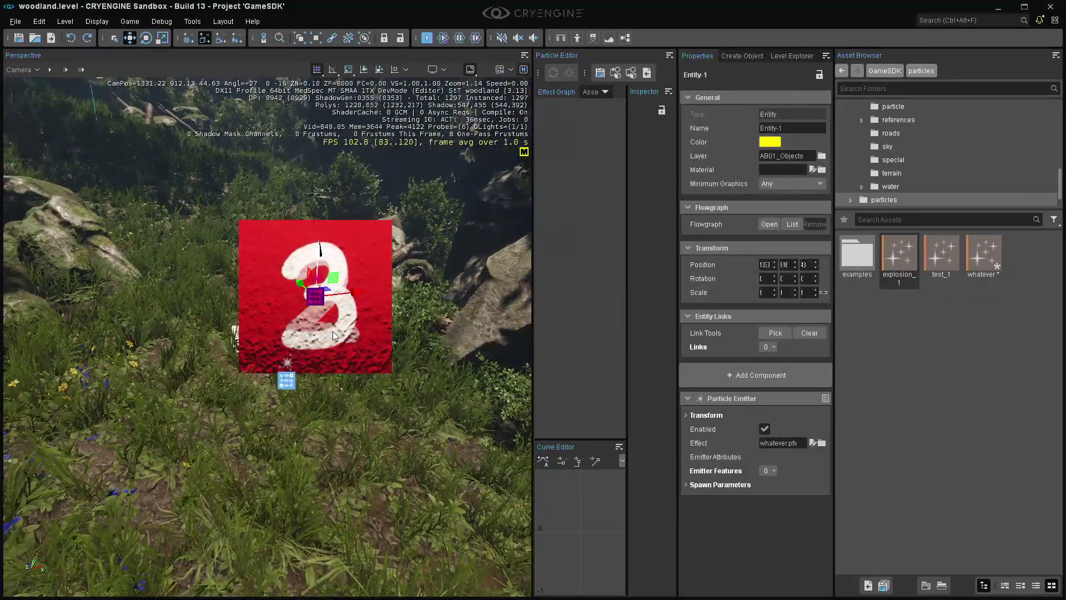
left_click(292, 398)
left_click(293, 399)
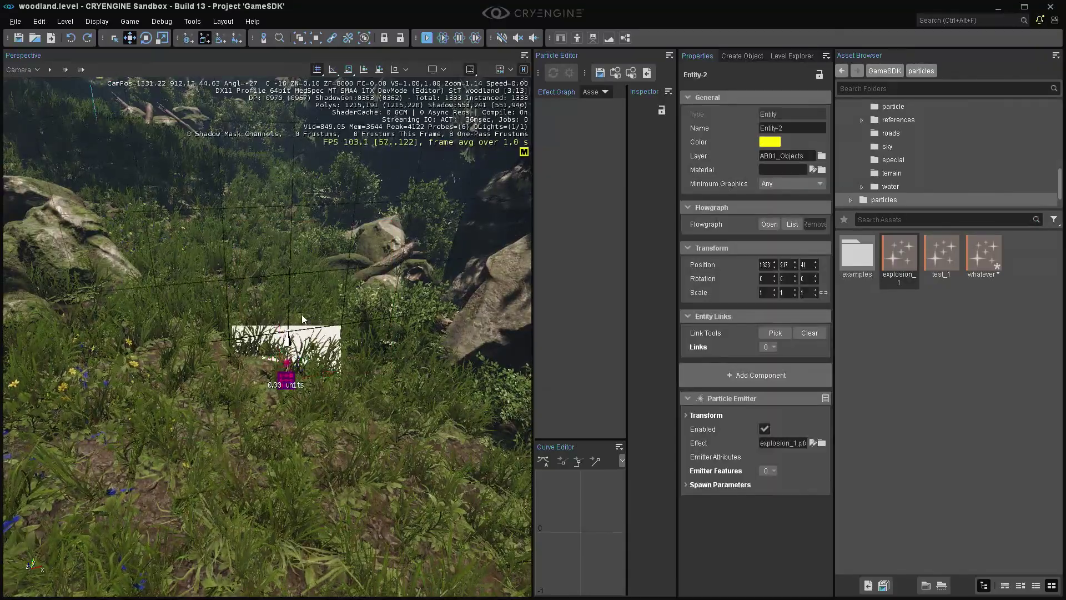
left_click_drag(288, 356, 288, 266)
right_click_drag(317, 455, 316, 412)
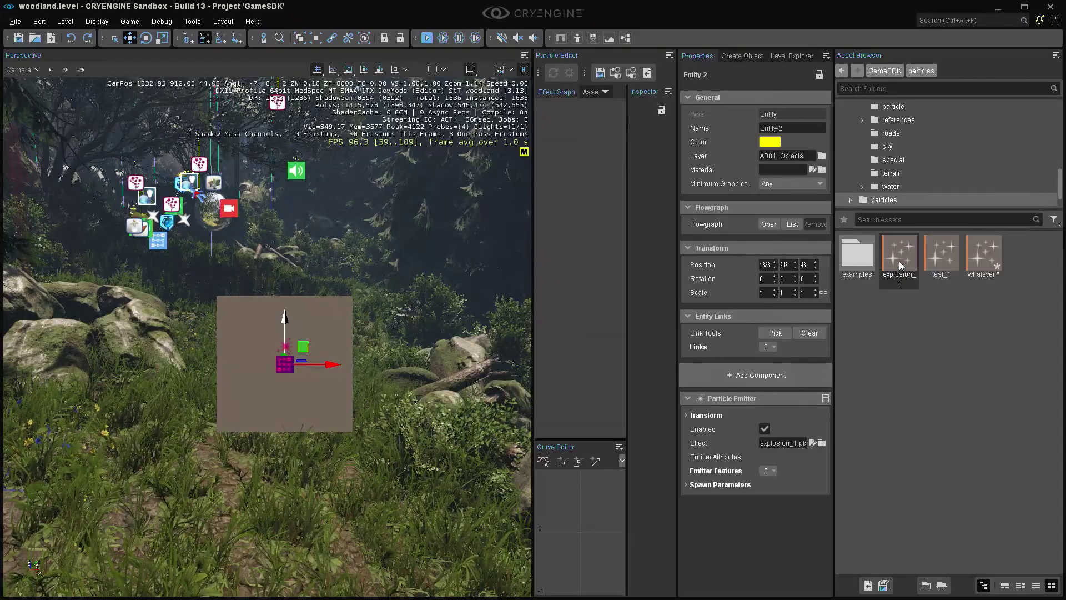
Open the explosion_1 particle effect for editing and dock its editor together with the object properties beside the viewport.
double_click(888, 274)
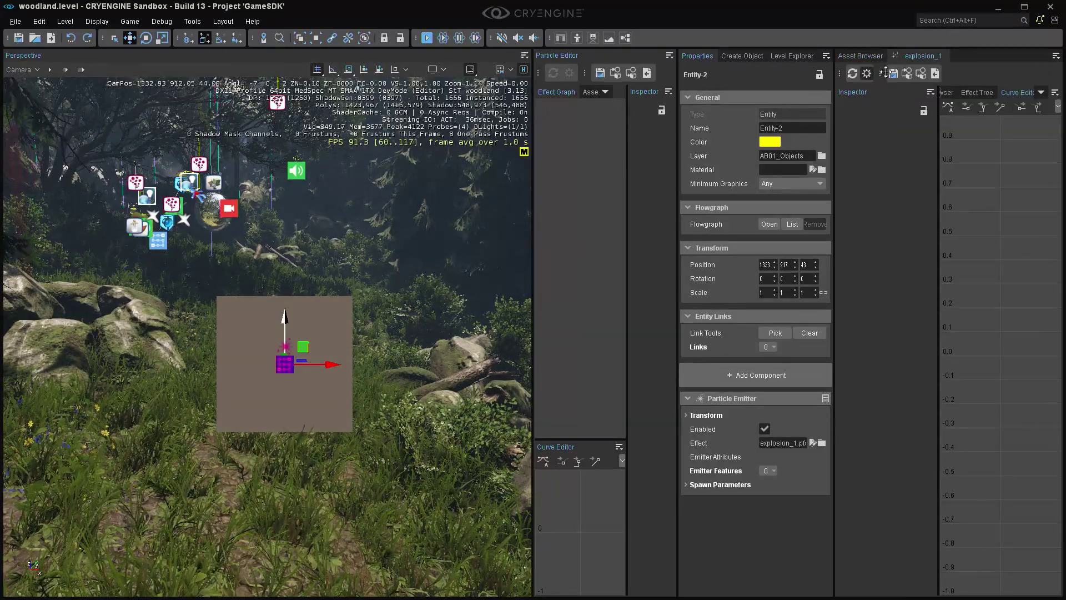
left_click_drag(915, 60, 613, 333)
left_click_drag(821, 260, 822, 223)
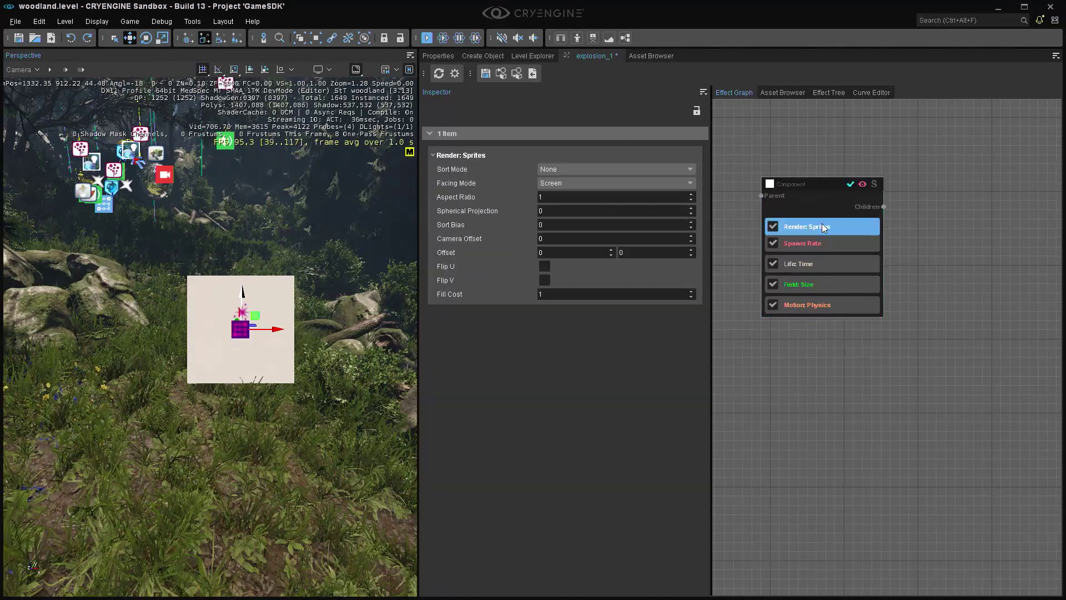
Add a Spawn: Count feature to the particle component and delete its Spawn: Rate feature.
left_click(823, 245)
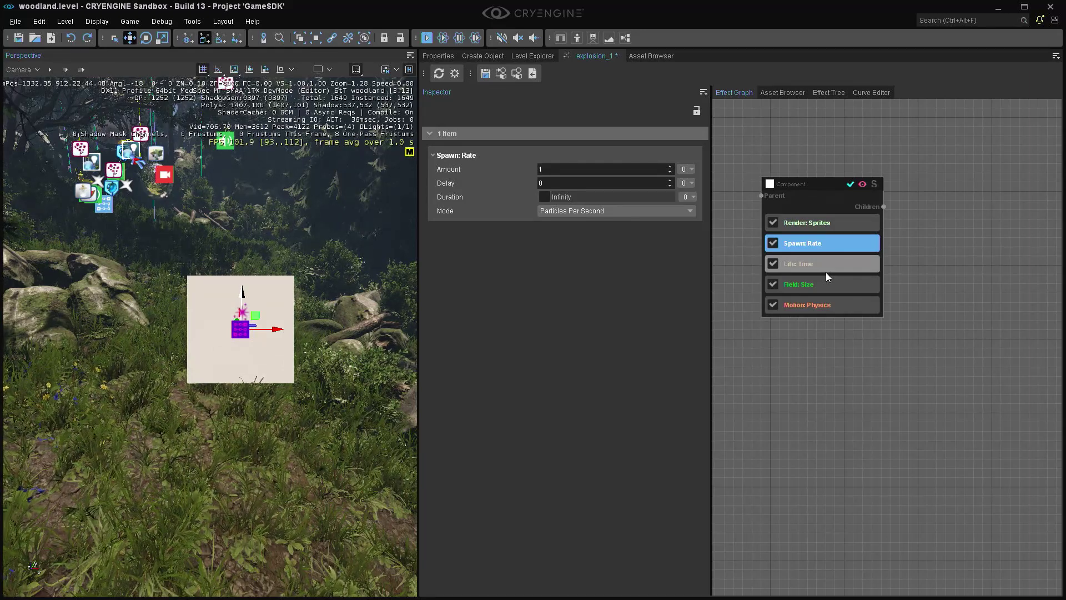
right_click(811, 193)
mouse_move(851, 256)
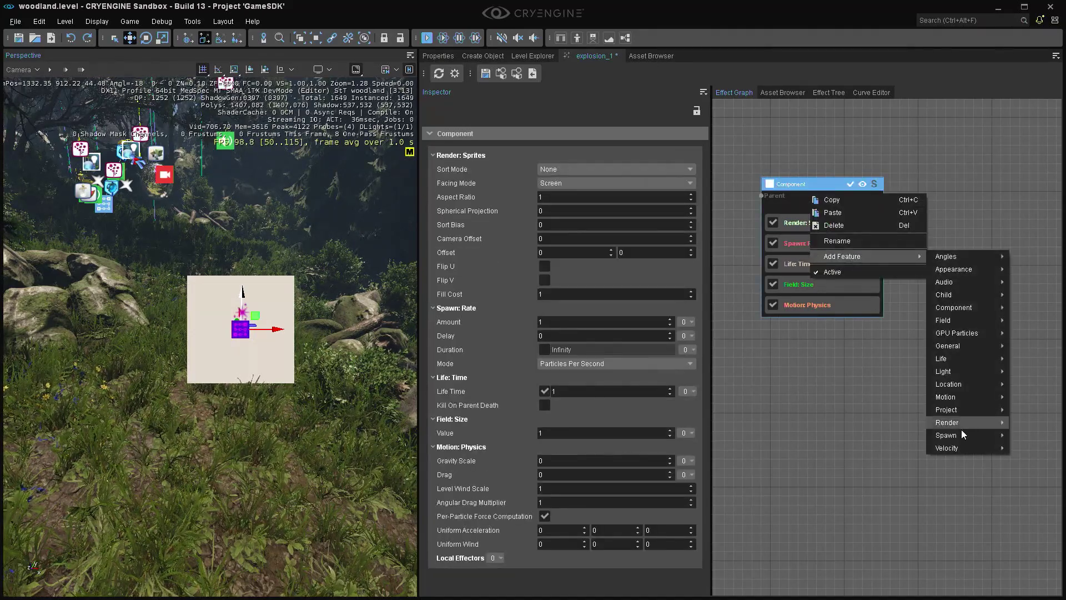
mouse_move(962, 431)
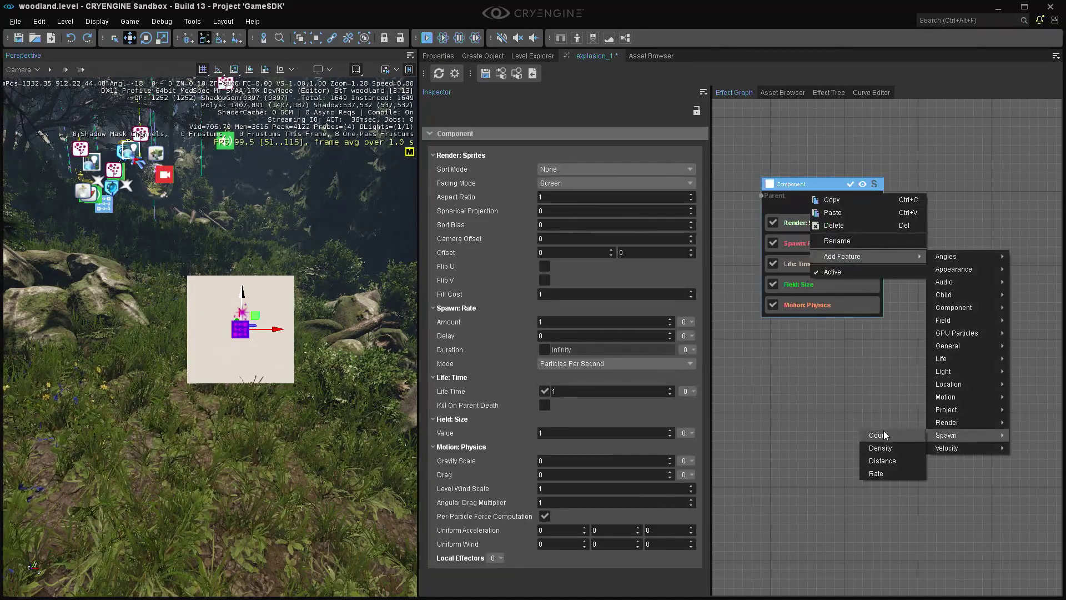
left_click(884, 433)
left_click(822, 267)
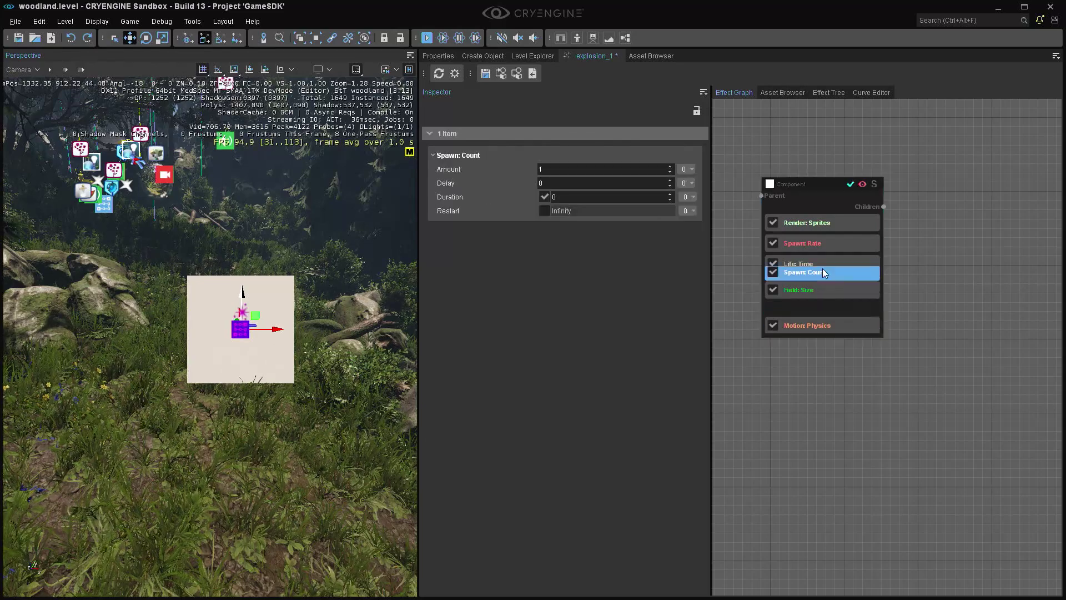
left_click(805, 243)
key("Delete")
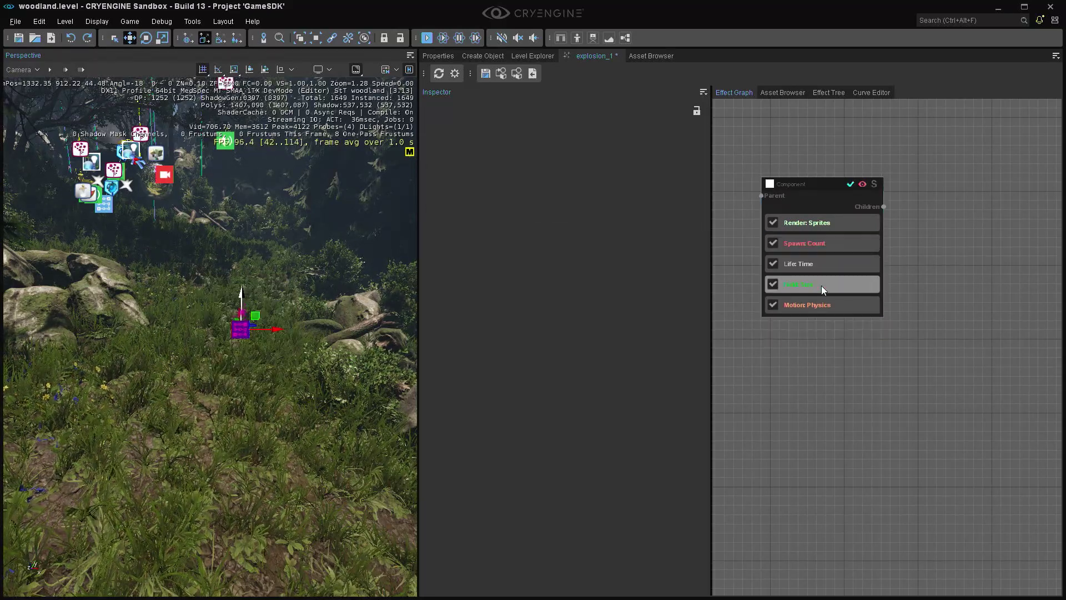
Enable Restart on the Spawn: Count feature and set it to 2.
left_click(825, 244)
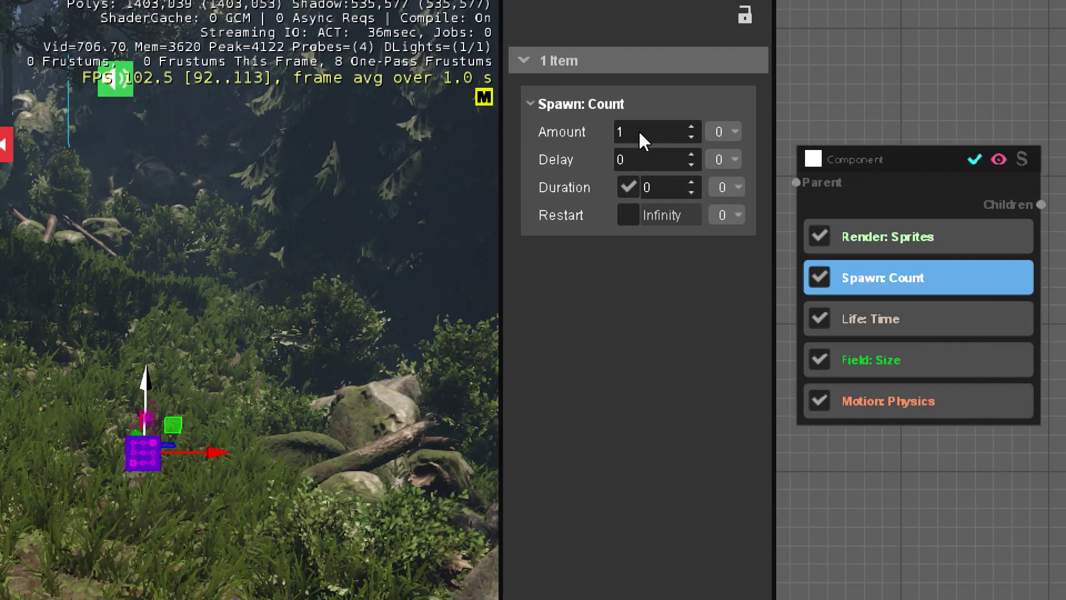
left_click(638, 215)
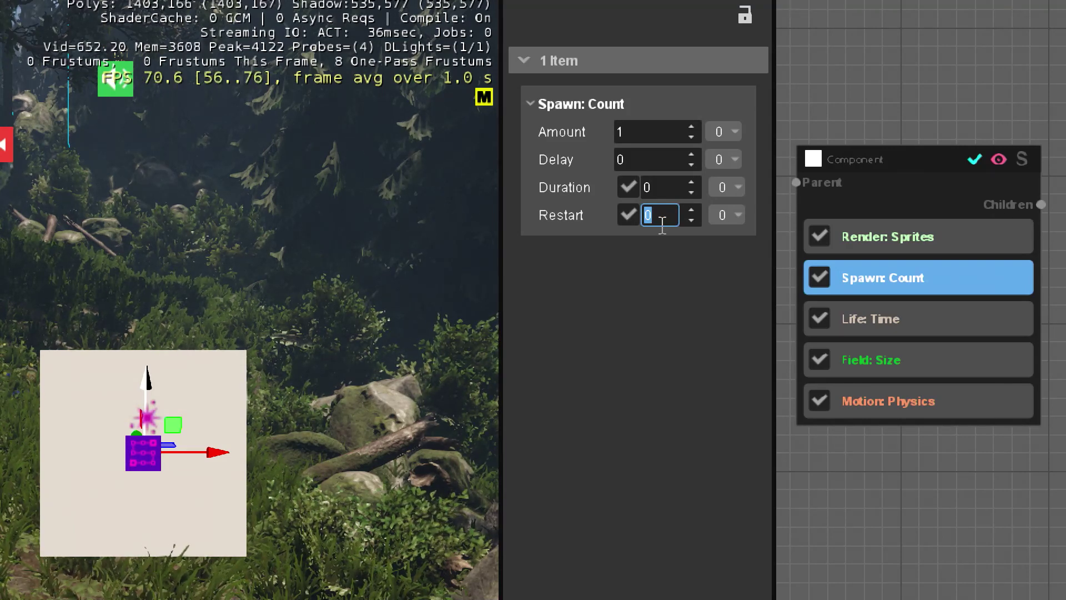
type("2")
key("Return")
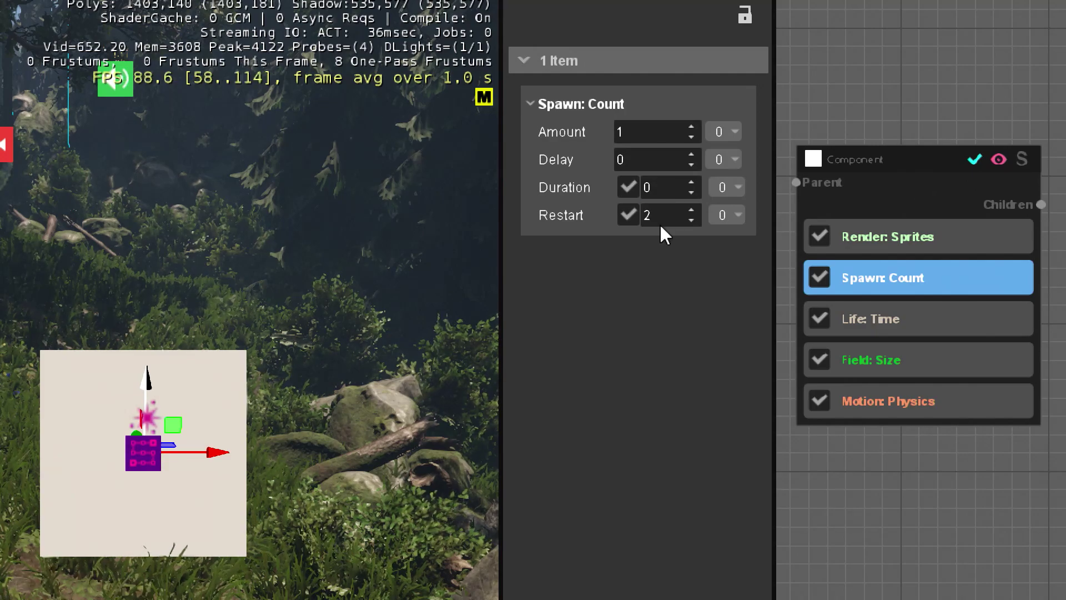
right_click_drag(285, 309, 240, 382)
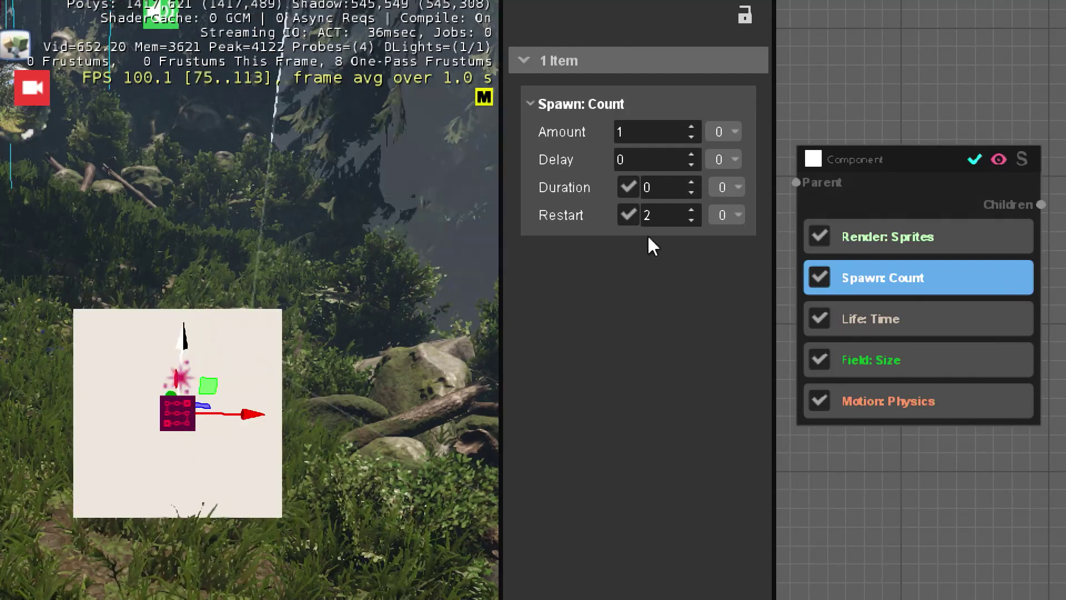
Set the Life Time of the component's Life: Time feature to 0.15.
left_click(942, 327)
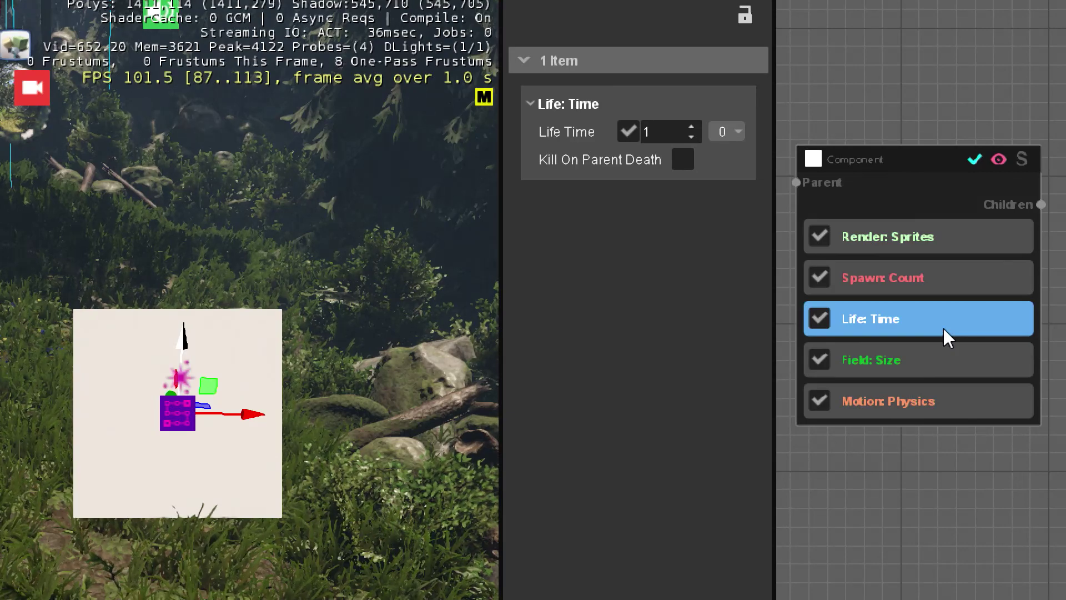
left_click(959, 280)
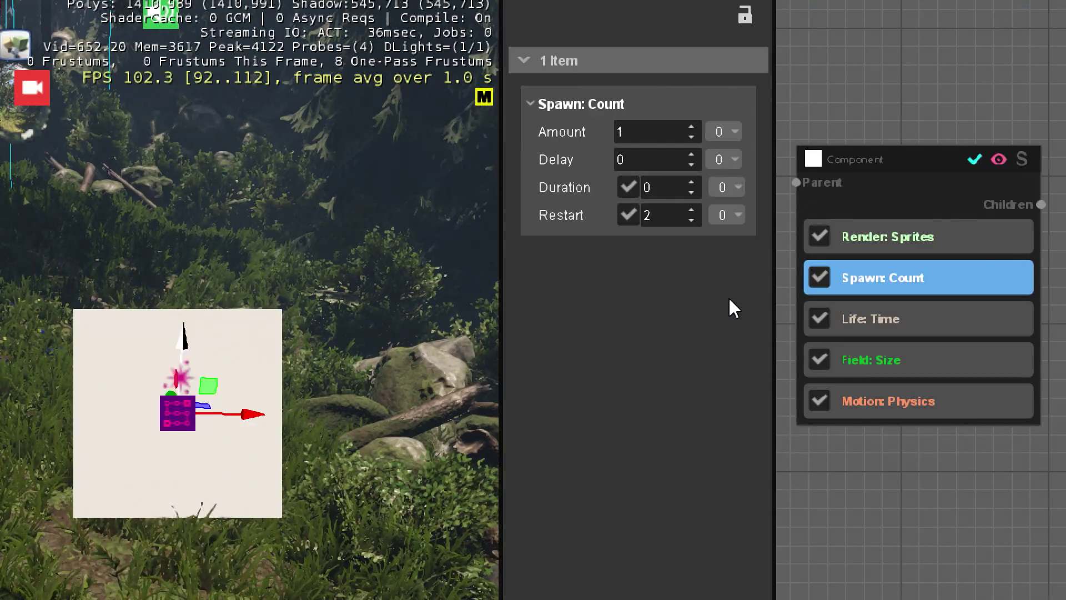
left_click(894, 365)
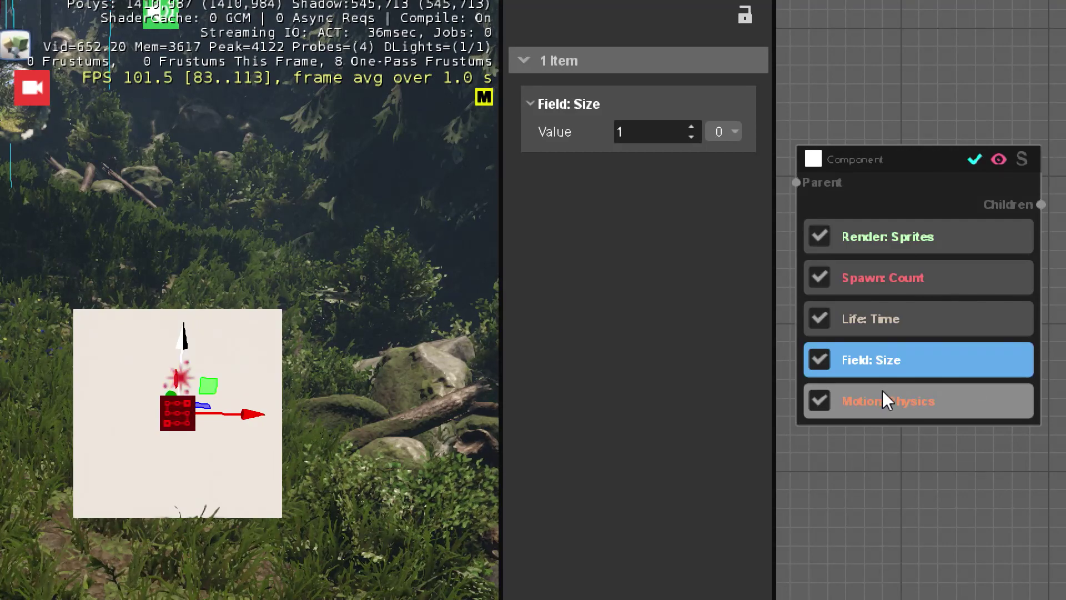
left_click(875, 316)
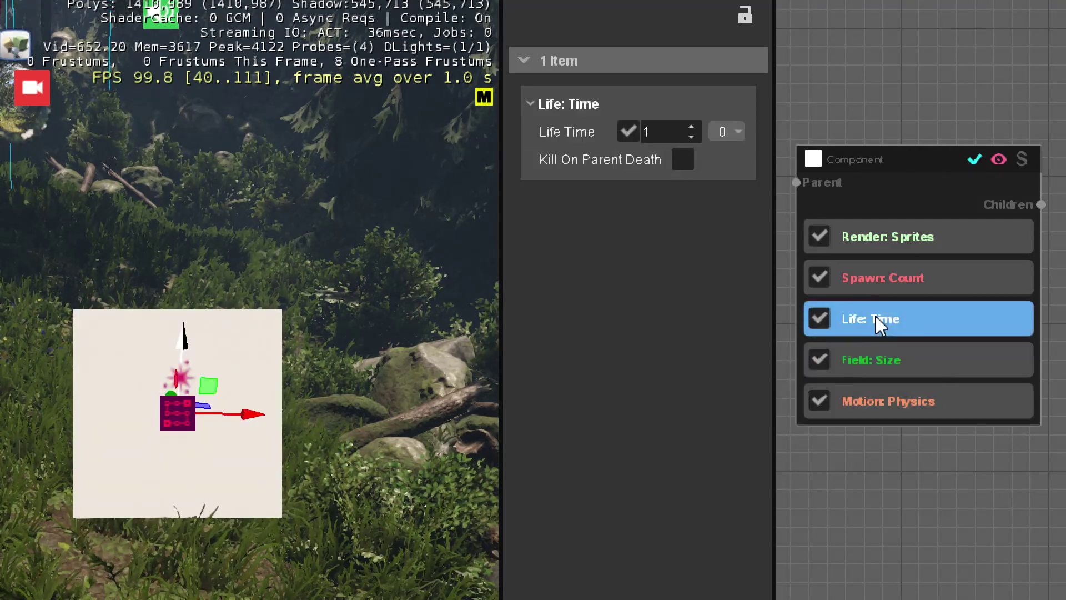
left_click(632, 129)
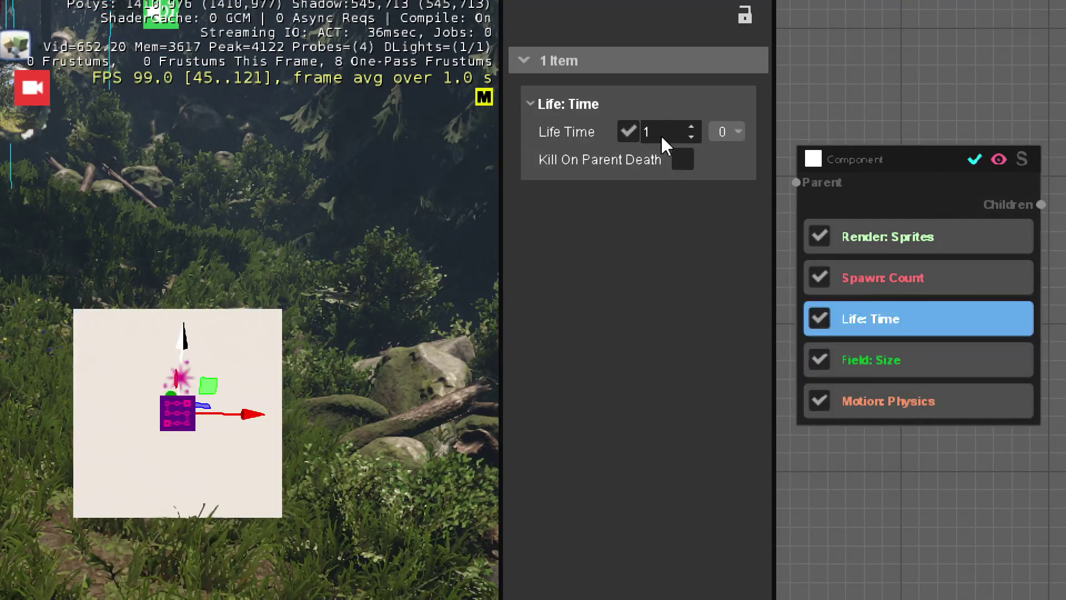
left_click(655, 132)
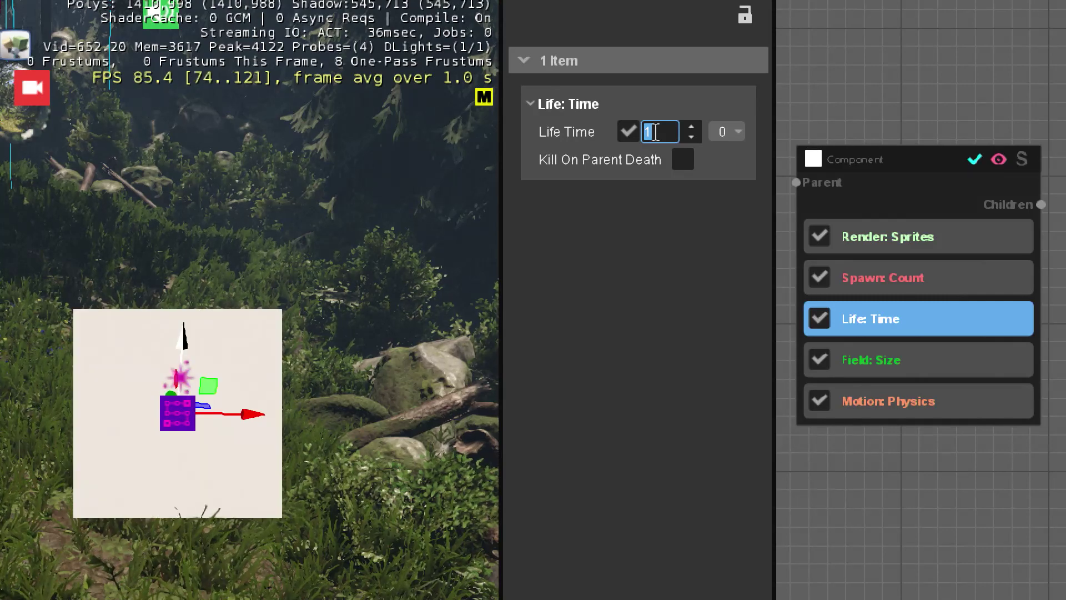
type(".")
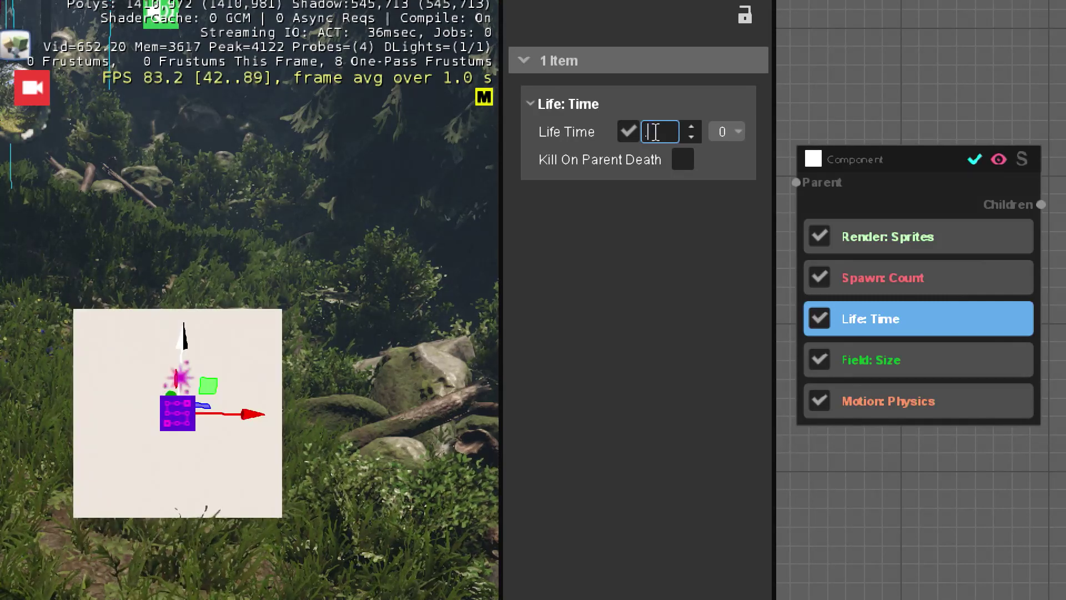
type("15")
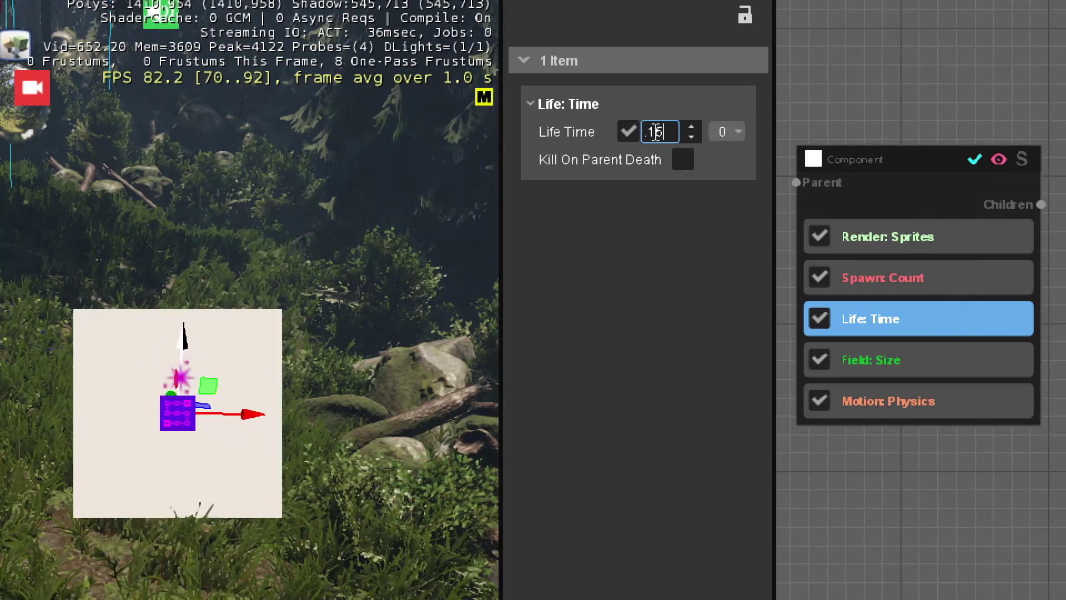
key("Return")
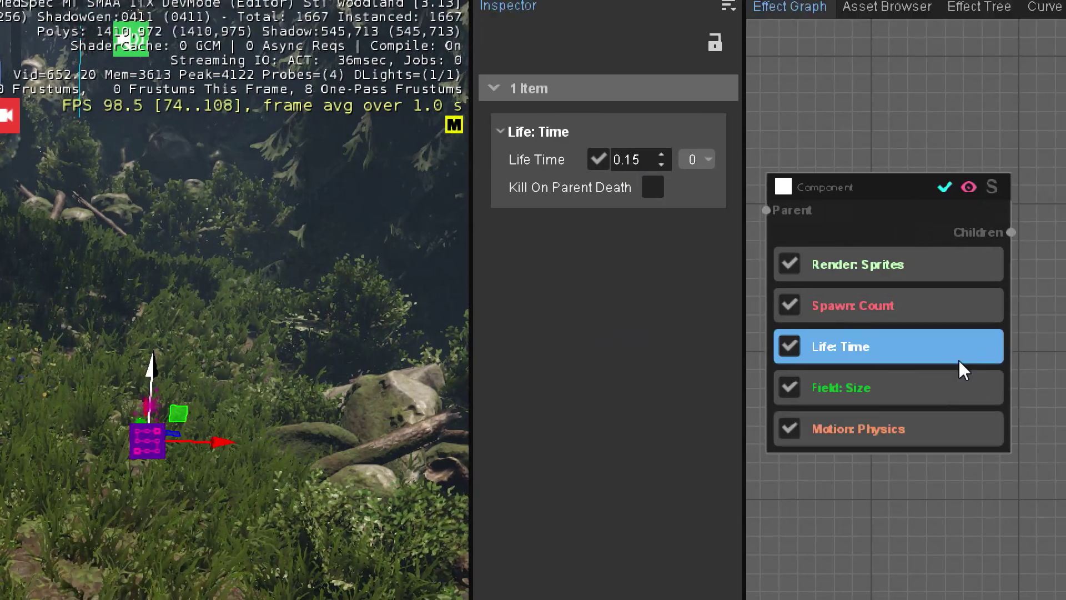
Add a Curve modifier to the Value of the Field: Size feature.
left_click(938, 360)
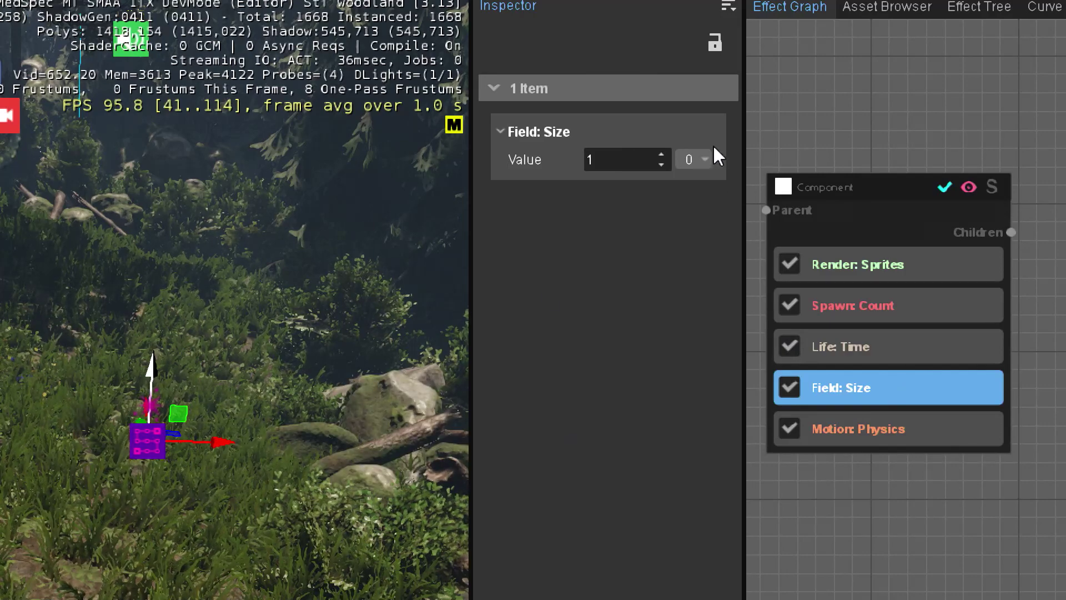
left_click(691, 159)
mouse_move(721, 184)
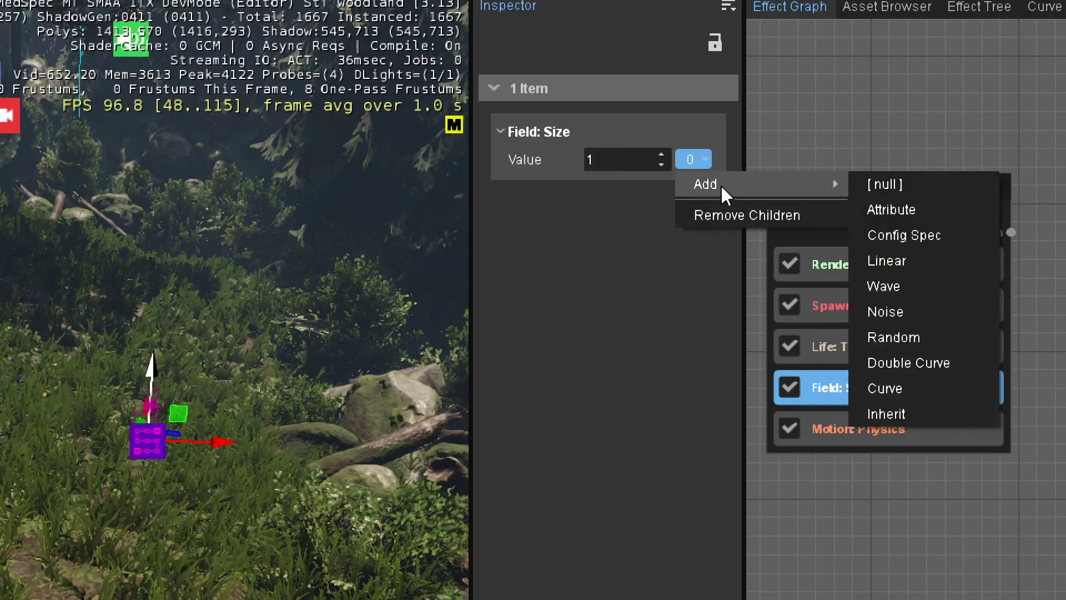
left_click(880, 388)
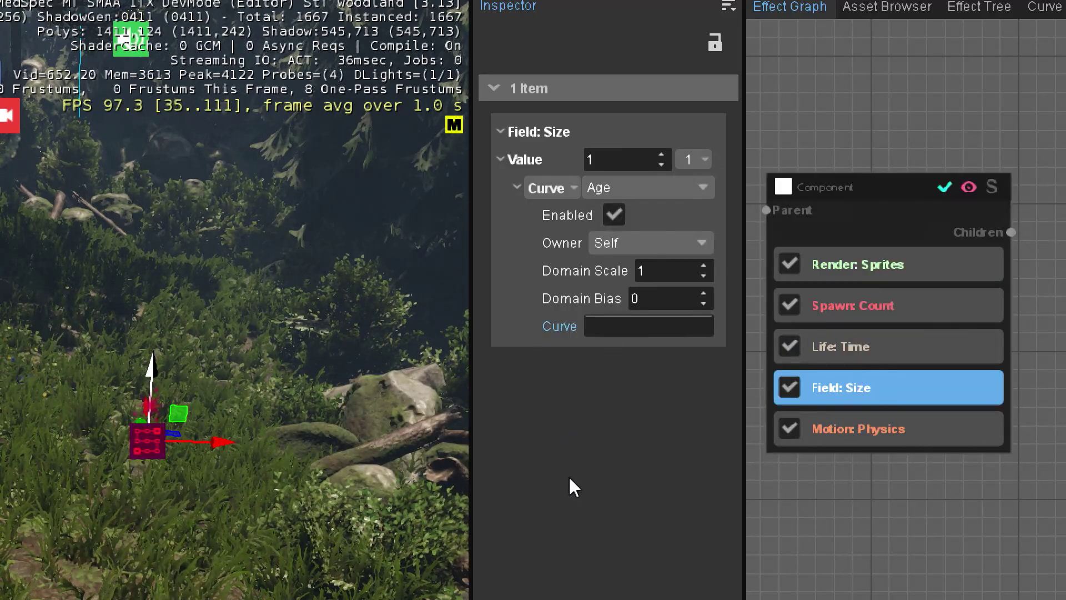
Shape the size-over-age curve to rise steeply to 1 near the start and fall back to 0 at the end.
left_click(649, 326)
mouse_move(561, 365)
left_mouse_down()
mouse_move(490, 519)
mouse_move(556, 522)
mouse_move(583, 355)
mouse_move(581, 368)
left_mouse_up()
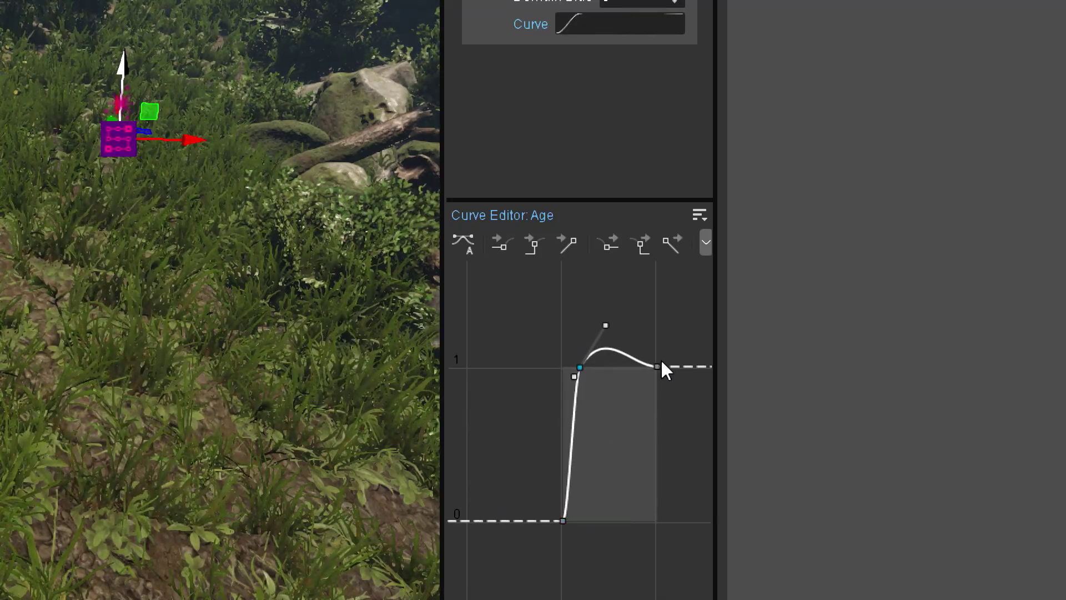
left_click_drag(658, 365, 691, 524)
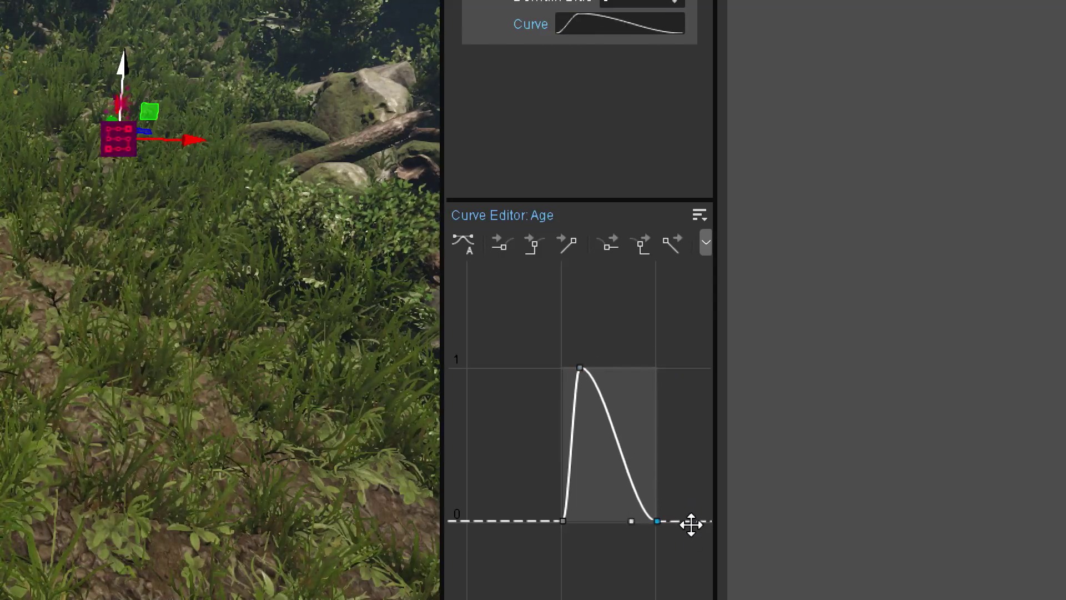
Set the Field: Size value to 5.
right_click_drag(214, 397, 277, 542)
double_click(611, 56)
type("5")
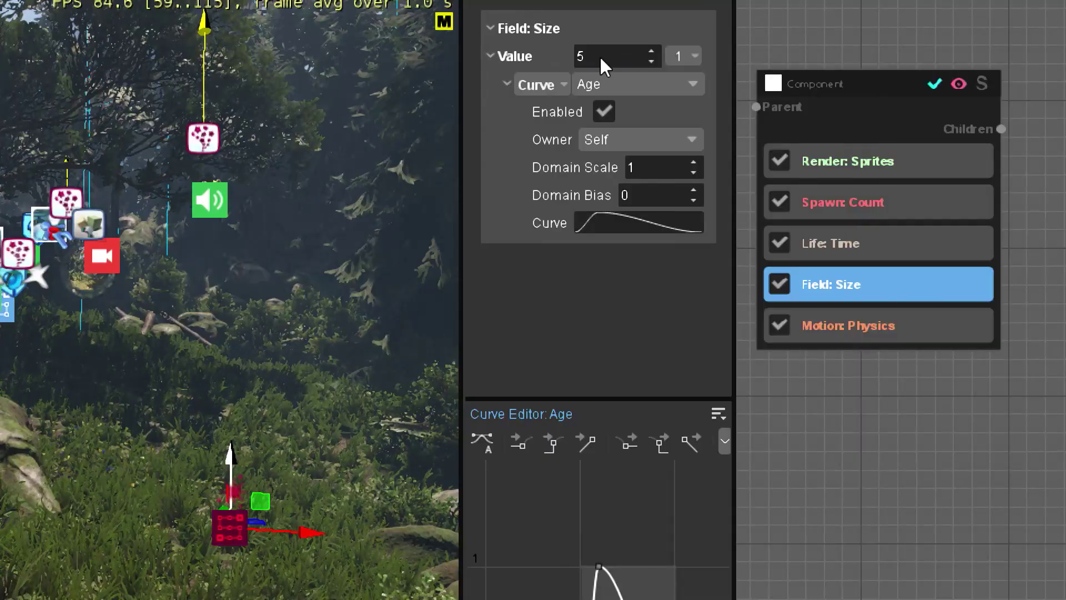
right_click_drag(193, 480, 187, 499)
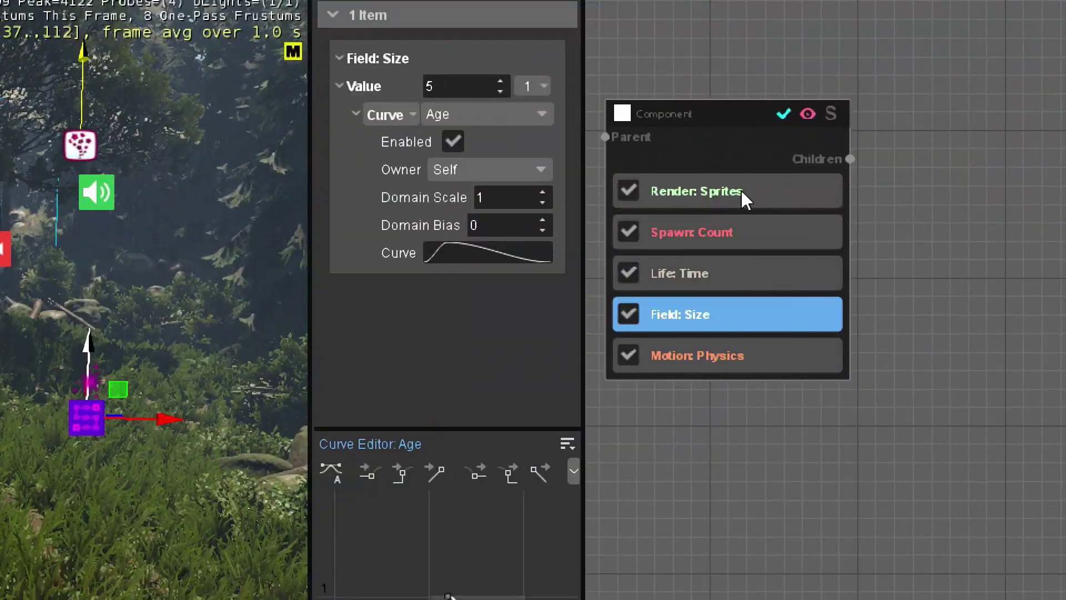
Add an Appearance: Lighting feature to the particle component.
left_click(849, 95)
right_click(851, 96)
mouse_move(795, 251)
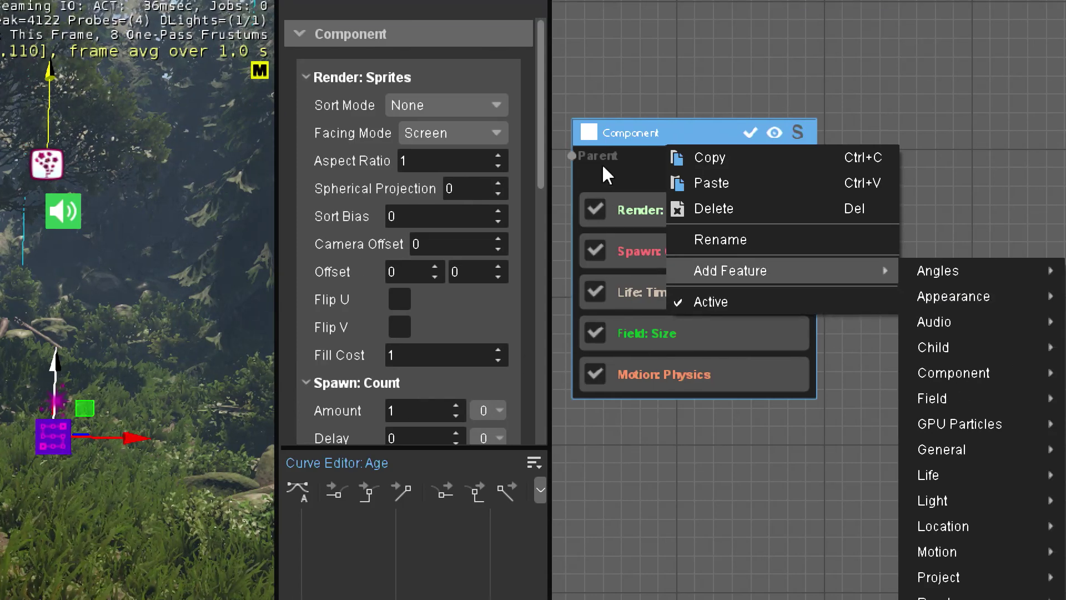
mouse_move(659, 278)
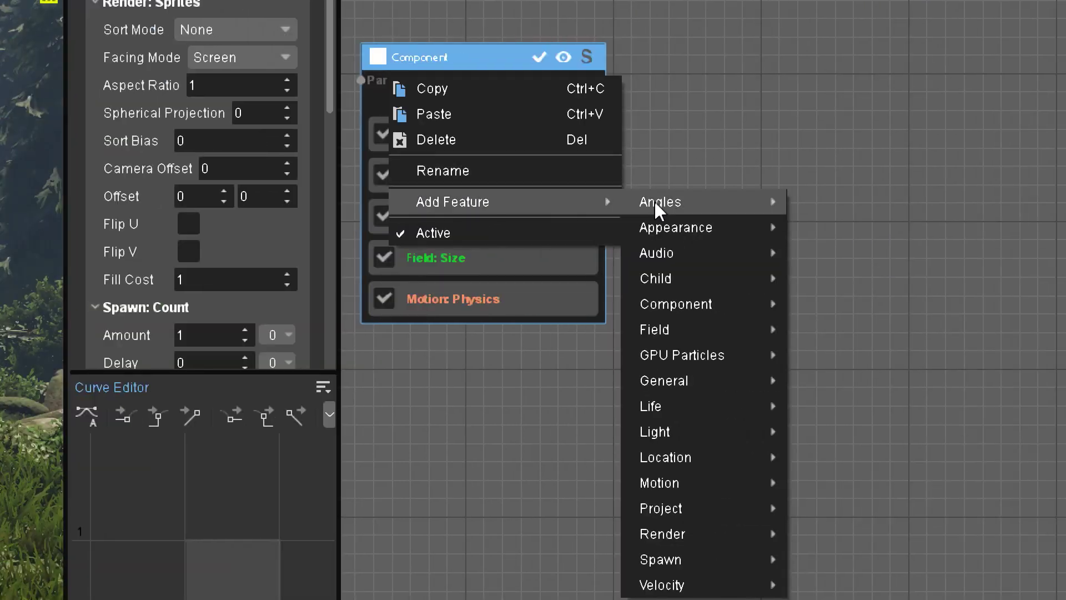
mouse_move(812, 238)
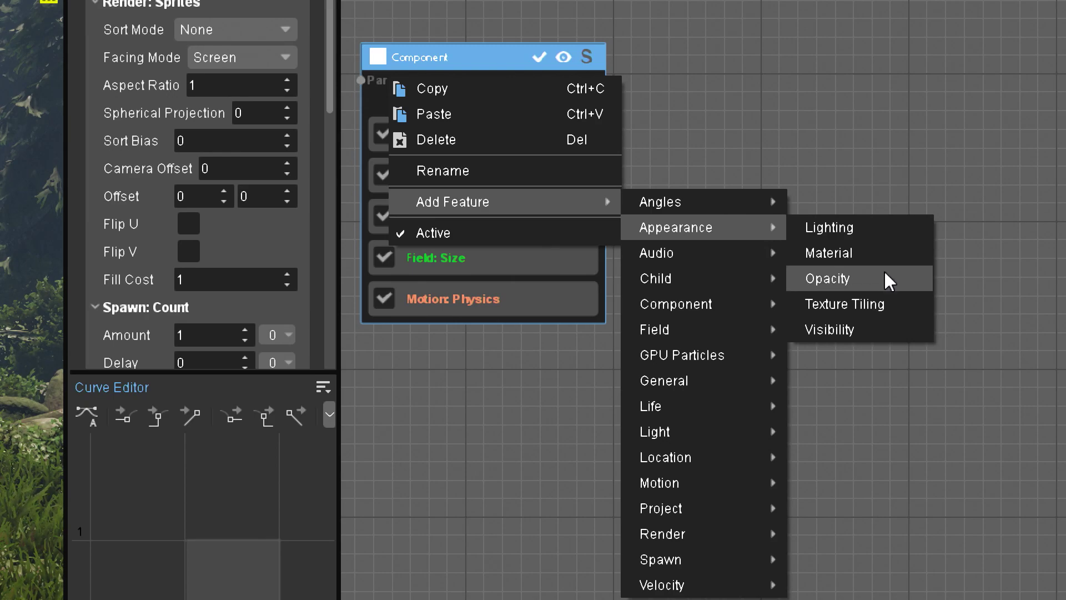
left_click(879, 236)
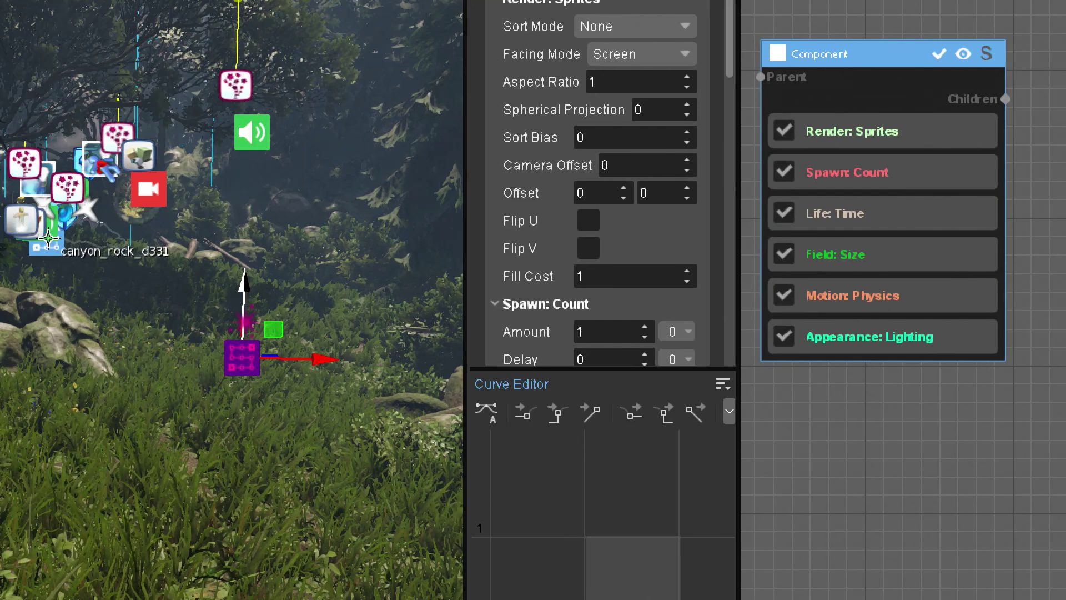
Set the Emissive value of the Appearance: Lighting feature to 50 kcd/m2.
left_click(840, 339)
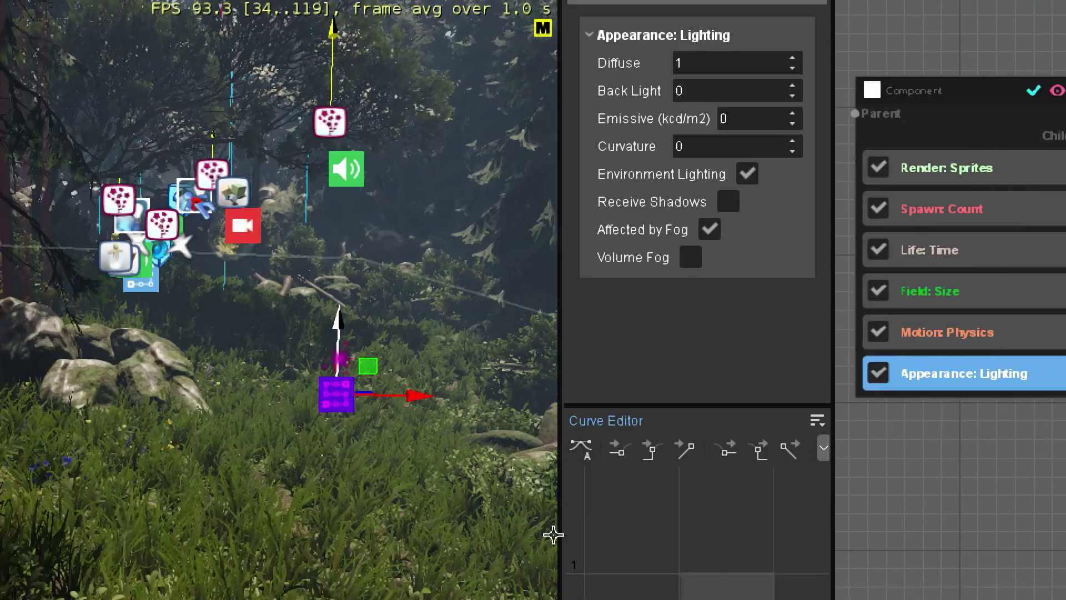
left_click(754, 118)
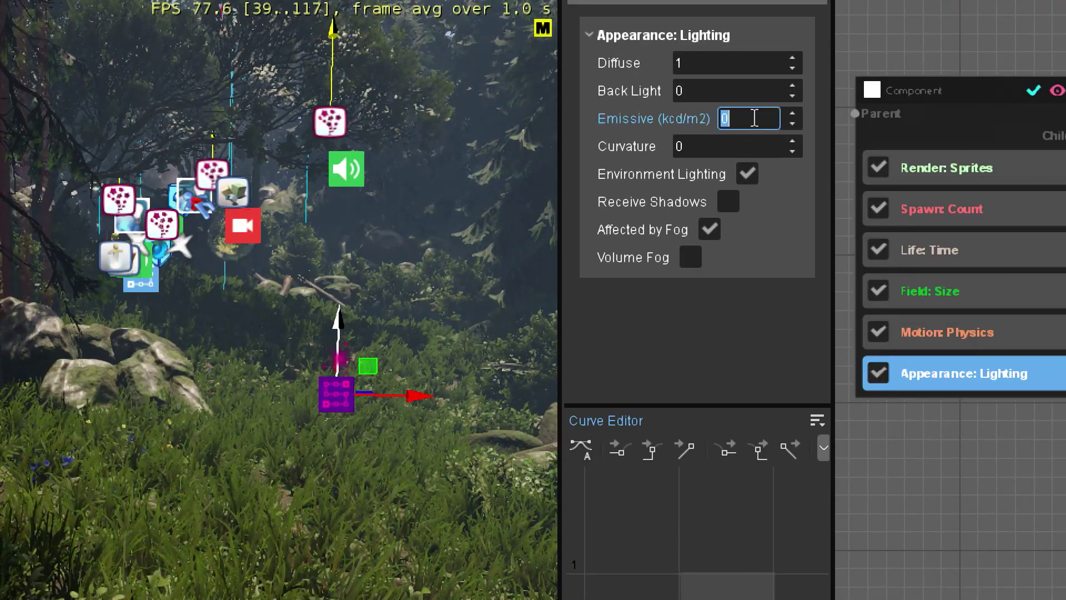
type("50")
key("Return")
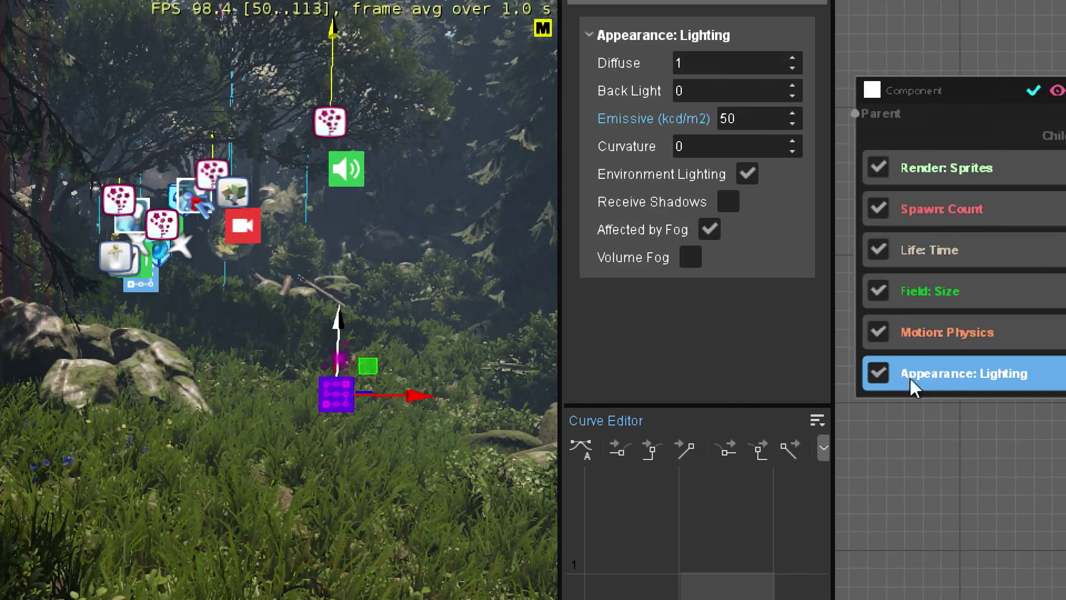
left_click(947, 513)
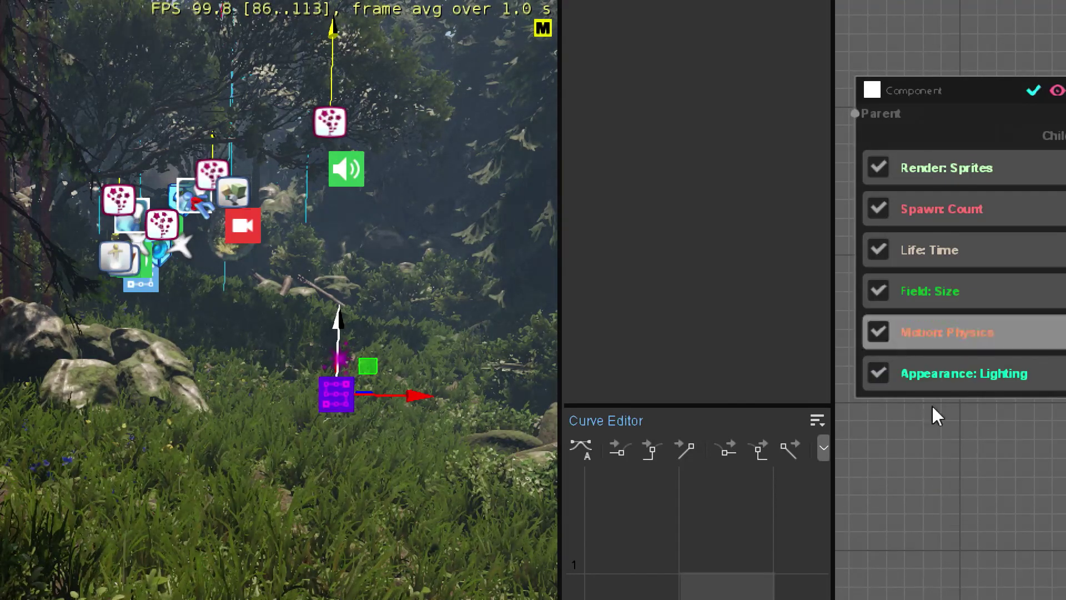
Add an Appearance: Material feature to the particle component and show its properties.
right_click(969, 103)
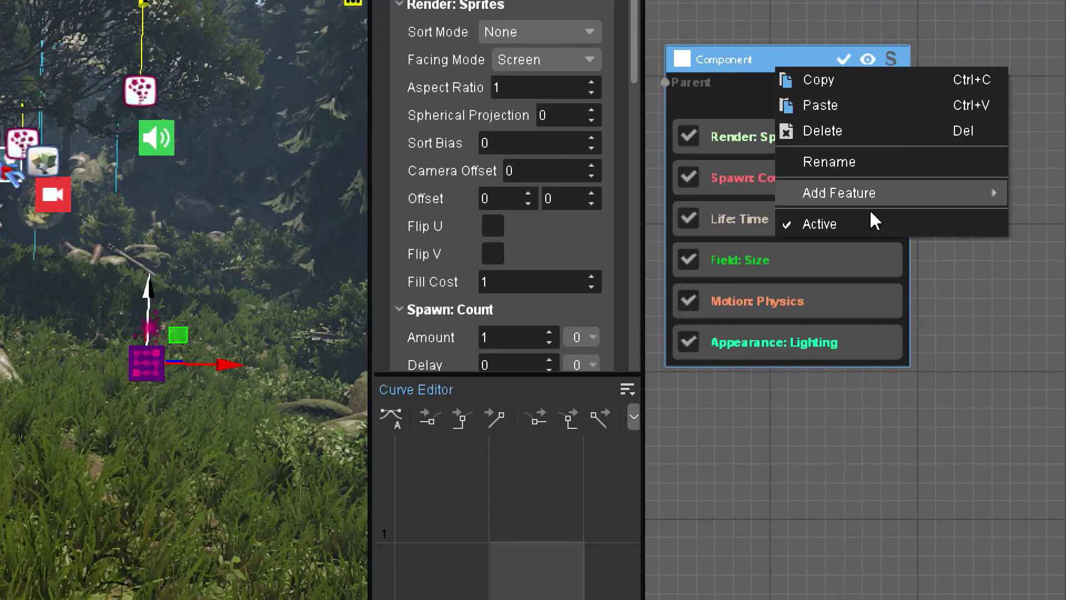
mouse_move(884, 194)
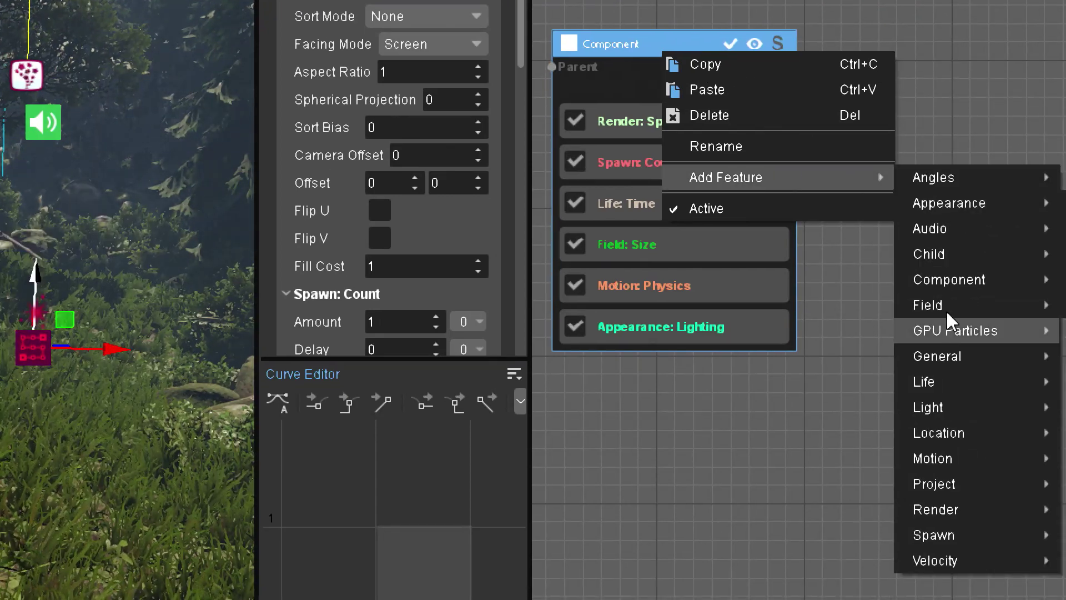
mouse_move(1010, 204)
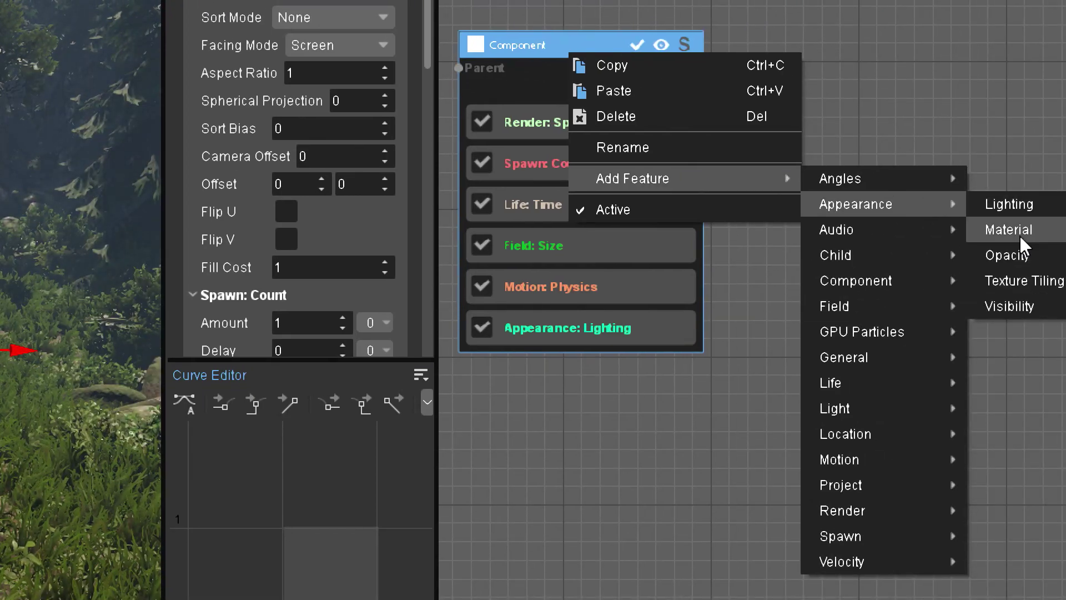
left_click(1019, 235)
left_click(569, 368)
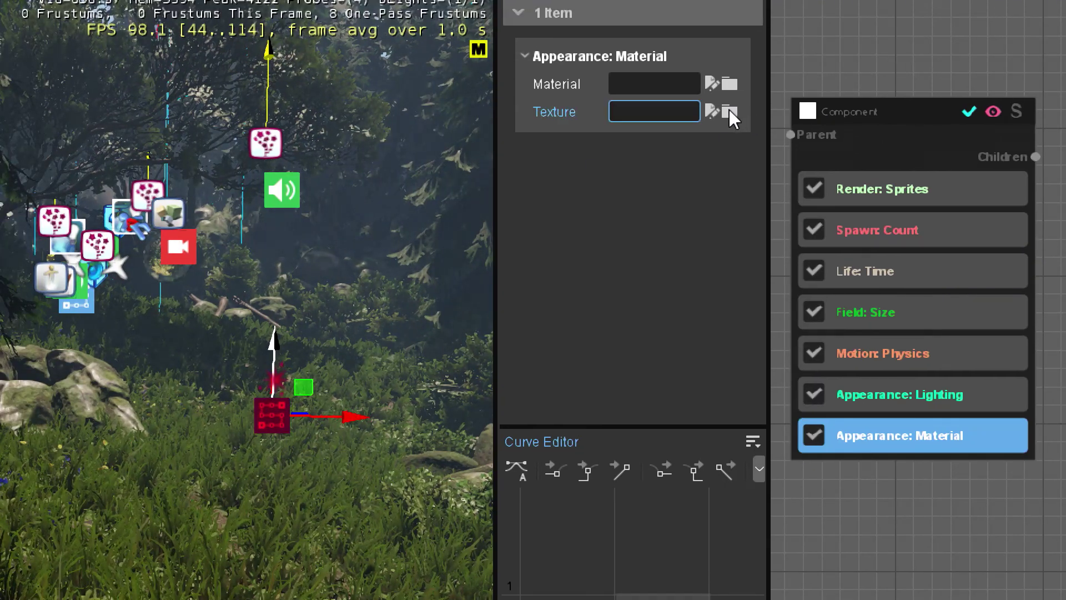
Assign the glow_a texture from GameSDK/Textures/sprites/glow to the Appearance: Material feature.
left_click(687, 93)
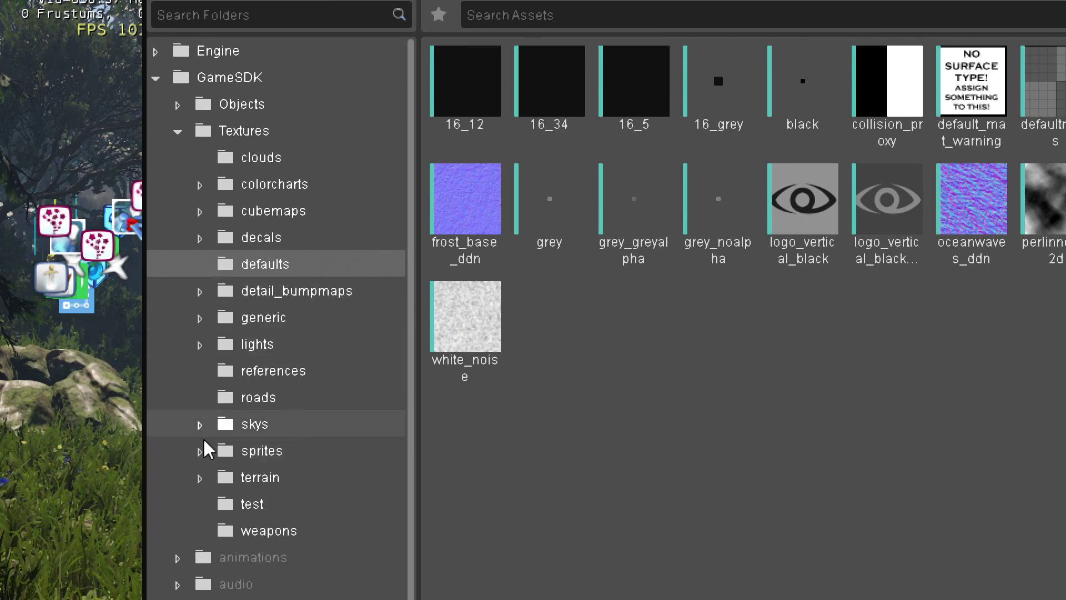
left_click(224, 462)
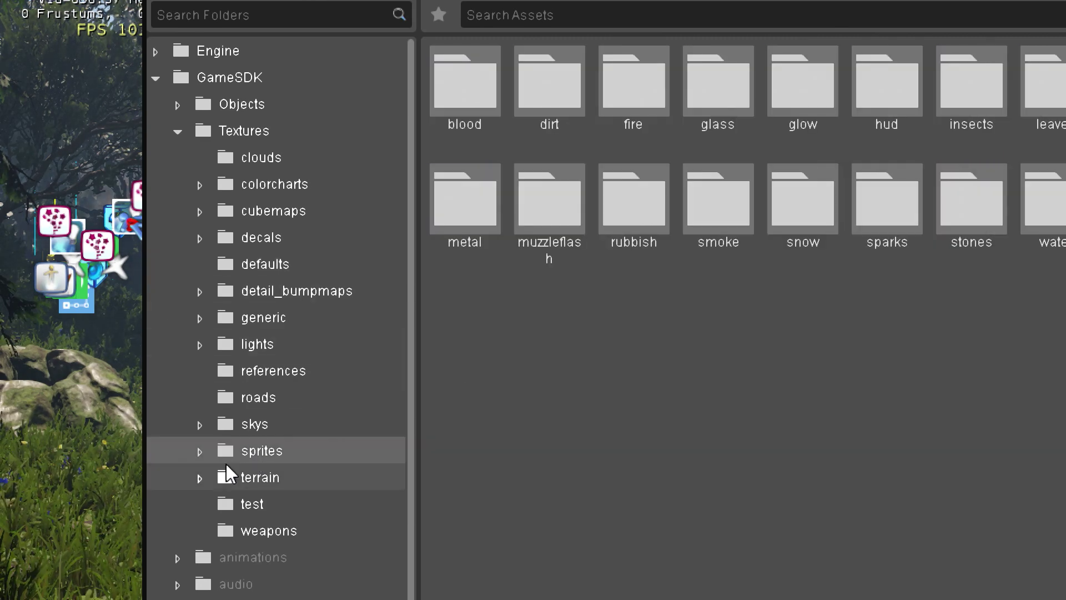
left_click(199, 450)
scroll(253, 458, "down", 3)
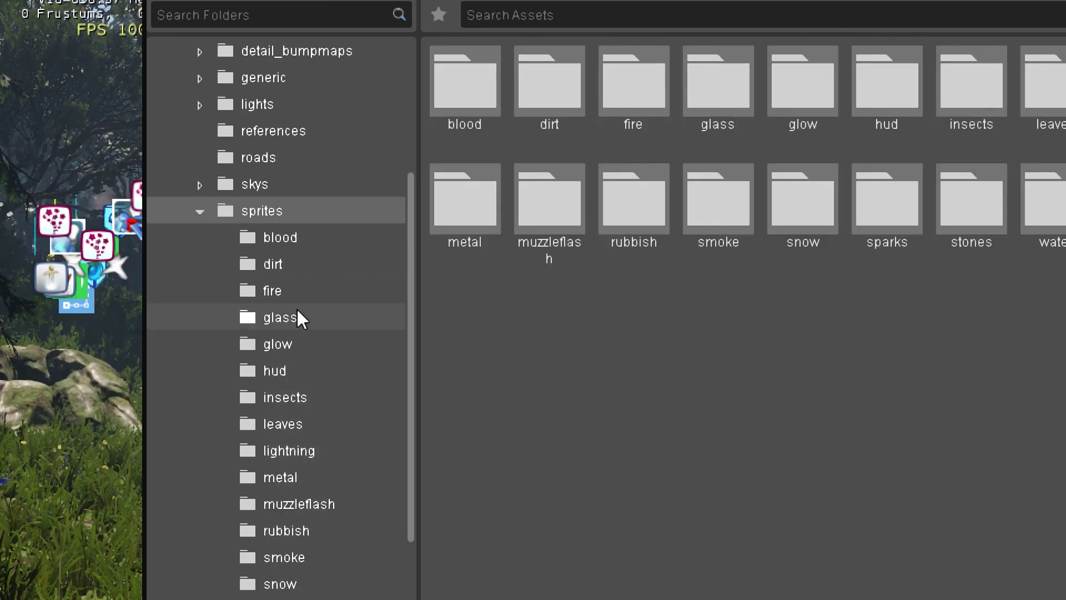
left_click(281, 343)
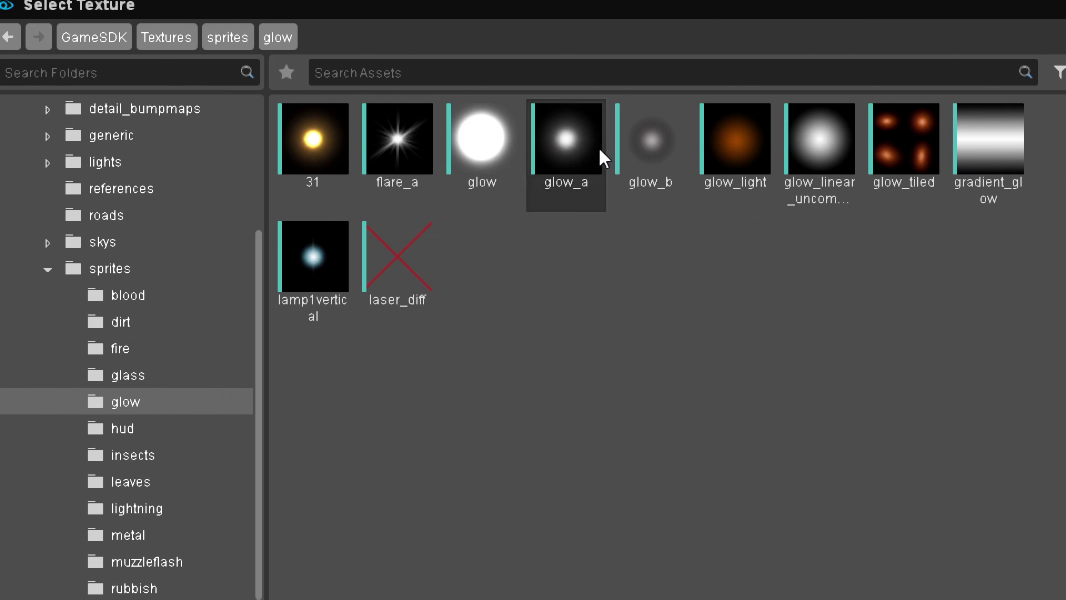
double_click(580, 139)
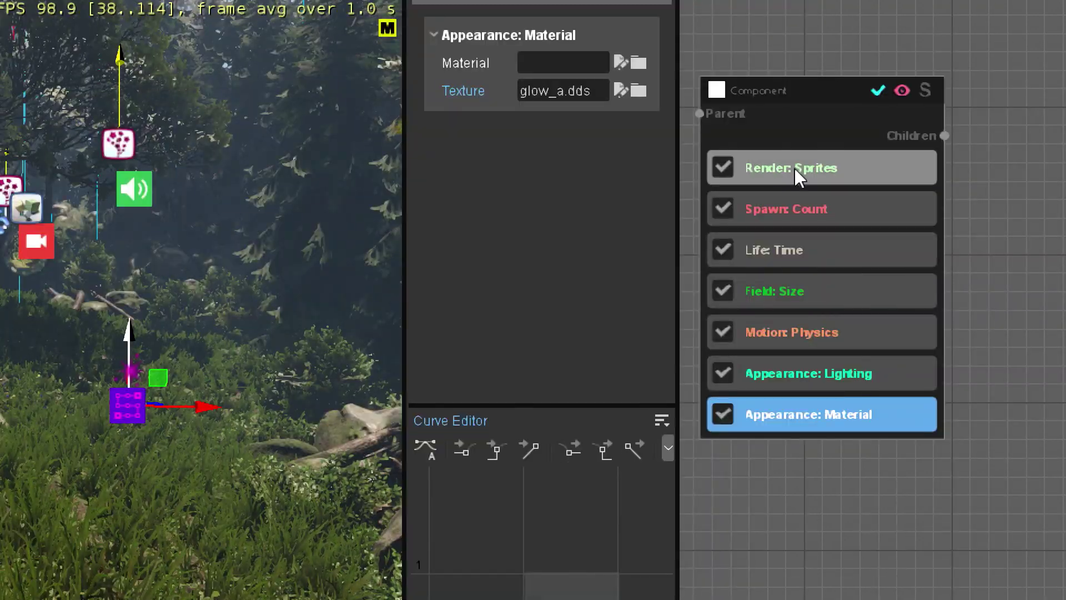
right_click(937, 106)
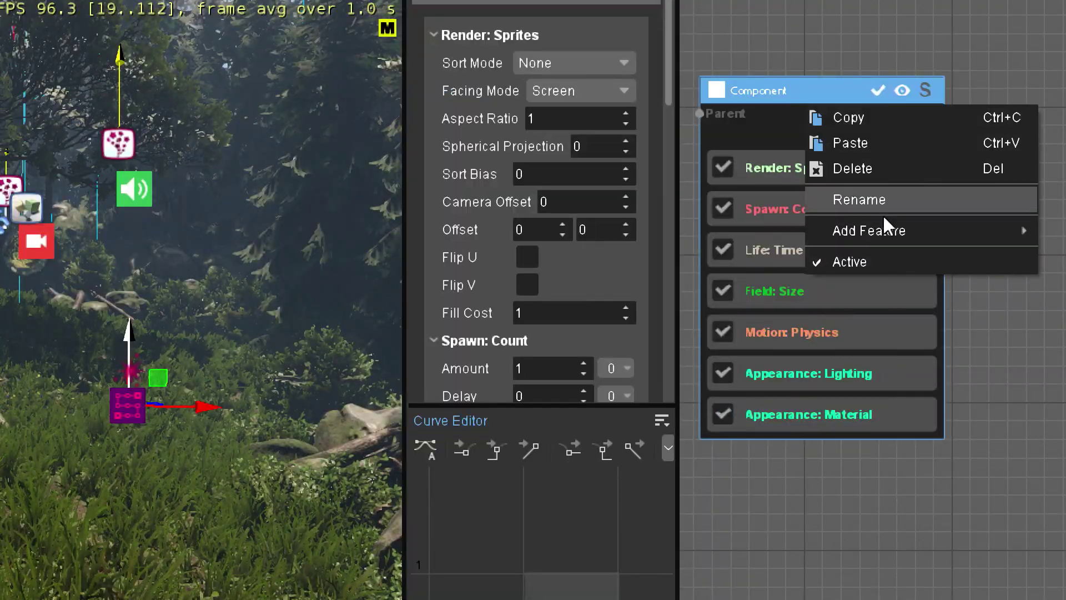
mouse_move(889, 232)
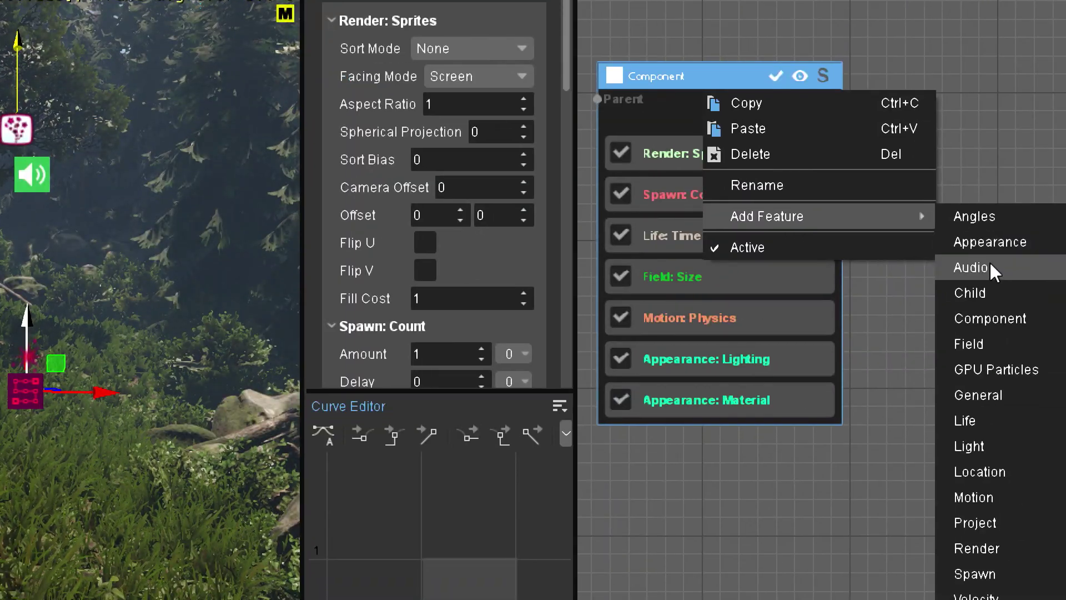
left_click(755, 400)
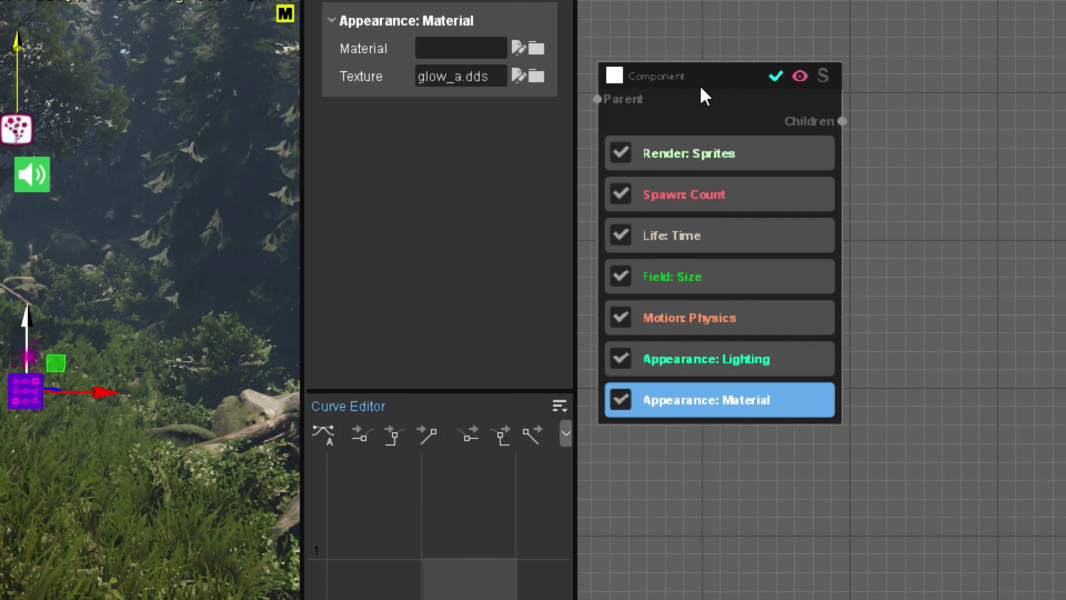
Add an Appearance: Opacity feature to the particle component and set its Blend Mode to Additive.
right_click(700, 92)
mouse_move(850, 217)
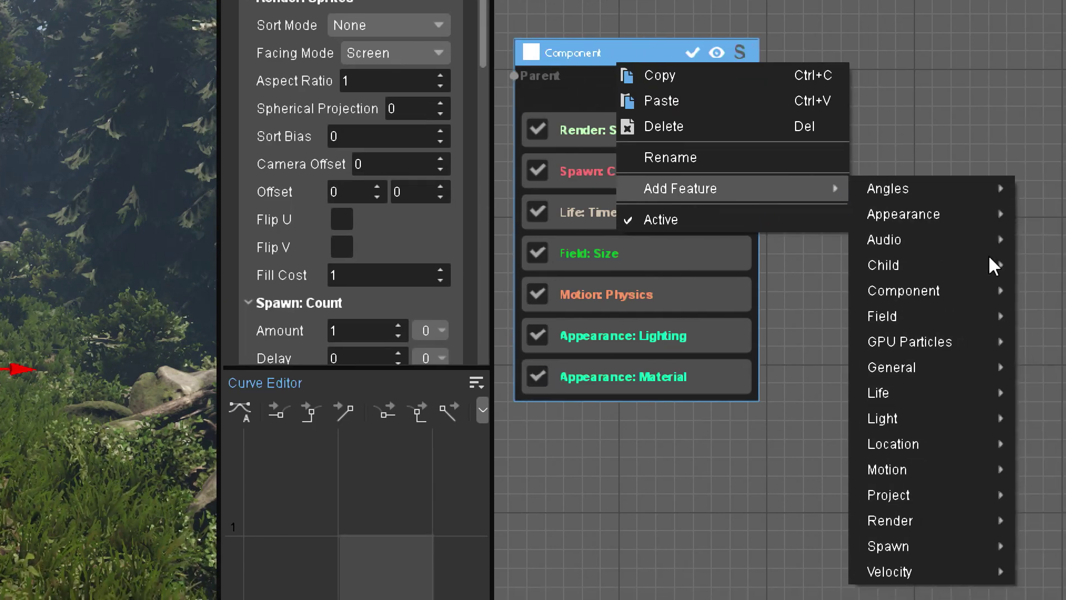
mouse_move(919, 374)
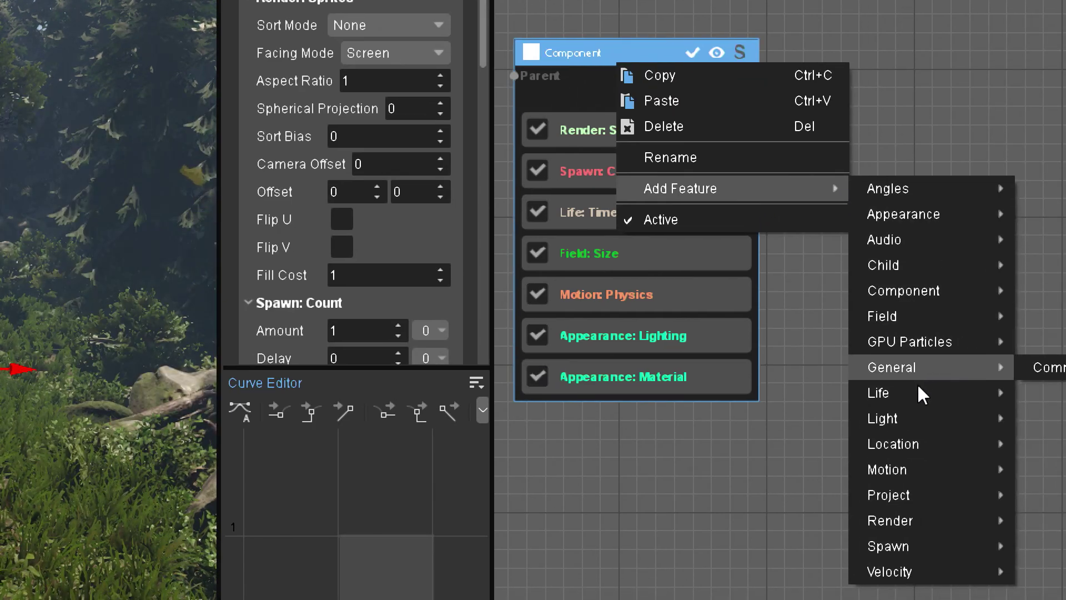
mouse_move(900, 315)
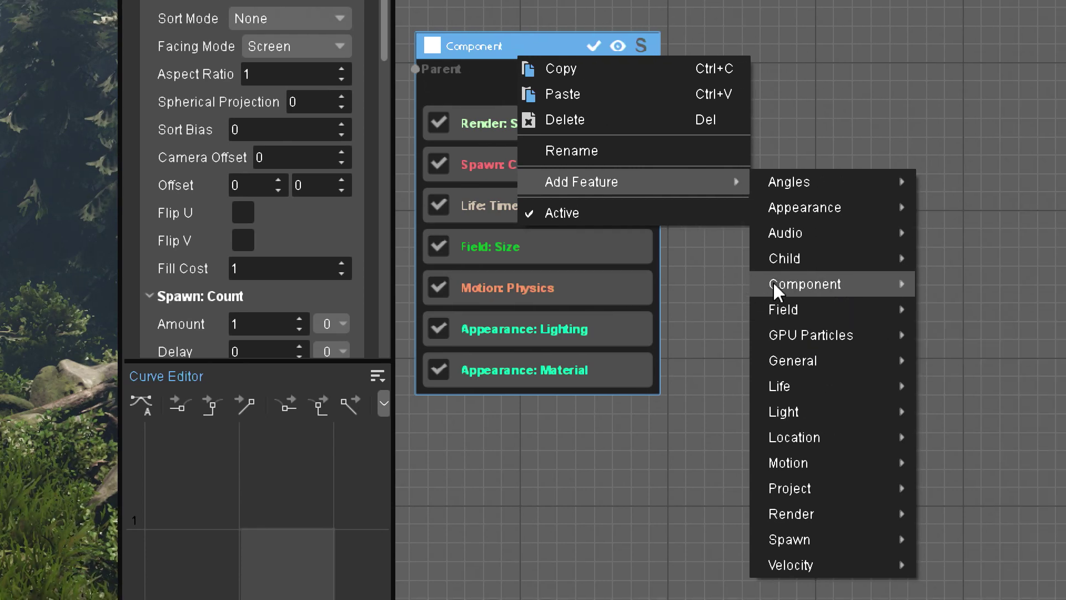
mouse_move(960, 214)
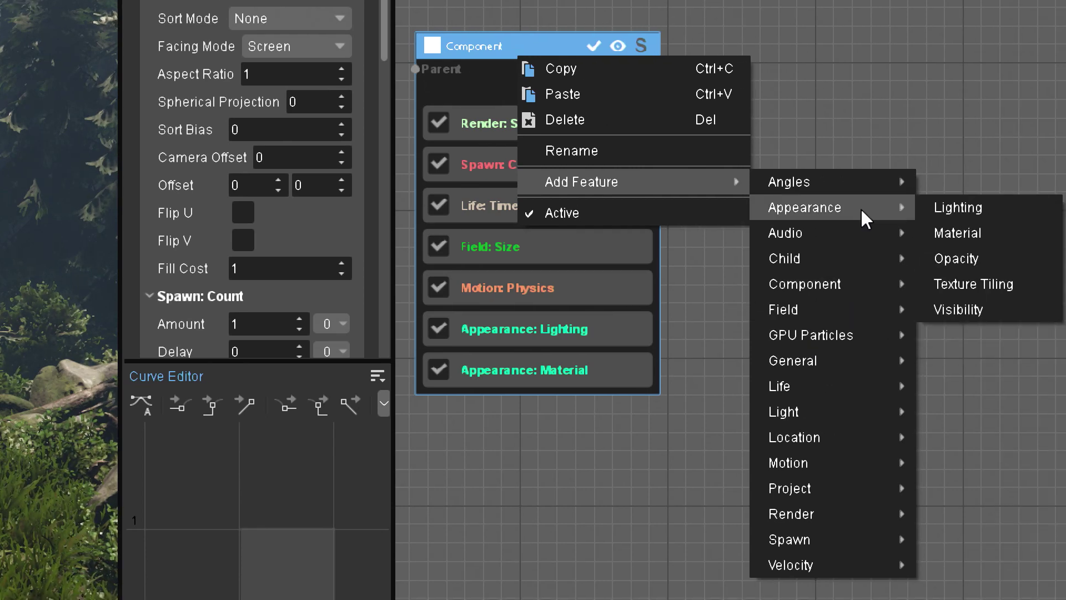
left_click(996, 260)
left_click(497, 417)
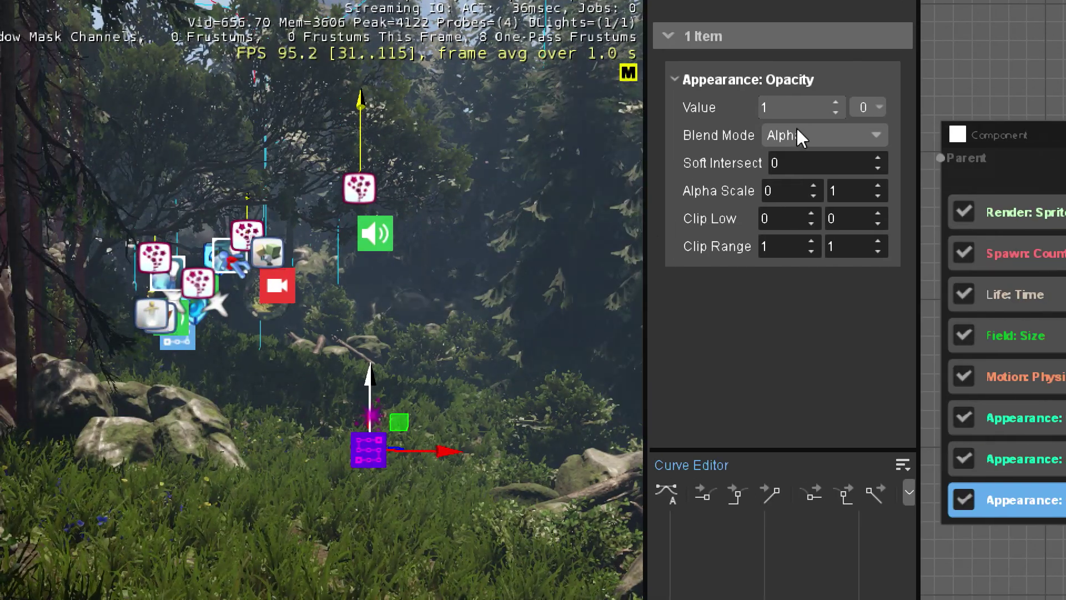
left_click(797, 135)
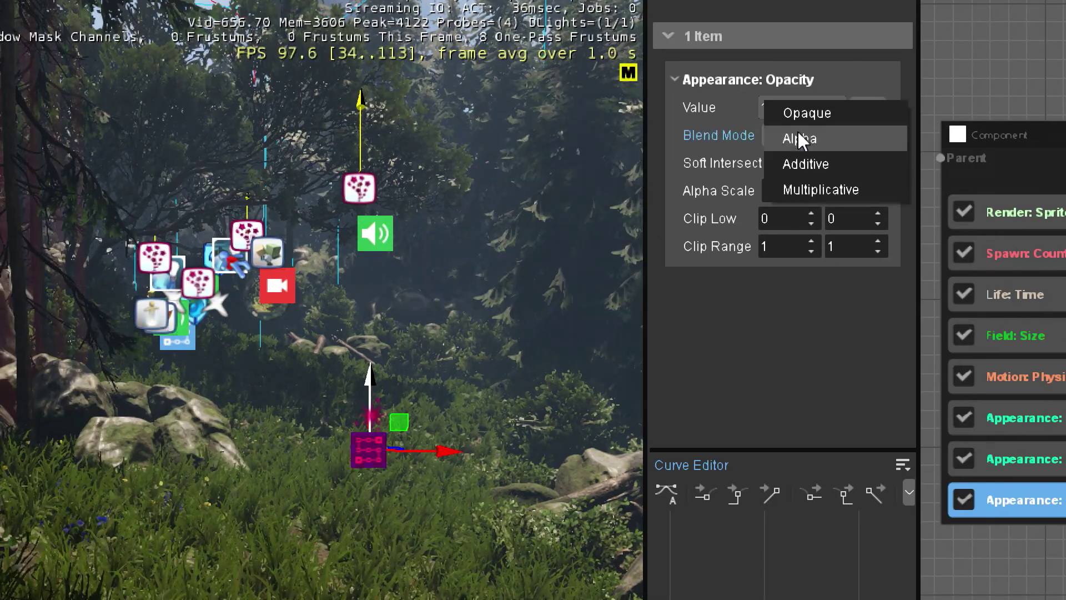
left_click(806, 163)
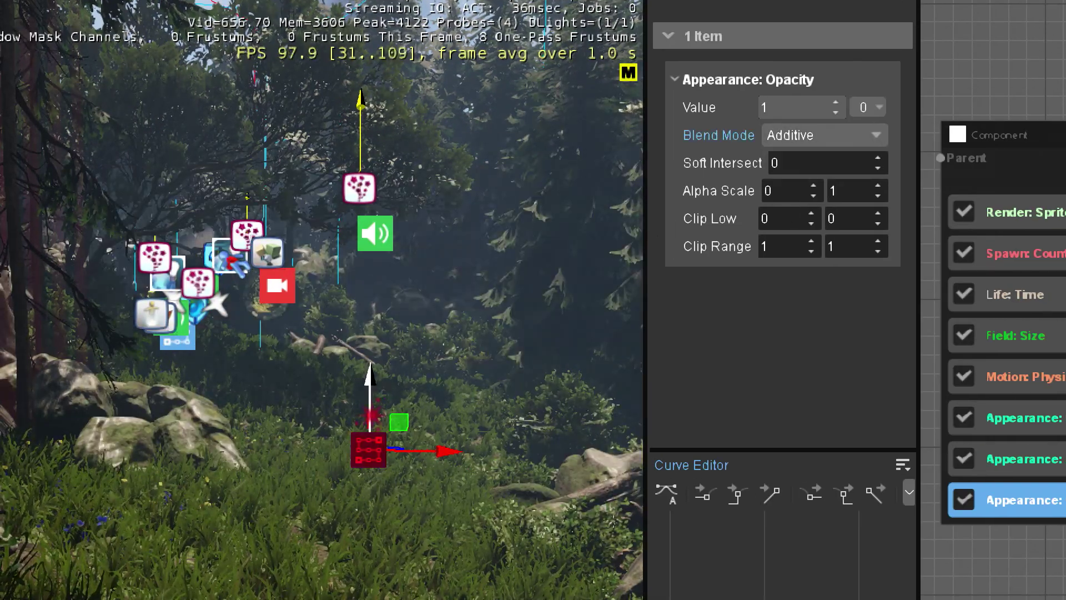
Deselect the effect in the viewport, hide the helper icons and examine the glow beside the large rock.
right_click_drag(405, 394, 444, 413)
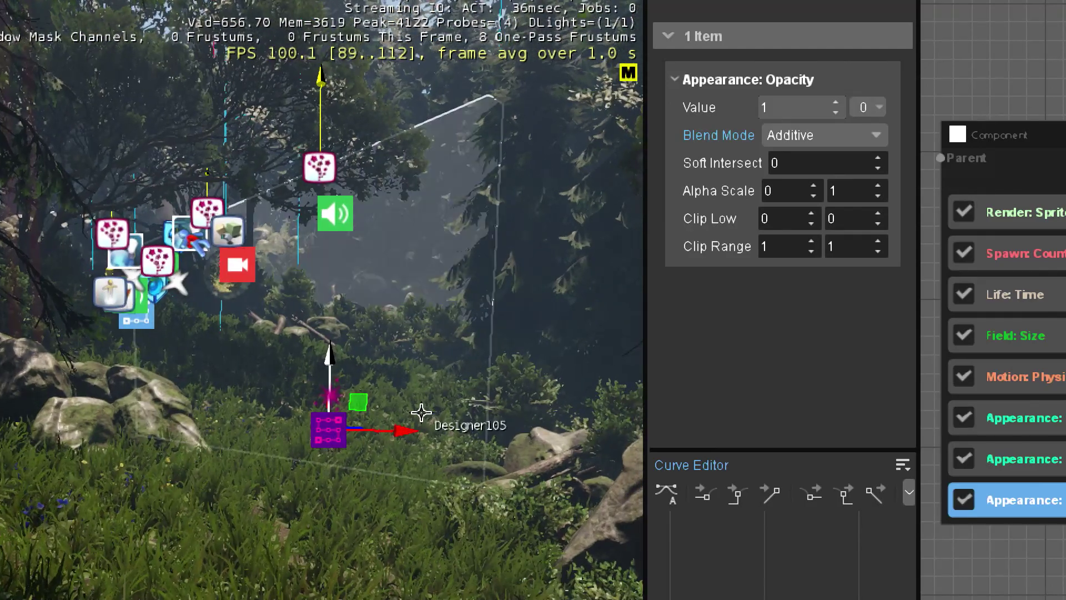
left_click(452, 495)
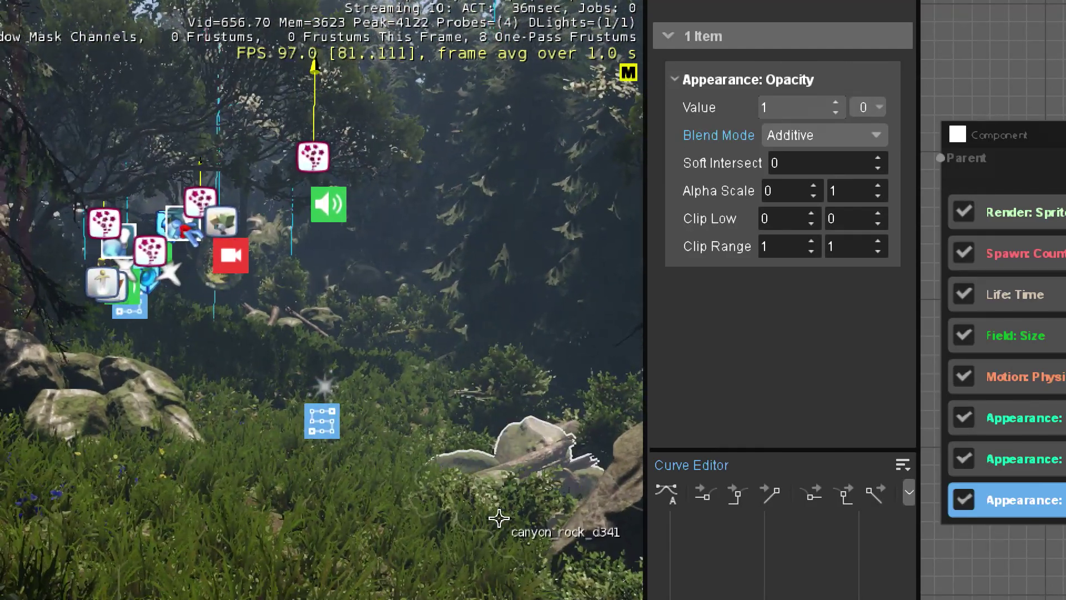
key("shift+space")
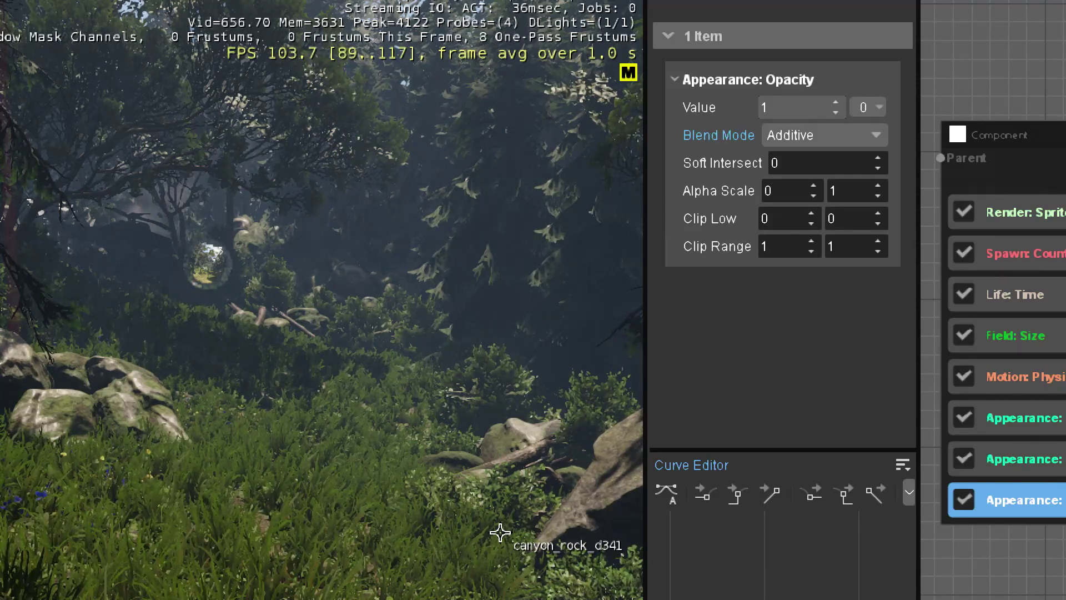
right_click_drag(622, 442, 361, 346)
right_click_drag(382, 404, 370, 351)
right_click_drag(350, 304, 469, 200)
key("shift+space")
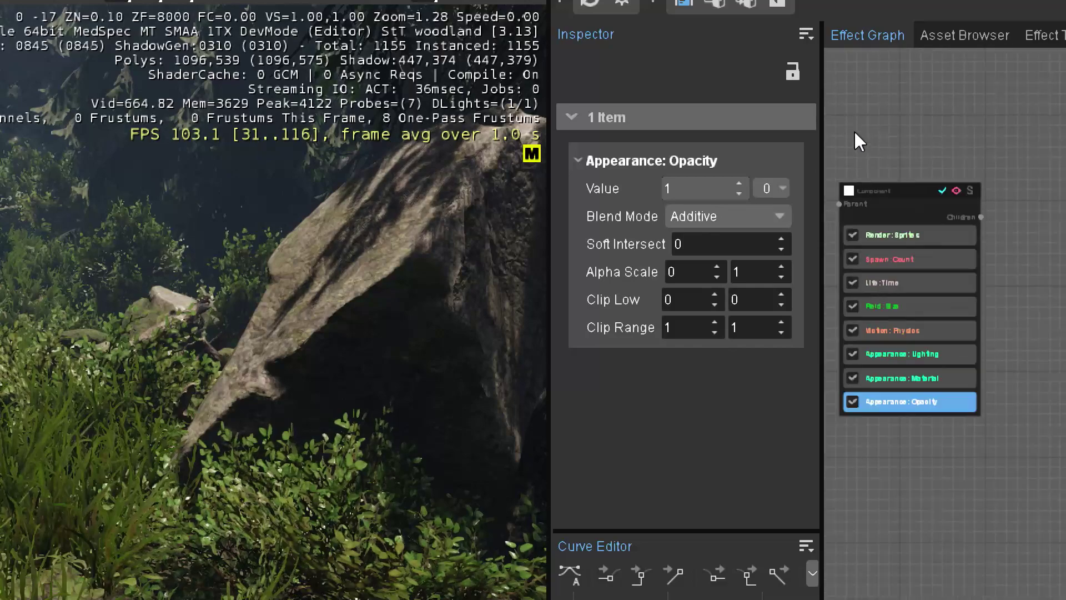
Set the Soft Intersect value of the Appearance: Opacity feature to 1.
scroll(975, 116, "down", 3)
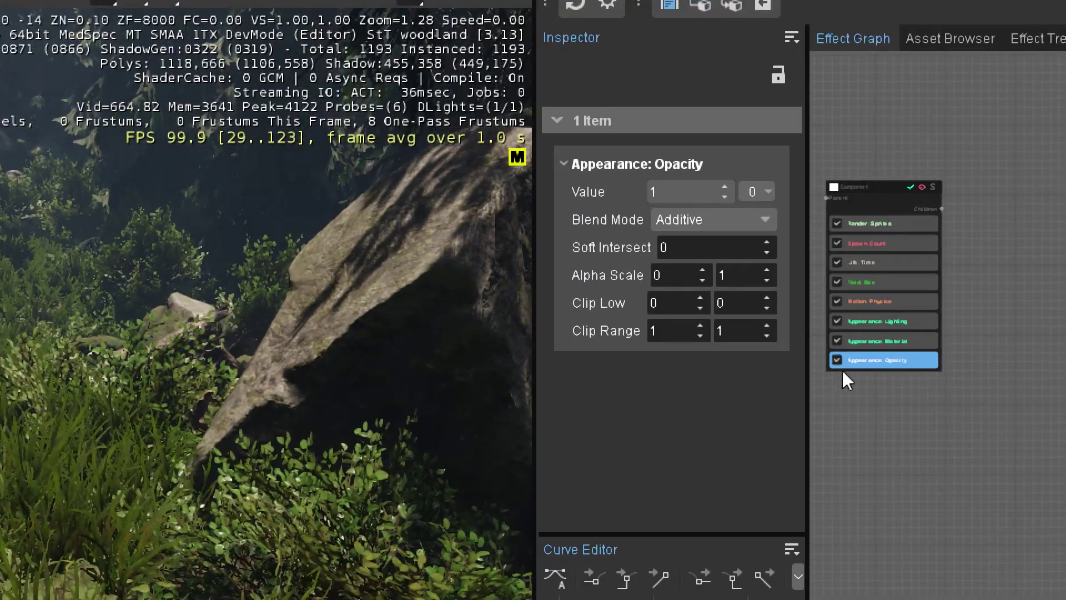
scroll(882, 362, "up", 2)
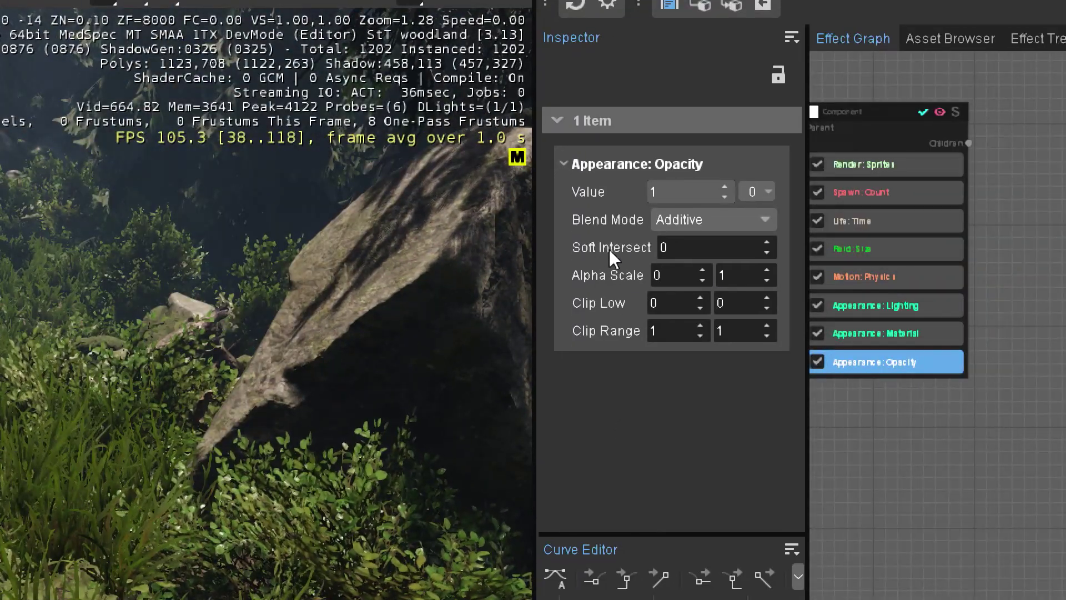
left_click(692, 247)
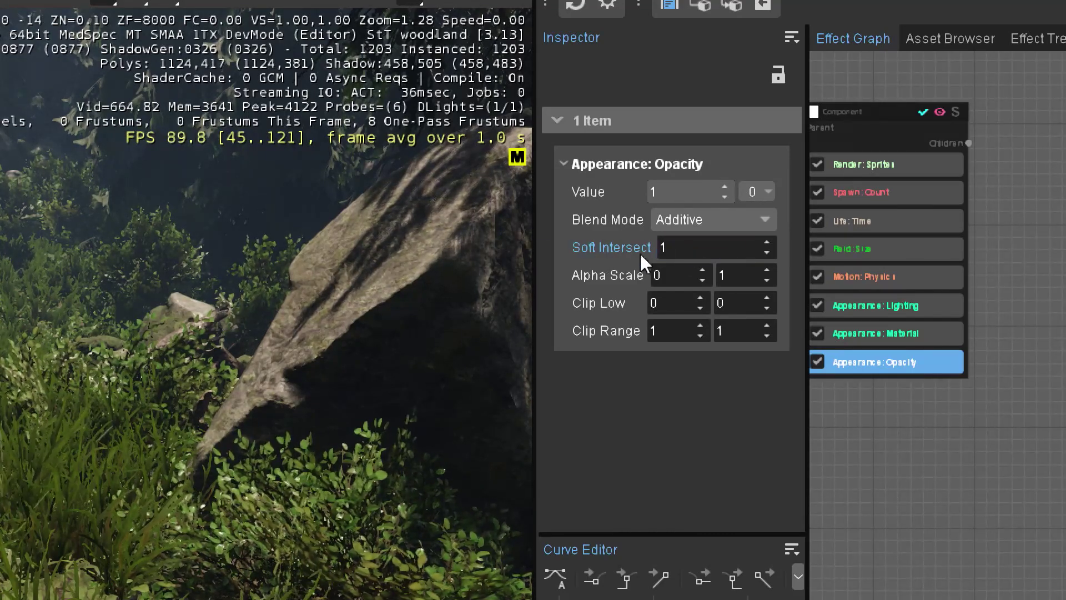
mouse_move(369, 399)
right_mouse_down()
mouse_move(388, 389)
mouse_move(357, 417)
mouse_move(352, 409)
right_mouse_up()
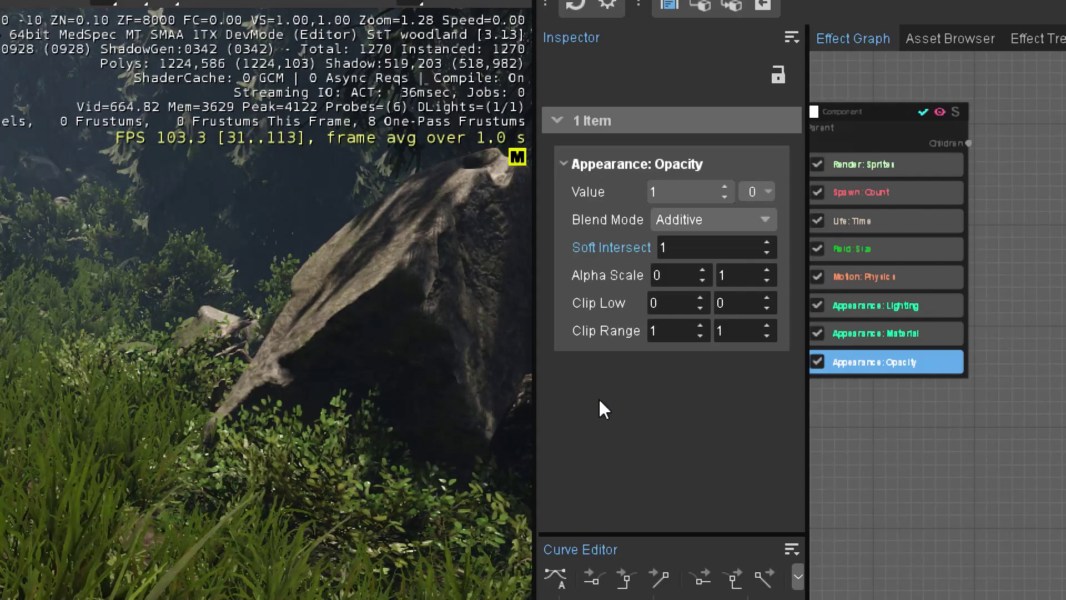
Disable the Age curve on the Field: Size value and set the component's Life Time to 2.
left_click(910, 249)
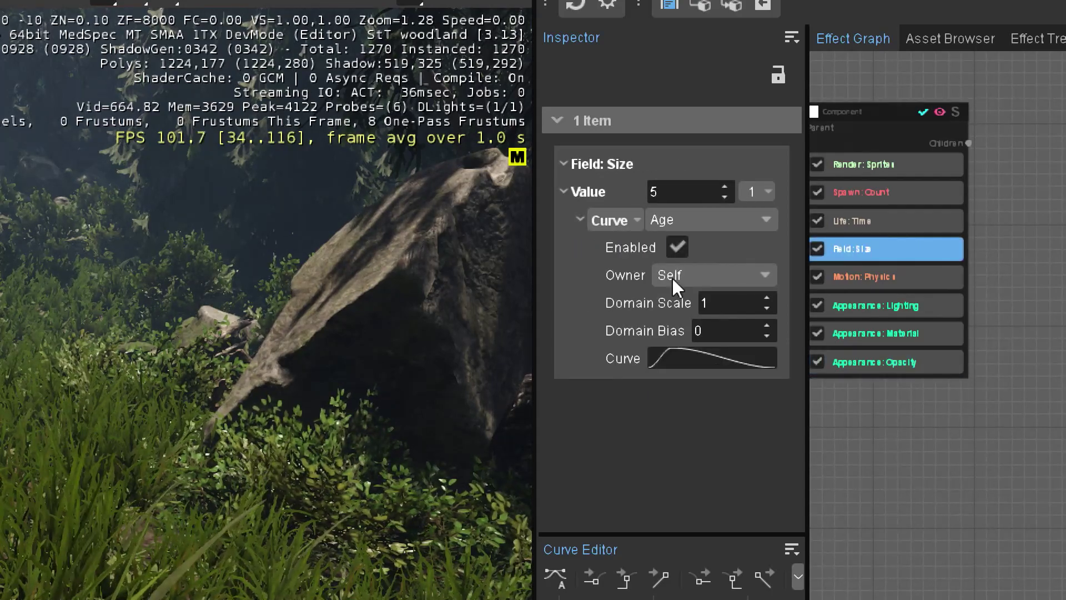
left_click(676, 248)
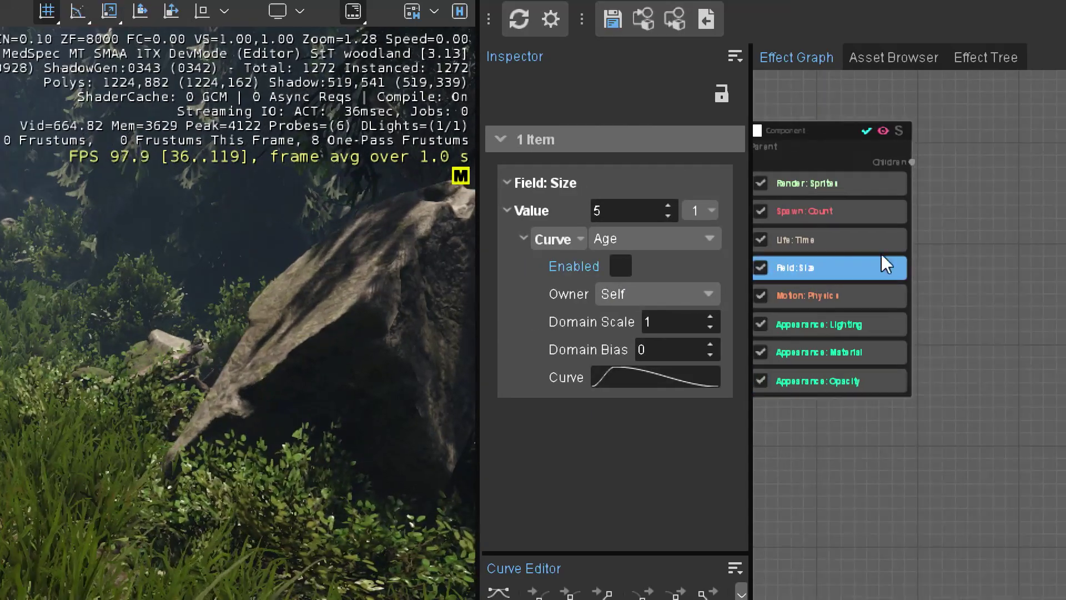
left_click(818, 241)
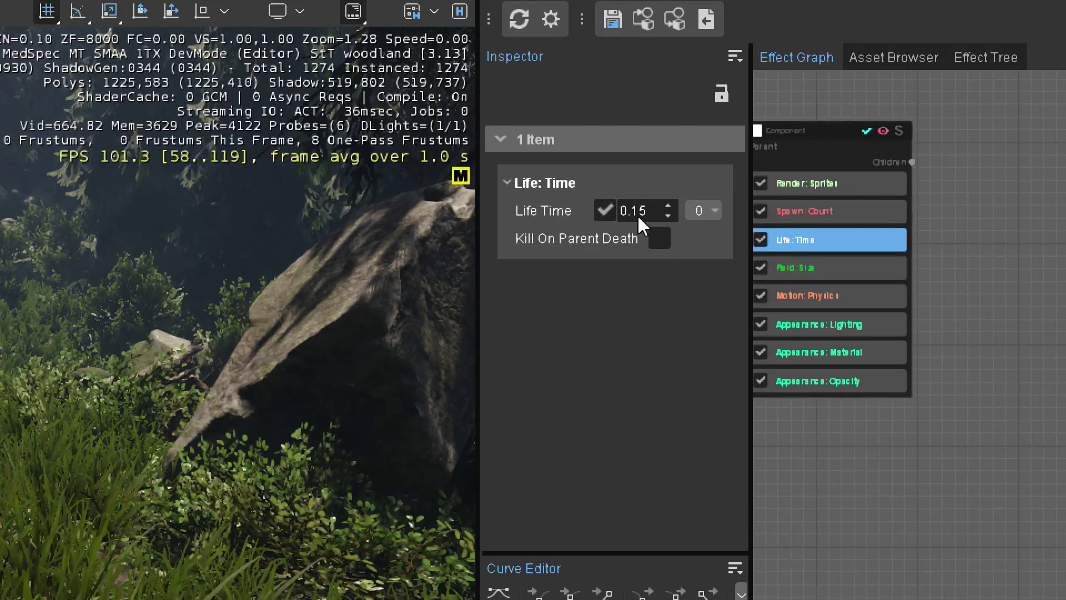
type("1")
key("Return")
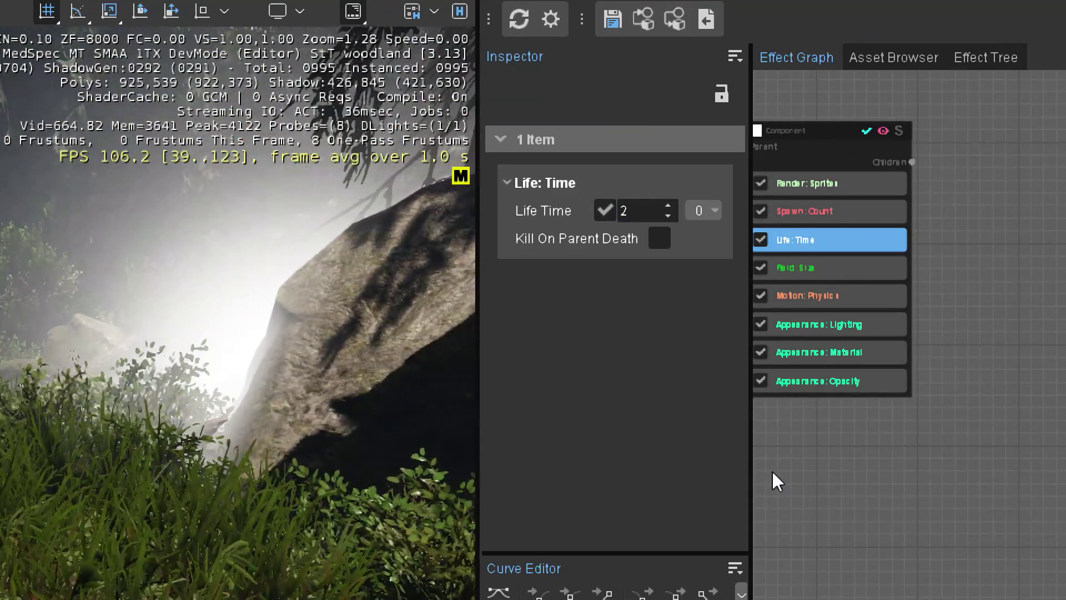
Try Soft Intersect values of 0 and 0.1 on the Appearance: Opacity feature.
left_click(854, 382)
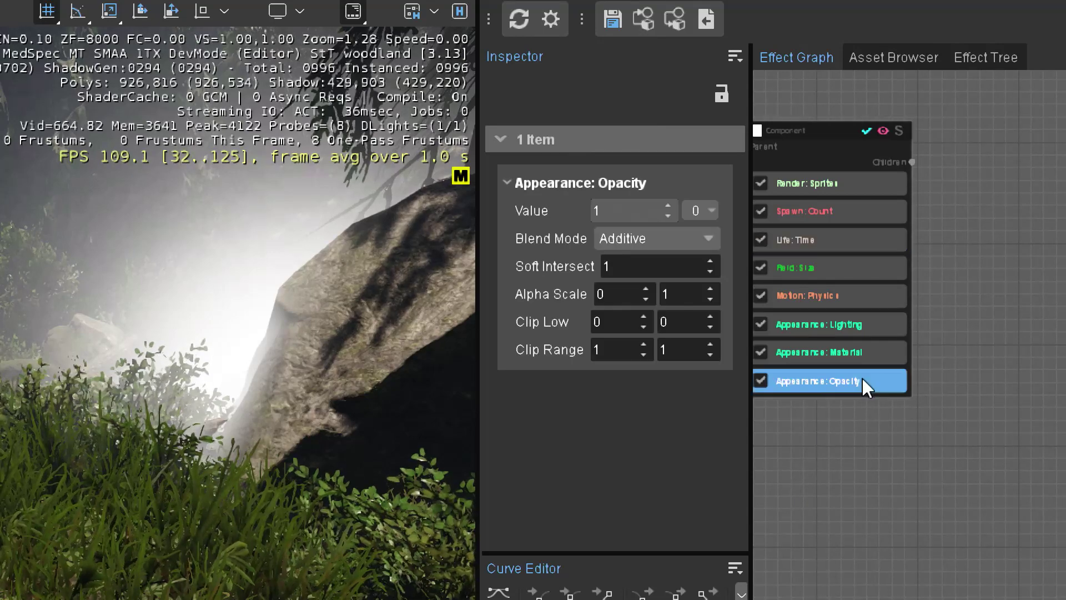
type("0")
key("Return")
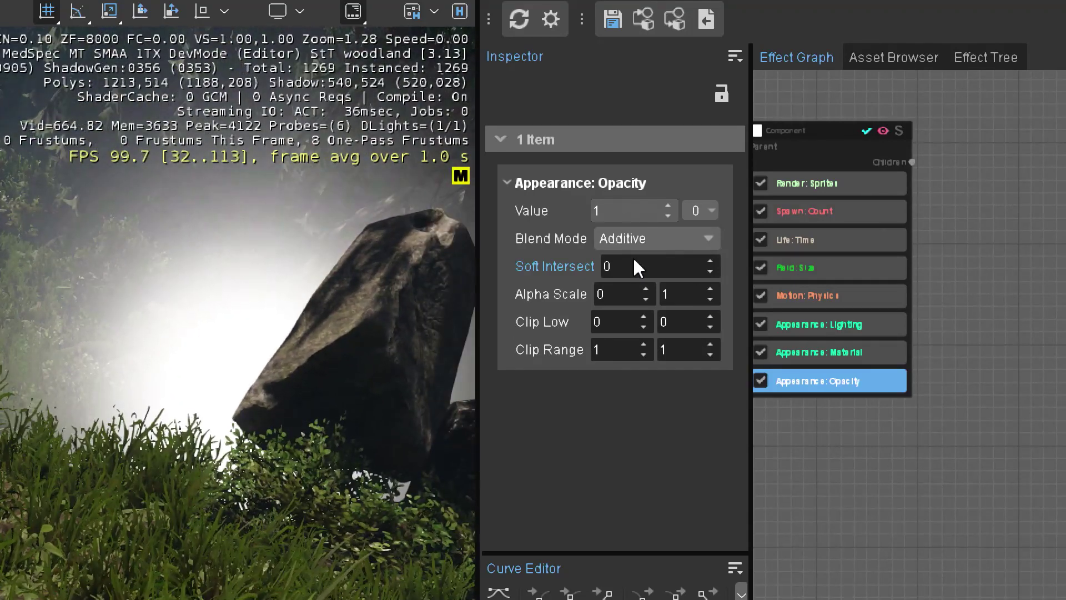
left_click(634, 259)
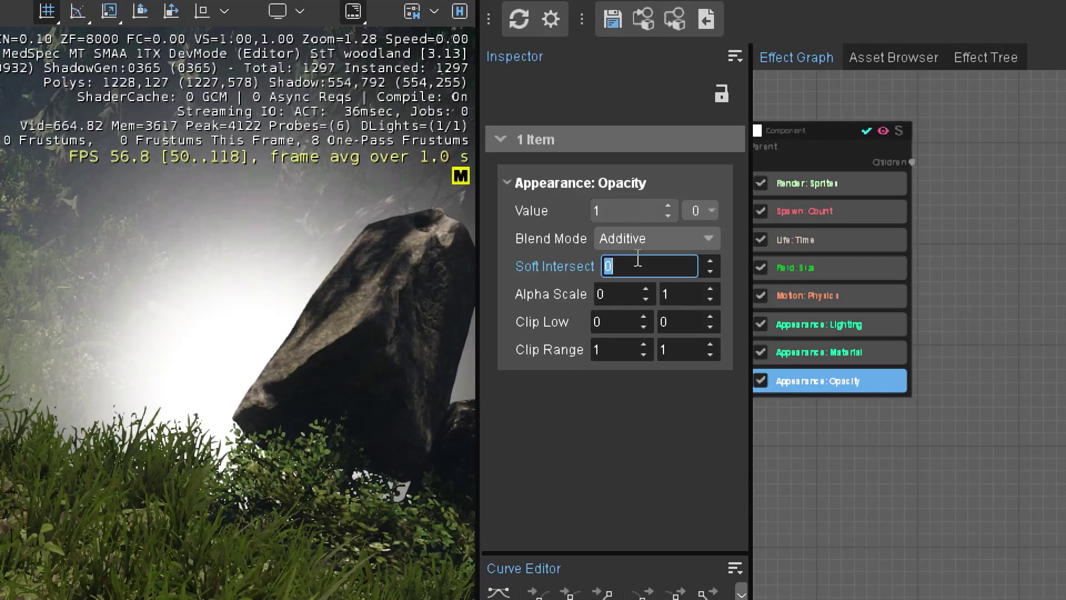
key("Return")
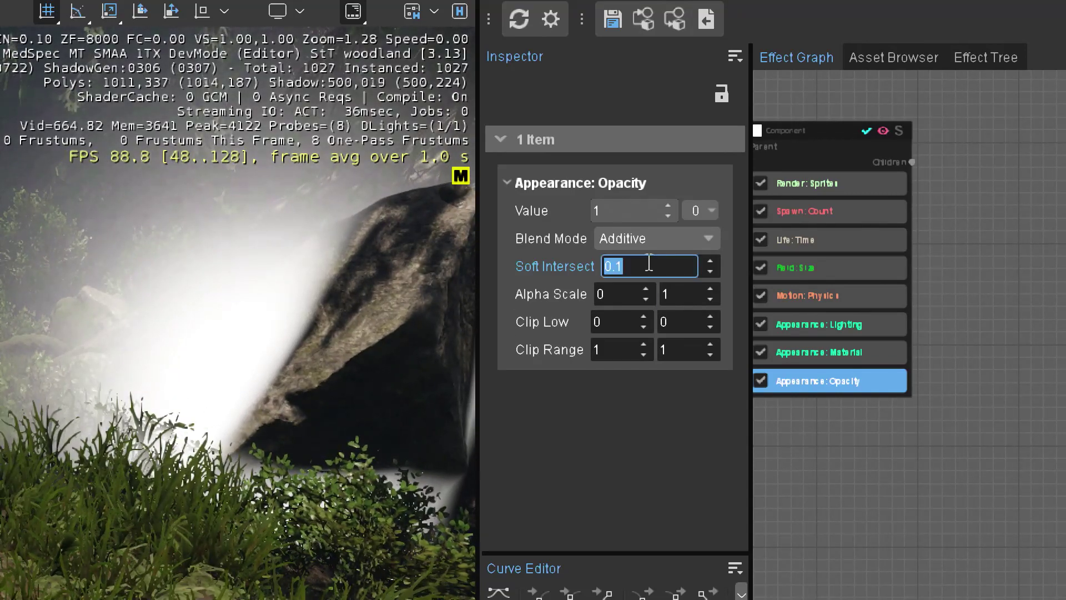
Set the Soft Intersect value of Appearance: Opacity to 0.5 and inspect the glow where it meets the rock.
type("0.5")
key("Return")
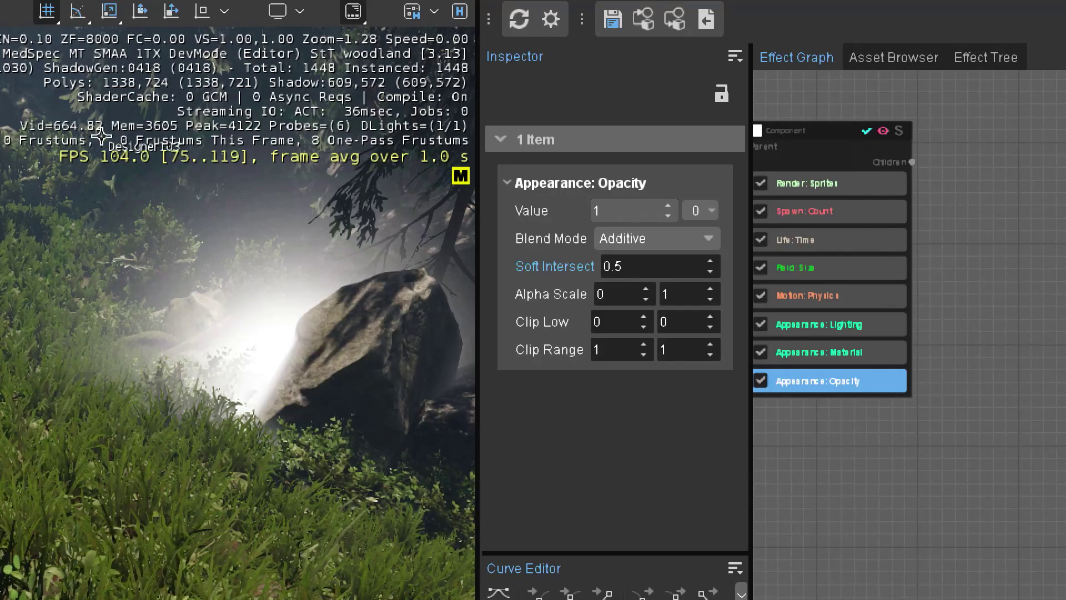
key("w")
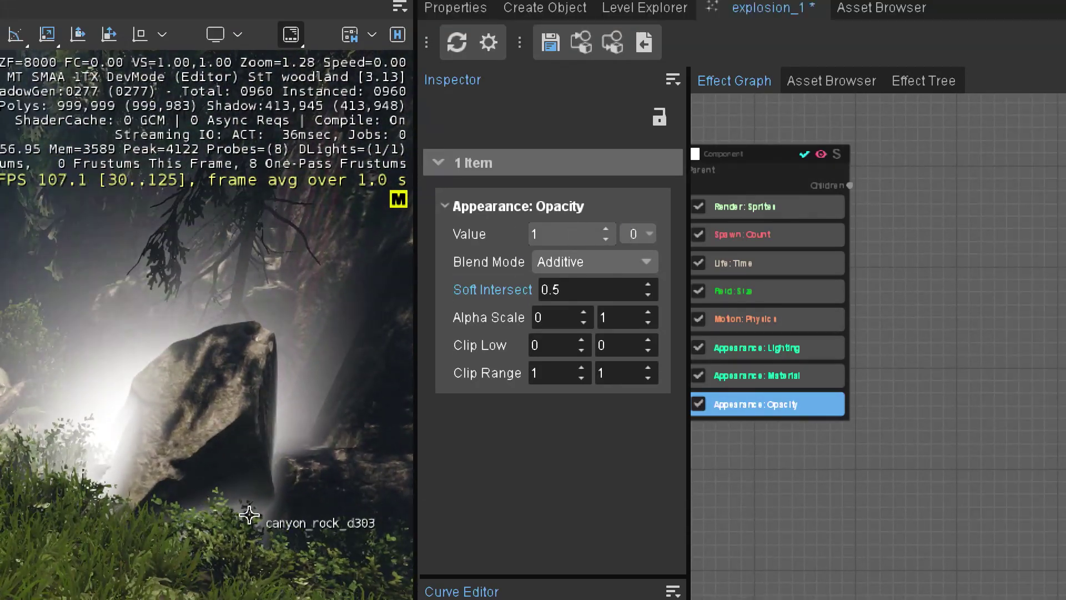
right_click_drag(249, 515, 262, 302)
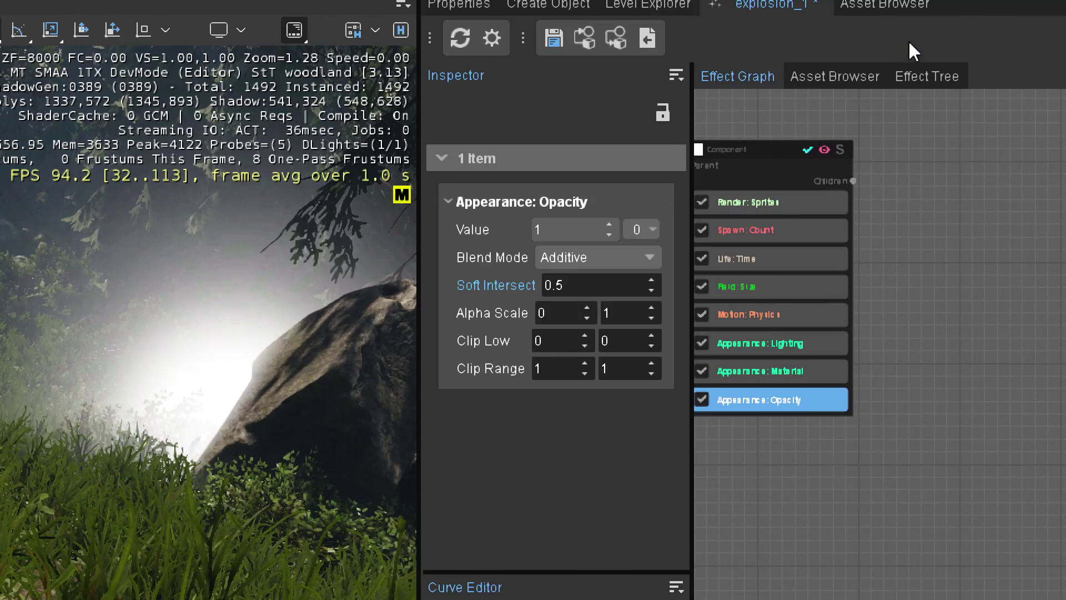
Set the Camera Offset of the component's Render: Sprites feature to -0.7.
scroll(799, 202, "up", 2)
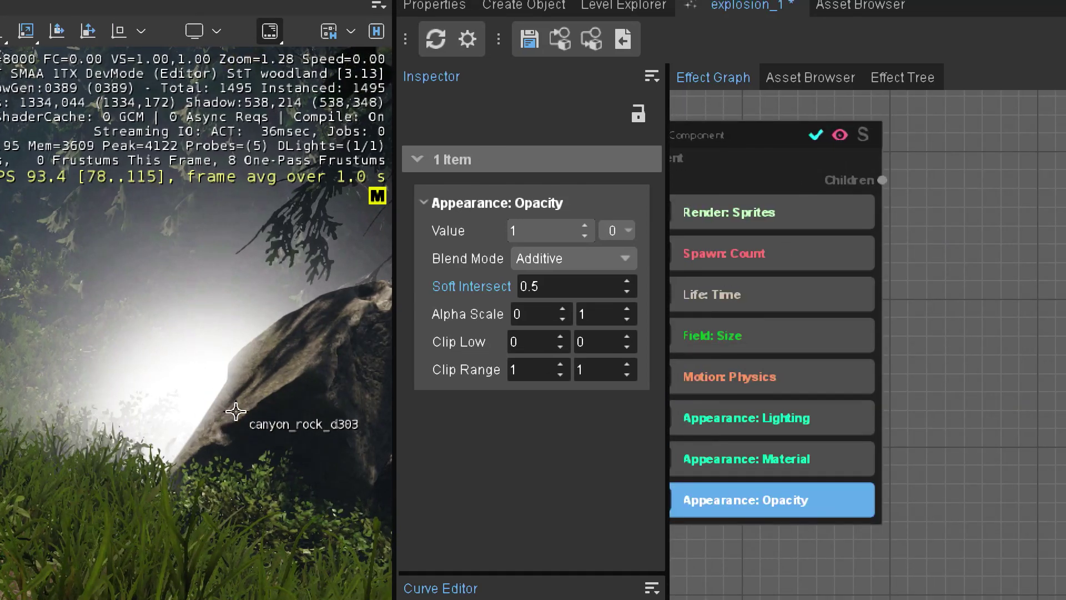
left_click(956, 225)
left_click(807, 214)
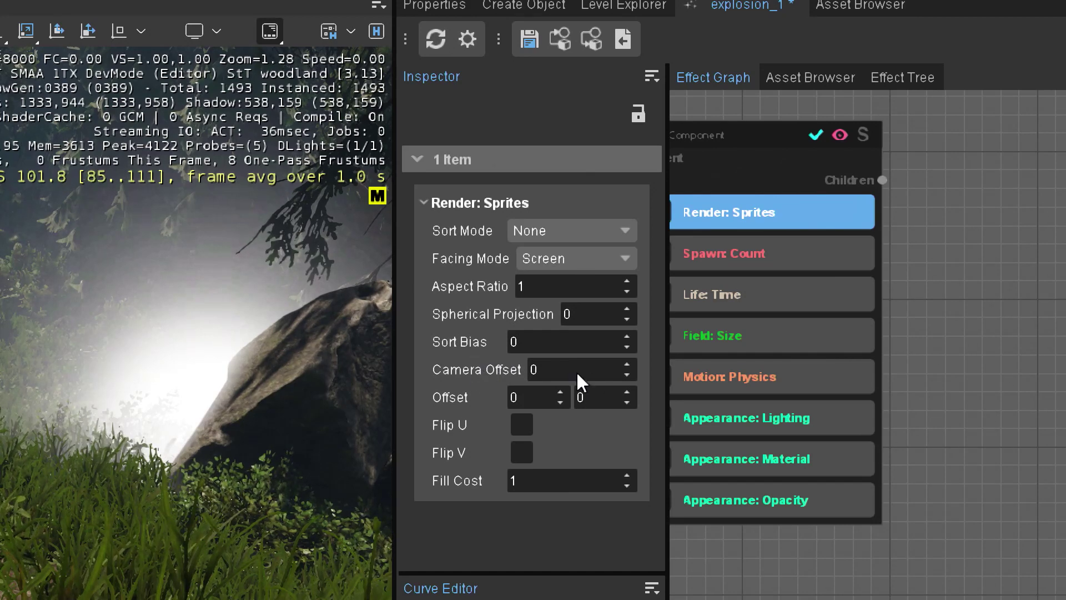
left_click(626, 374)
left_click(625, 373)
left_click(626, 373)
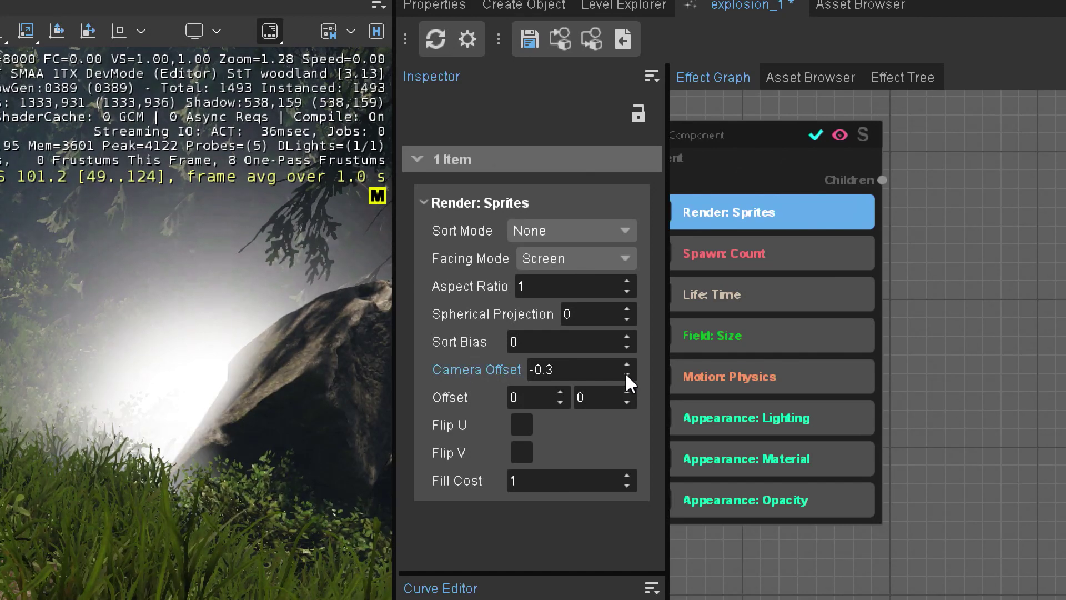
left_click(626, 373)
left_click(626, 373)
left_click(626, 374)
left_click(626, 374)
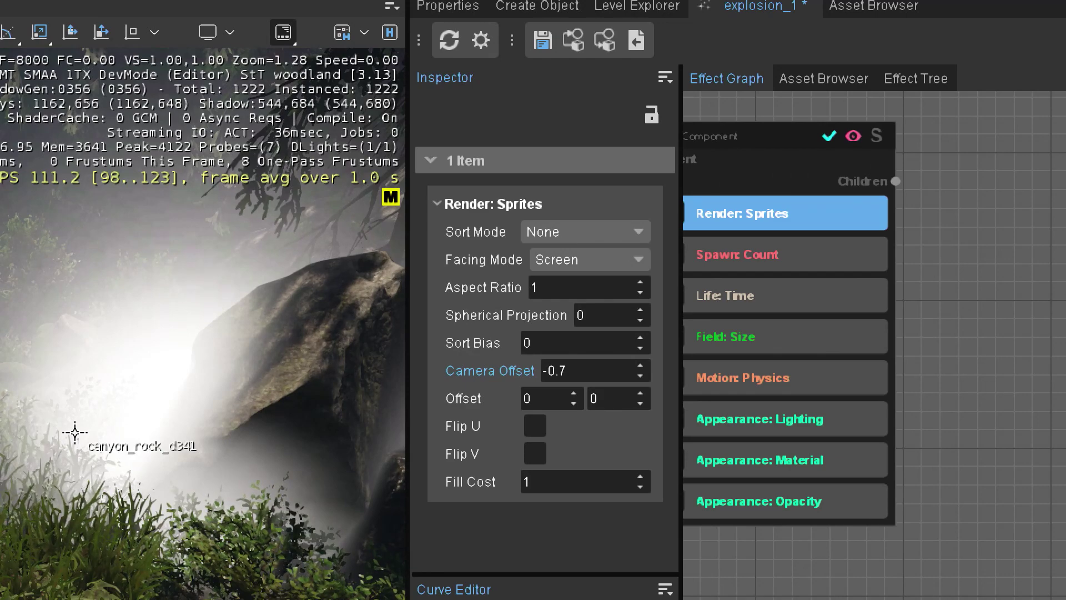
Enable the Age curve on the Field: Size value again.
scroll(105, 406, "down", 2)
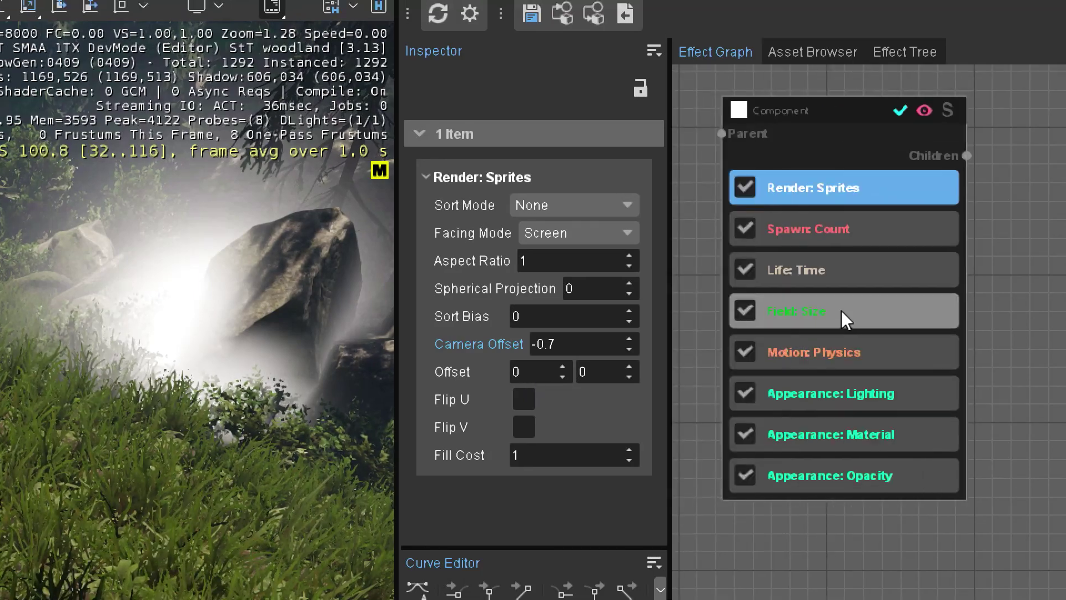
left_click(788, 304)
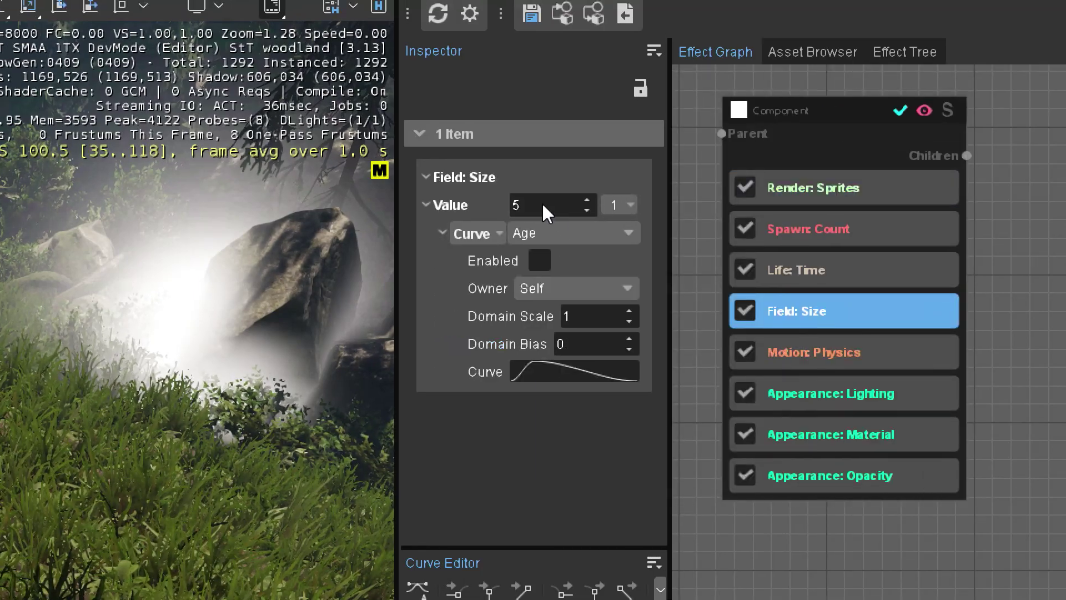
left_click(530, 205)
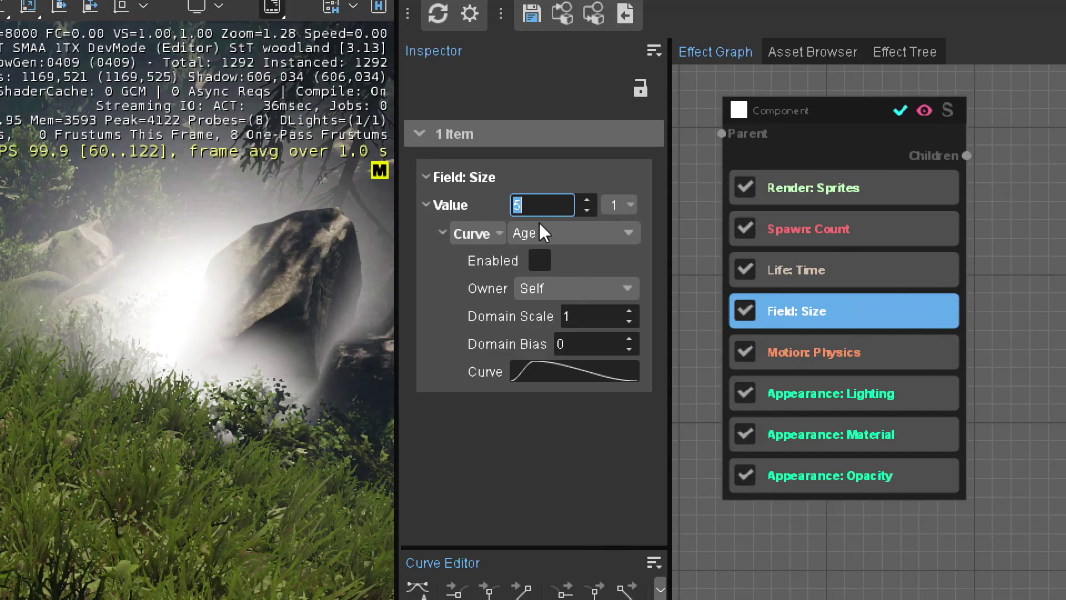
left_click(538, 259)
Set the component's Life Time to 0.15 and save the explosion_1 effect.
left_click(874, 278)
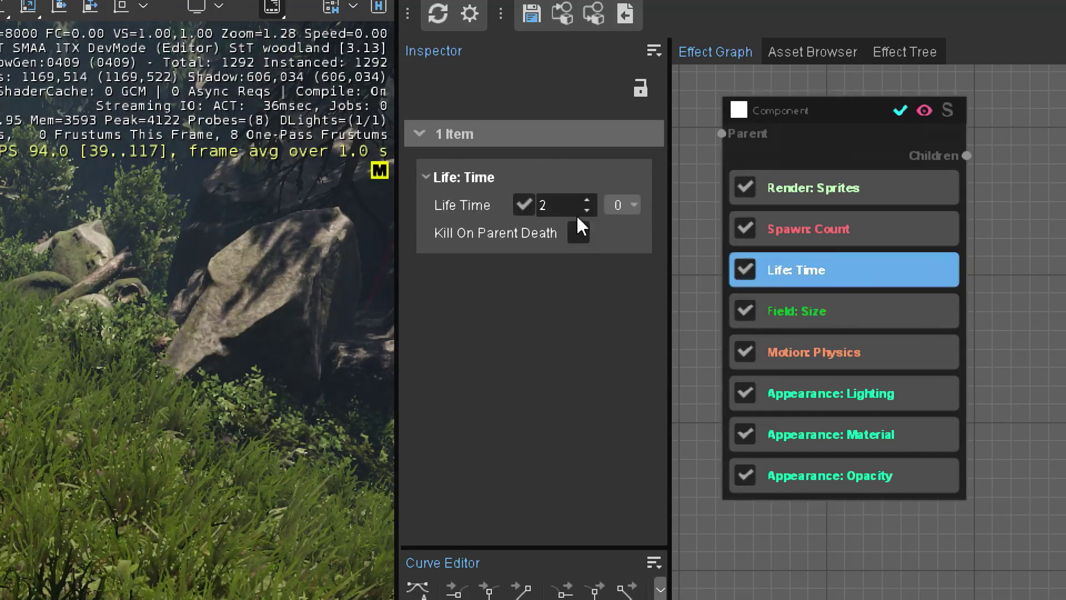
left_click(551, 200)
type("0.15")
key("Return")
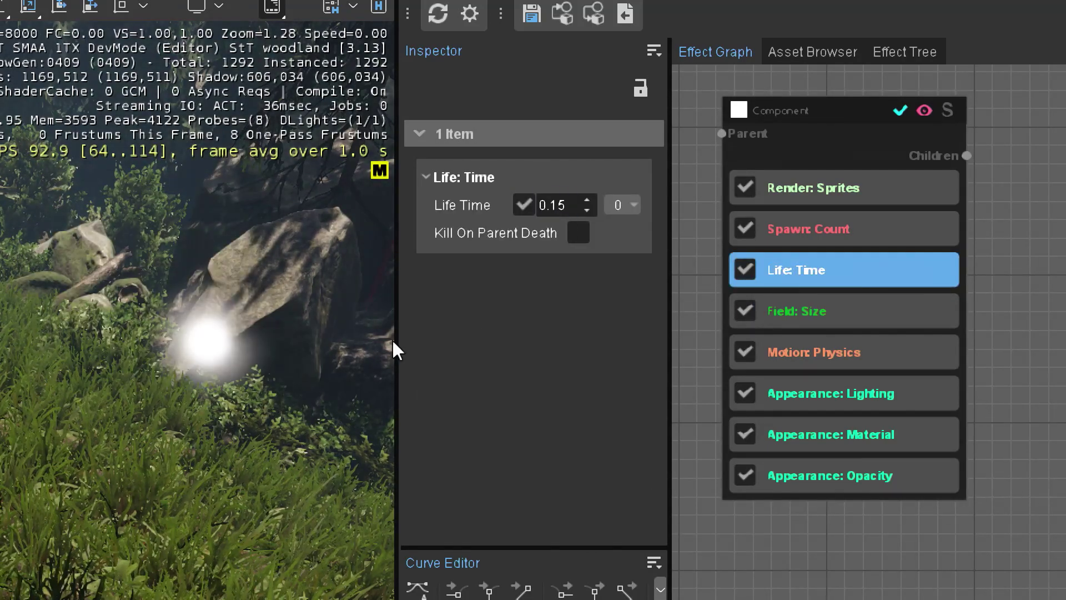
right_click_drag(191, 409, 151, 442)
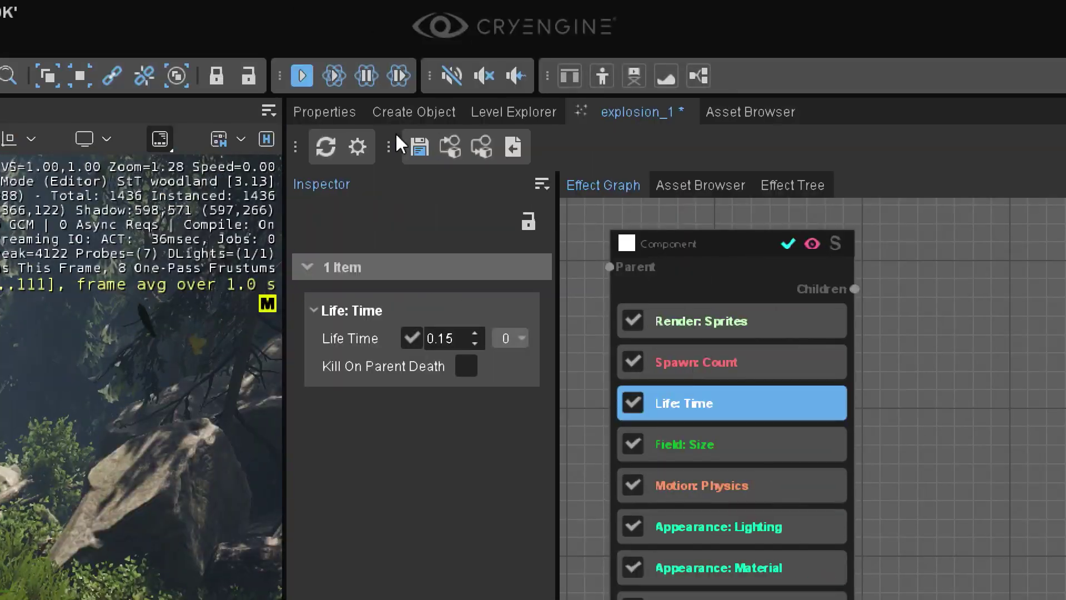
left_click(420, 149)
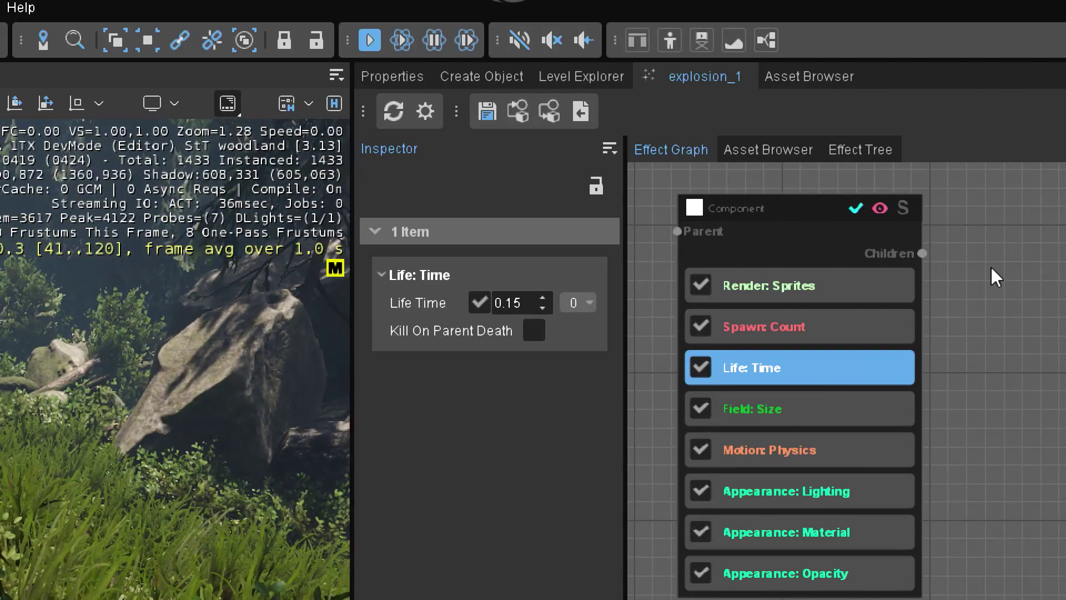
Find the fire presets and add an exposion_fire component beside the existing component in the effect graph.
left_click(1005, 263)
scroll(944, 244, "down", 4)
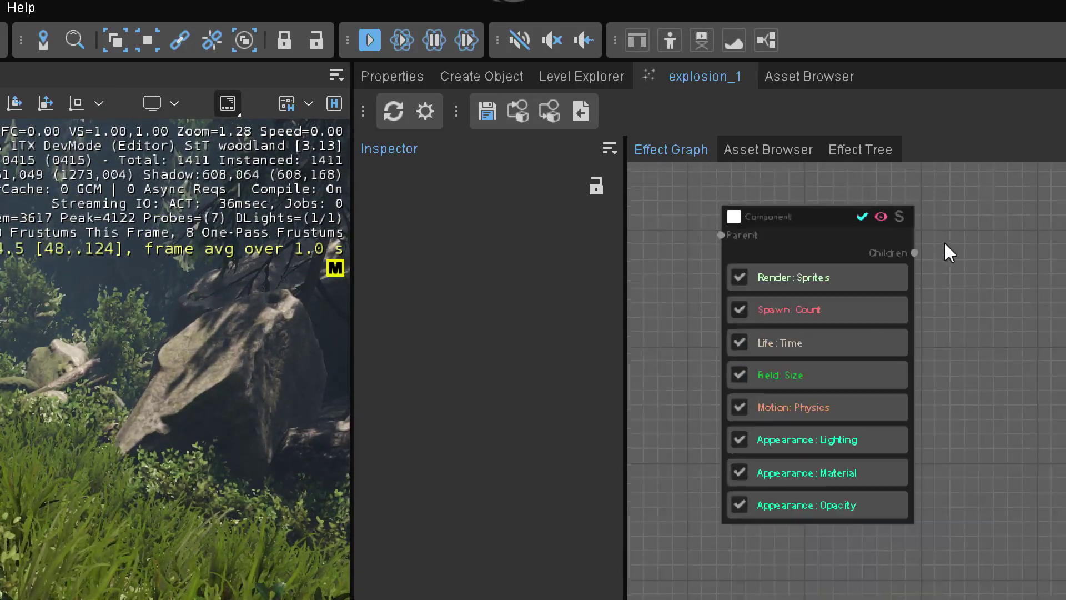
middle_click_drag(998, 264, 860, 294)
right_click(860, 262)
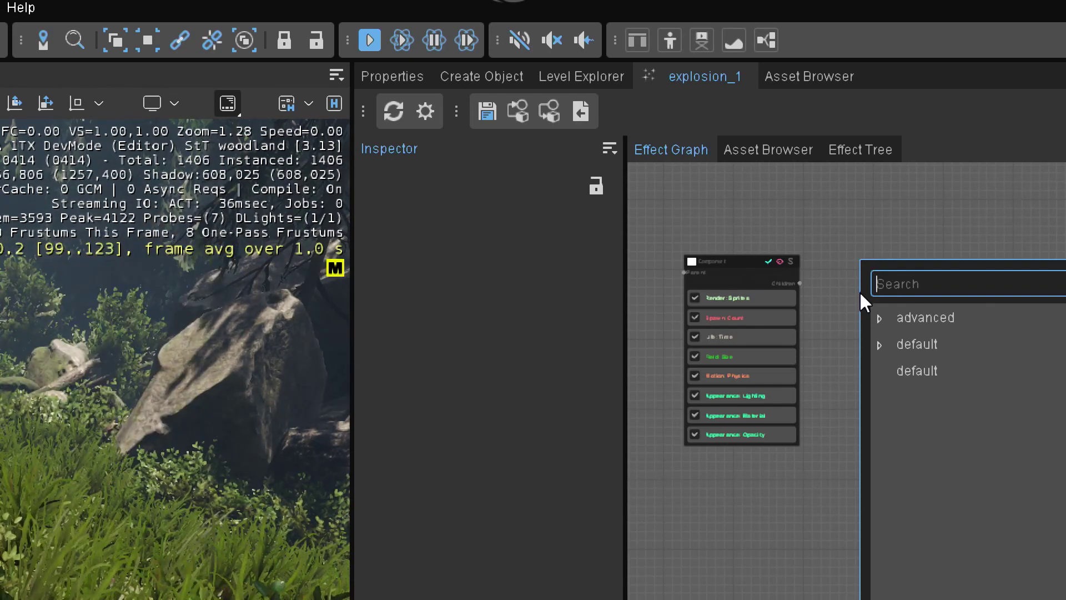
type("fire")
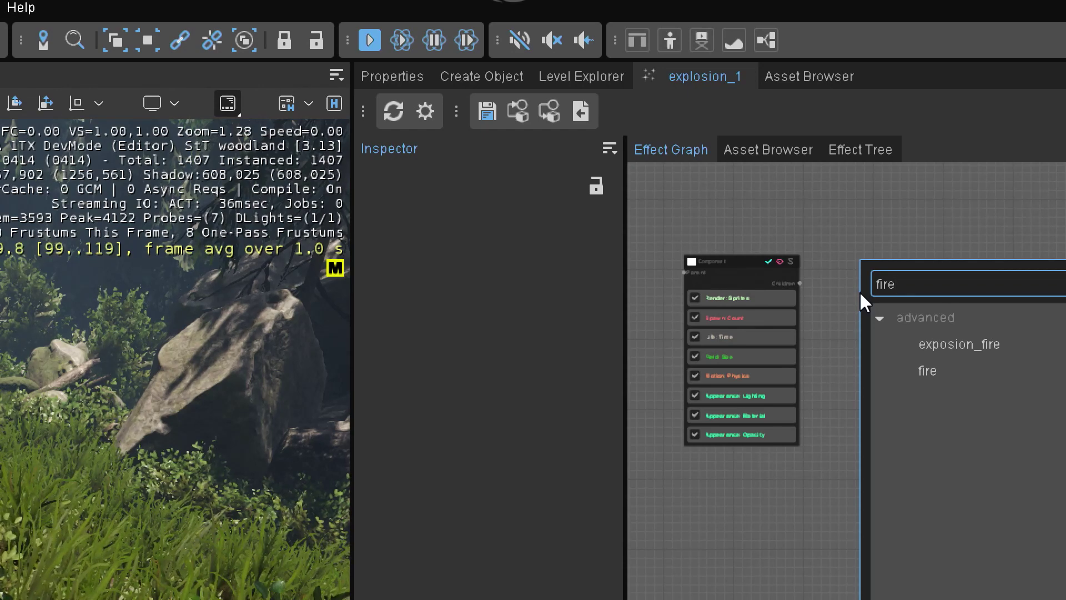
left_click(972, 351)
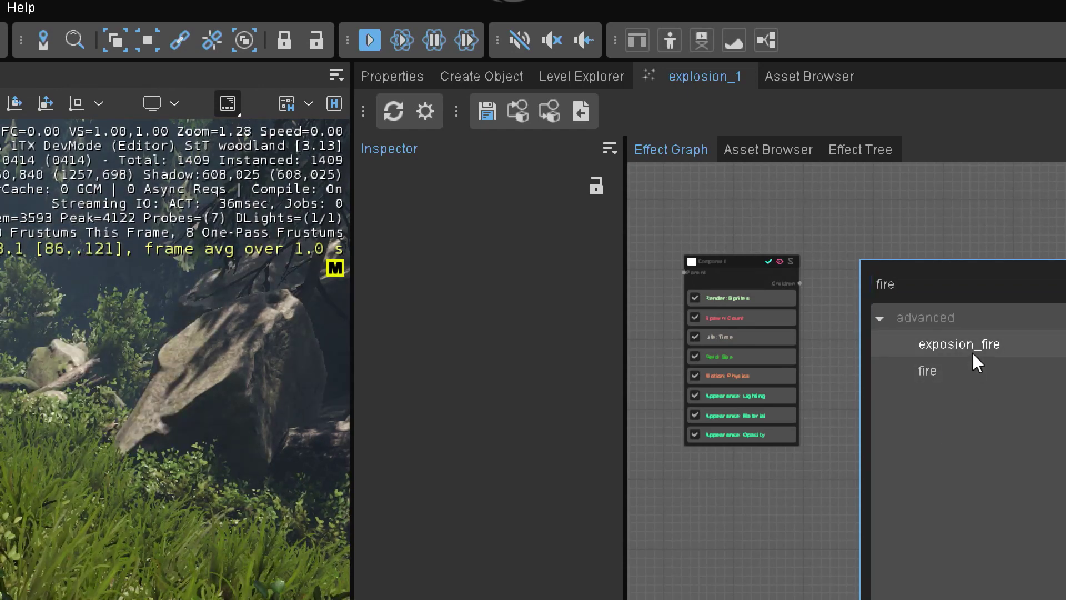
double_click(971, 351)
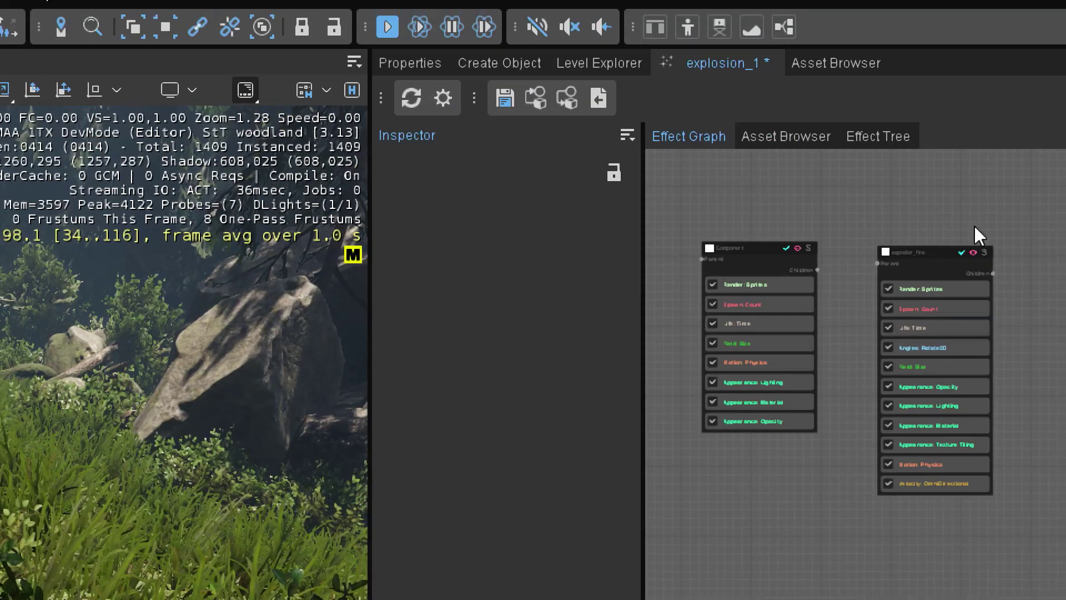
left_click(961, 253)
left_click(961, 252)
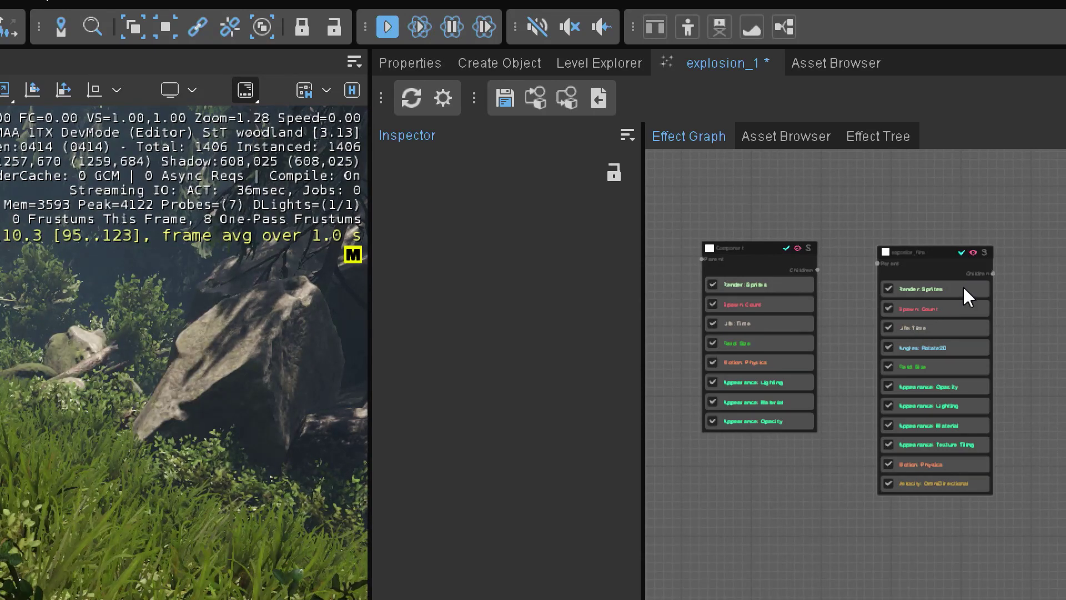
Enable Restart in the exposion_fire component's Spawn: Count feature and set it to 2.
left_click(939, 308)
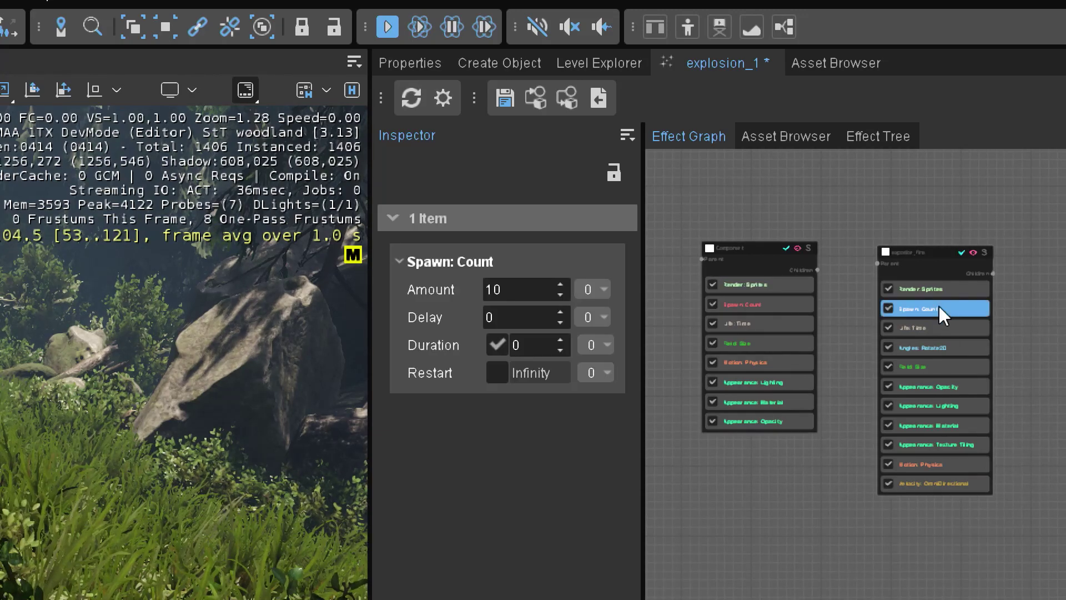
left_click(491, 373)
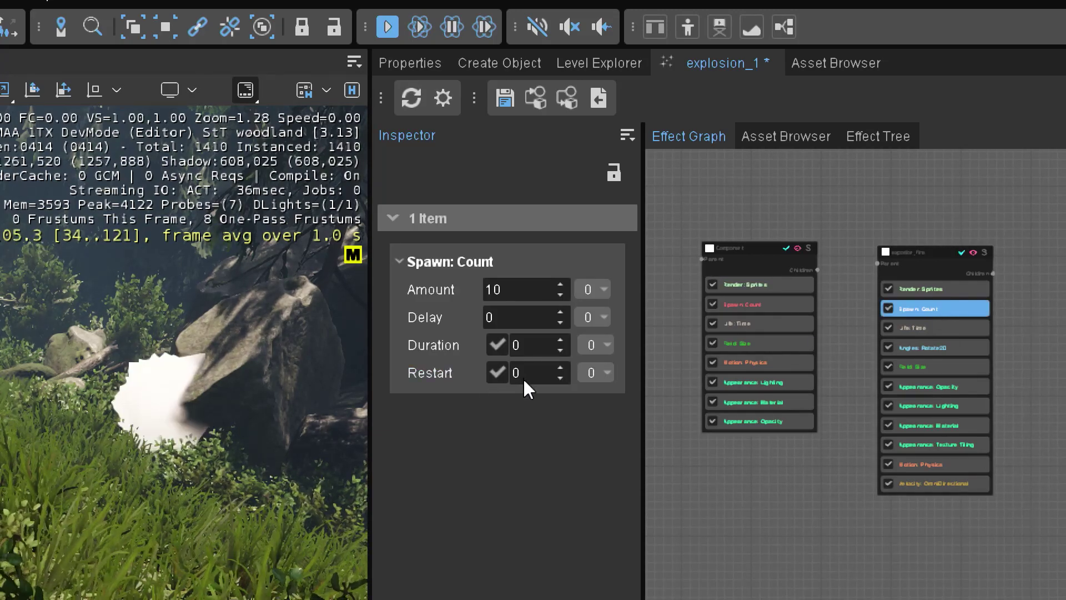
left_click(522, 373)
type("2")
left_click(813, 499)
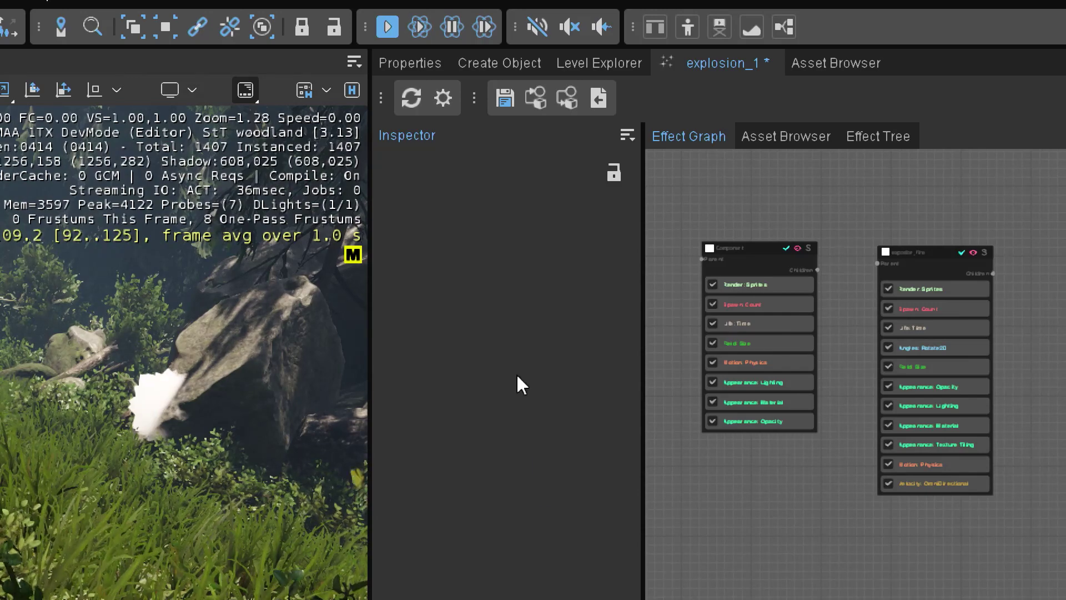
Select the explosion entity in the level, restart its Particle Emitter by toggling Enabled, and examine the effect up close.
left_click(169, 408)
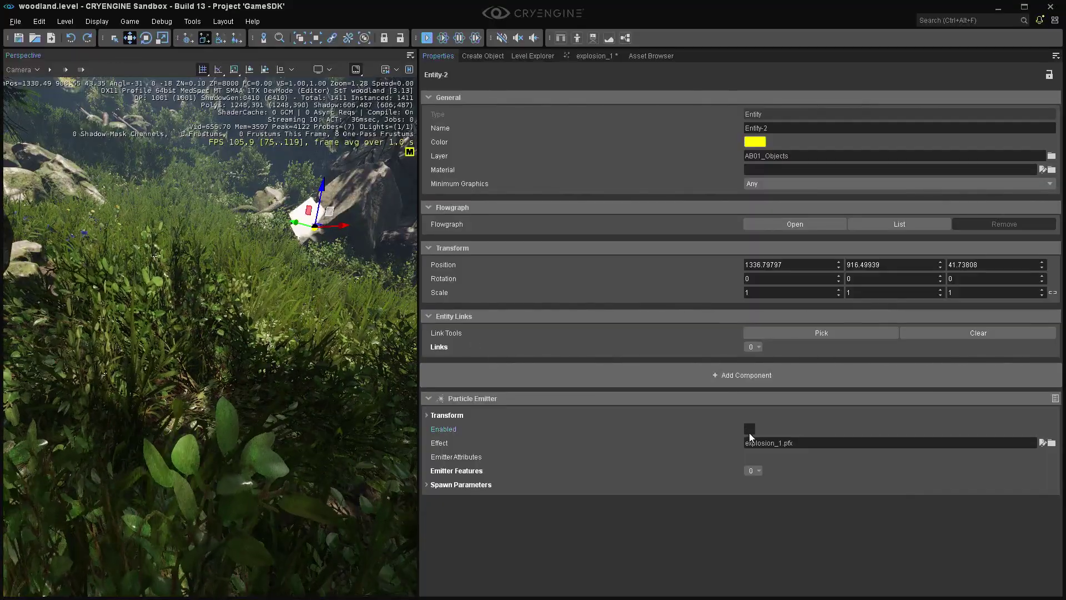
left_click(750, 428)
left_click(750, 428)
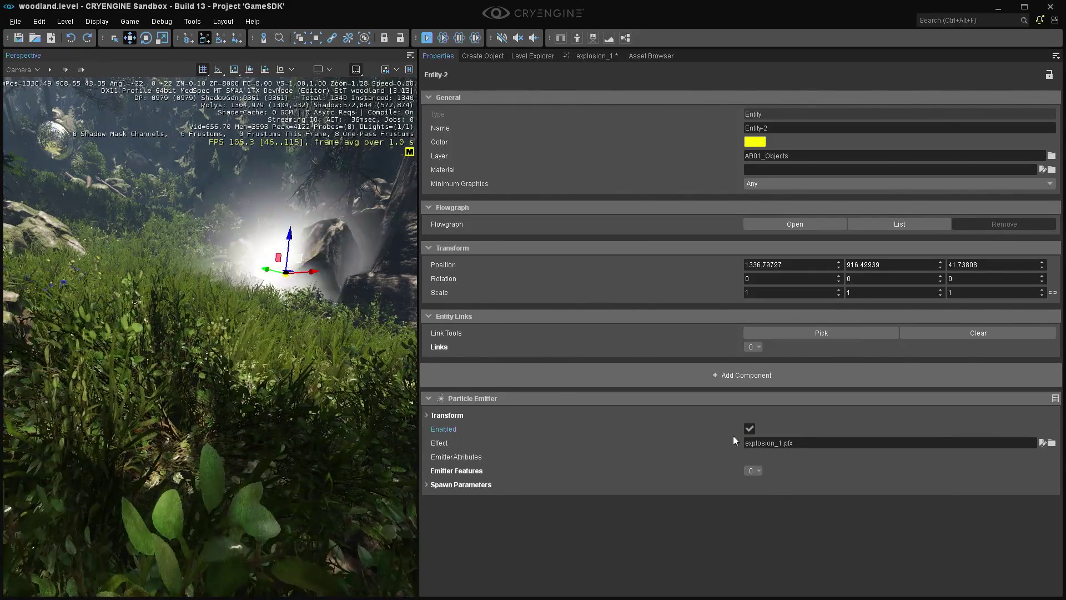
right_click_drag(211, 333, 343, 402)
key("w")
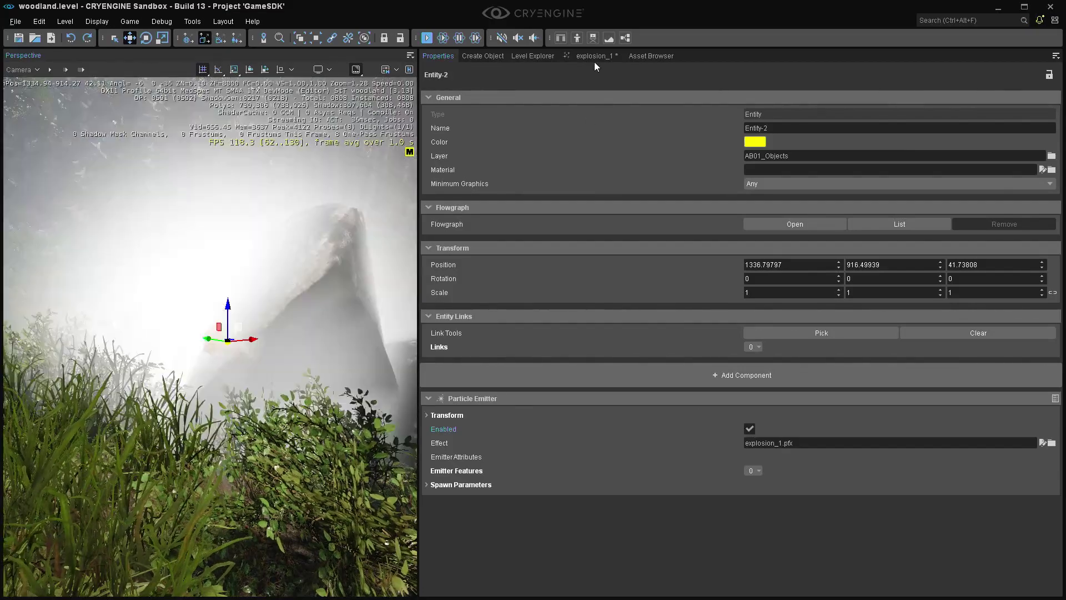
Add a default sprite component to the explosion_1 effect graph and place it in the free space beside the first component.
left_click(595, 57)
scroll(638, 247, "up", 4)
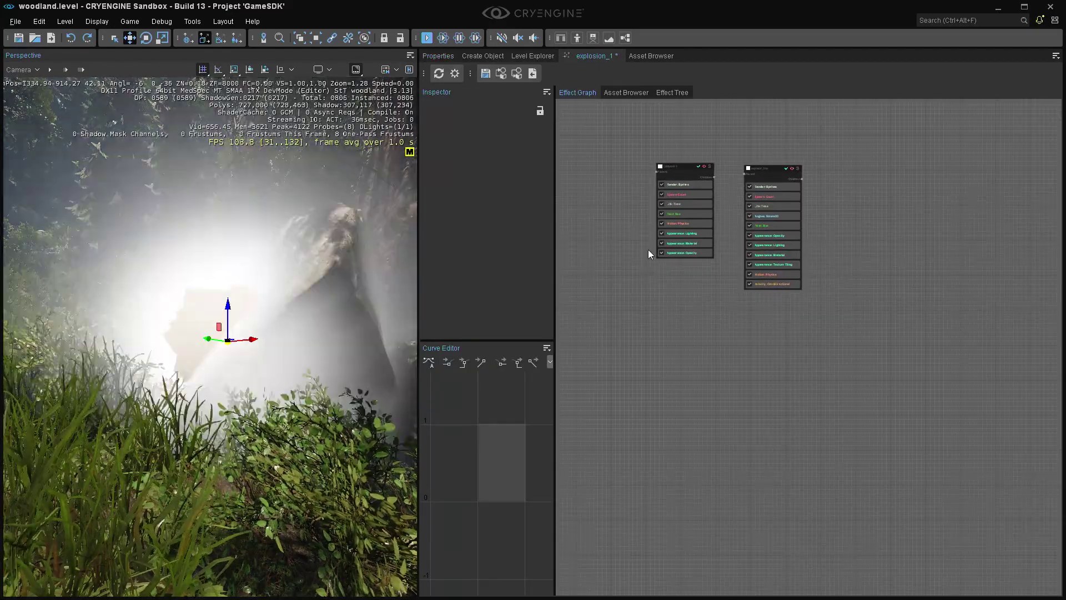
right_click(634, 245)
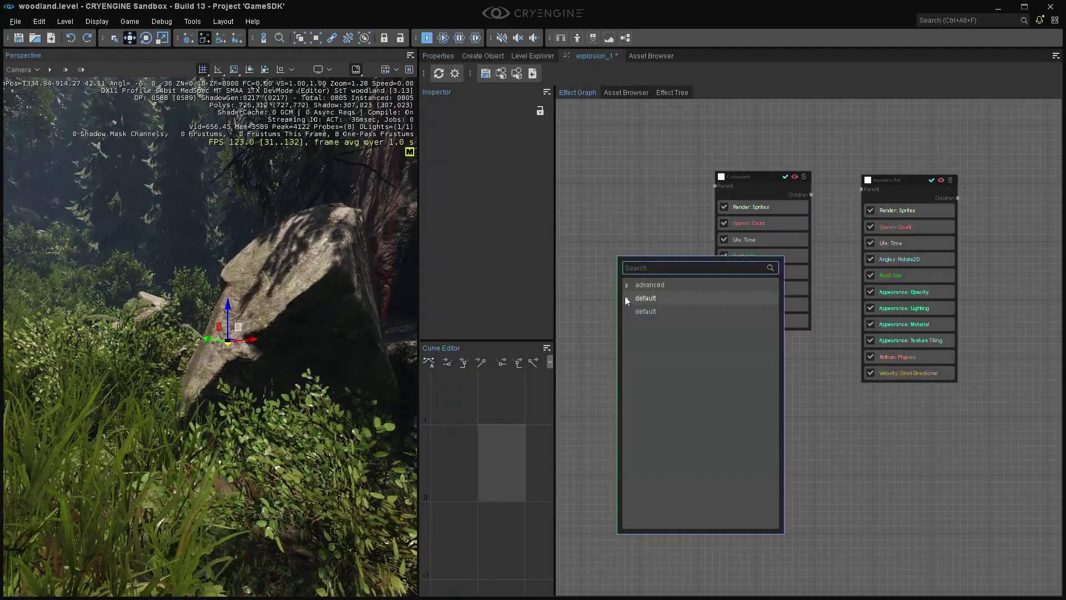
left_click(625, 298)
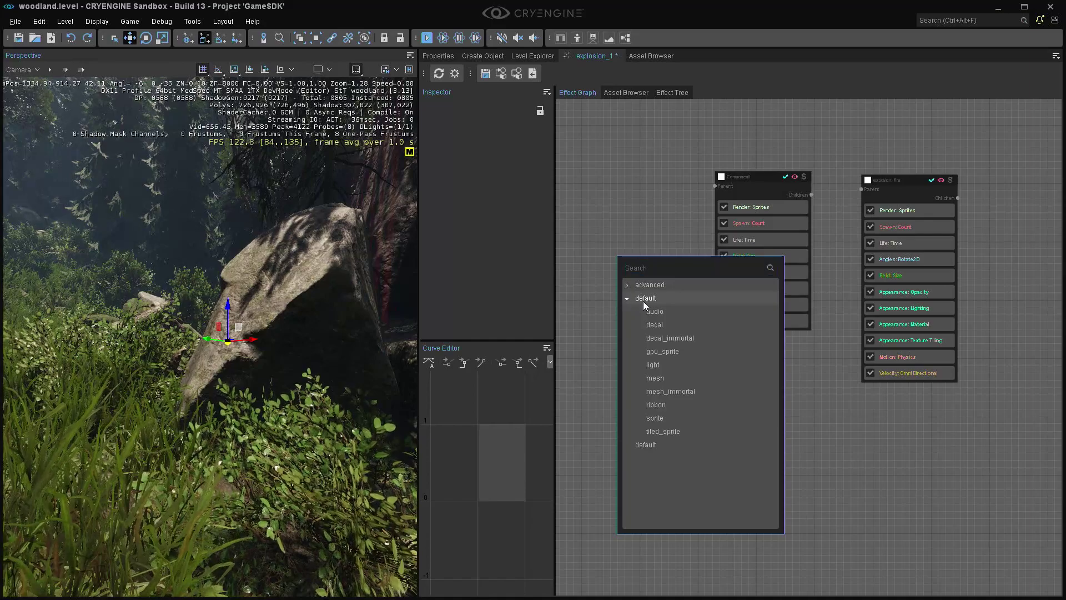
left_click(670, 424)
left_click(648, 260)
left_click_drag(644, 262, 599, 248)
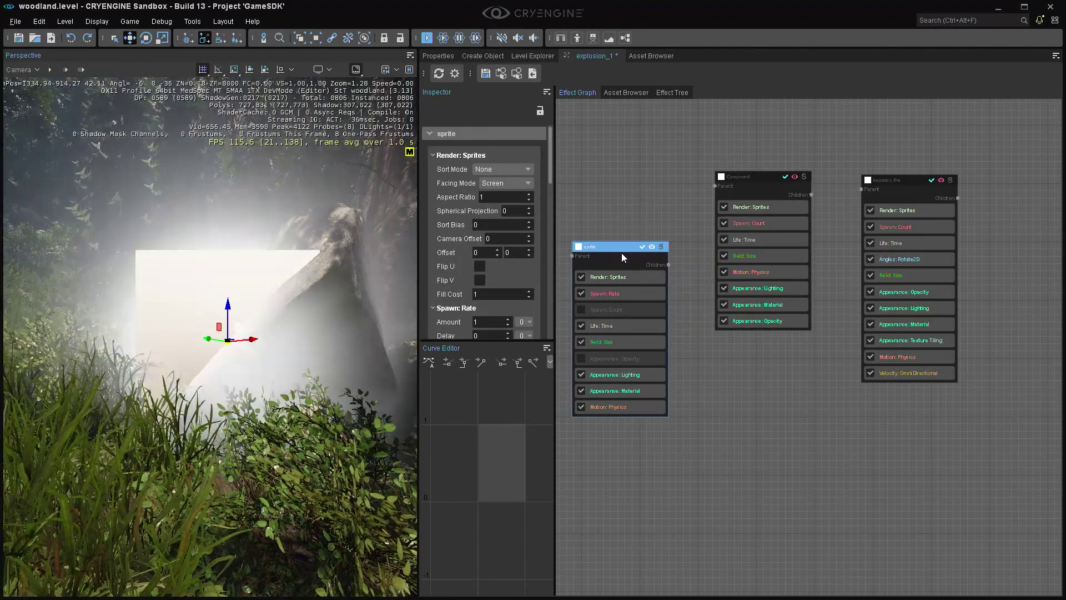
right_click(599, 203)
left_click(617, 242)
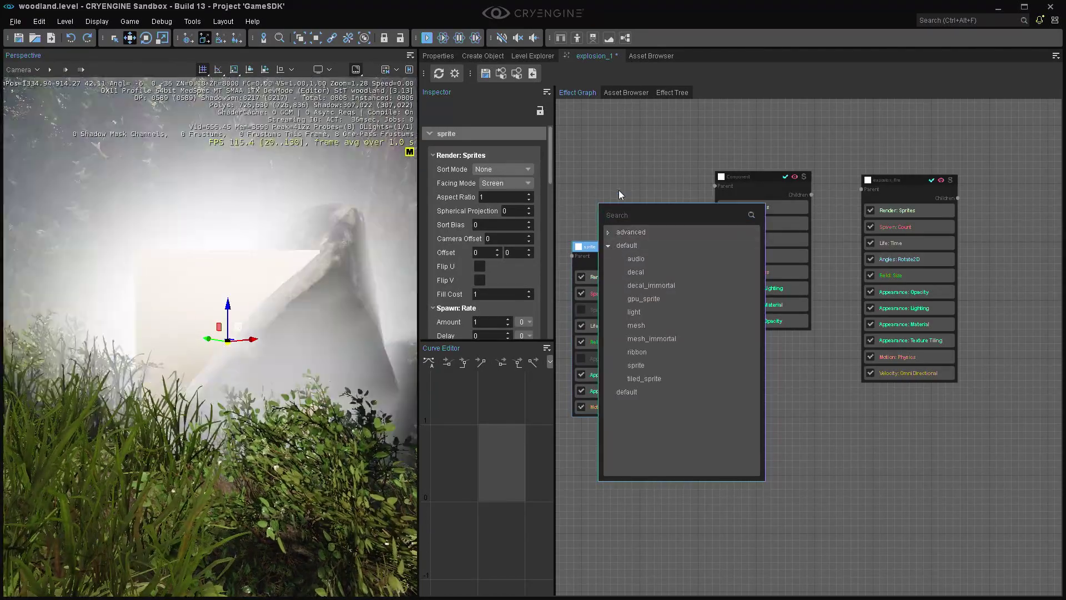
left_click(618, 189)
Connect the sprite component as parent of both Component and exposion_fire, and disable its Render: Sprites feature.
scroll(615, 290, "up", 2)
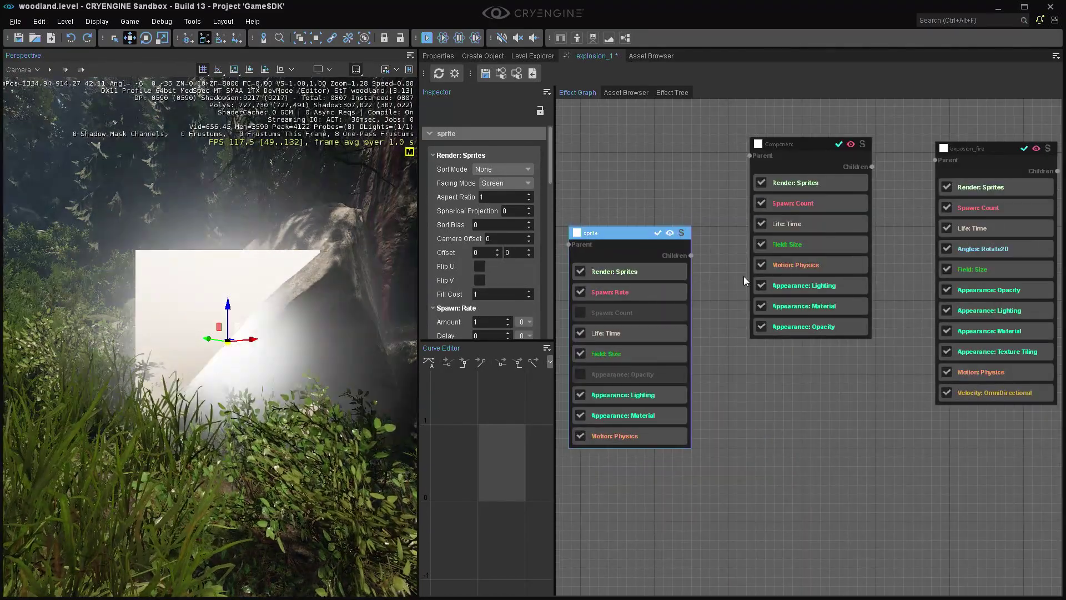
left_click_drag(691, 255, 750, 156)
left_click_drag(691, 254, 934, 161)
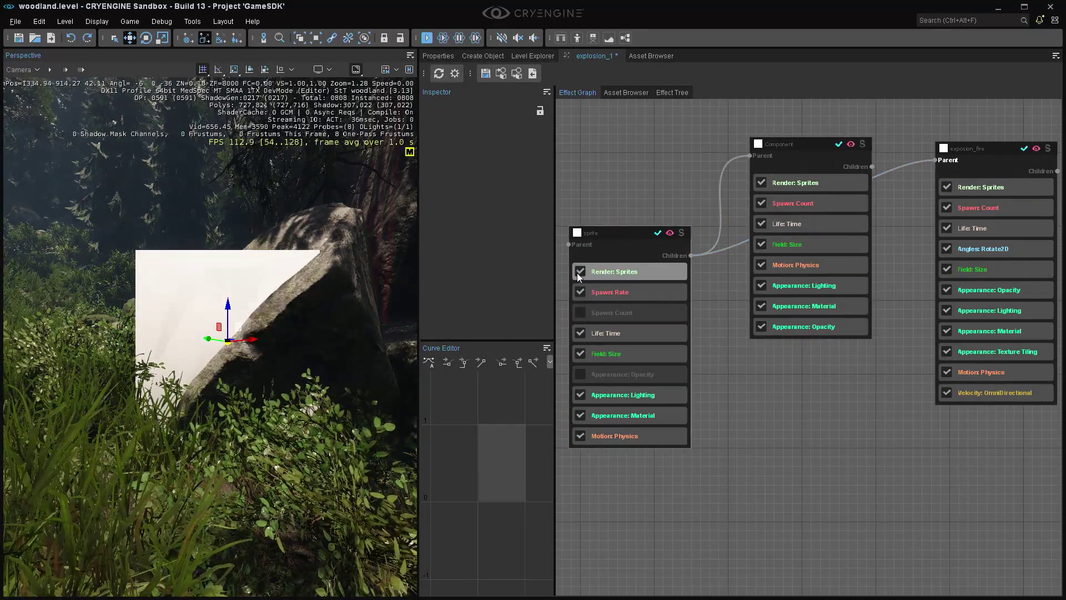
left_click(579, 273)
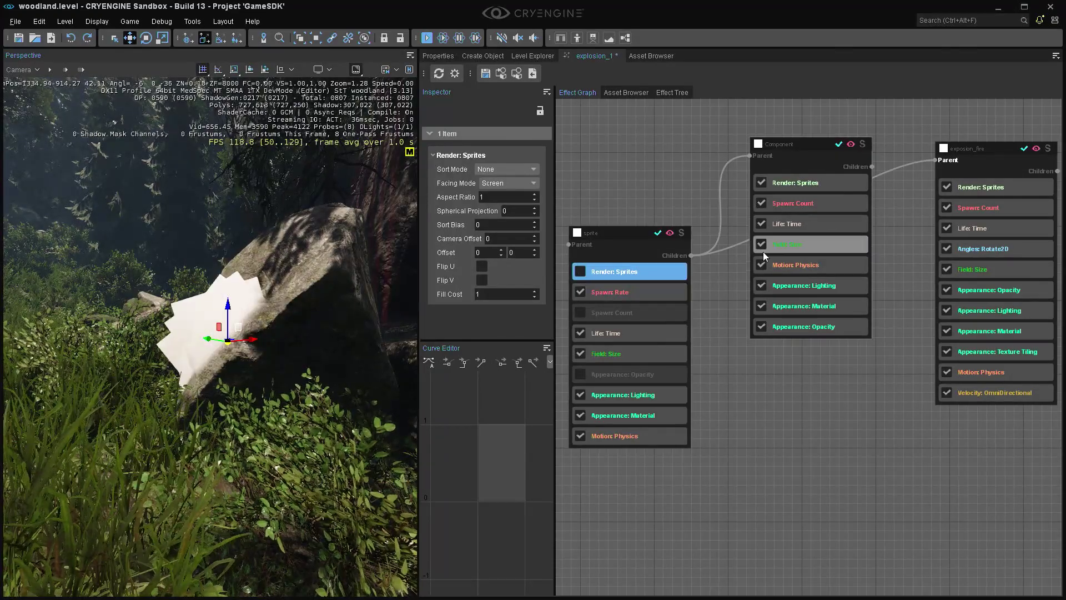
Disable Restart in the Spawn: Count features of Component and exposion_fire.
left_click(810, 204)
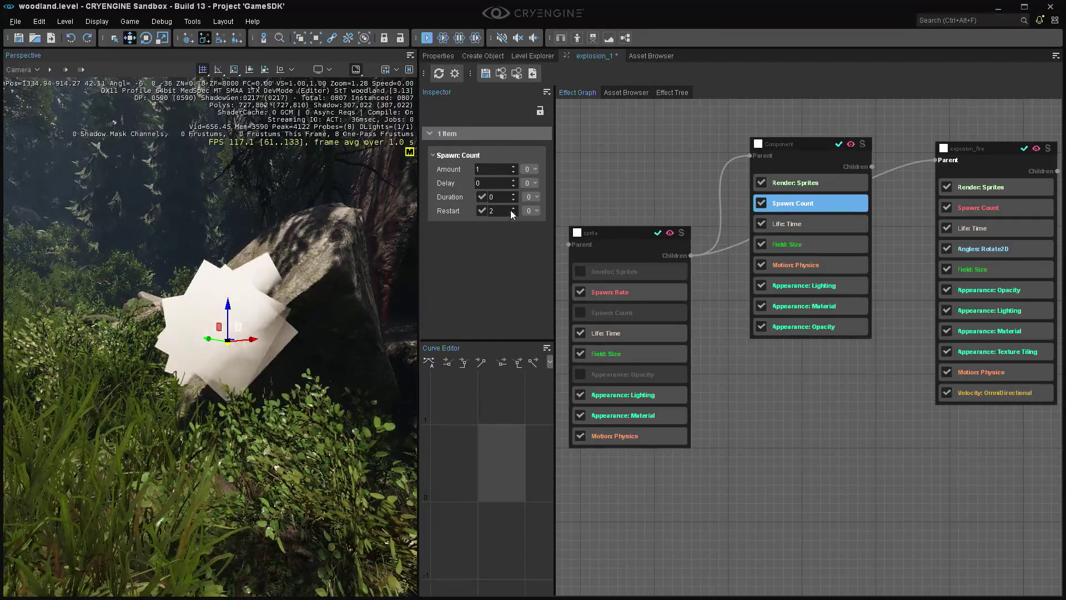
left_click(481, 210)
left_click(974, 210)
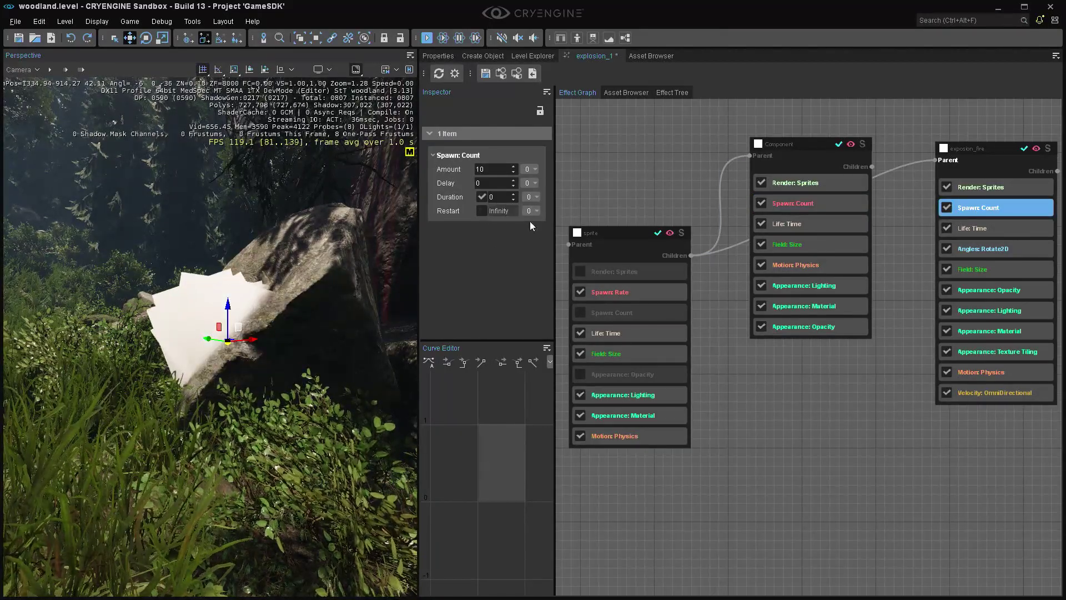
Try Amount values of 5 and 0.1 in the sprite component's Spawn: Rate feature.
scroll(642, 223, "down", 3)
left_click_drag(639, 223, 594, 244)
double_click(480, 169)
type("5")
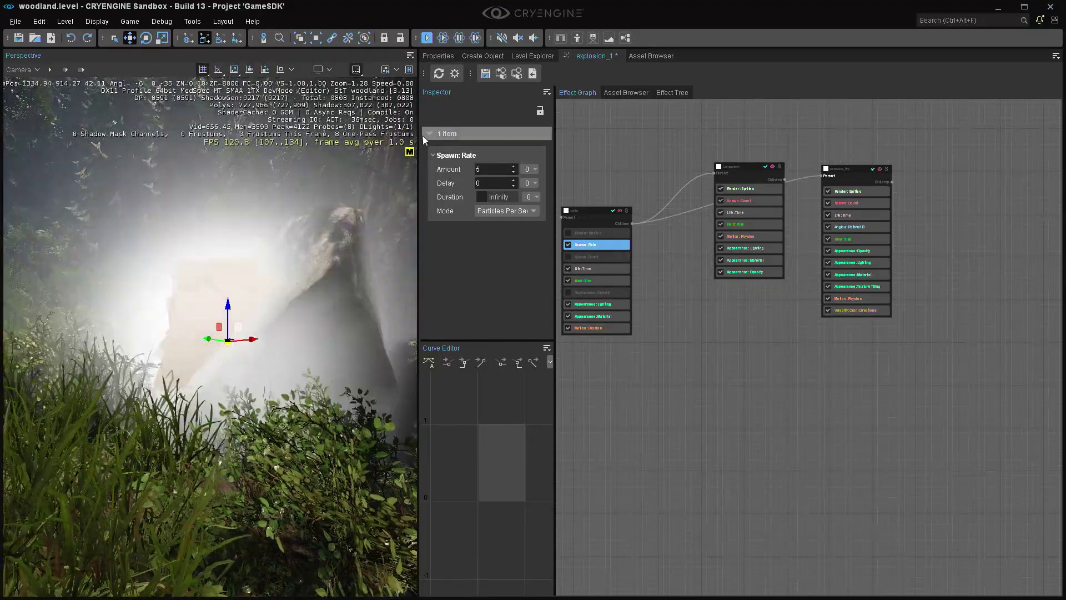
double_click(480, 168)
type("0.1")
key("Return")
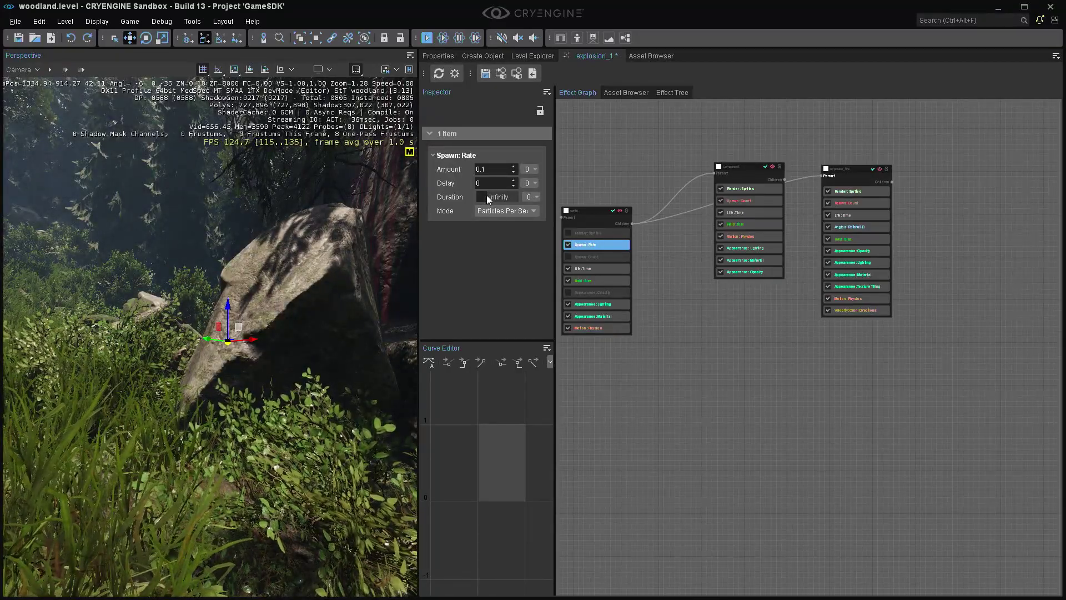
Set the Amount in the sprite component's Spawn: Rate feature to 0.5 and view the effect in the level.
double_click(488, 169)
key("BackSpace")
type("0.5")
key("Return")
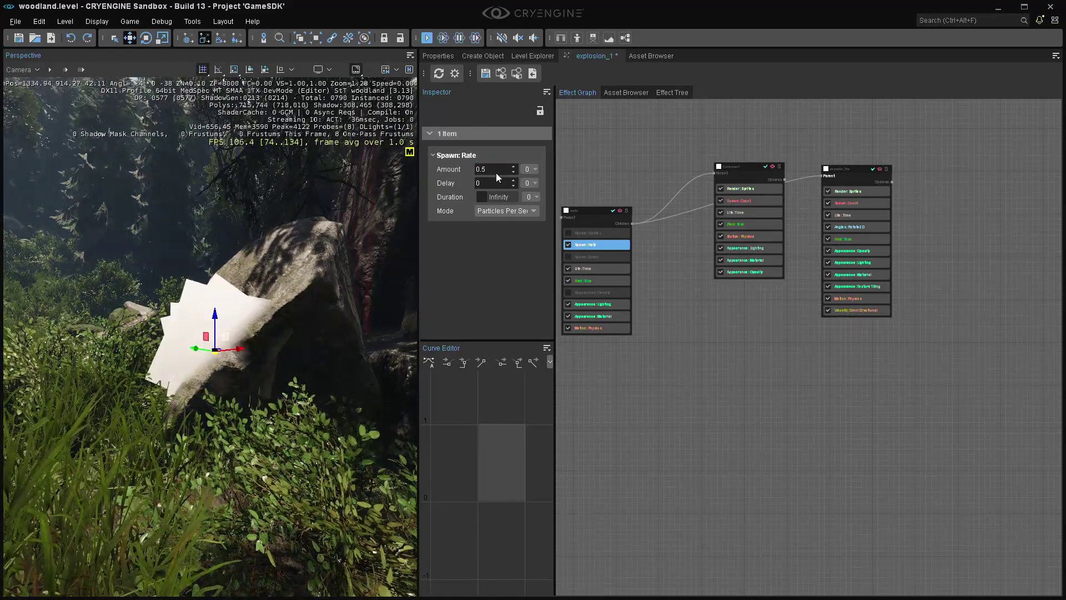
right_click_drag(409, 249, 330, 325)
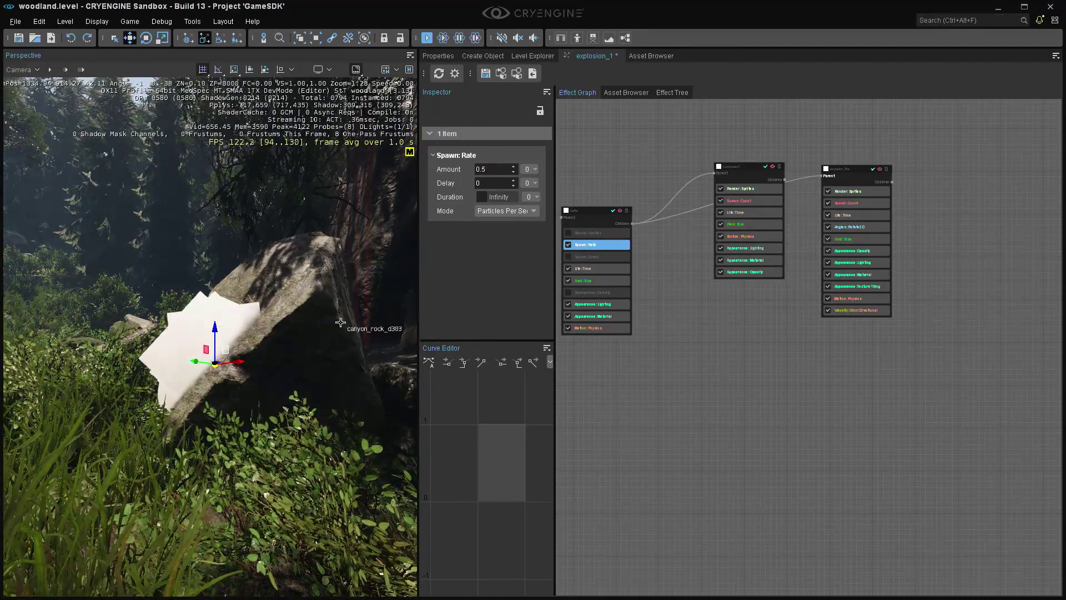
Clear the feature selection in the effect graph and save the explosion_1 effect.
scroll(604, 232, "up", 3)
middle_click_drag(675, 307, 791, 293)
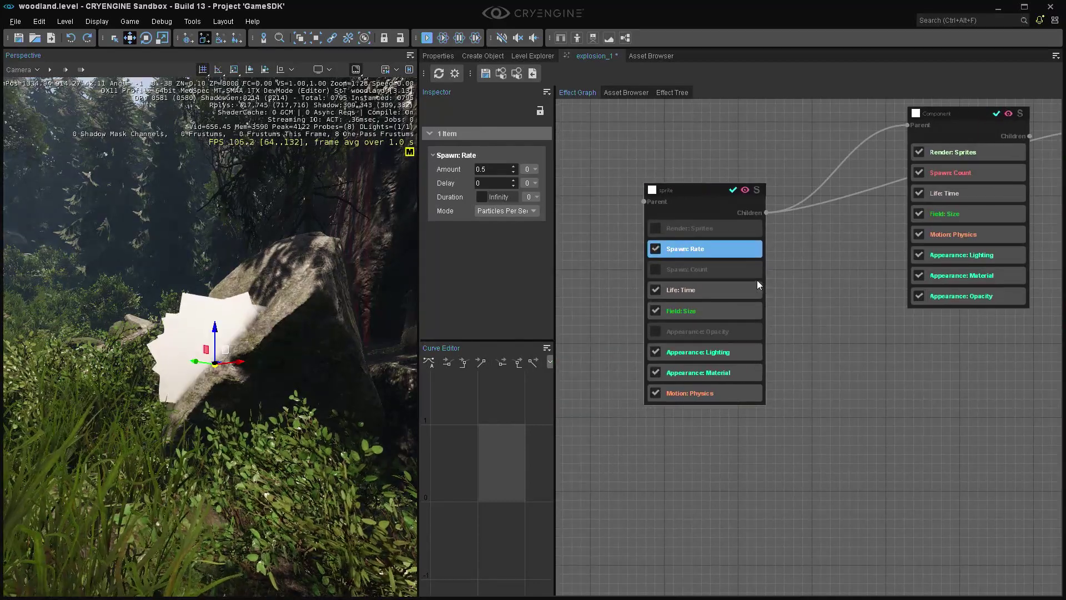
left_click(749, 272)
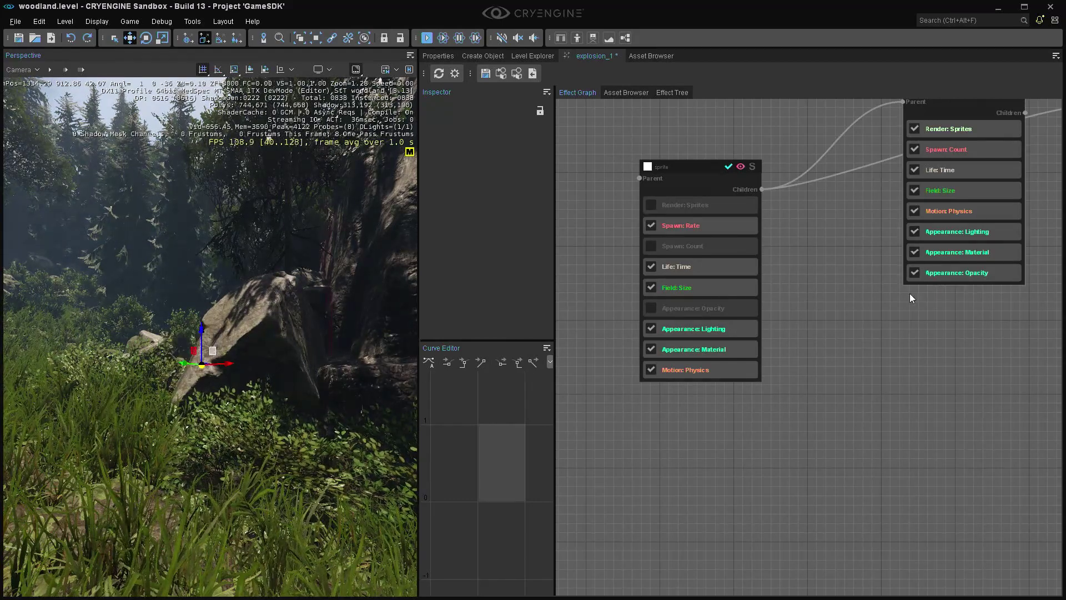
scroll(965, 352, "down", 1)
middle_click_drag(975, 340, 744, 365)
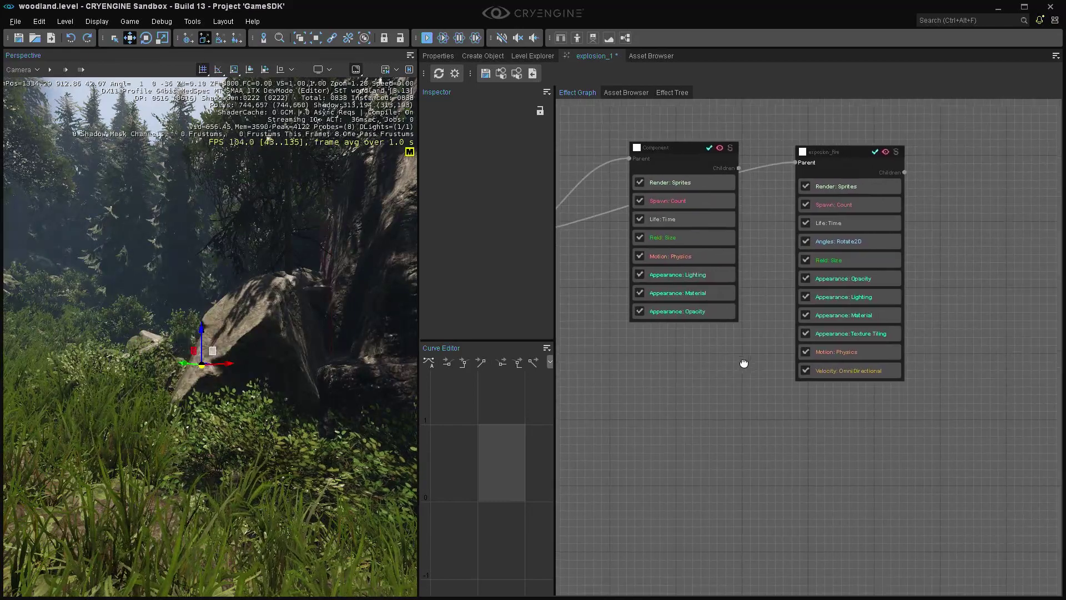
scroll(765, 375, "up", 1)
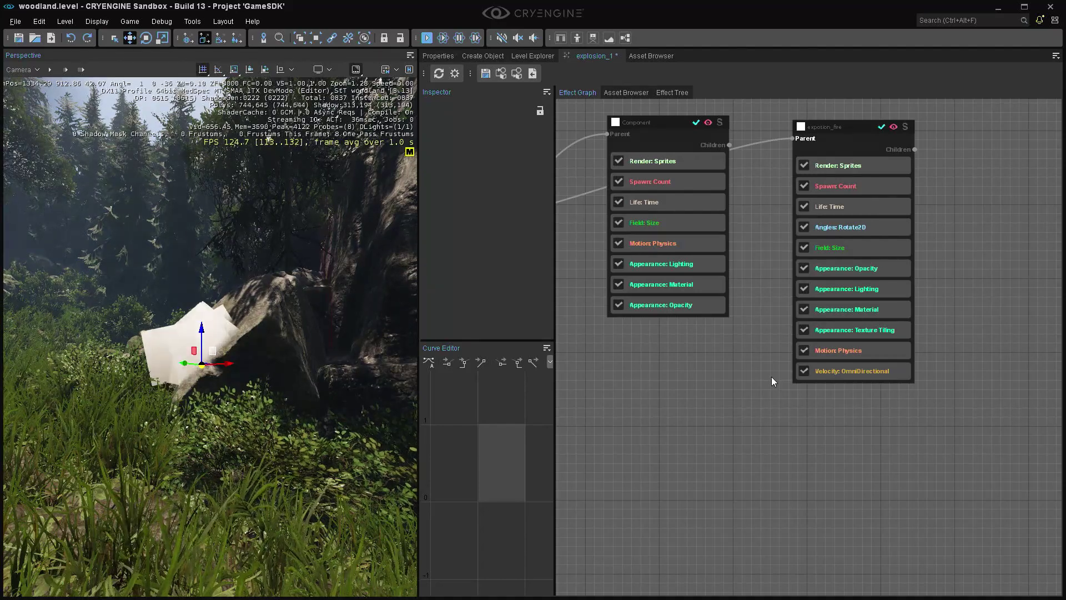
middle_click_drag(771, 376, 728, 392)
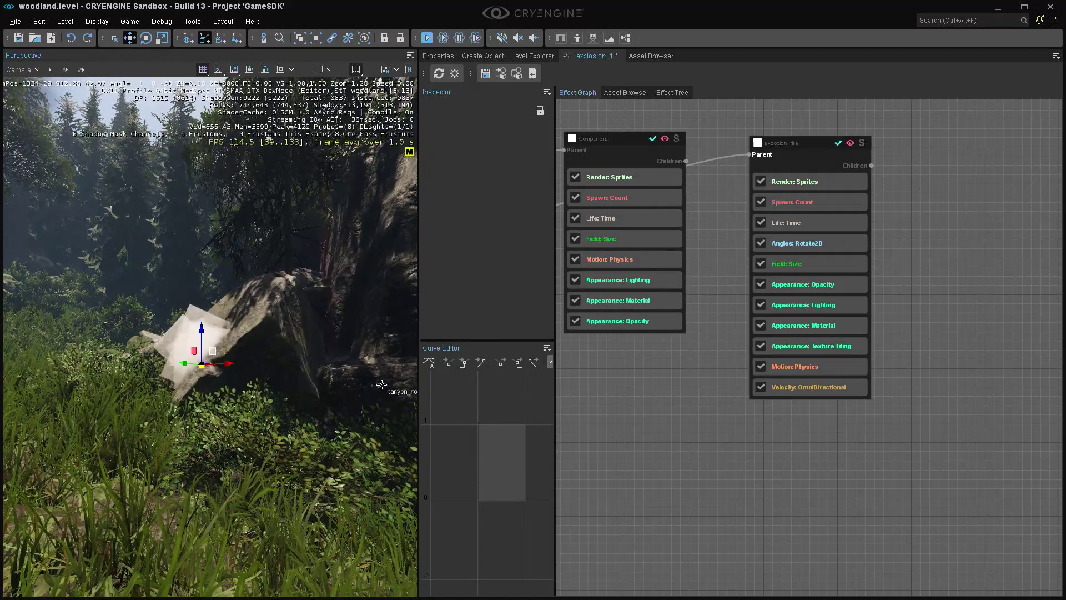
key("ctrl+s")
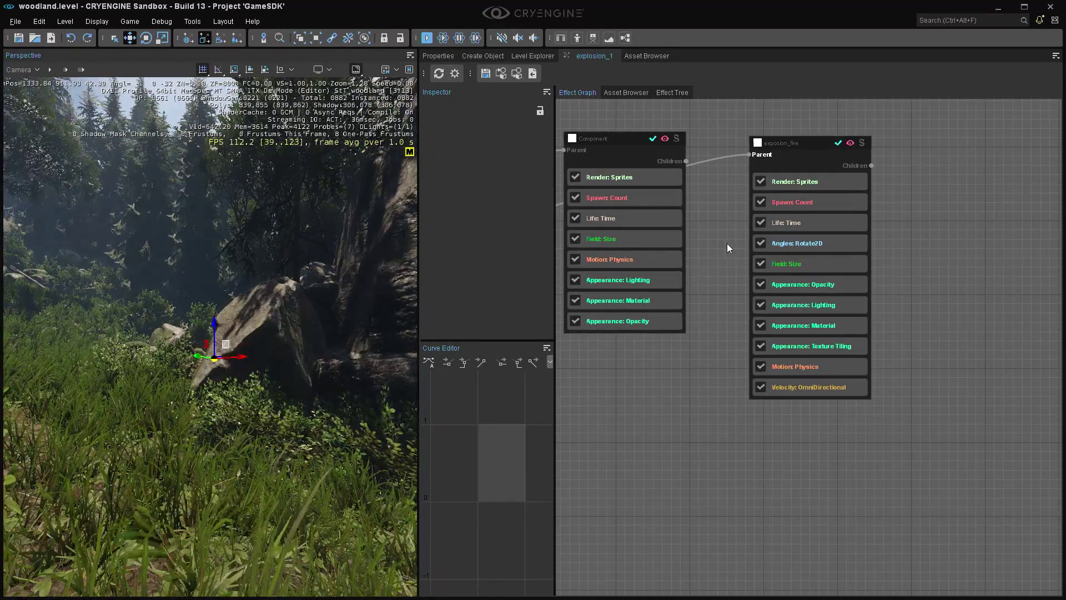
Select the exposion_fire component and examine its feature stack and the matching settings listed for it.
left_click_drag(808, 153, 752, 161)
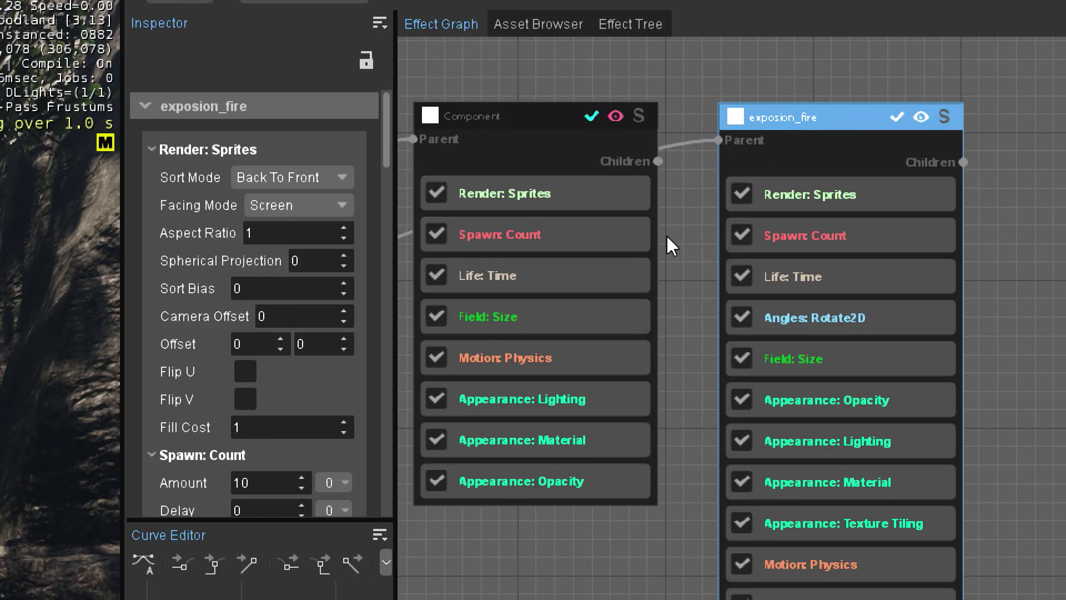
scroll(663, 232, "down", 2)
scroll(578, 333, "up", 3)
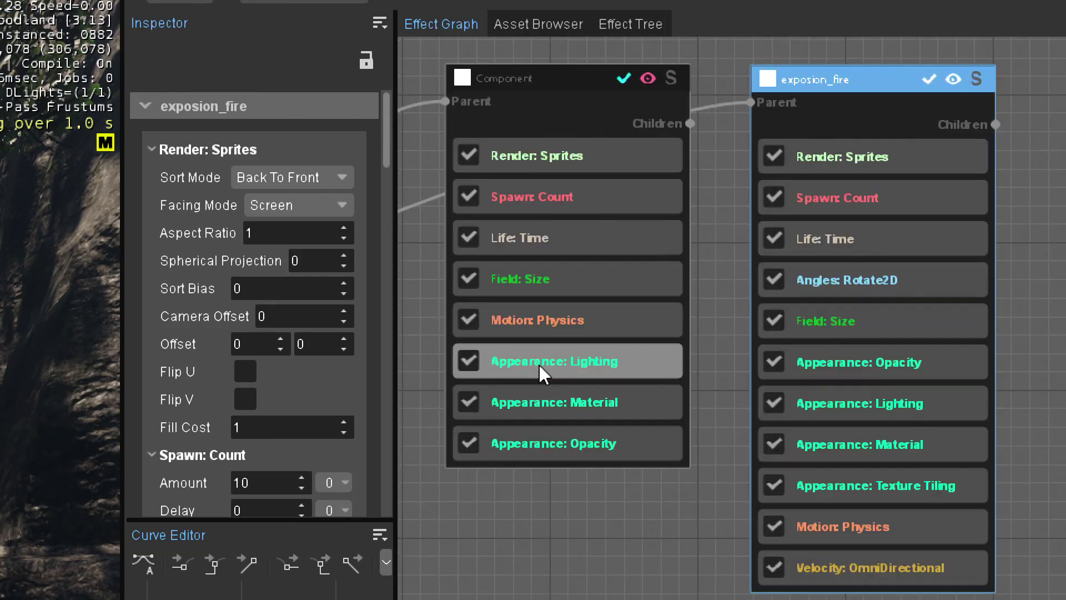
scroll(727, 259, "down", 3)
middle_click_drag(726, 262, 781, 231)
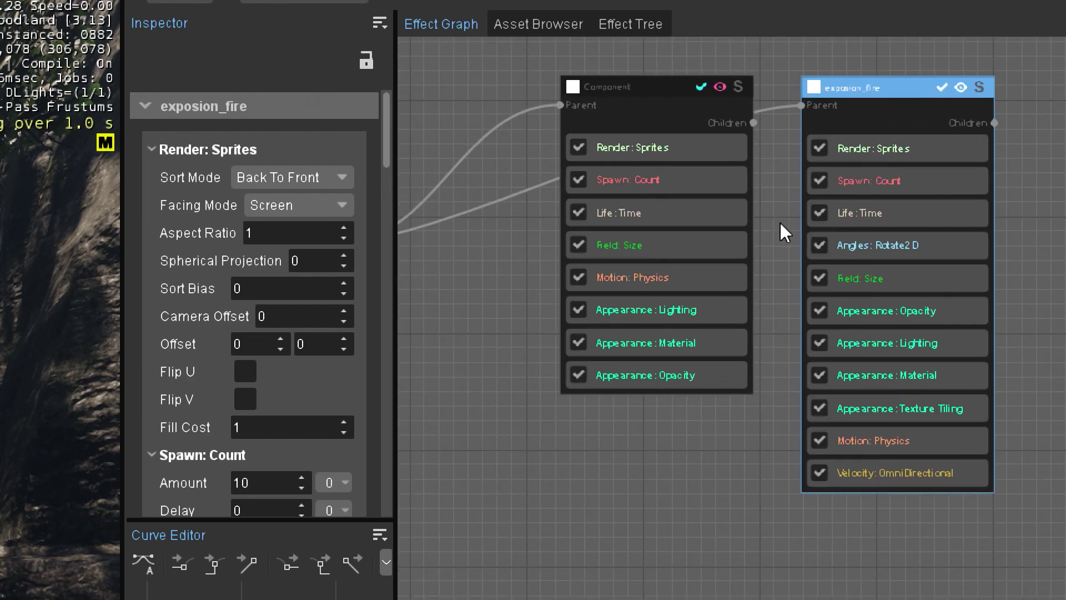
scroll(641, 329, "up", 2)
scroll(618, 338, "down", 5)
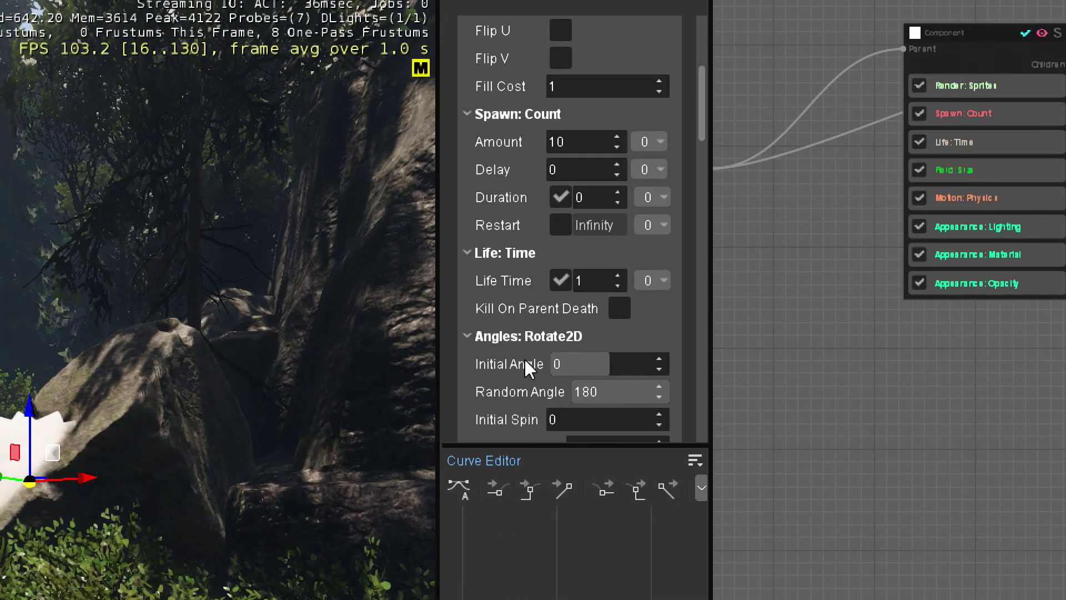
scroll(604, 372, "up", 5)
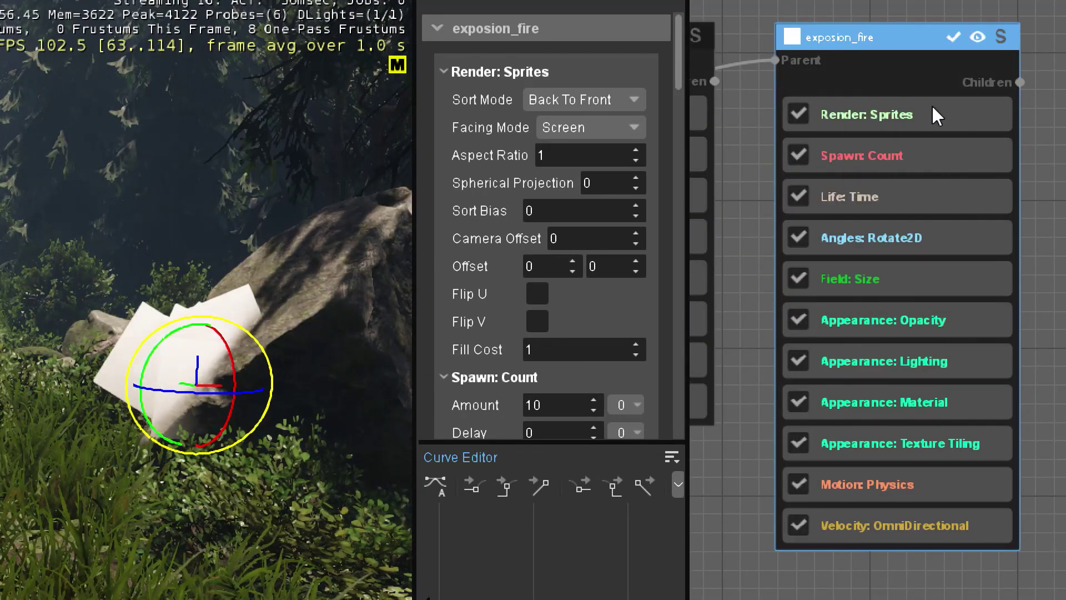
Set Camera Offset to -0.2 in the exposion_fire component's Render: Sprites feature.
left_click(934, 114)
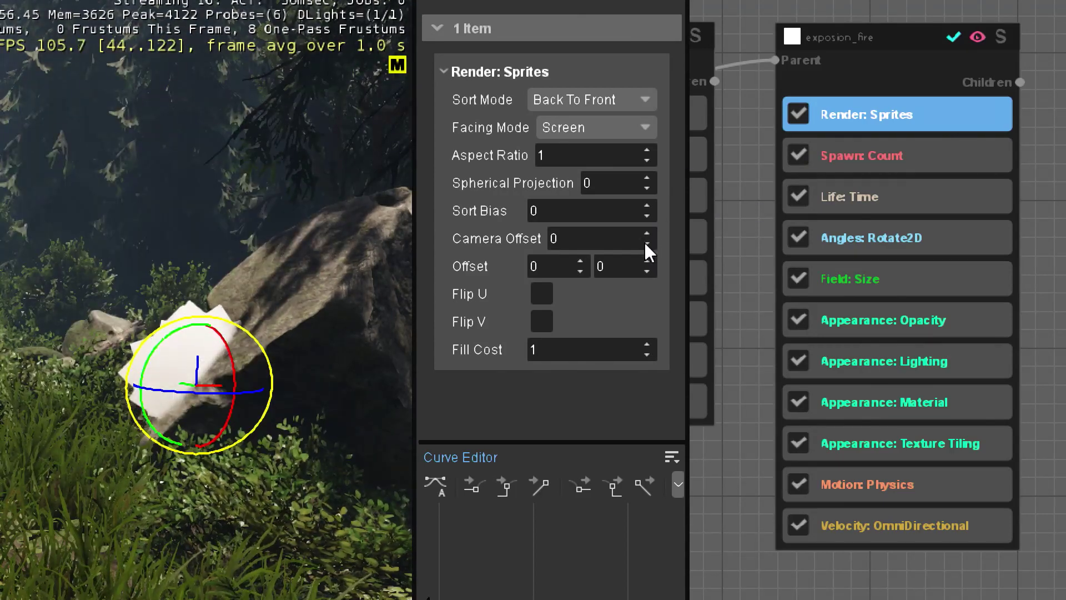
left_click(645, 242)
left_click(646, 243)
left_click(646, 243)
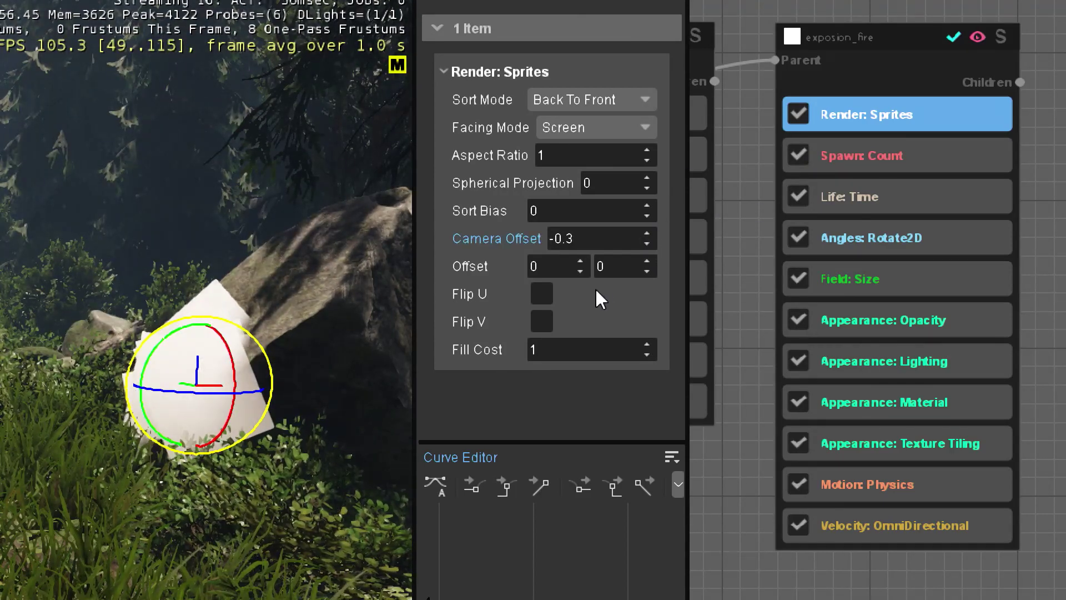
left_click(645, 233)
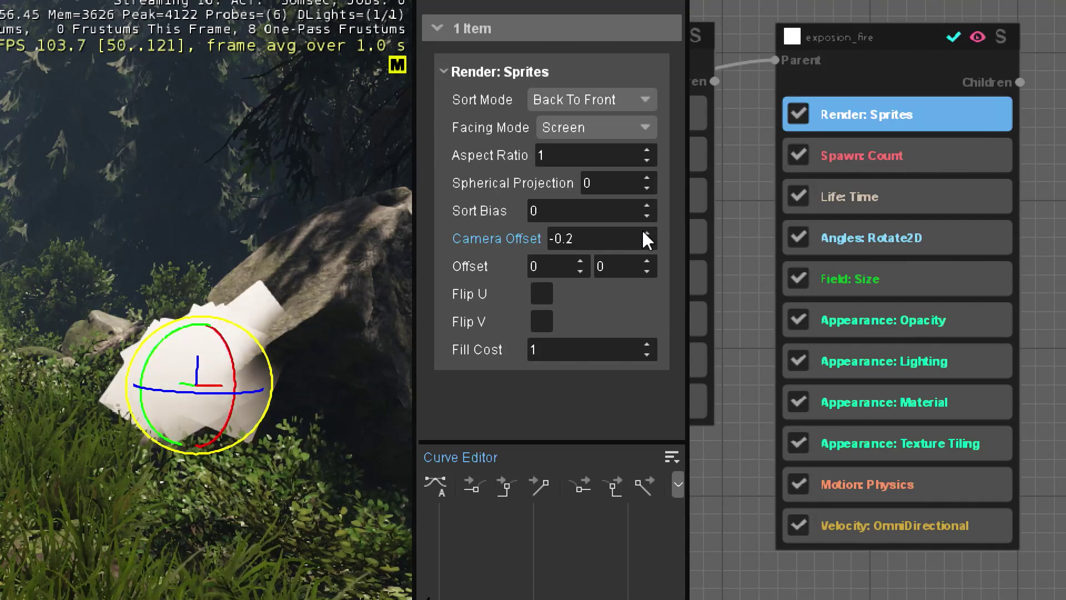
Review the settings of each exposion_fire feature from Spawn: Count through Velocity: OmniDirectional.
left_click(898, 169)
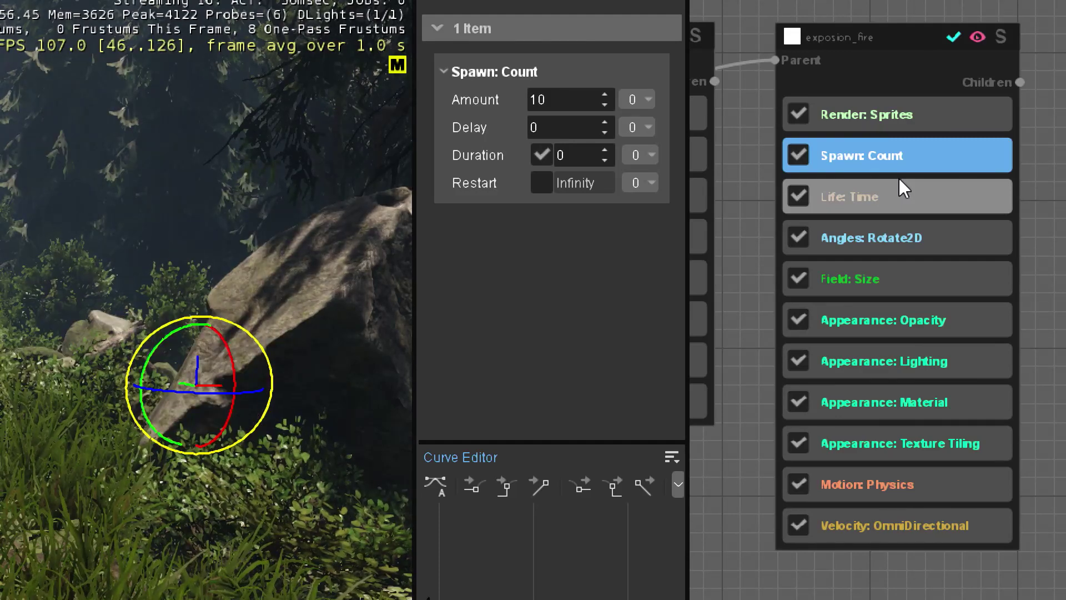
left_click(871, 197)
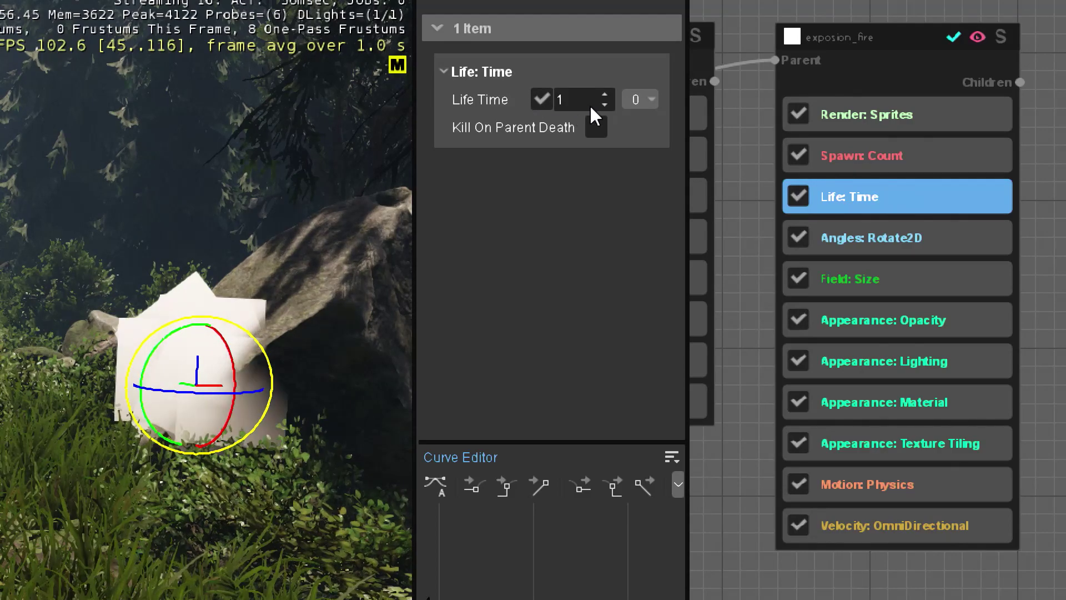
left_click(895, 238)
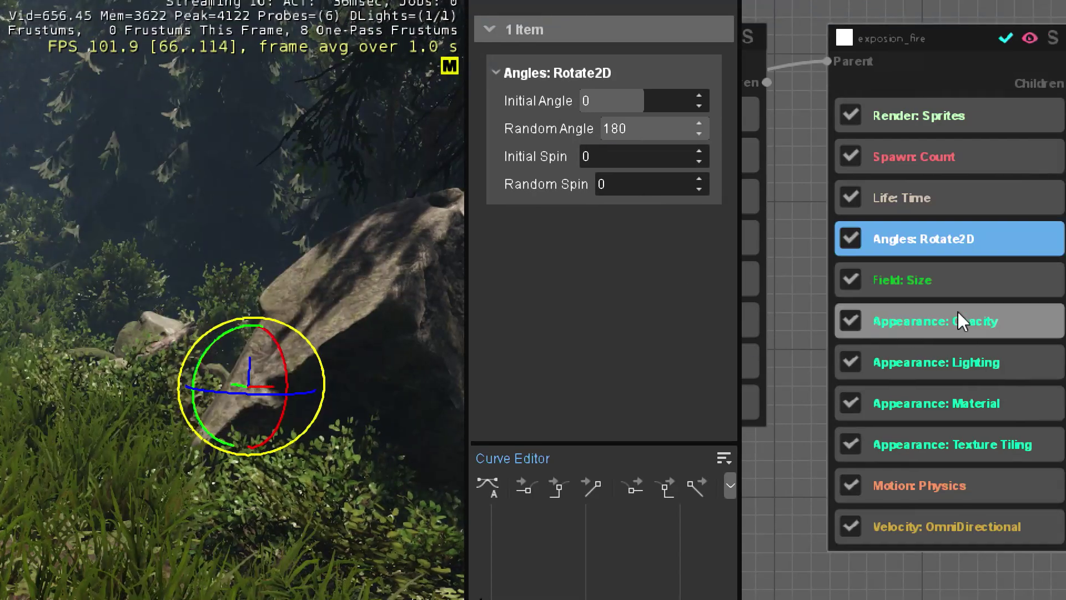
left_click(953, 266)
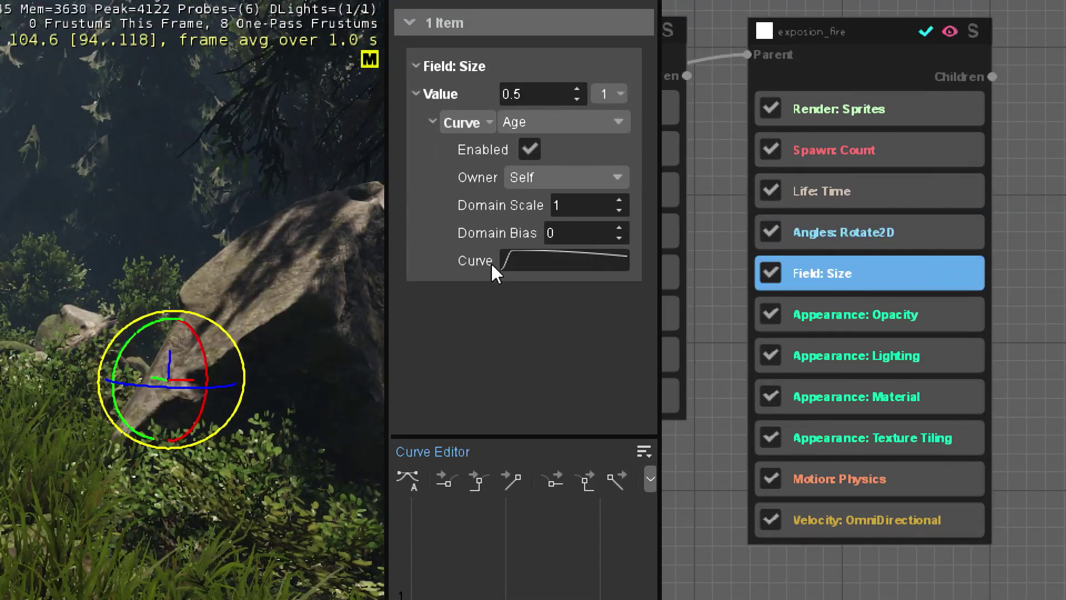
left_click(913, 315)
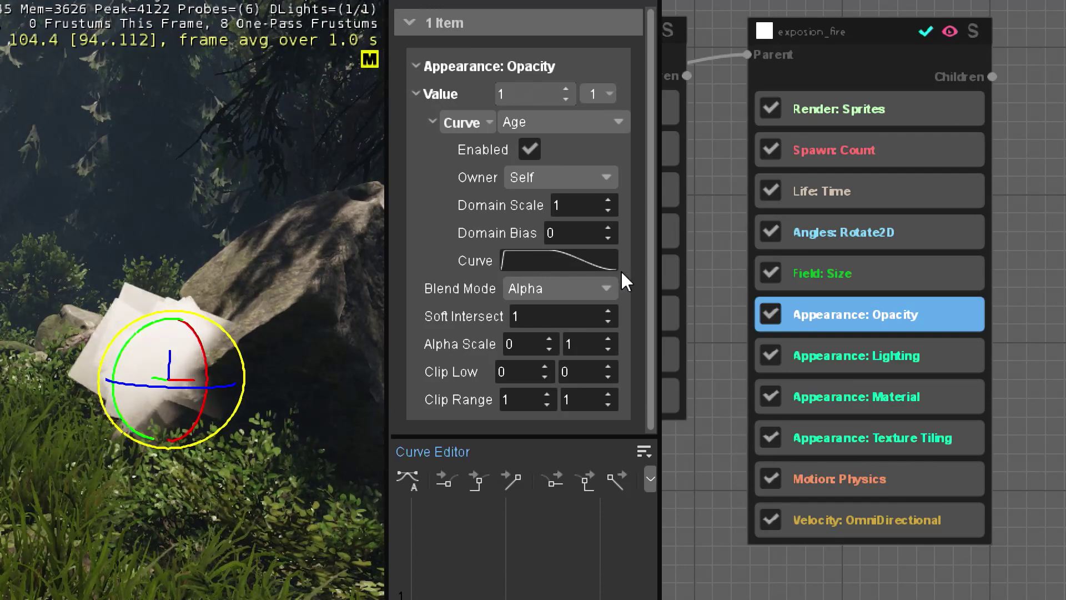
left_click(905, 360)
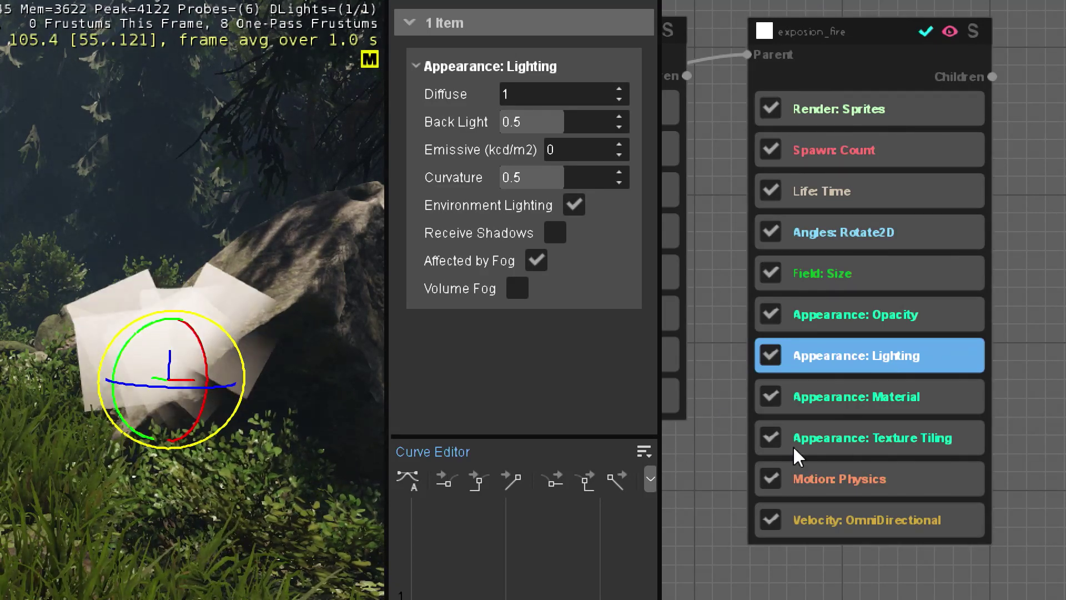
left_click(884, 392)
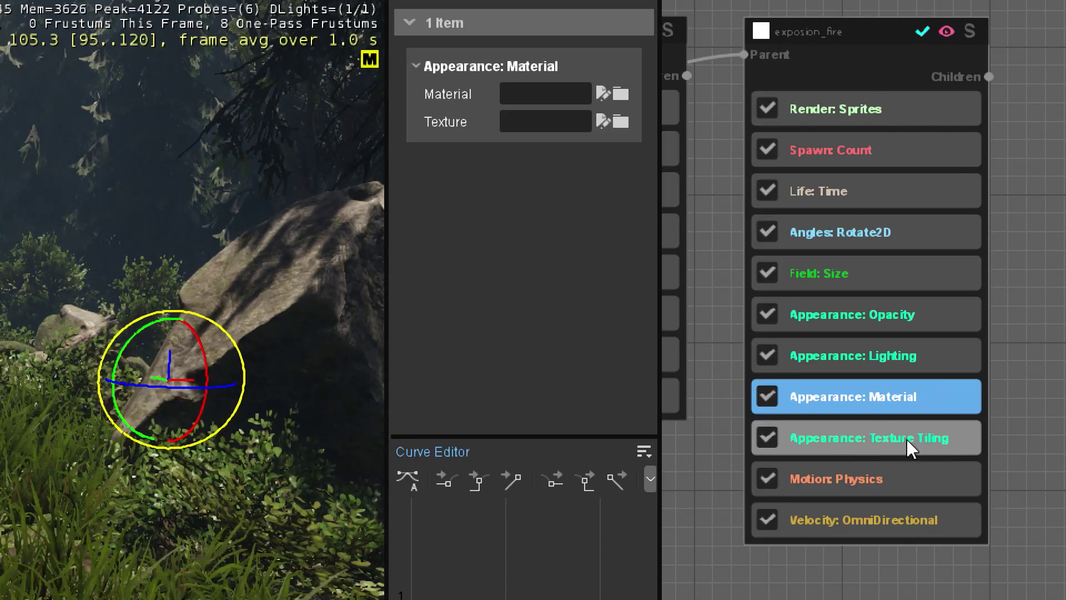
left_click(907, 438)
left_click(906, 482)
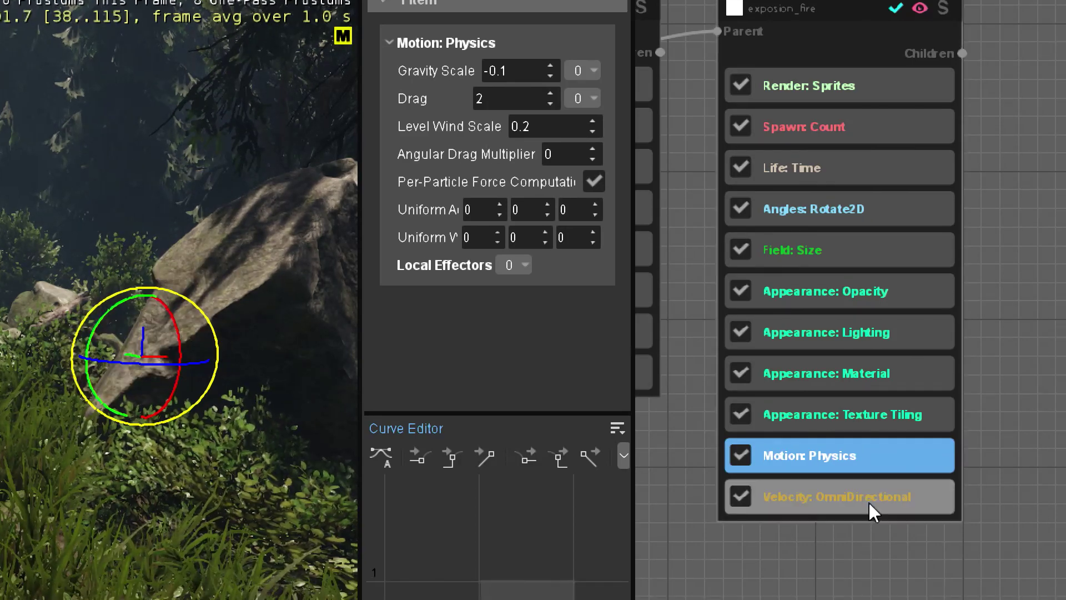
left_click(900, 527)
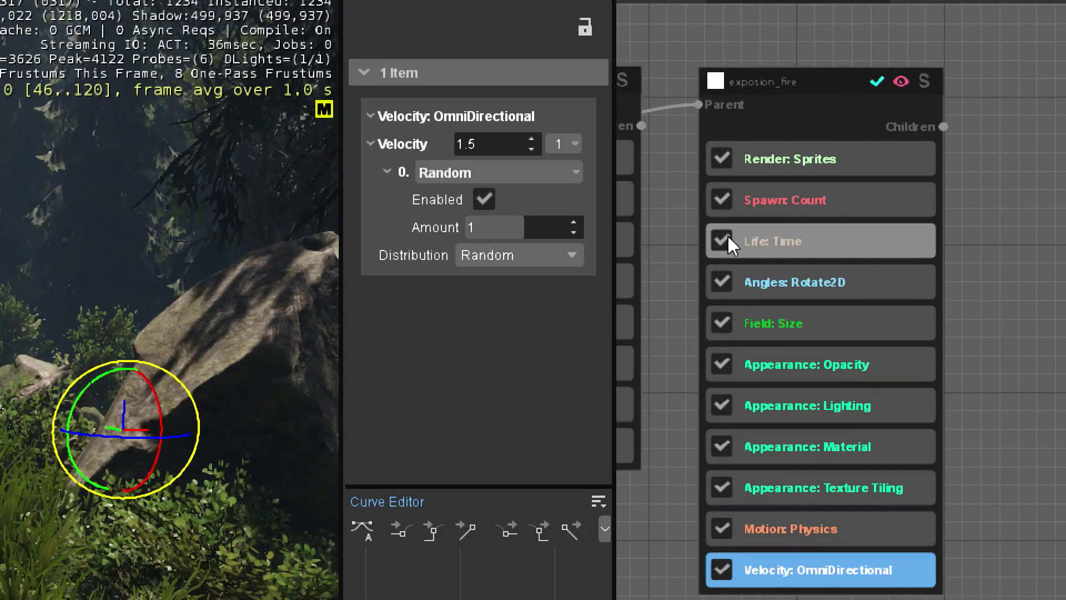
Look through the categories of features that can be added to the exposion_fire component.
right_click(796, 19)
mouse_move(880, 145)
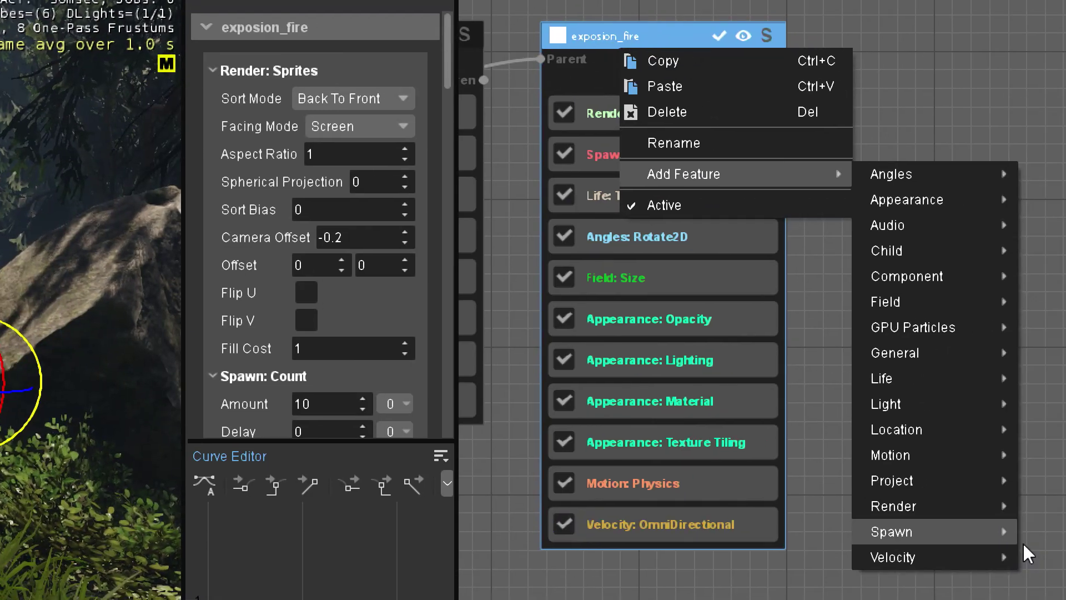
mouse_move(1002, 549)
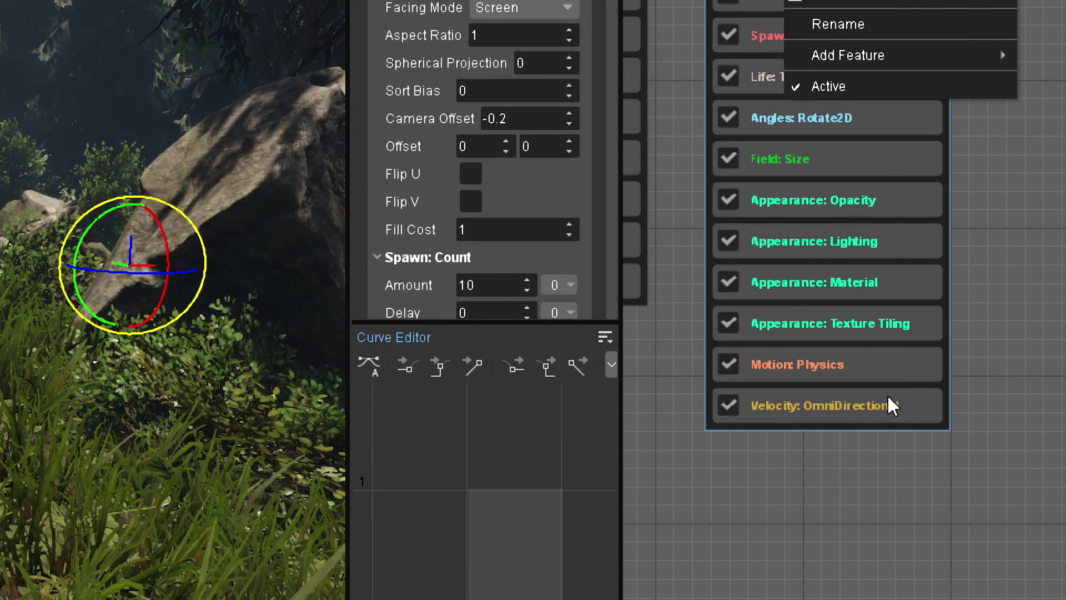
Try a Drag of 0 in the exposion_fire component's Motion: Physics feature, and set it back to 2.
left_click(861, 369)
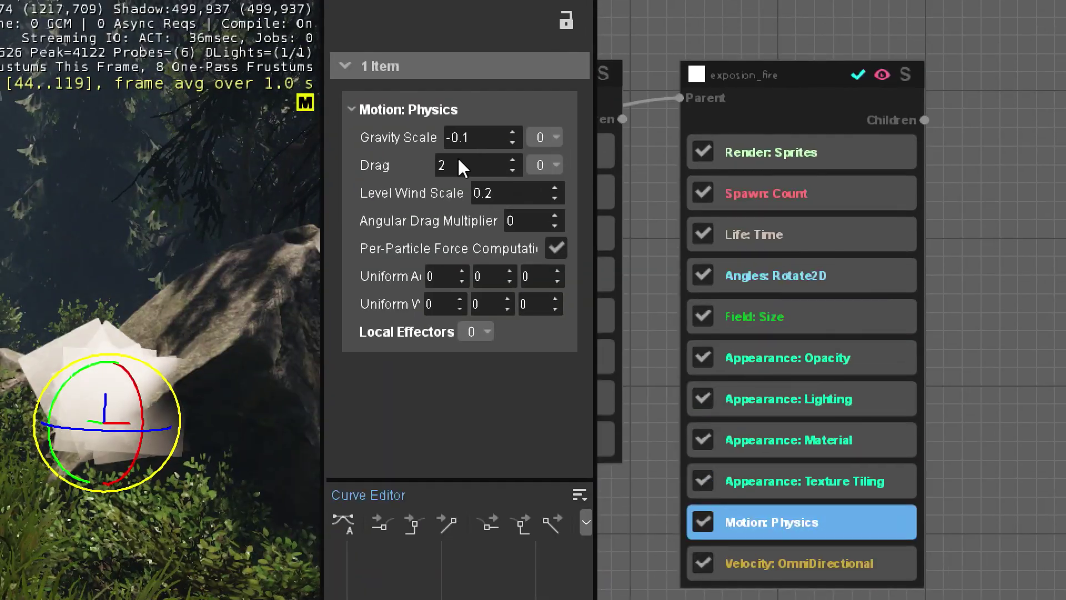
left_click(455, 152)
type("0")
key("Return")
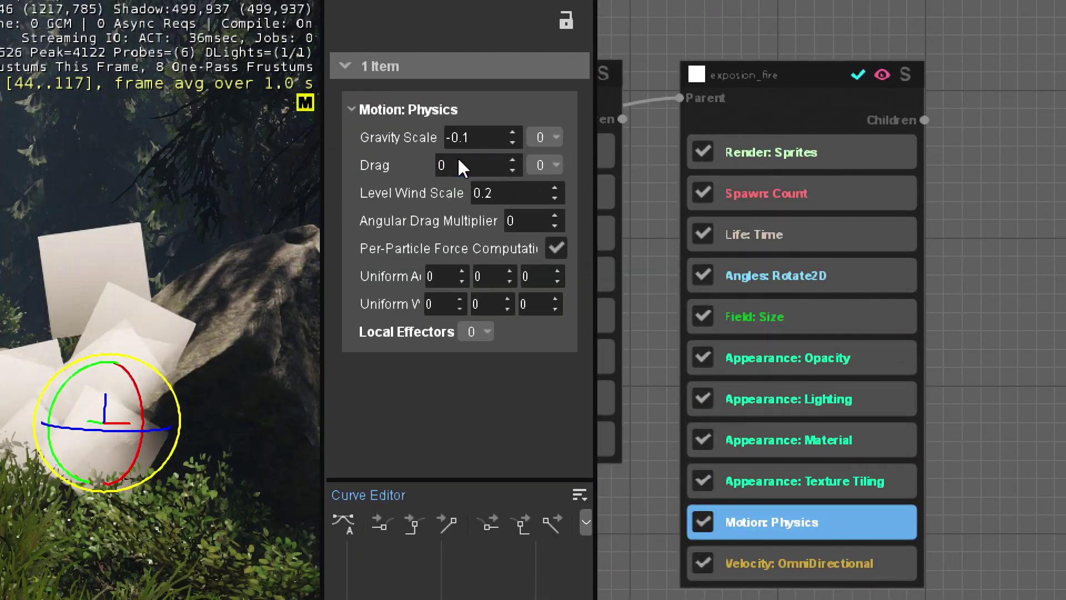
mouse_move(146, 445)
right_mouse_down()
mouse_move(133, 442)
mouse_move(146, 445)
right_mouse_up()
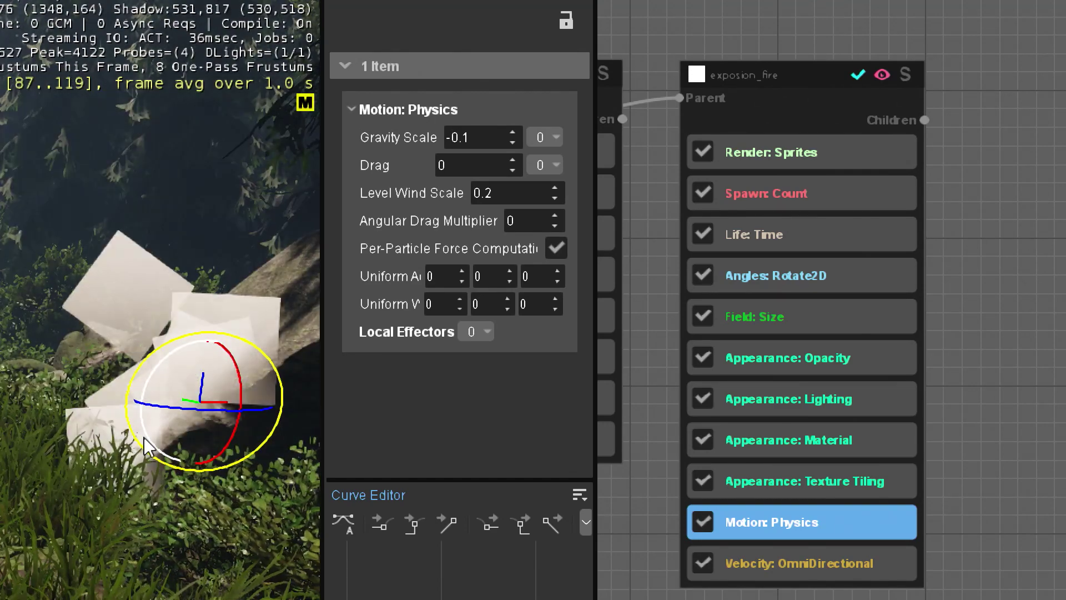
double_click(469, 166)
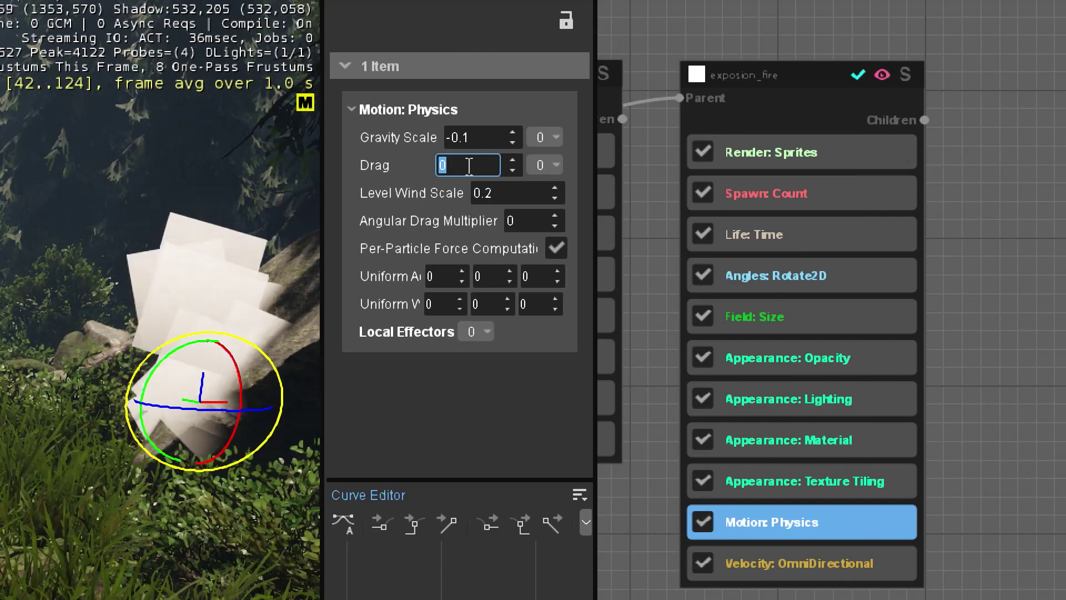
type("2")
Set Velocity to 3 in the exposion_fire component's Velocity: OmniDirectional feature and check the spread in the viewport.
left_click(875, 525)
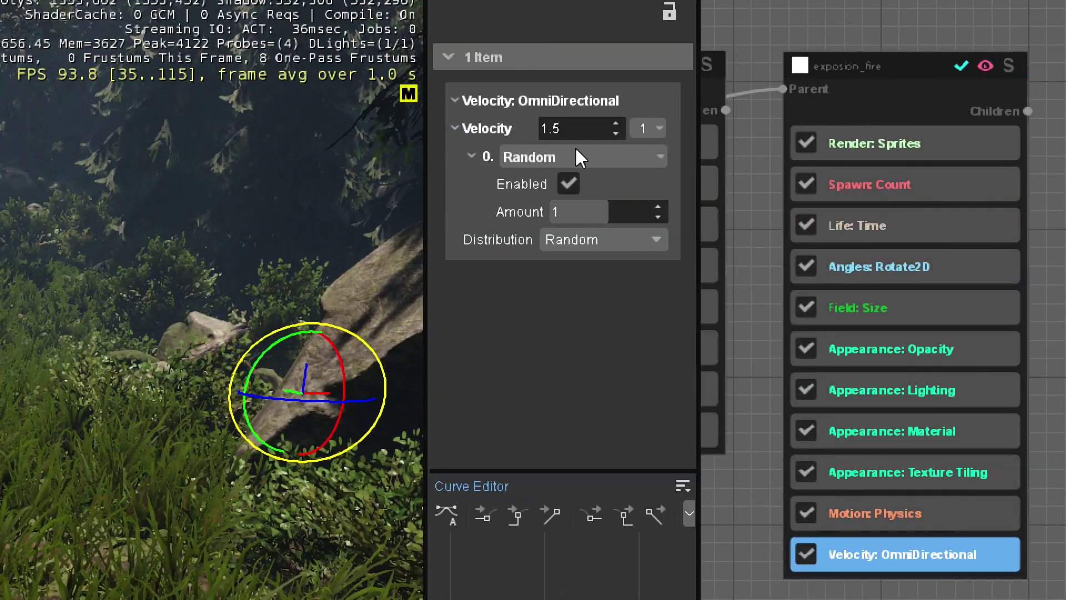
double_click(586, 129)
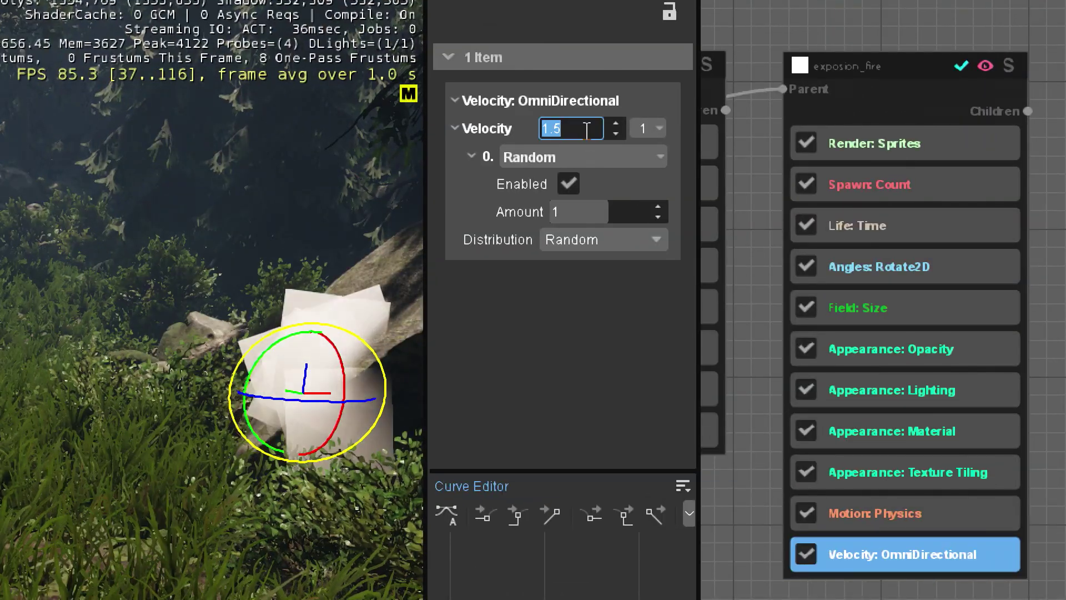
type("3")
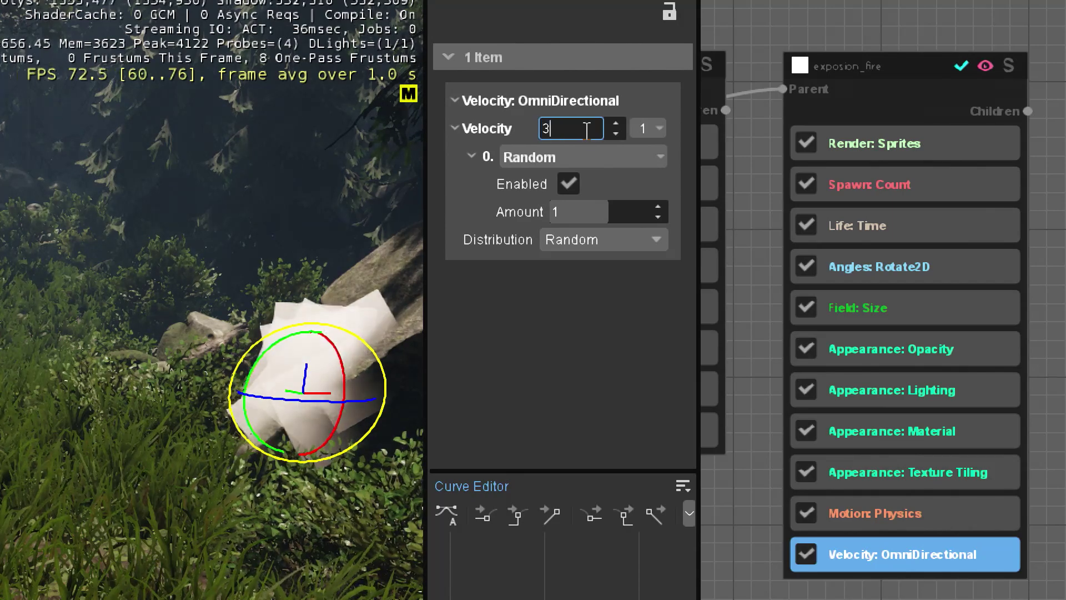
key("Return")
right_click_drag(294, 260, 361, 262)
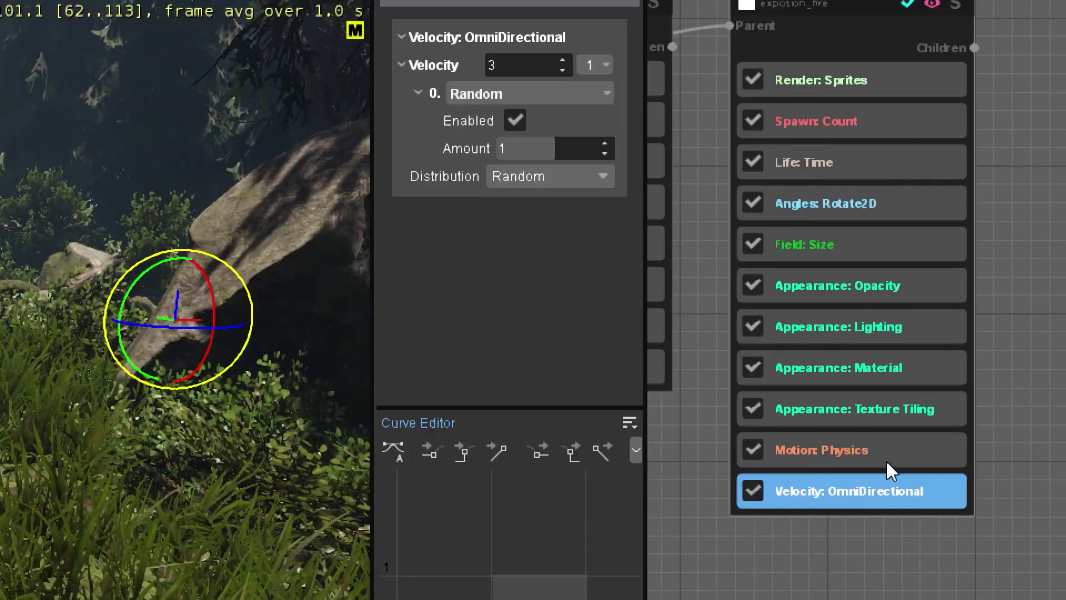
Assign the fireball_anim_a texture from Textures/sprites/fire to the exposion_fire component's Appearance: Material feature.
left_click(865, 371)
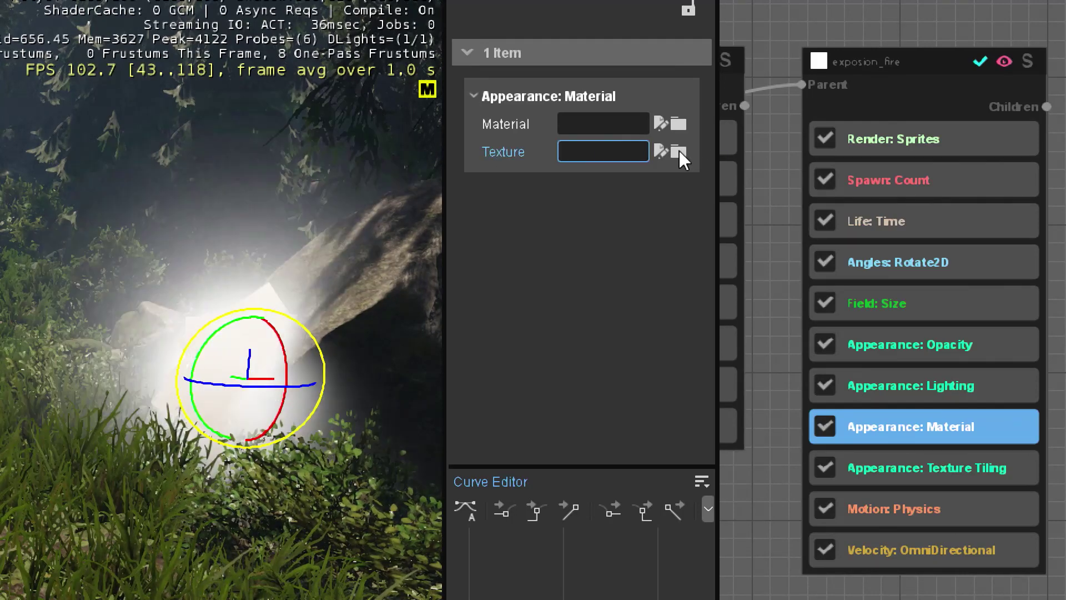
left_click(678, 151)
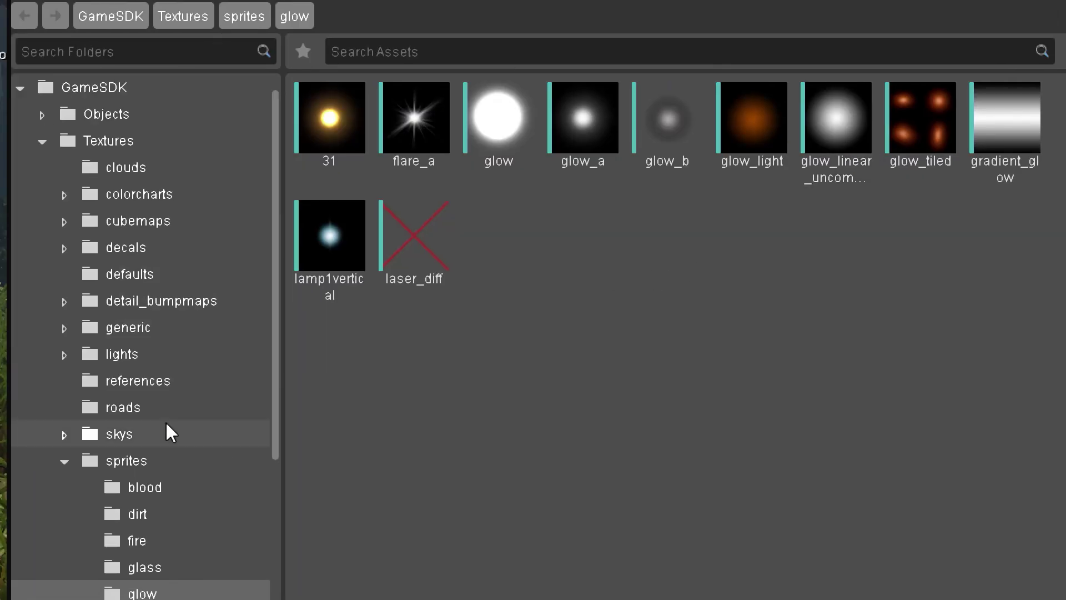
left_click(127, 352)
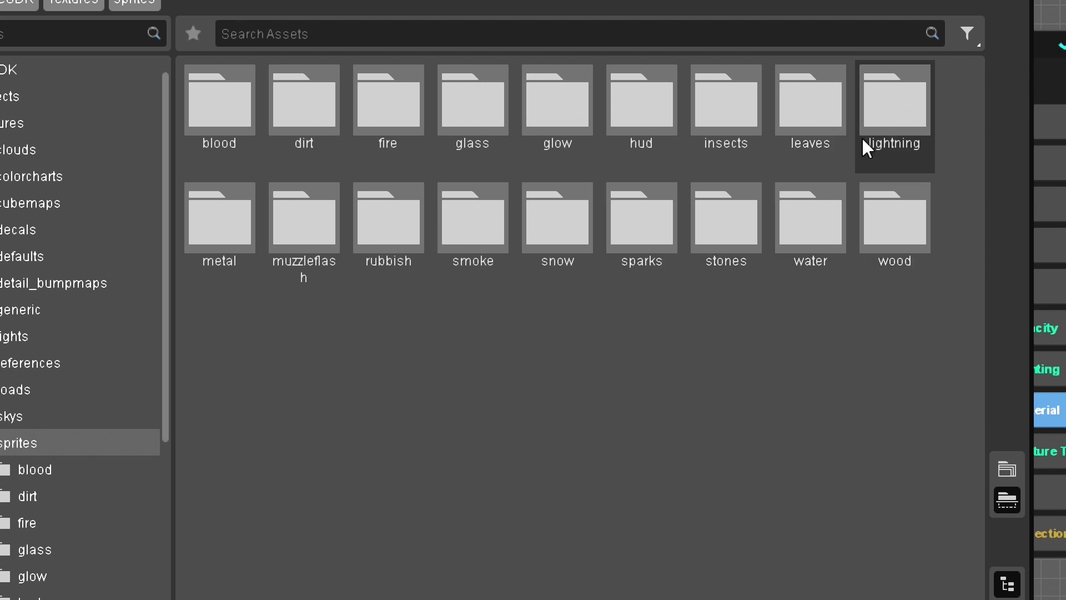
double_click(388, 105)
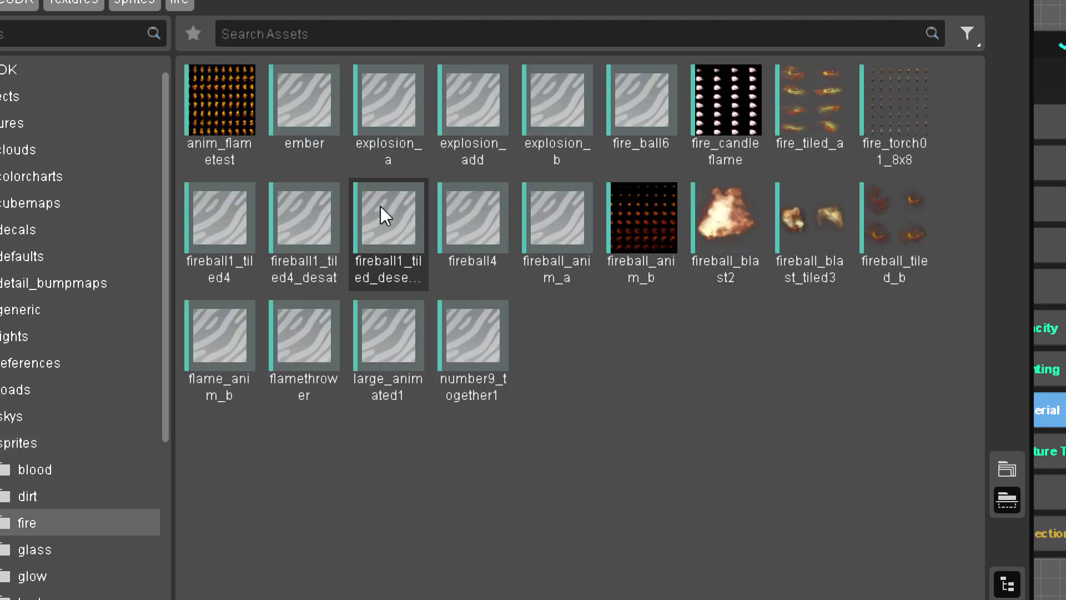
mouse_move(327, 244)
mouse_move(561, 206)
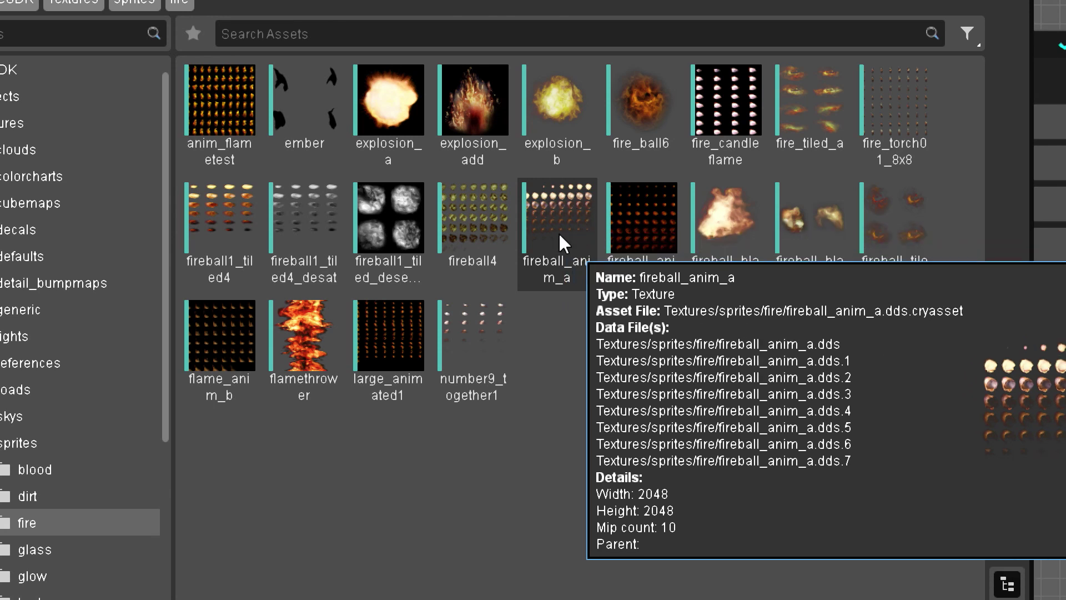
double_click(575, 215)
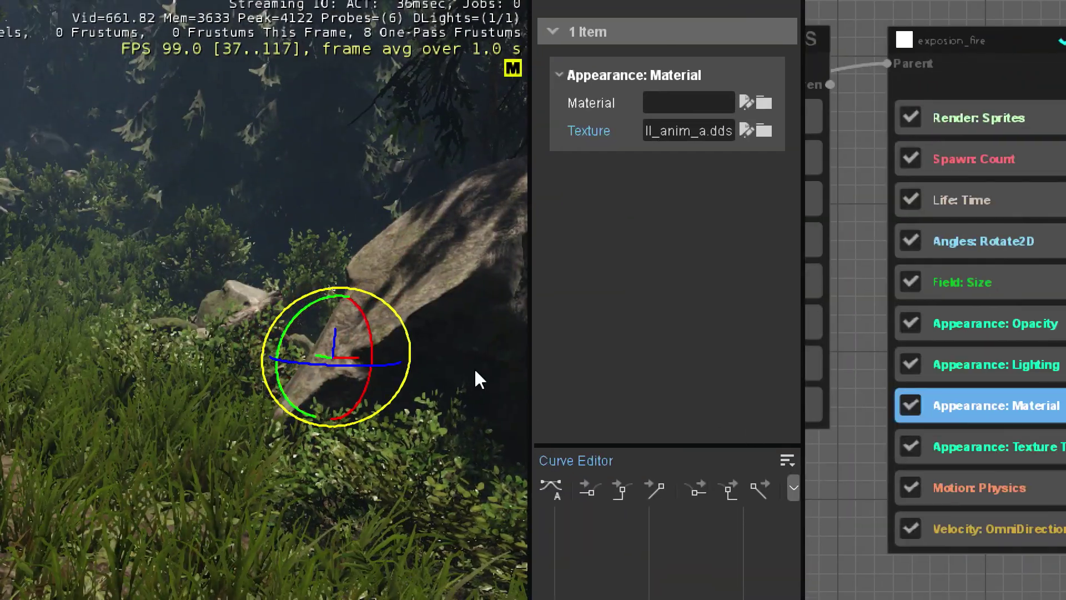
middle_click_drag(478, 380, 344, 372)
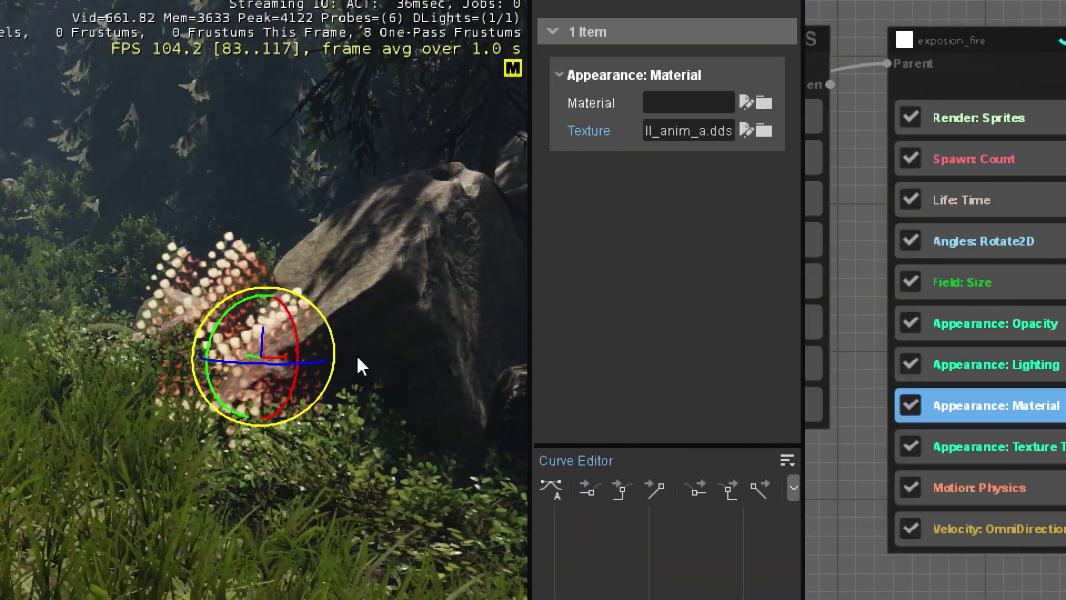
Configure the Appearance: Texture Tiling feature with Tiles X 8, Tiles Y 8 and a Tile Count of 8*8.
middle_click_drag(855, 440, 799, 385)
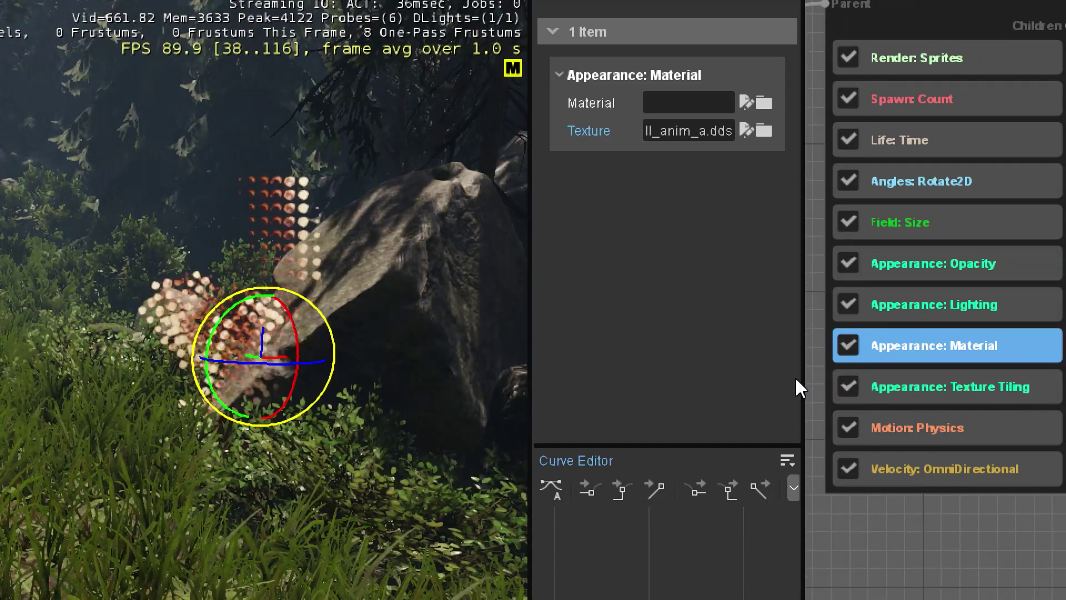
left_click(973, 379)
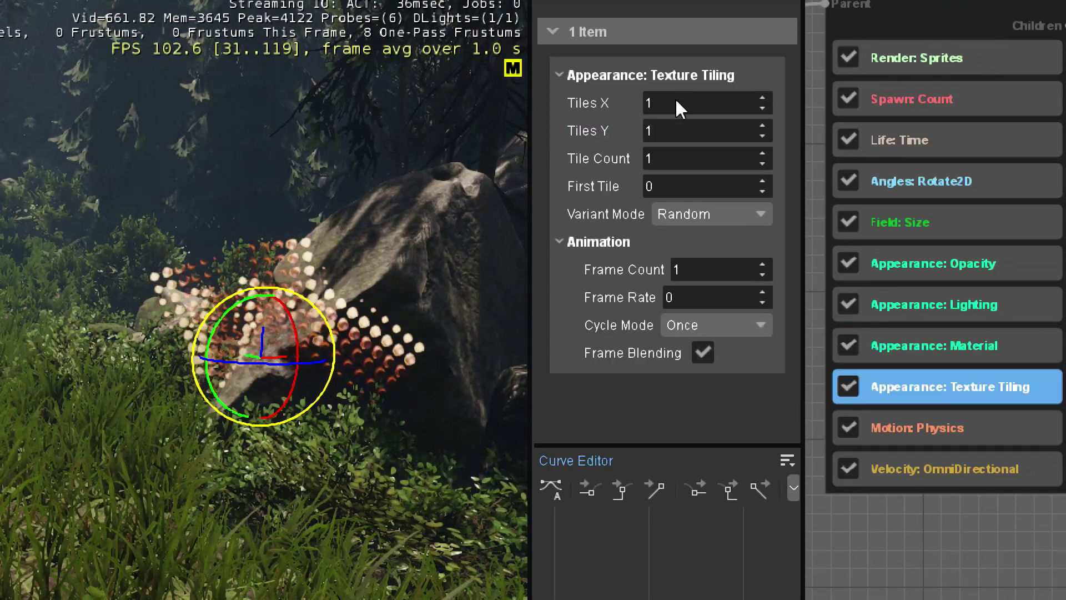
left_click_drag(675, 97, 680, 100)
left_click(679, 100)
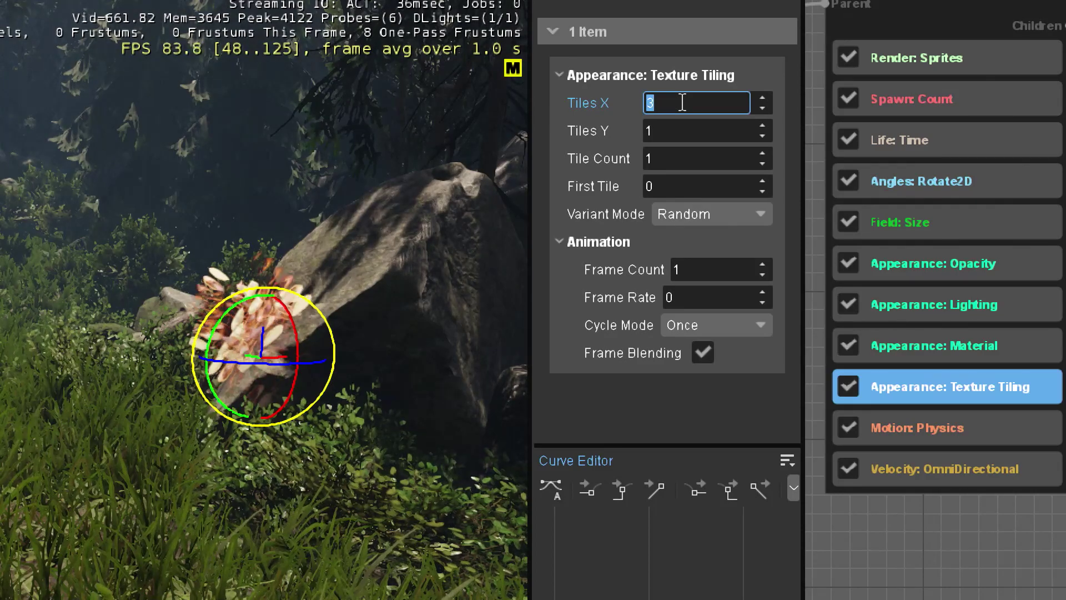
type("8")
key("Tab")
type("8")
key("Tab")
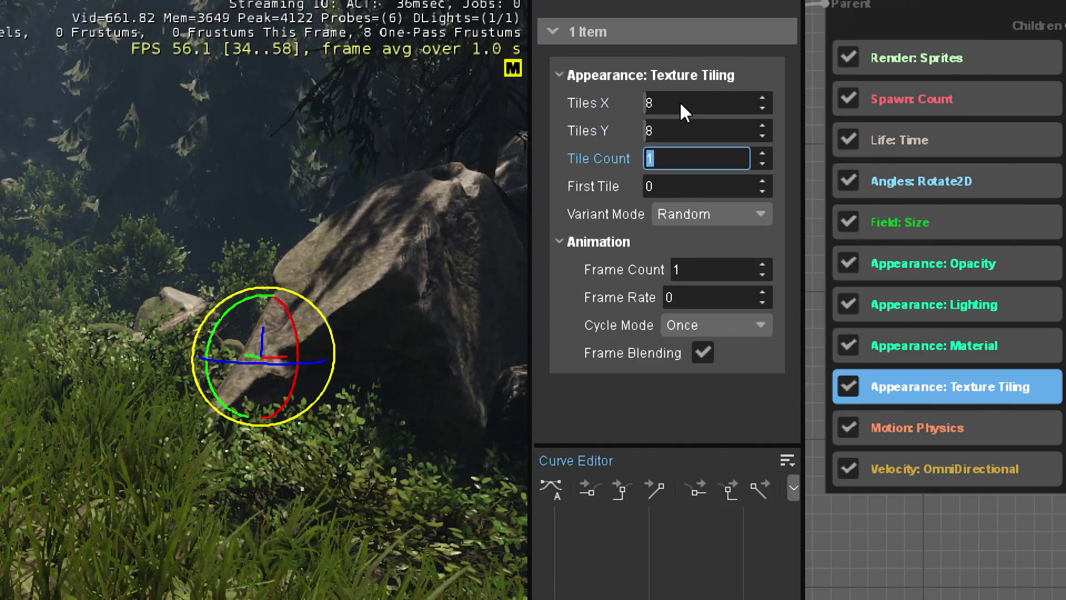
type("8*8")
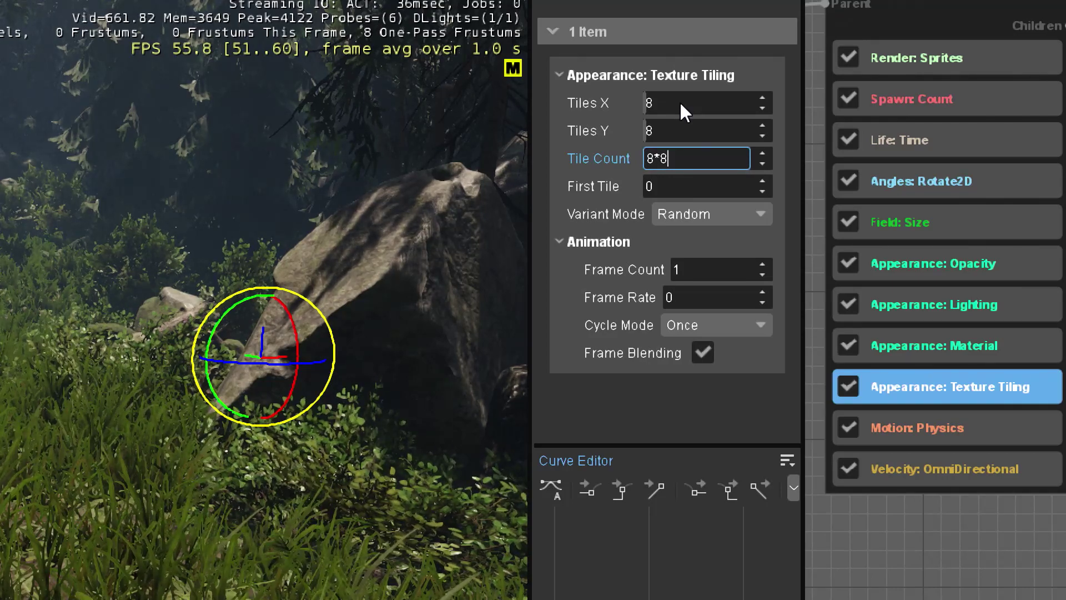
key("Return")
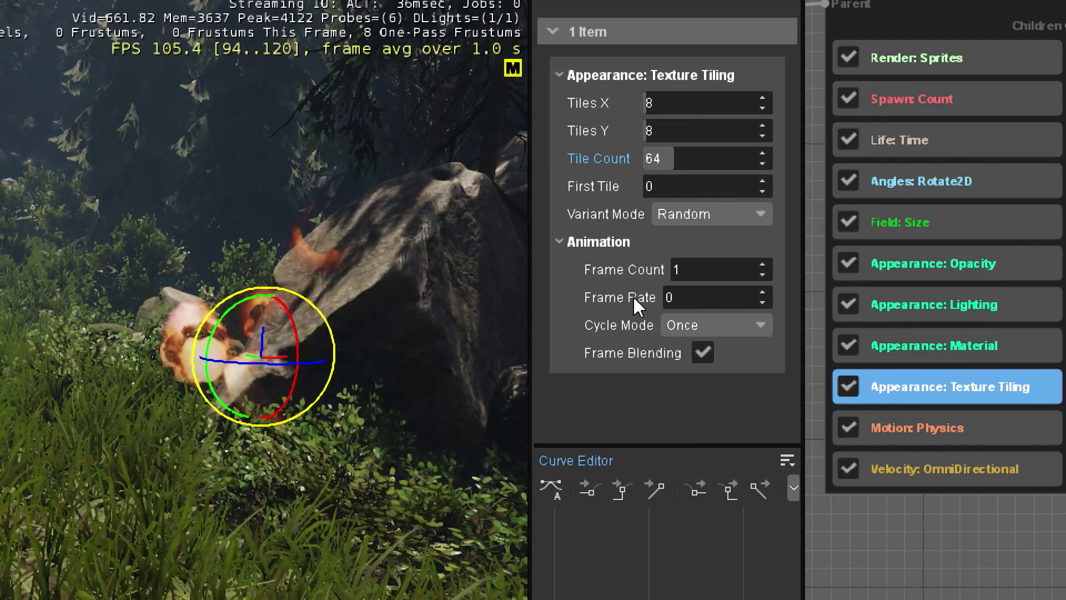
mouse_move(235, 398)
right_mouse_down()
mouse_move(206, 403)
mouse_move(235, 386)
right_mouse_up()
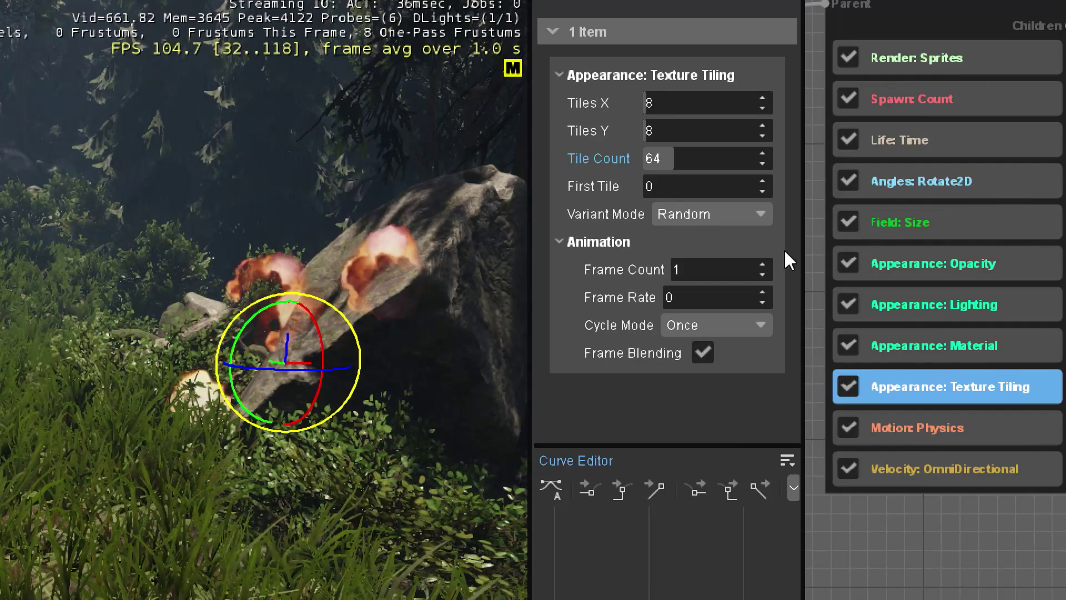
Set the texture animation's Frame Count to 64 and view the animated fireballs in the viewport.
left_click(701, 267)
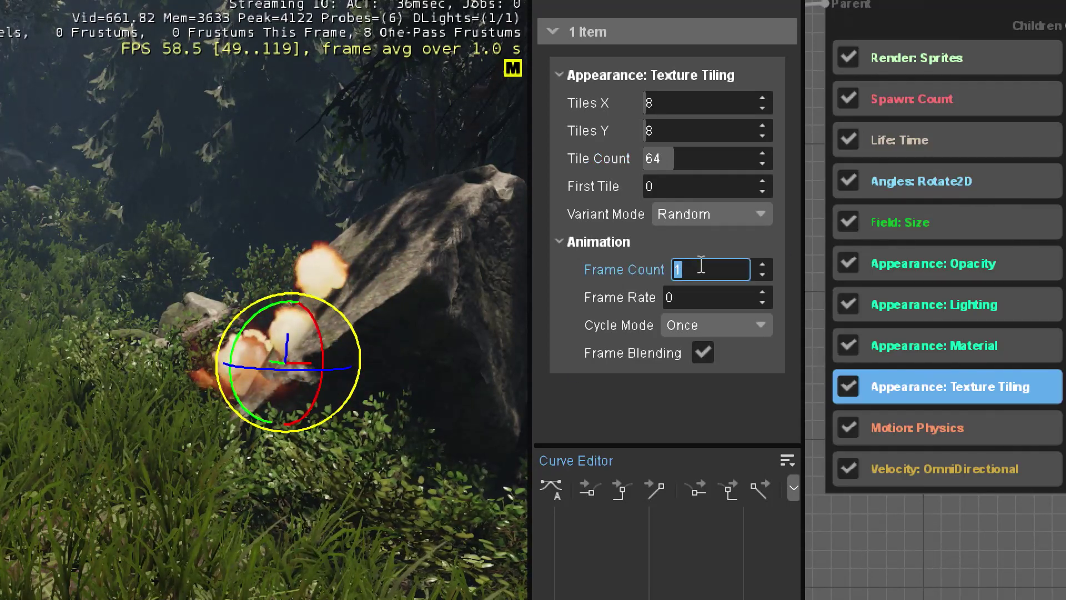
type("64")
key("Return")
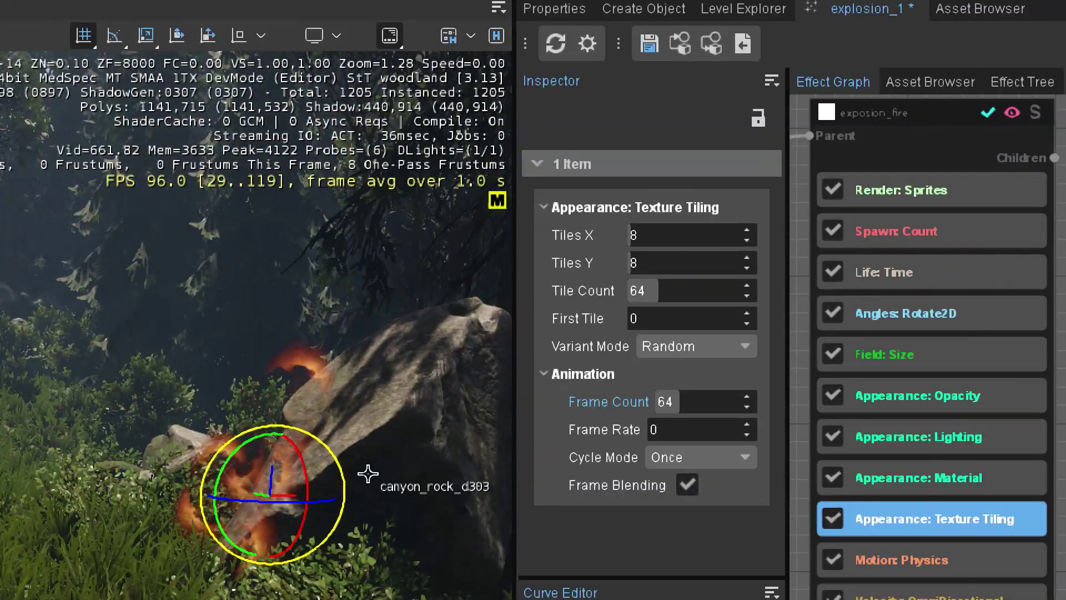
right_click_drag(369, 476, 344, 462)
Set Velocity to 1.5 in the exposion_fire component's Velocity: OmniDirectional feature and view the explosion.
left_click(343, 462)
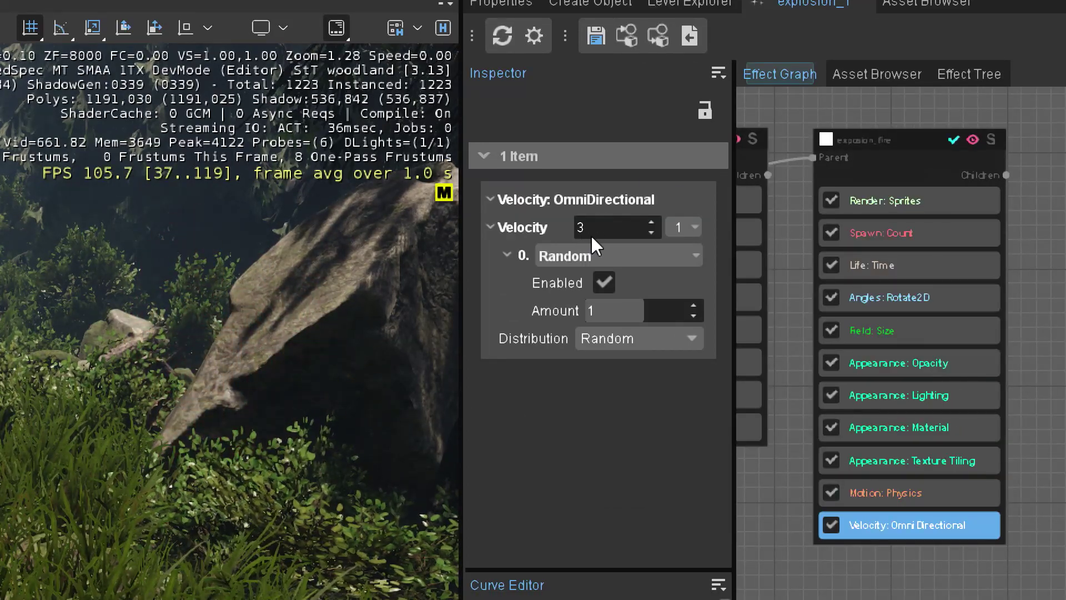
double_click(593, 228)
type("1.5")
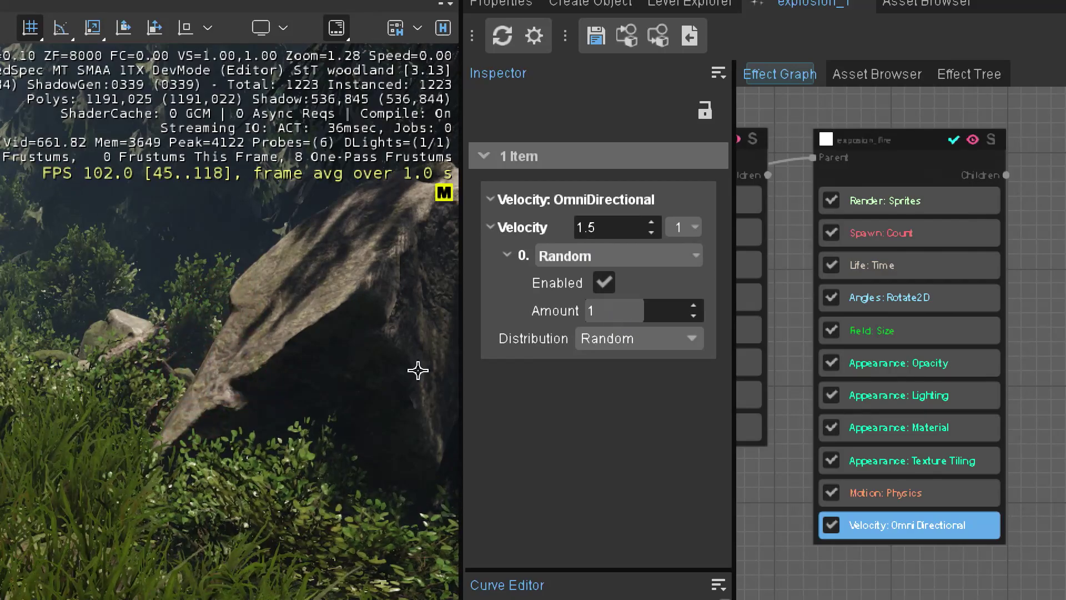
right_click_drag(416, 370, 190, 419)
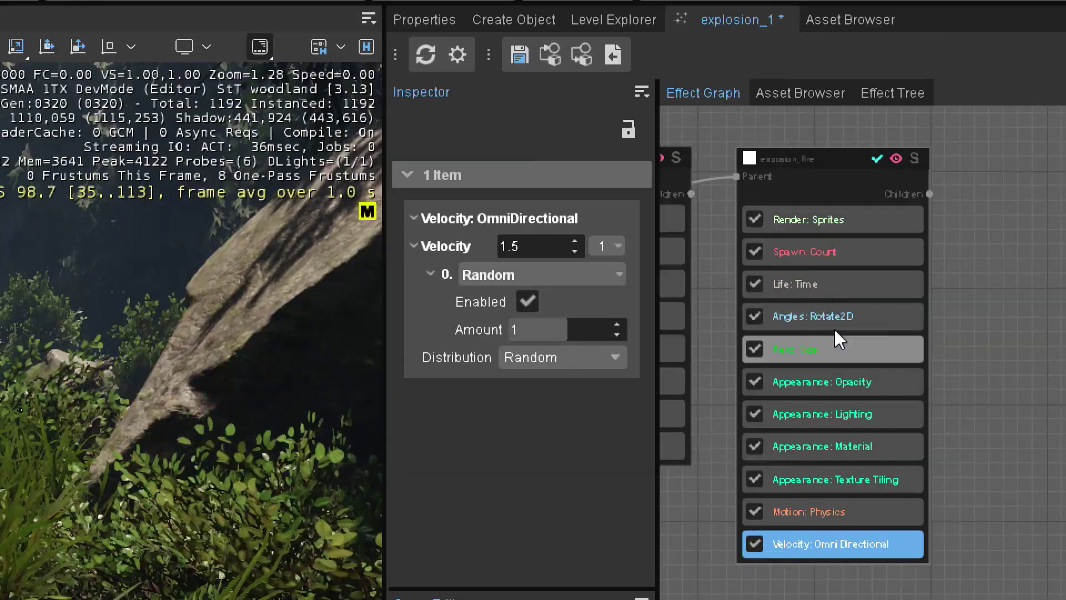
Add a Random modifier to Life Time in the exposion_fire component's Life: Time feature, with an Amount of 2.
left_click(831, 286)
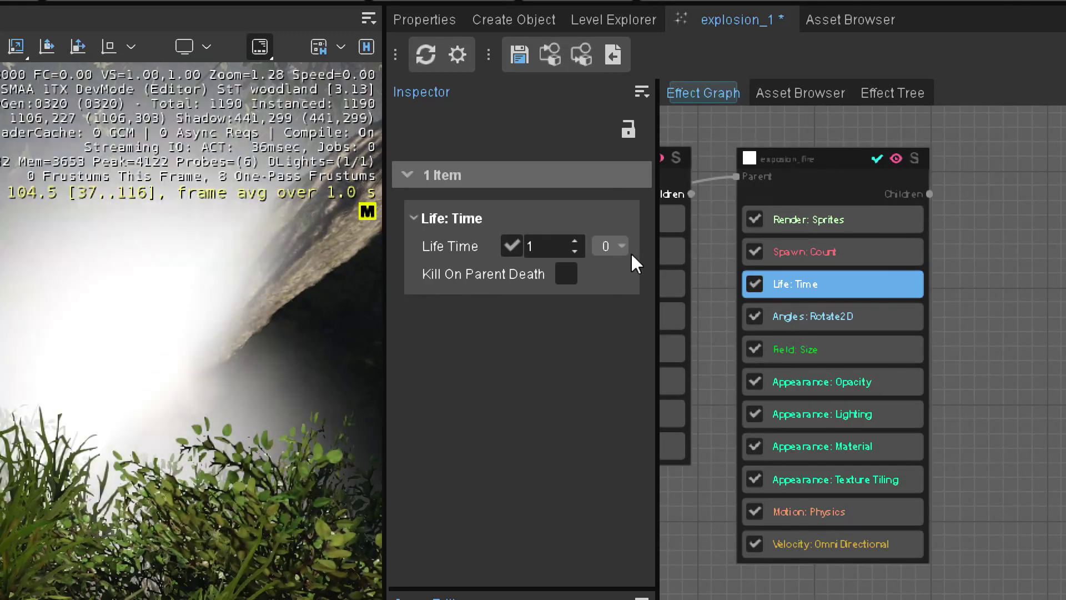
left_click(613, 247)
mouse_move(644, 272)
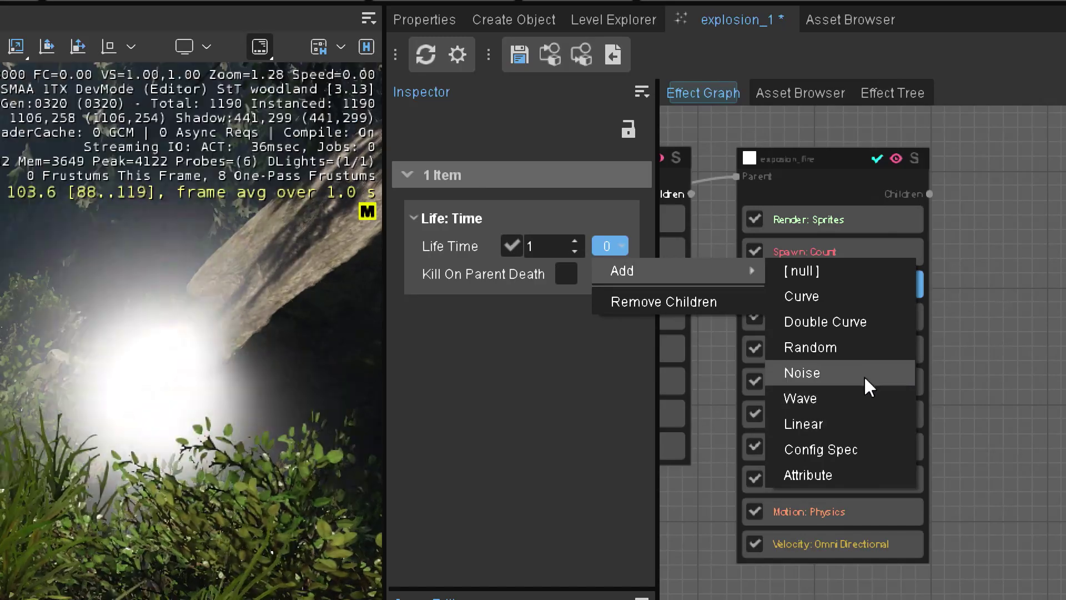
left_click(833, 349)
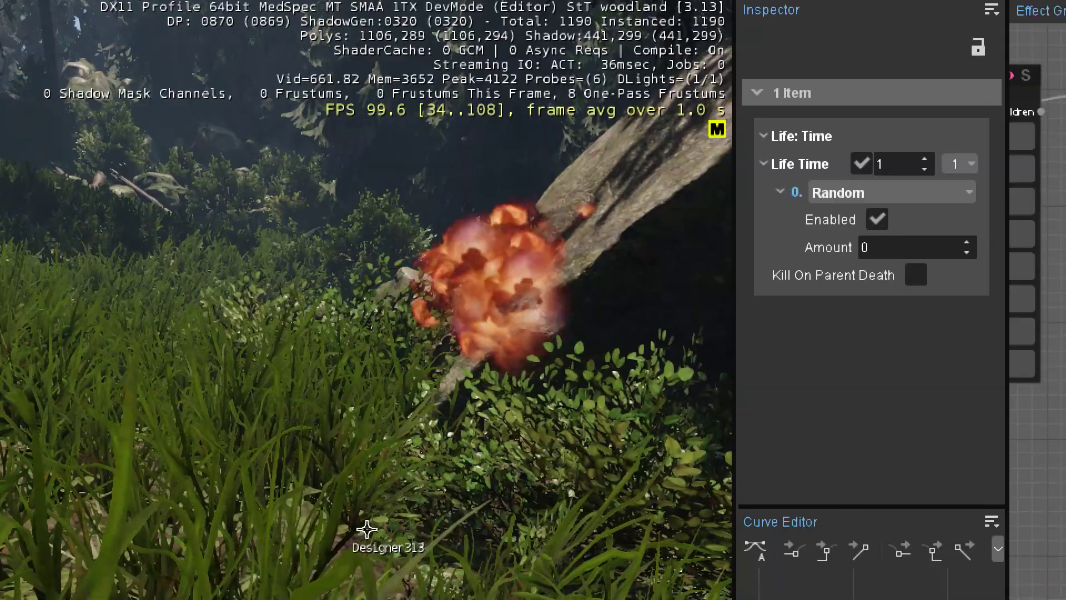
left_click(559, 329)
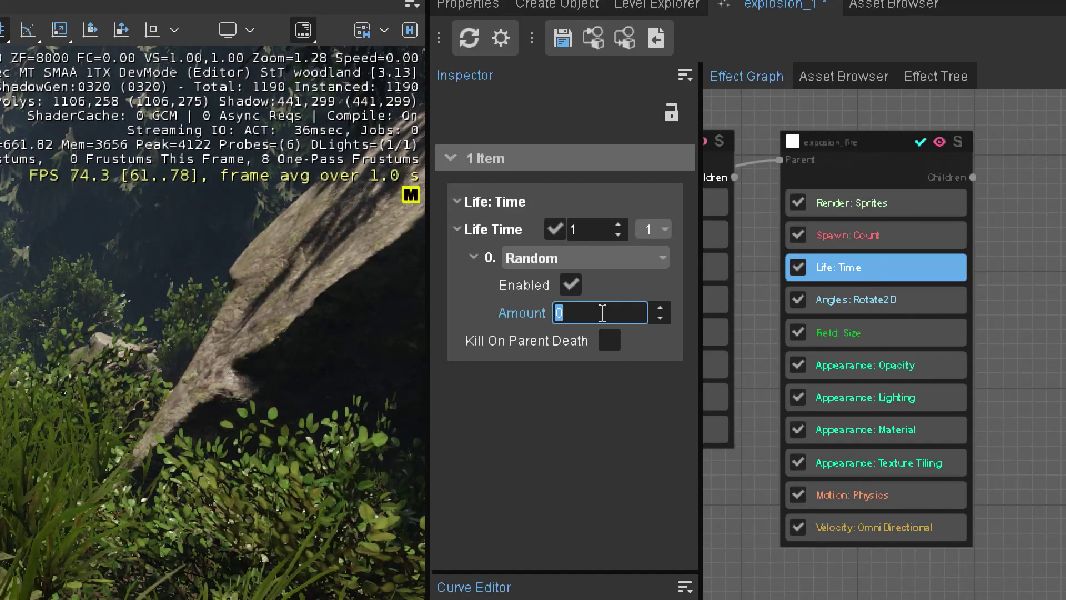
type("2")
key("Return")
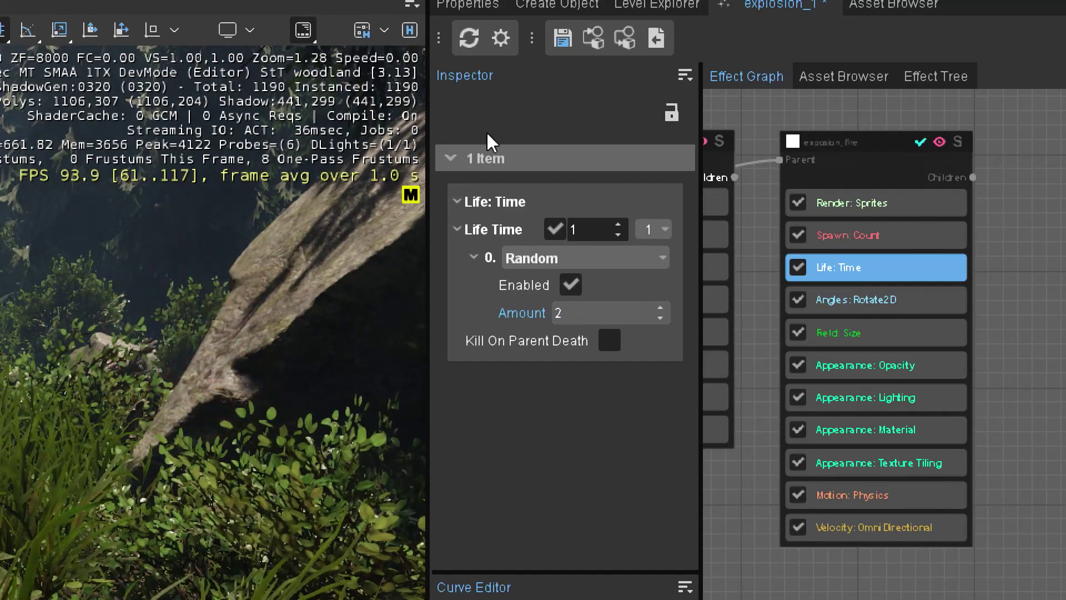
Set the Amount of Life Time's Random modifier to 1.
left_click(562, 314)
type("1")
key("Return")
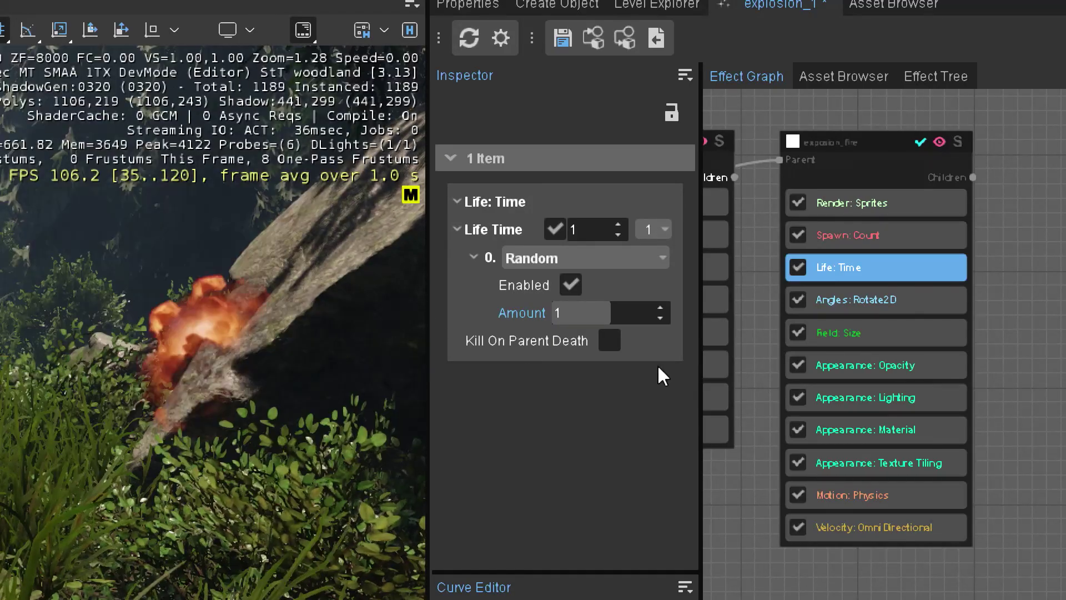
Try Amounts of 2 and 1.5 for Life Time's Random modifier and view the explosion.
left_click_drag(612, 331, 740, 340)
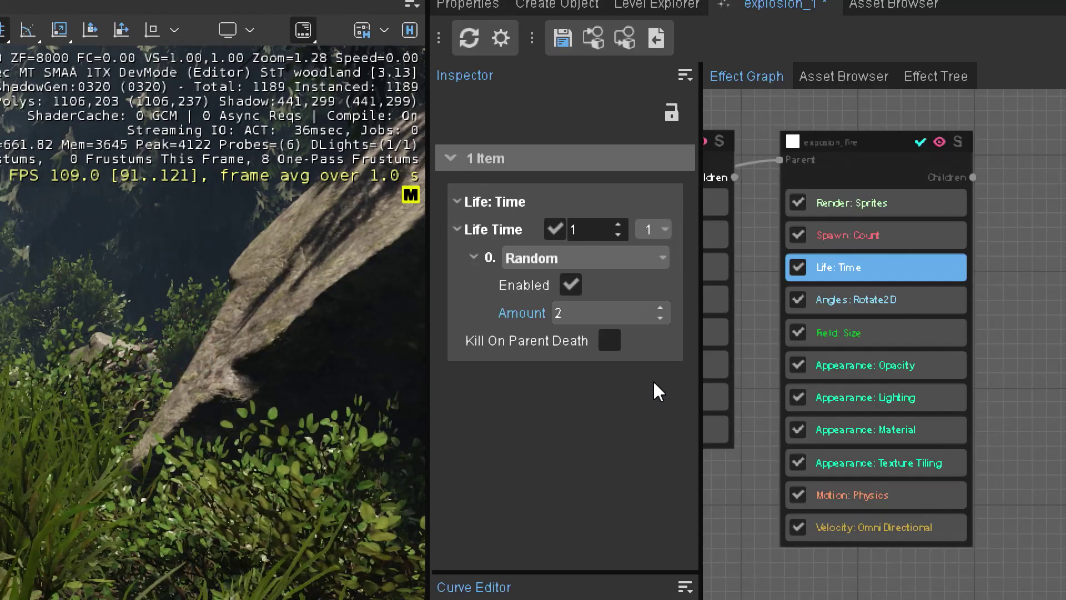
left_click(570, 306)
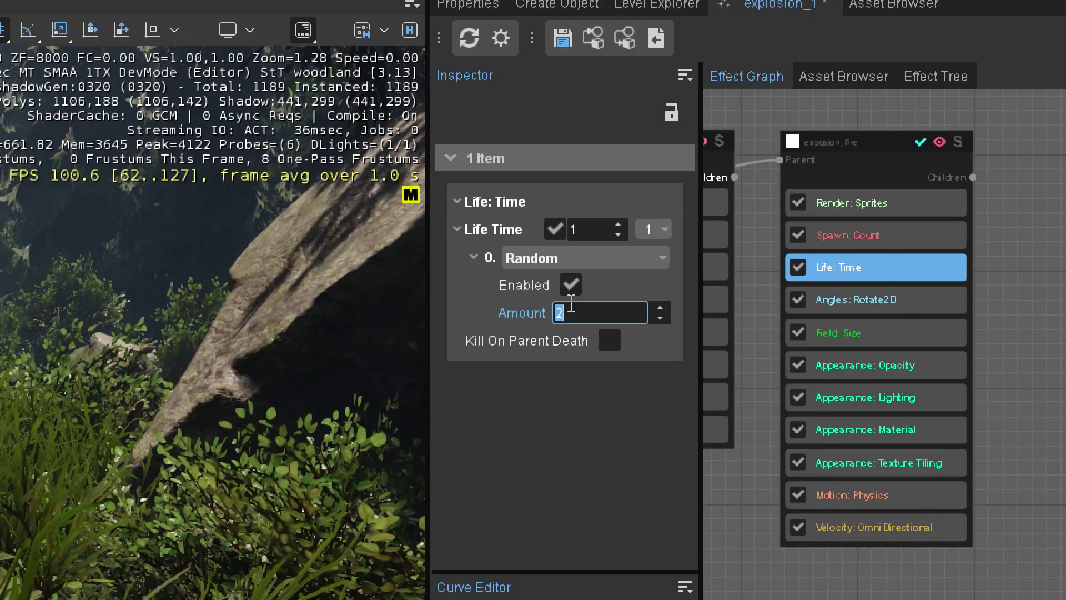
type("1.5")
key("Return")
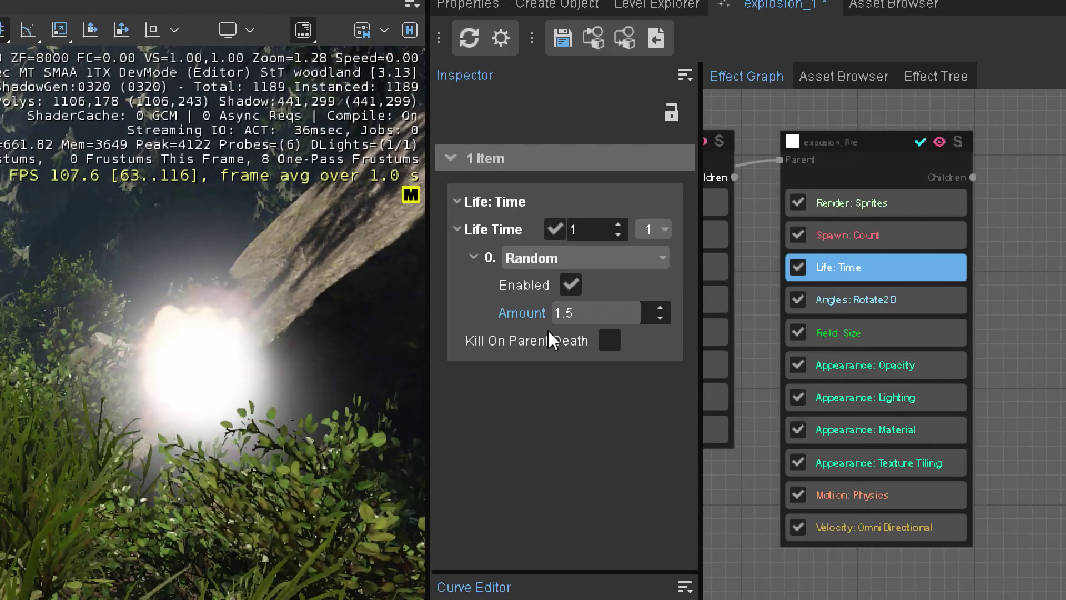
Set the Amount of Life Time's Random modifier to 0.5.
left_click(601, 315)
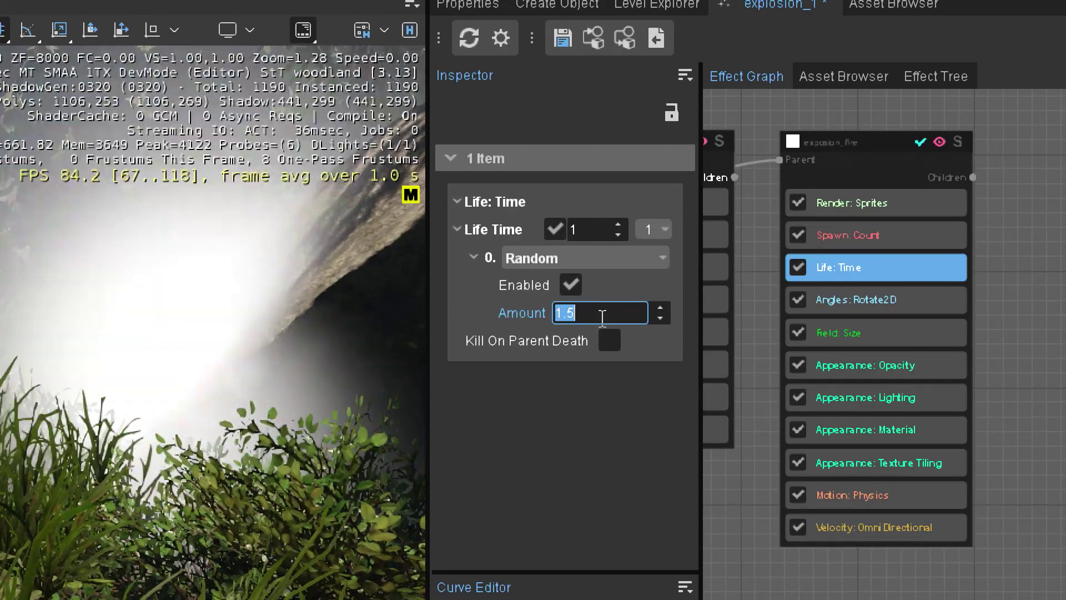
type("0.5")
key("Return")
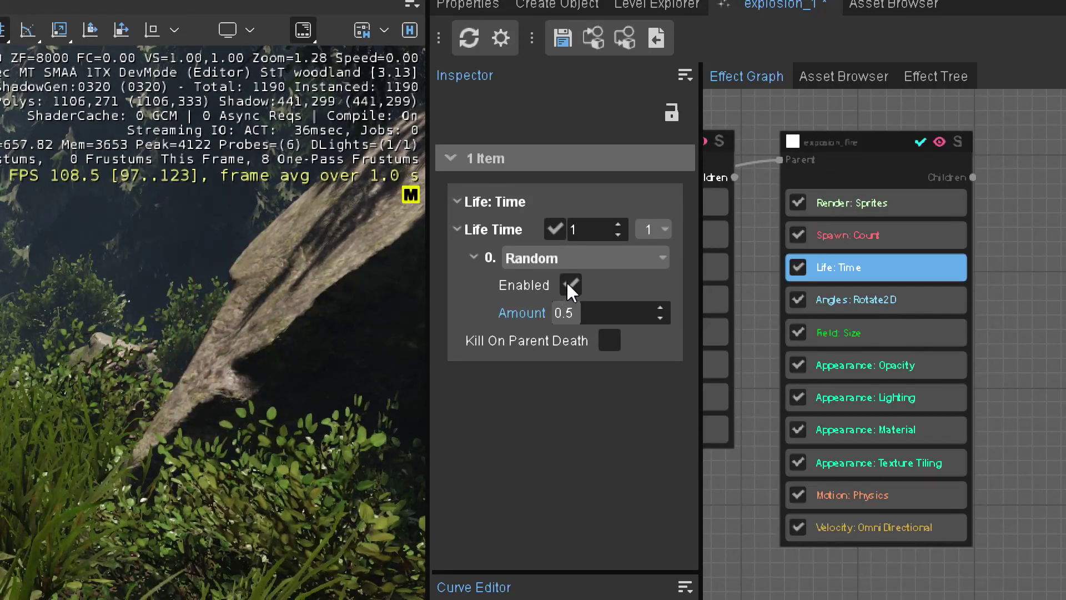
Try an animation Frame Rate of 80 in the exposion_fire component's Appearance: Texture Tiling feature.
left_click(920, 465)
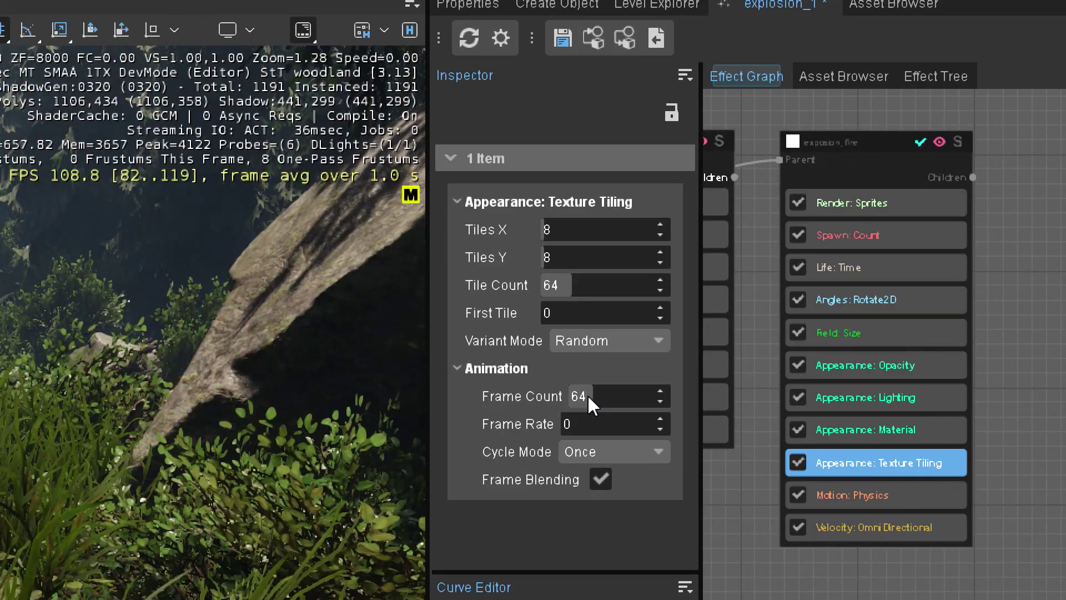
left_click(640, 441)
left_click(519, 494)
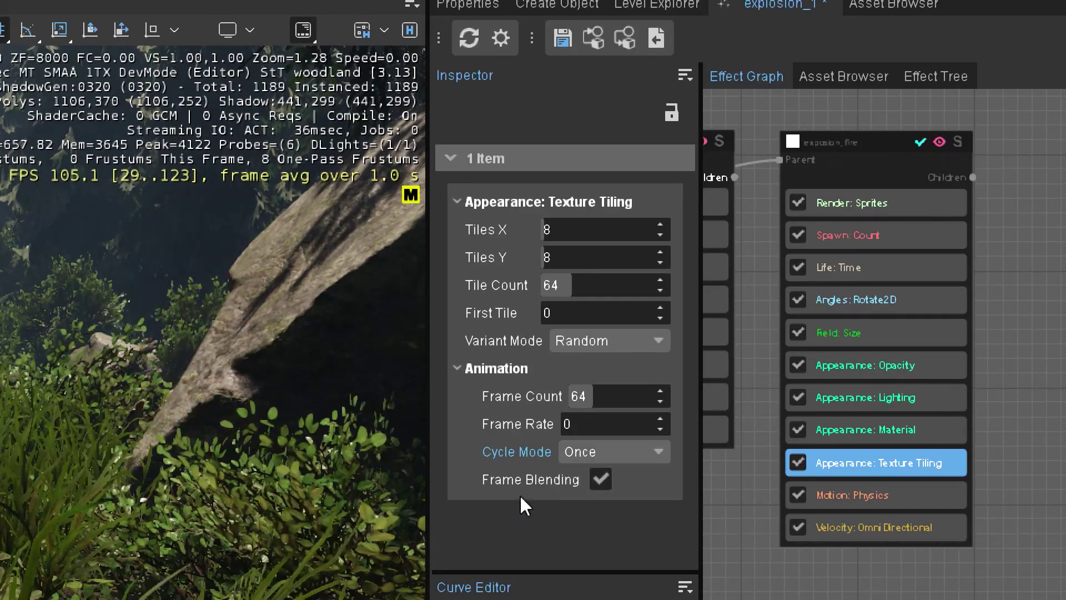
left_click(597, 473)
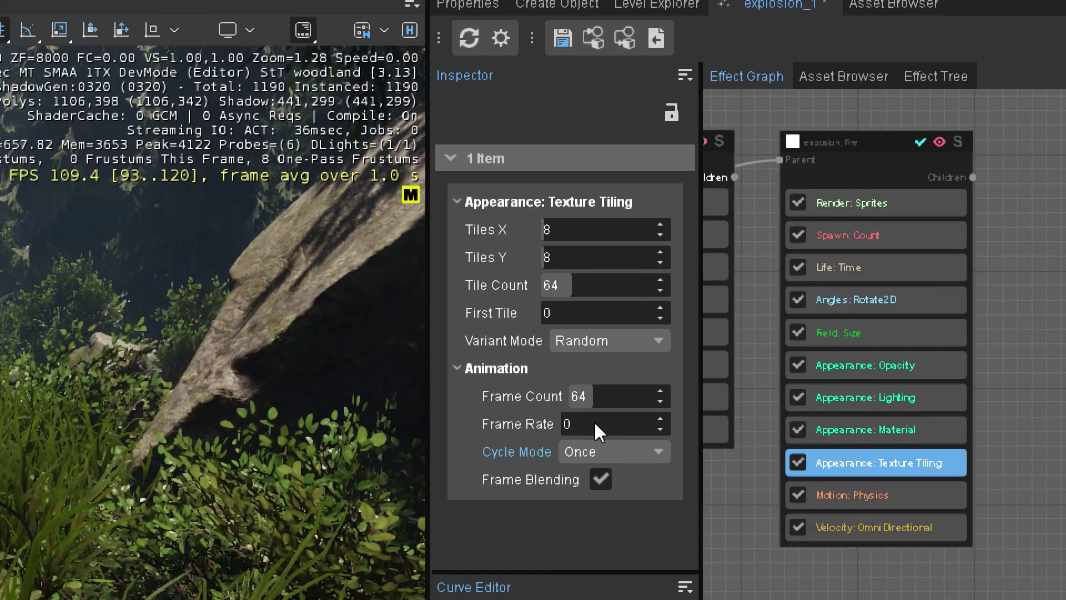
left_click(593, 424)
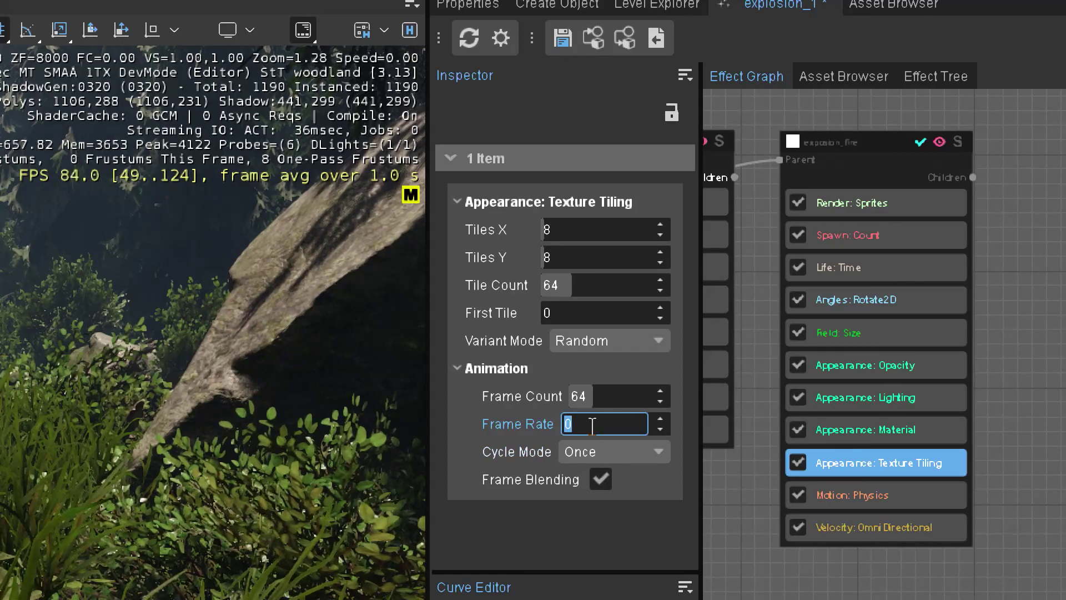
type("80")
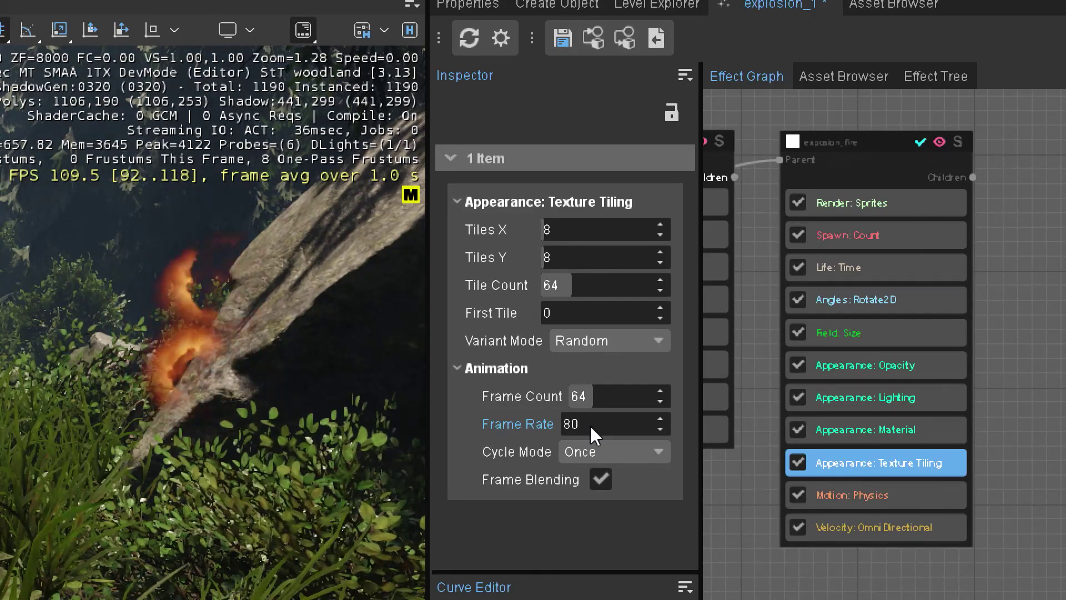
Set the texture animation's Frame Rate back to 0.
left_click(590, 424)
type("0")
key("Return")
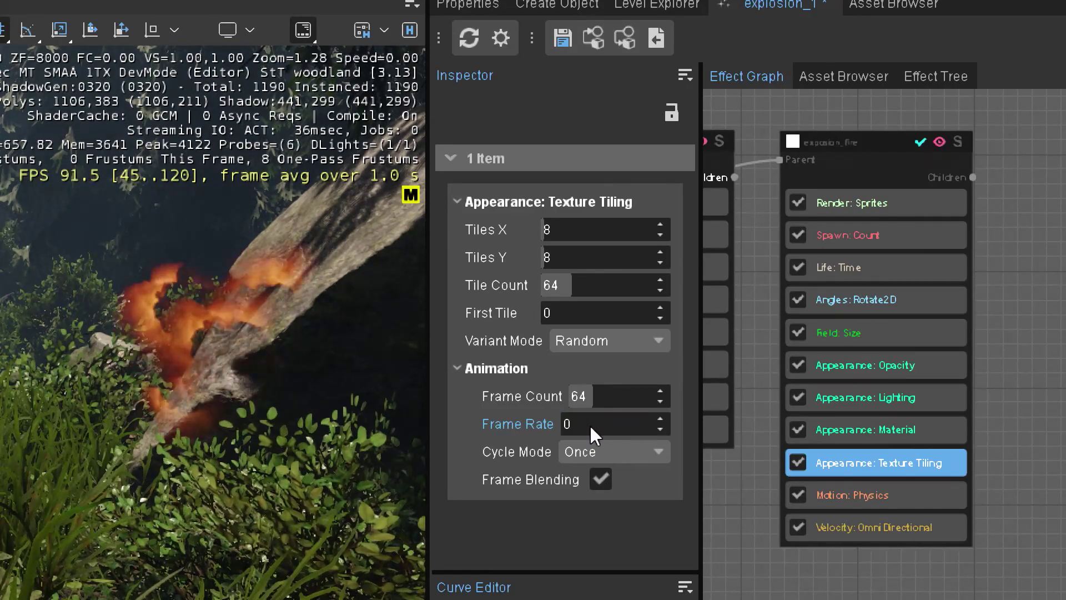
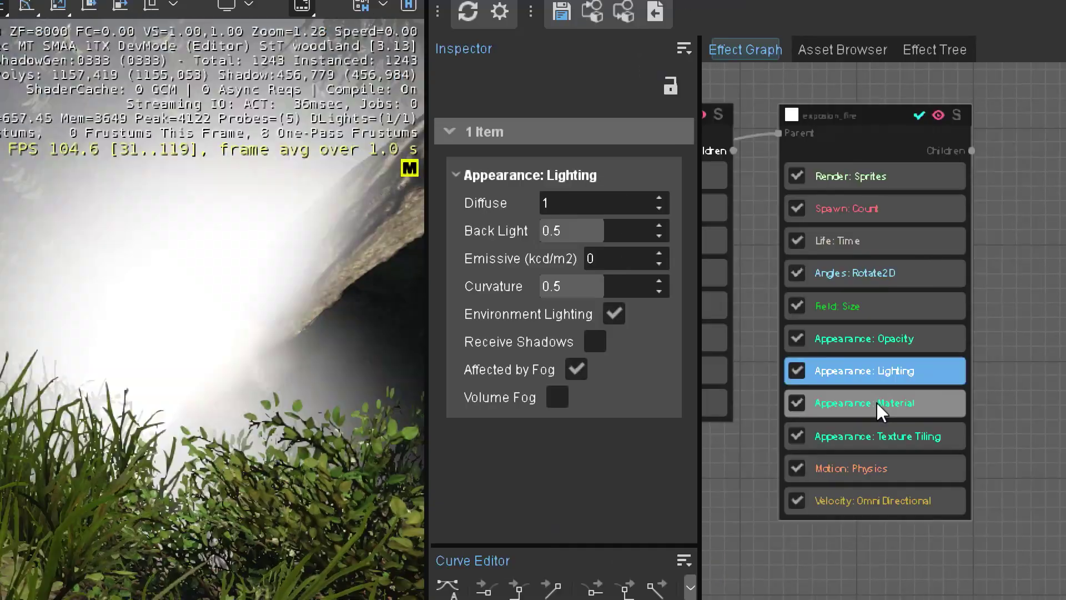
Set Emissive to 50 kcd/m2 in the exposion_fire component's Appearance: Lighting feature.
left_click(627, 265)
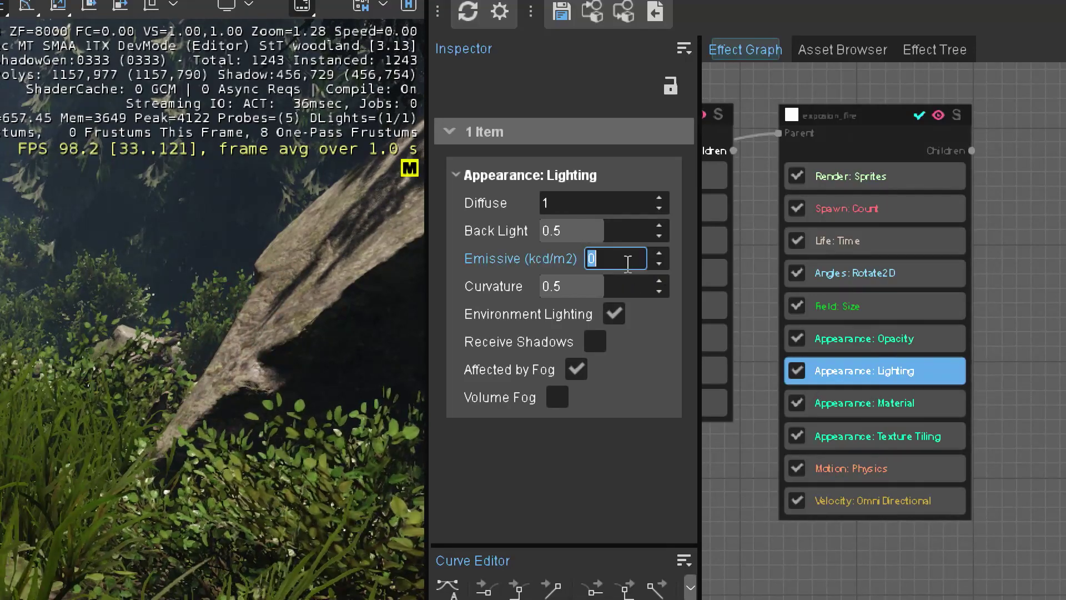
type("50")
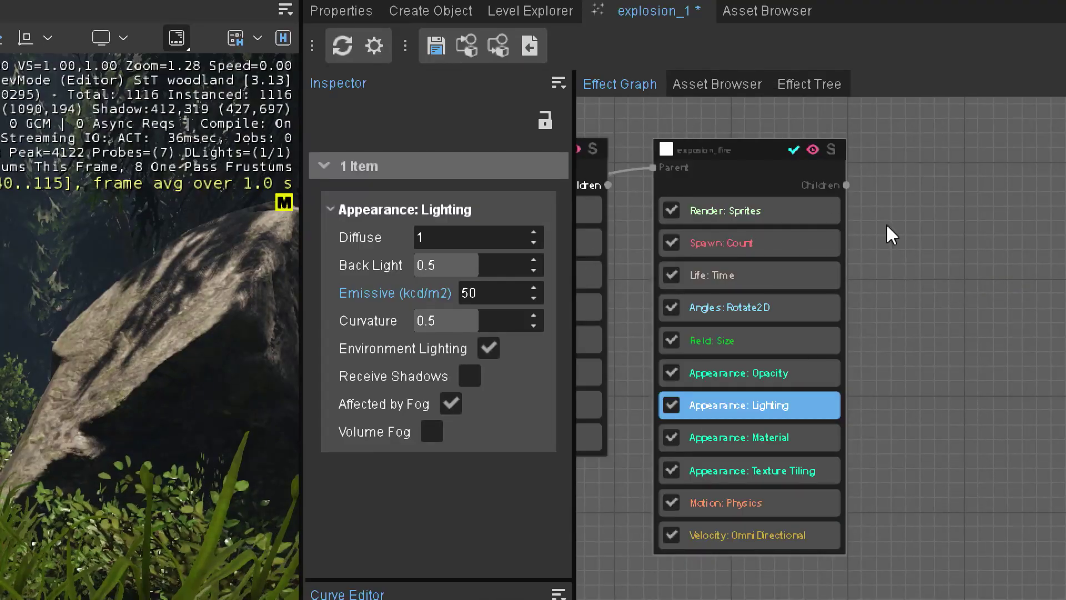
left_click(888, 228)
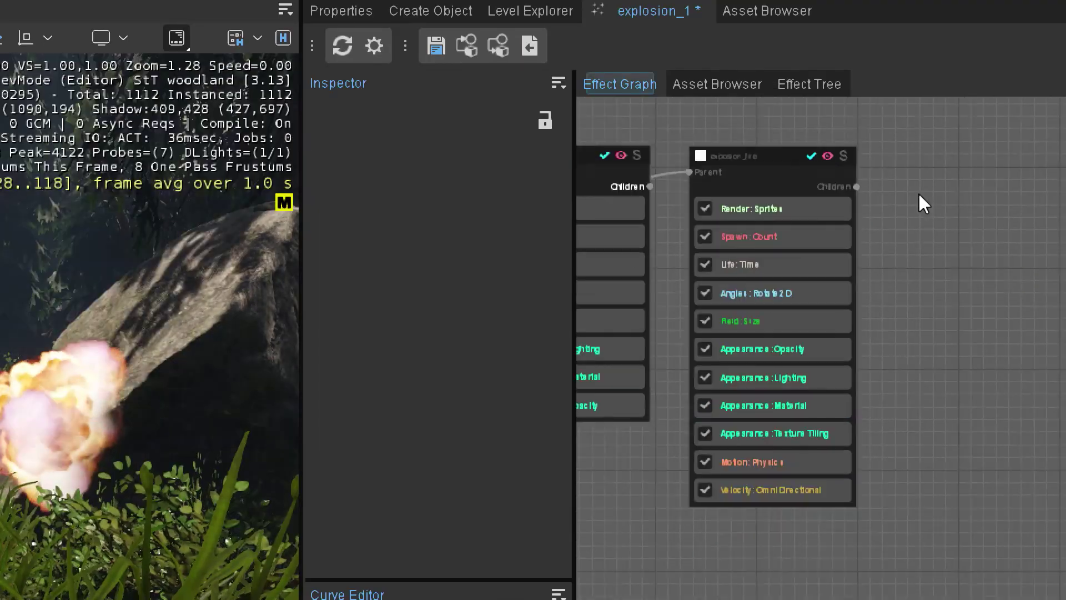
Duplicate the exposion_fire component and place the copy beside the original, linked to the same parent.
scroll(905, 236, "down", 3)
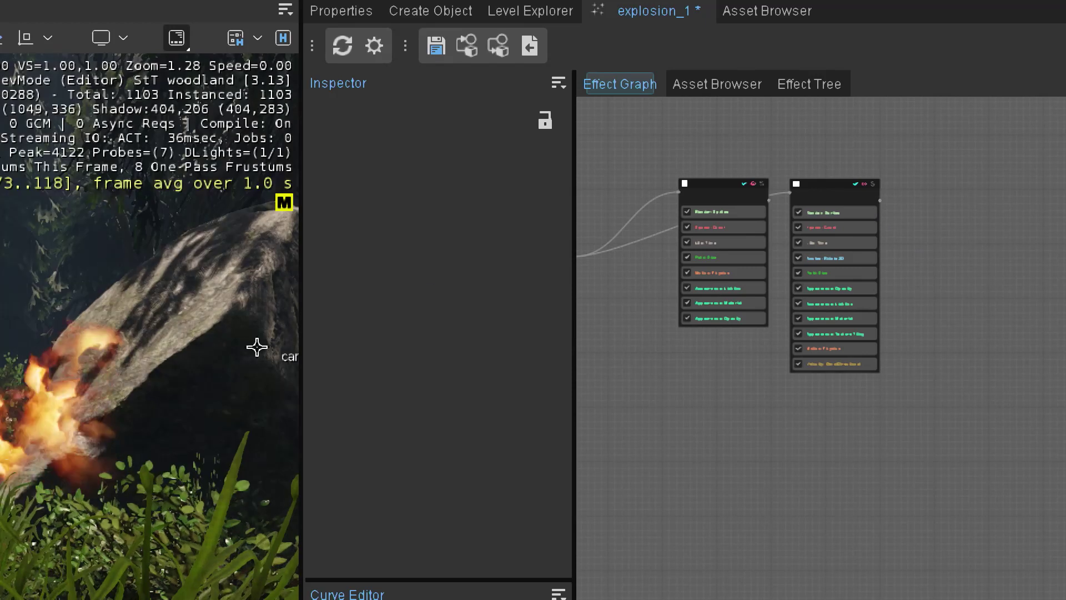
left_click(816, 183)
left_click(938, 204)
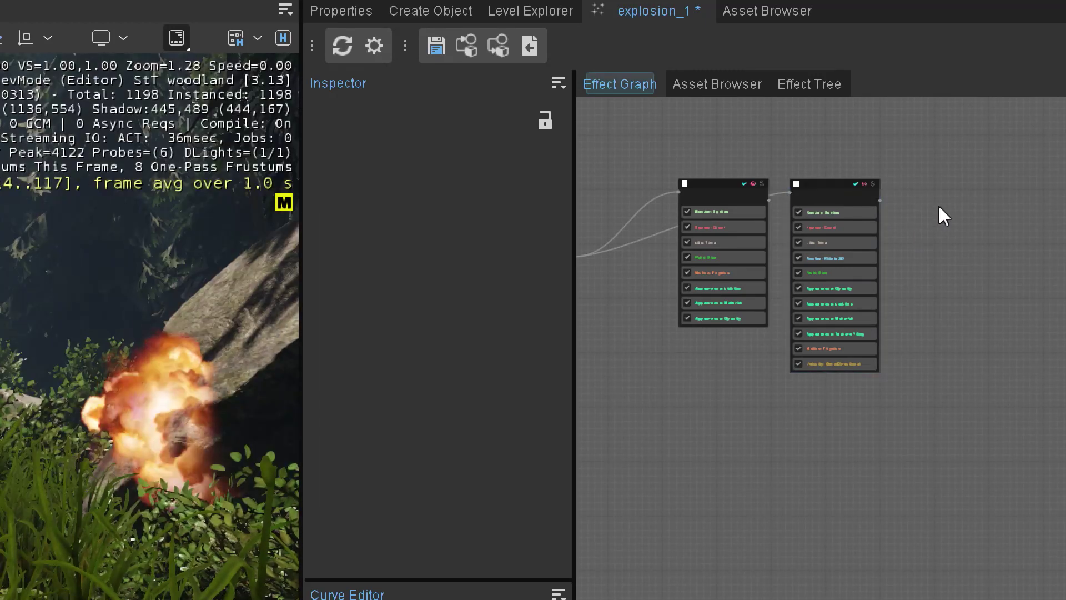
key("ctrl+v")
left_click_drag(923, 109, 927, 180)
left_click(761, 150)
scroll(697, 142, "down", 3)
scroll(694, 143, "up", 3)
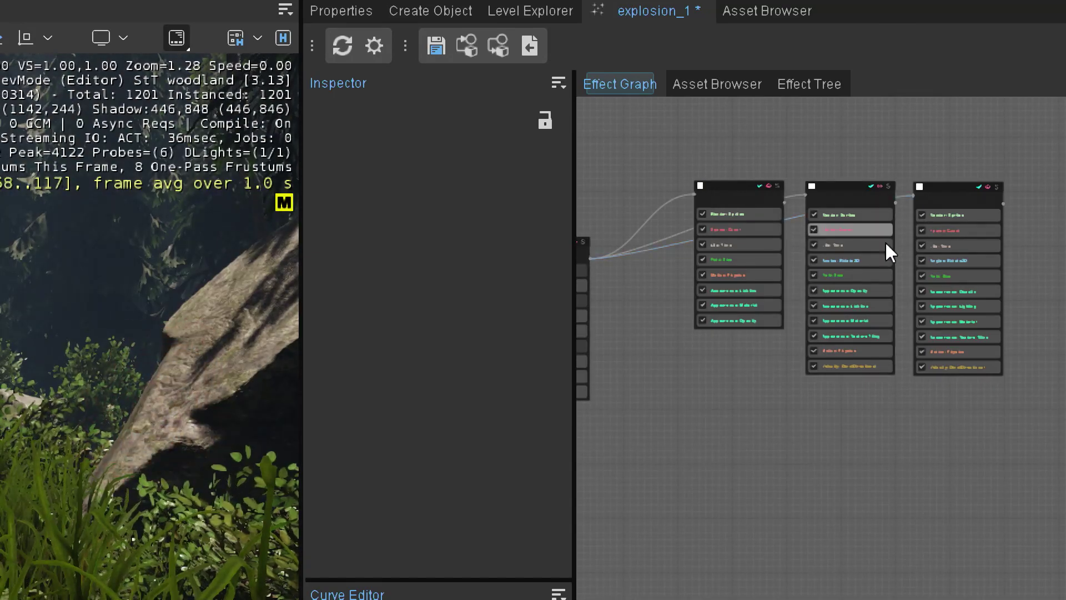
Set Emissive to 0 in the copied component's Appearance: Lighting feature.
scroll(994, 314, "up", 4)
left_click(924, 407)
left_click(916, 344)
double_click(469, 292)
type("0")
key("Return")
Assign the smoke_test_diff_excl30 texture from the sprites smoke folder to the copied component's Appearance: Material feature.
left_click(919, 376)
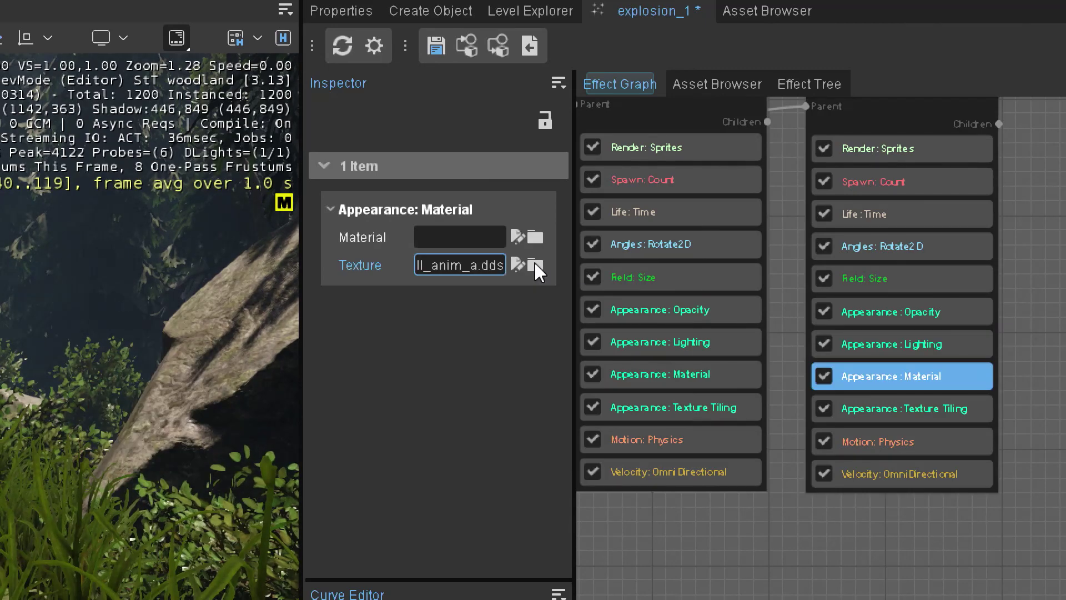
left_click(534, 263)
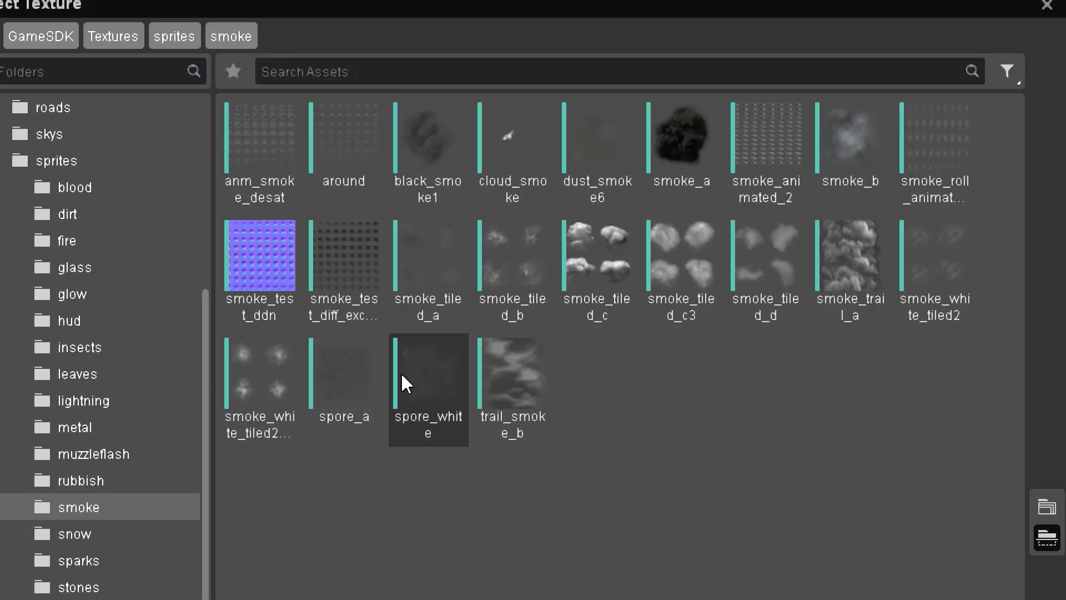
scroll(392, 352, "up", 5, "ctrl")
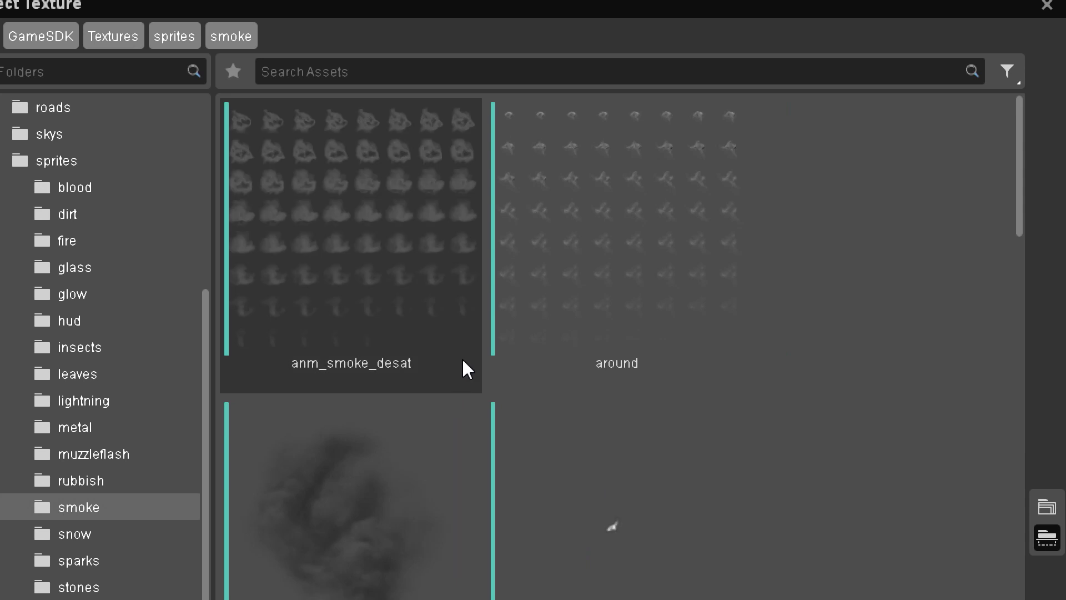
scroll(467, 365, "down", 3, "ctrl")
scroll(468, 365, "up", 3, "ctrl")
scroll(470, 367, "down", 4, "ctrl")
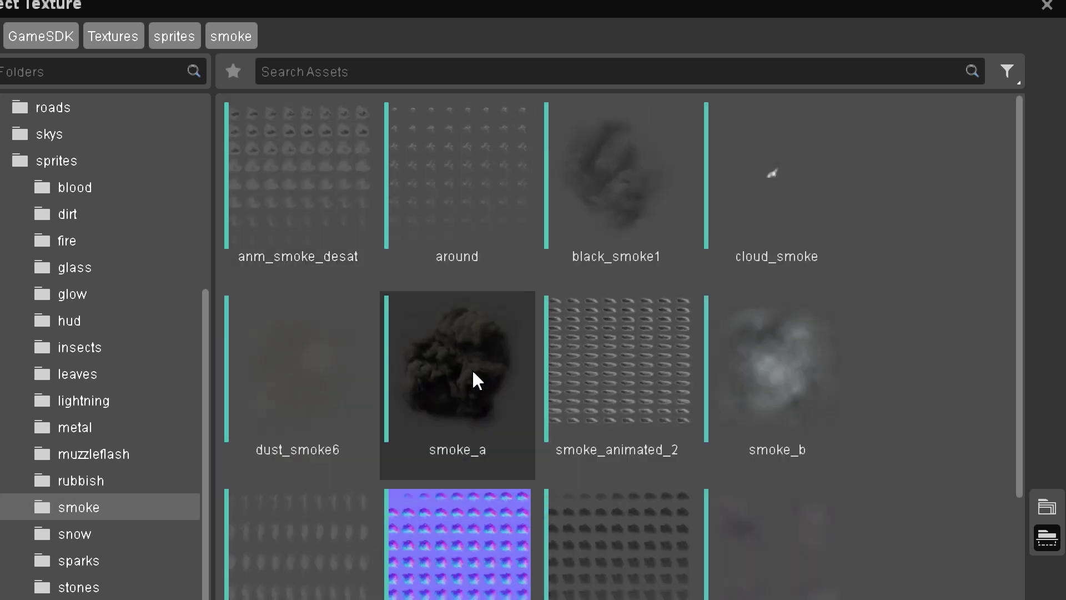
scroll(480, 384, "up", 3, "ctrl")
scroll(480, 384, "up", 1, "ctrl")
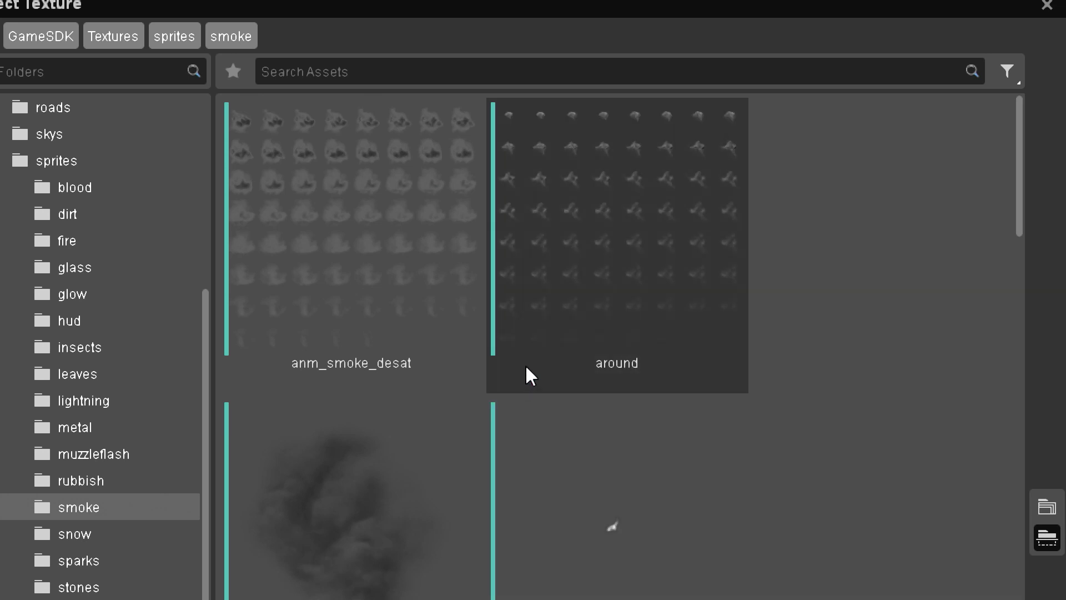
scroll(638, 472, "down", 8)
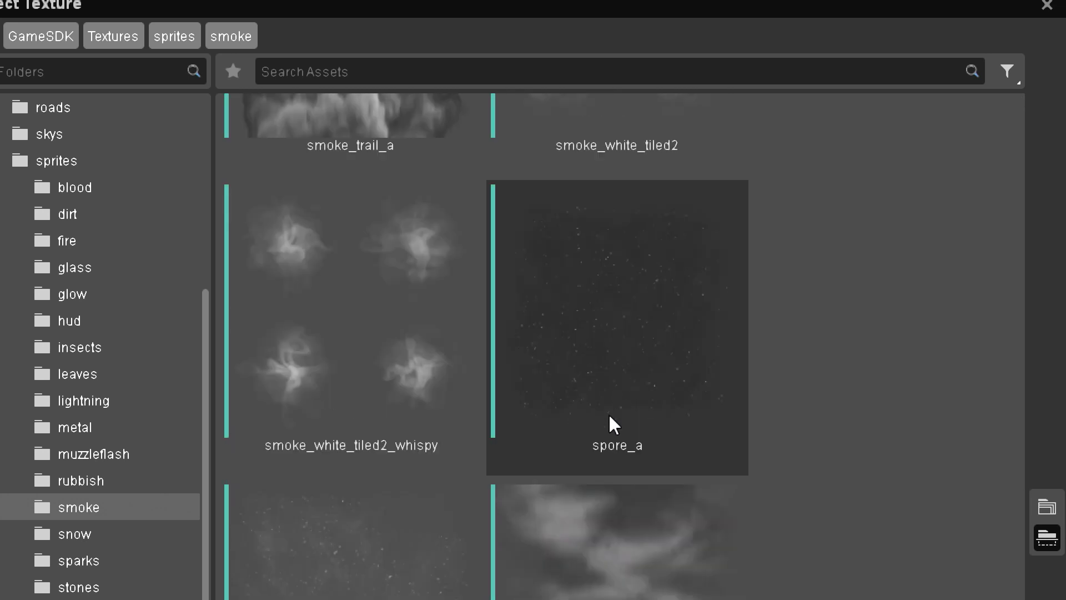
scroll(610, 428, "up", 5)
scroll(1021, 456, "down", 5)
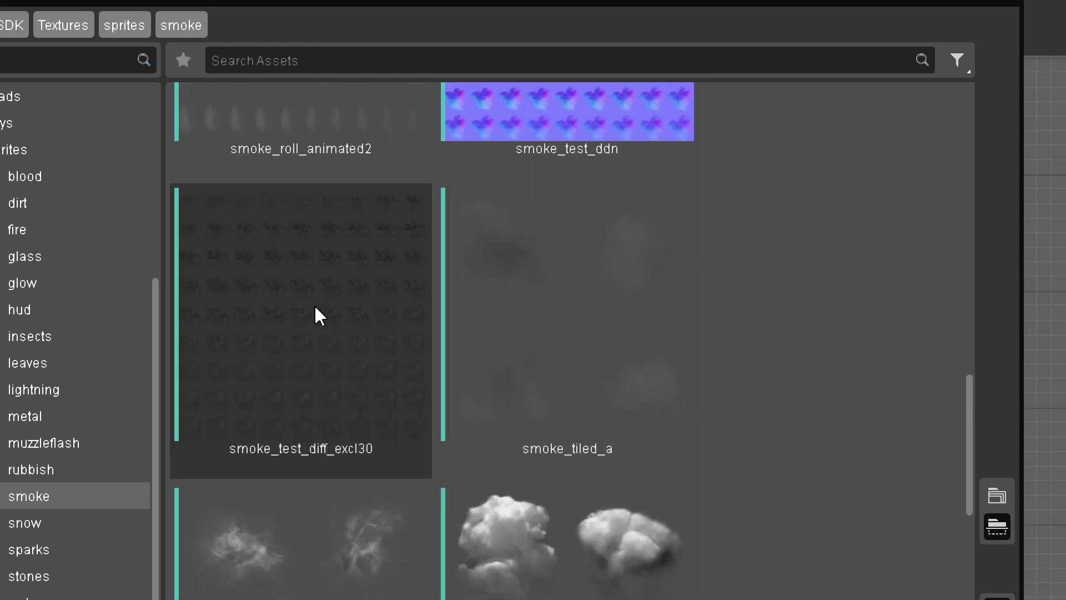
mouse_move(328, 309)
double_click(309, 283)
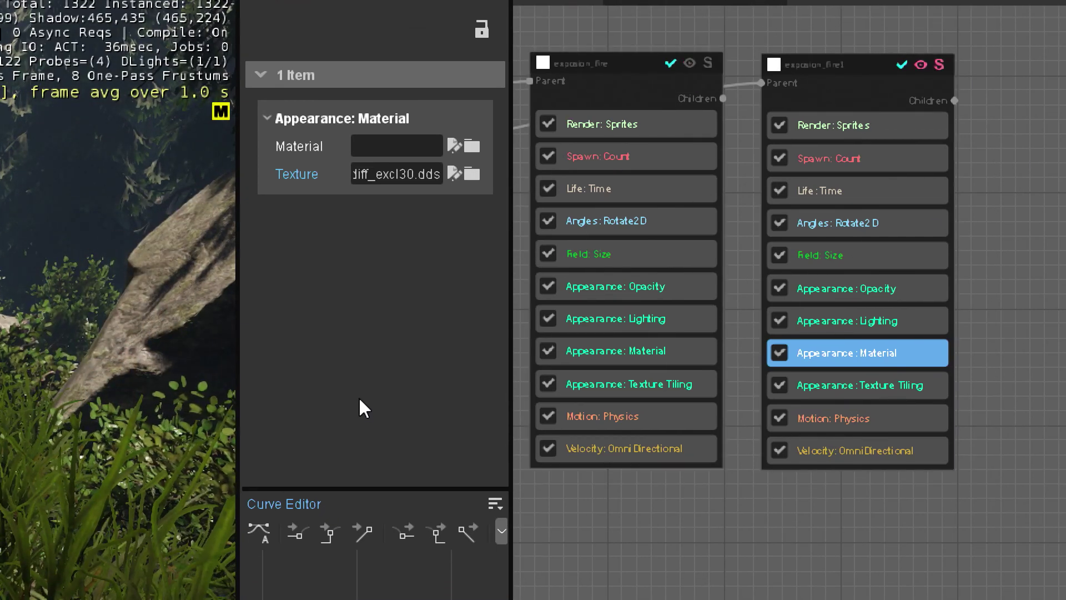
Set Tiles X and Tiles Y to 9 in the copied component's Appearance: Texture Tiling feature.
left_click(860, 386)
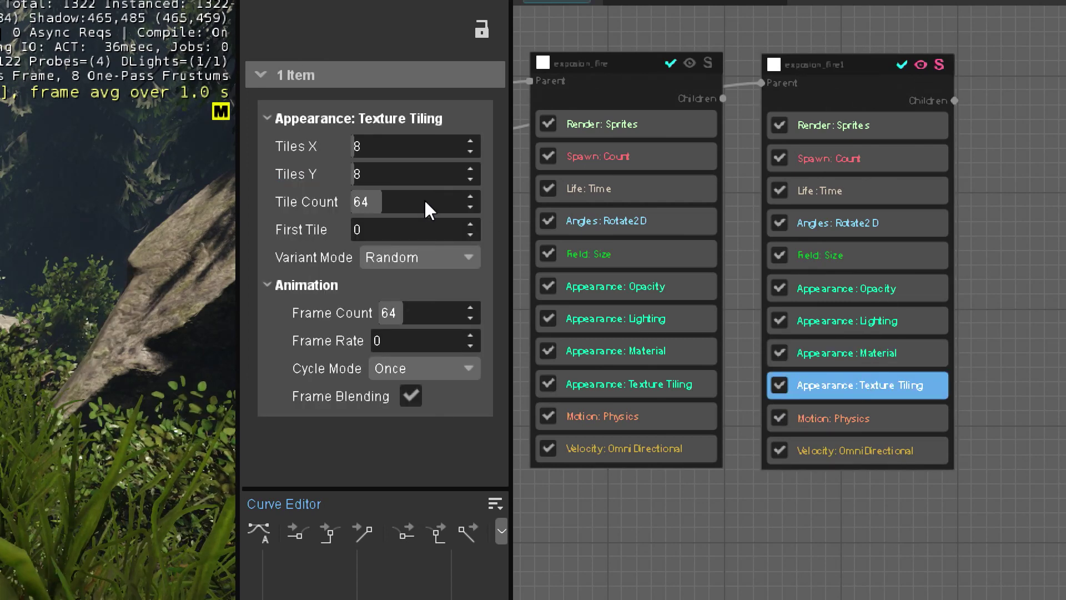
left_click(389, 148)
type("9")
left_click(386, 172)
type("9")
key("Return")
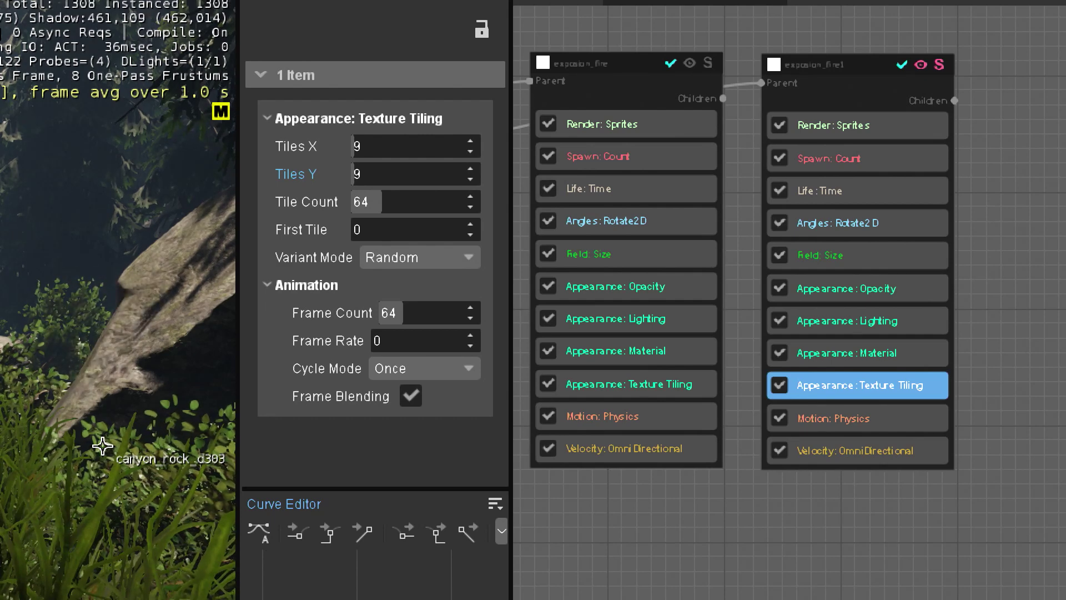
Set the copied component's Tile Count and animation Frame Count to 81.
left_click(384, 192)
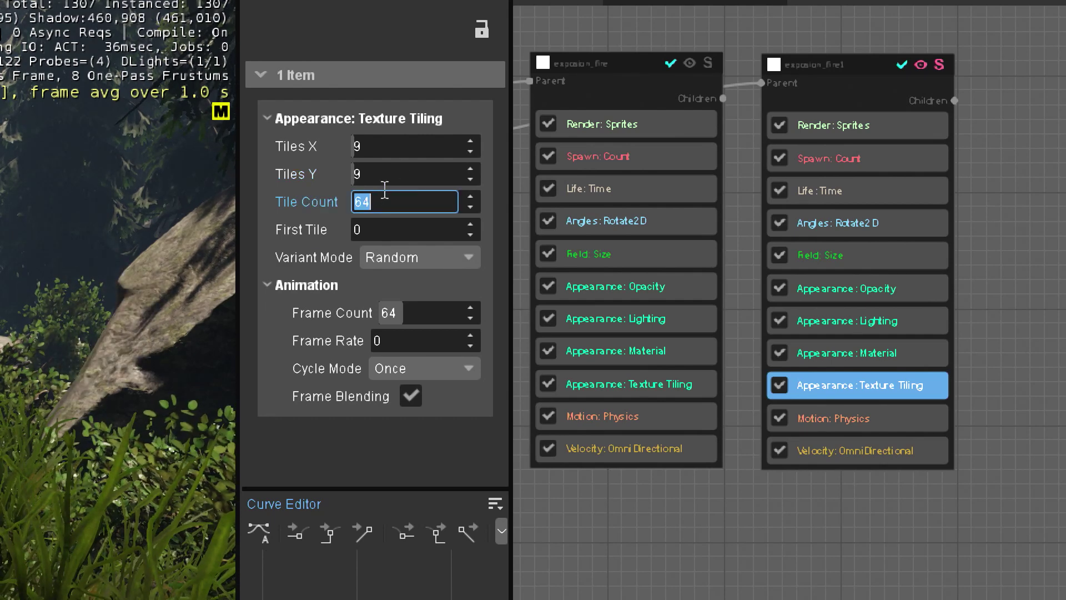
type("81")
key("Return")
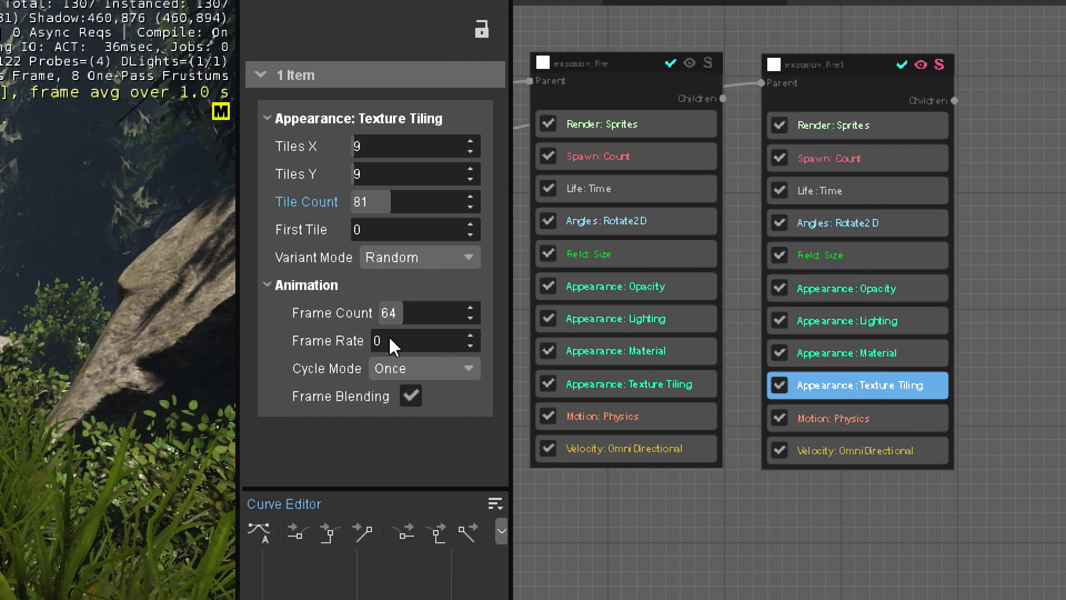
left_click(412, 313)
type("81")
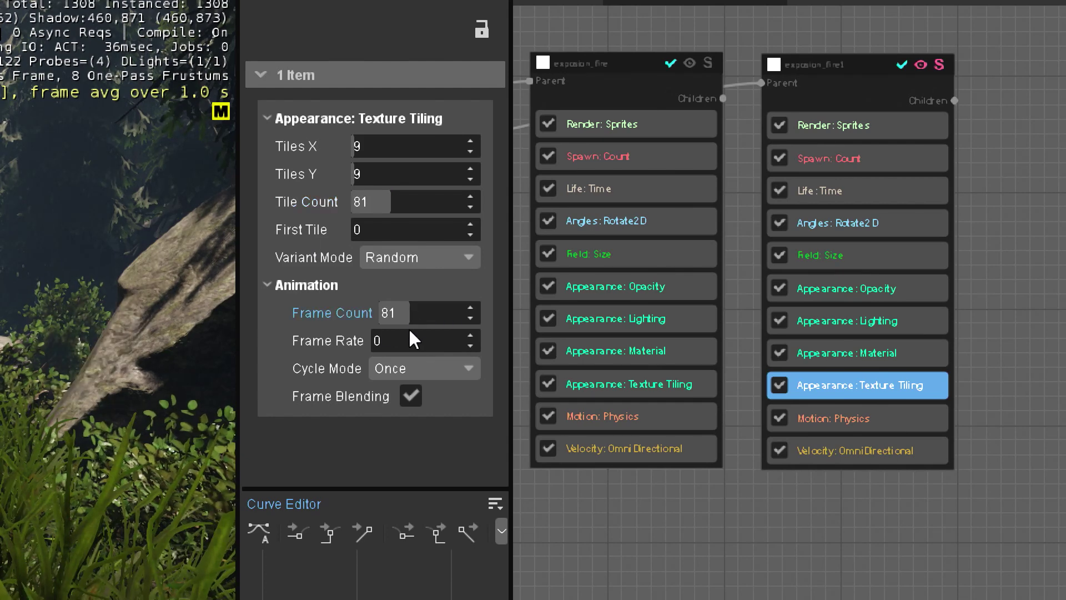
Turn off solo for the copied component and set its Life Time to 5.
left_click(802, 192)
left_click(939, 65)
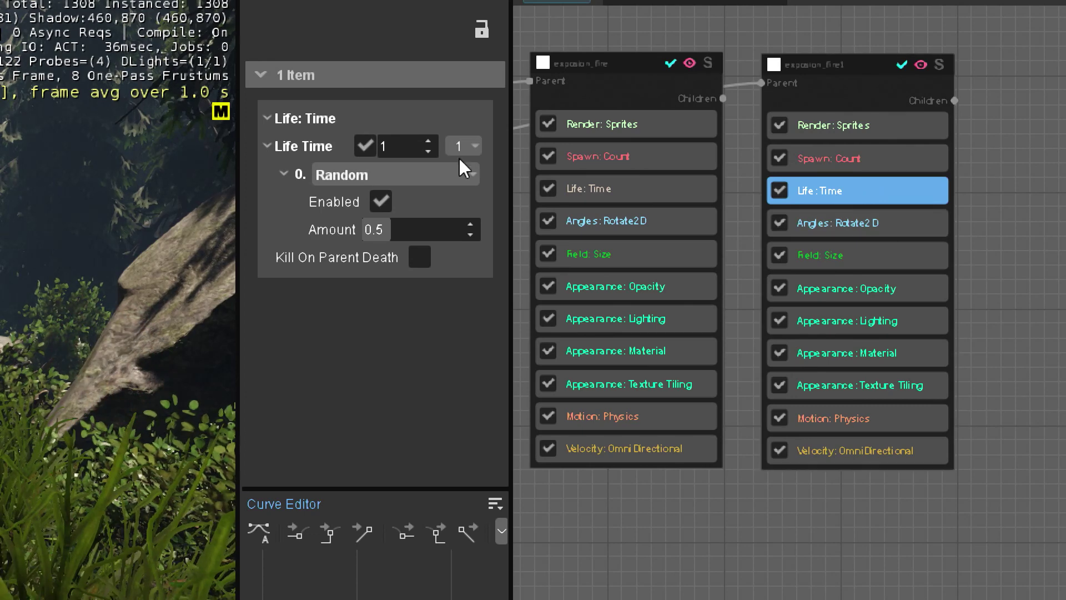
type("5")
key("Return")
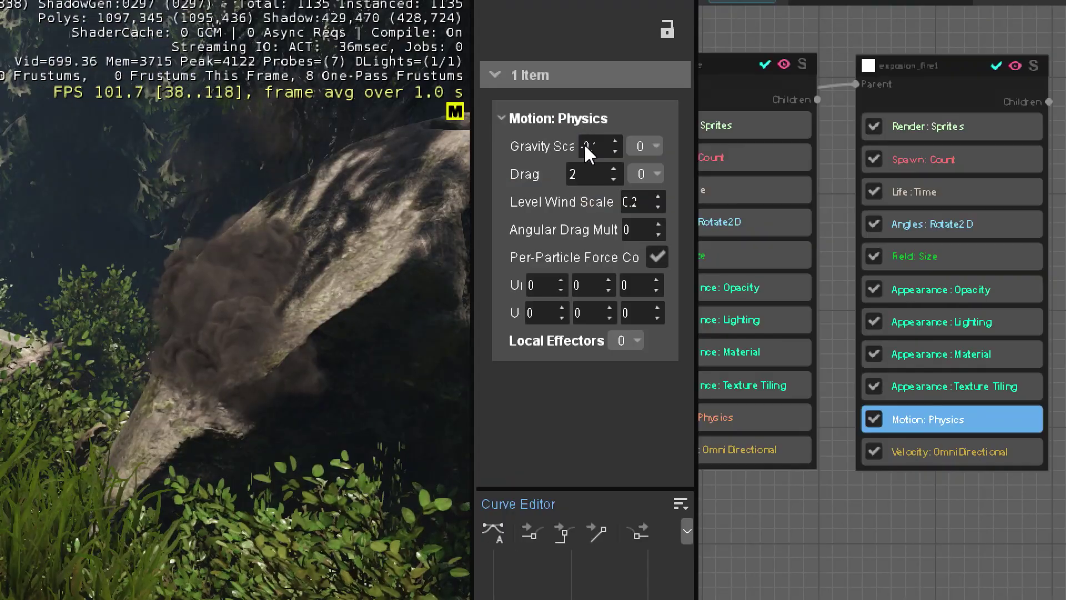
Widen the Inspector and set Gravity Scale to -0.1 in the copied component's Motion: Physics feature.
left_click_drag(694, 156, 771, 157)
left_click(650, 146)
type("-0.025")
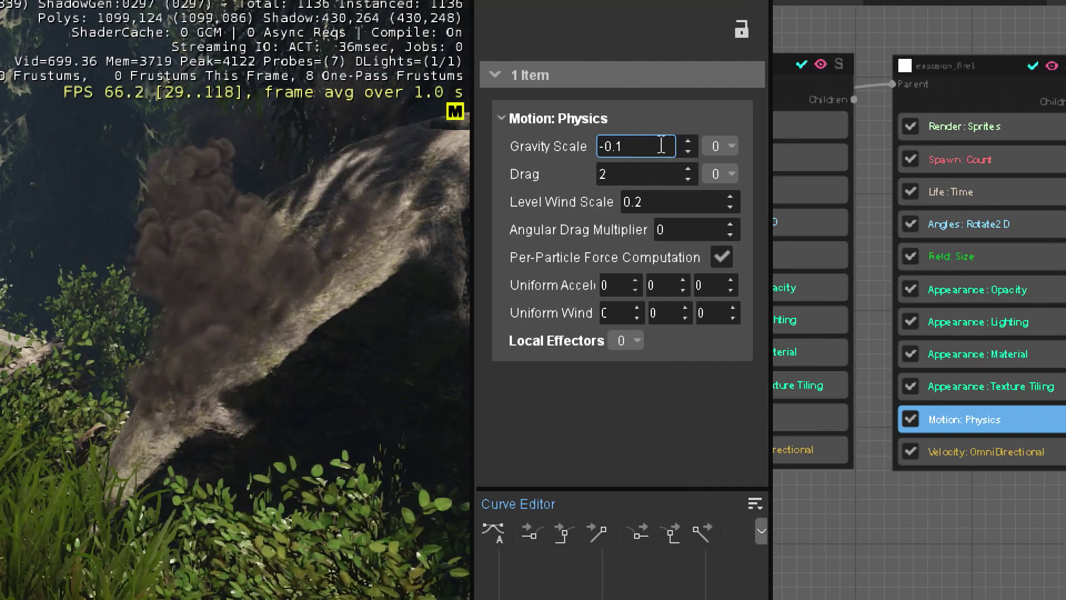
key("Return")
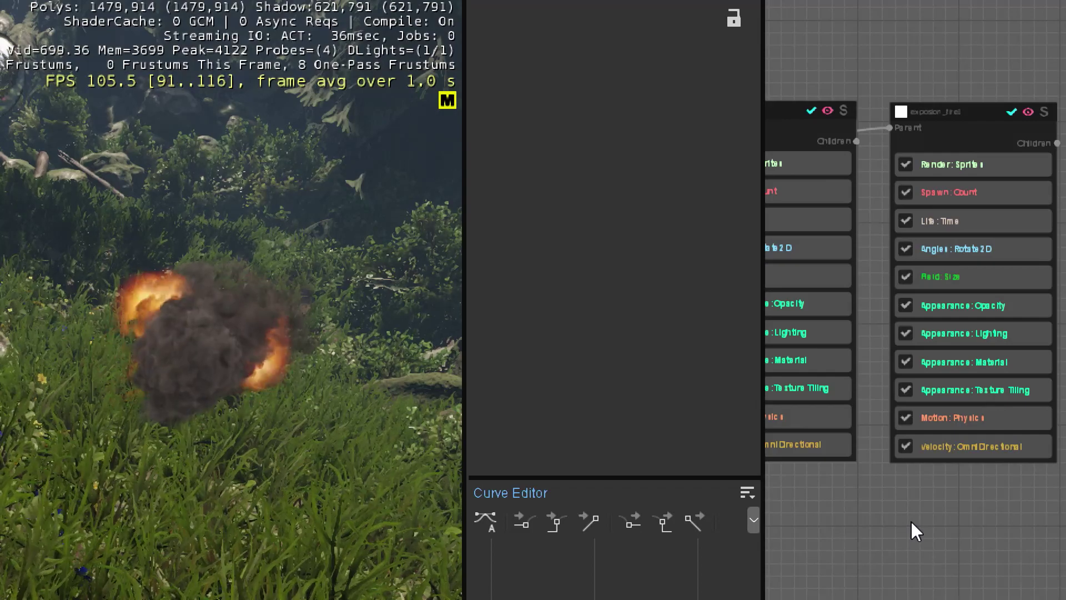
Set the parent sprite component's Spawn: Rate Amount to 0.3.
scroll(910, 531, "down", 5)
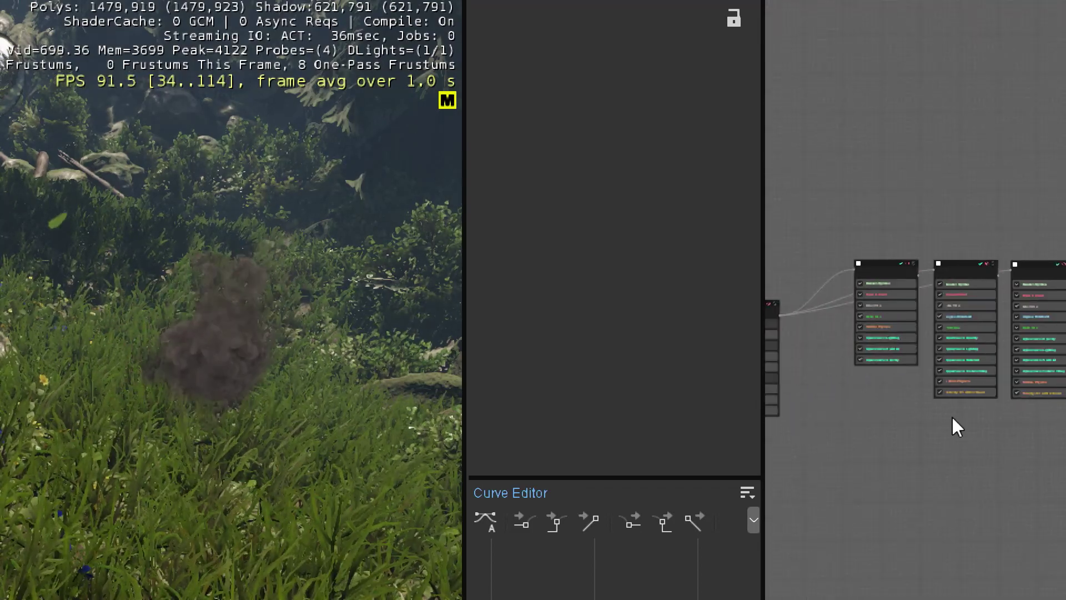
scroll(855, 311, "up", 5)
left_click(859, 340)
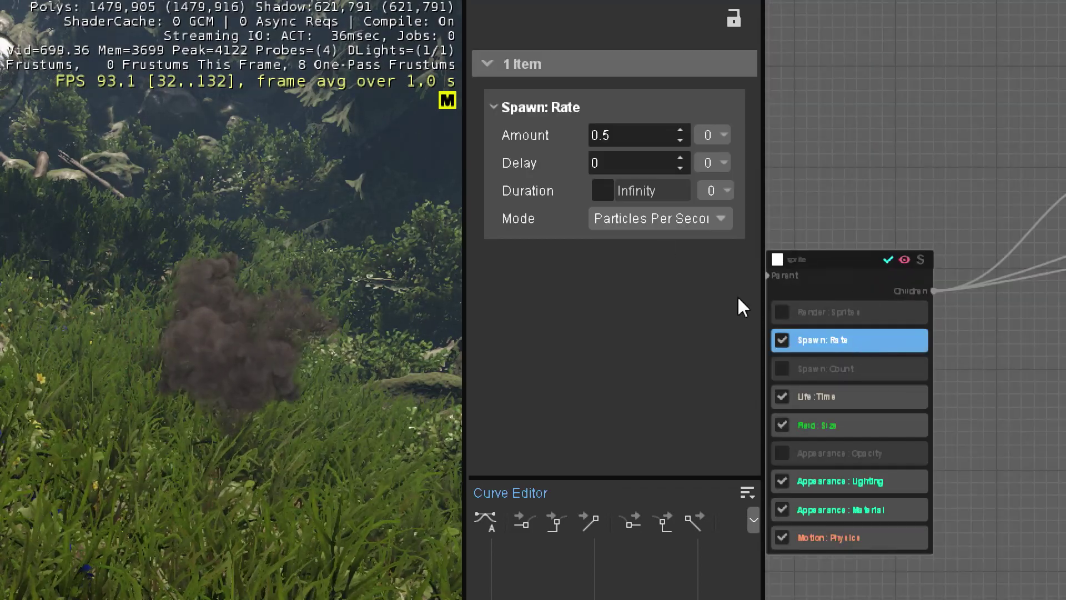
left_click_drag(629, 146, 311, 372)
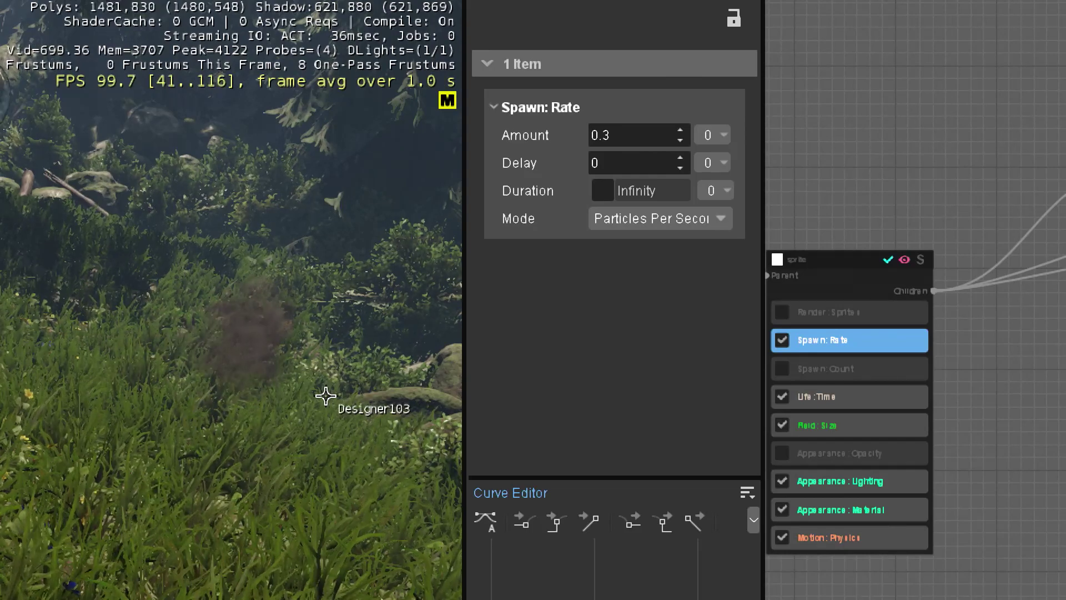
left_click(996, 124)
Set Sort Bias to -10 in the Render: Sprites feature of the copied smoke component exposion_fire1.
scroll(996, 125, "down", 3)
middle_click_drag(915, 324, 727, 361)
scroll(973, 221, "up", 3)
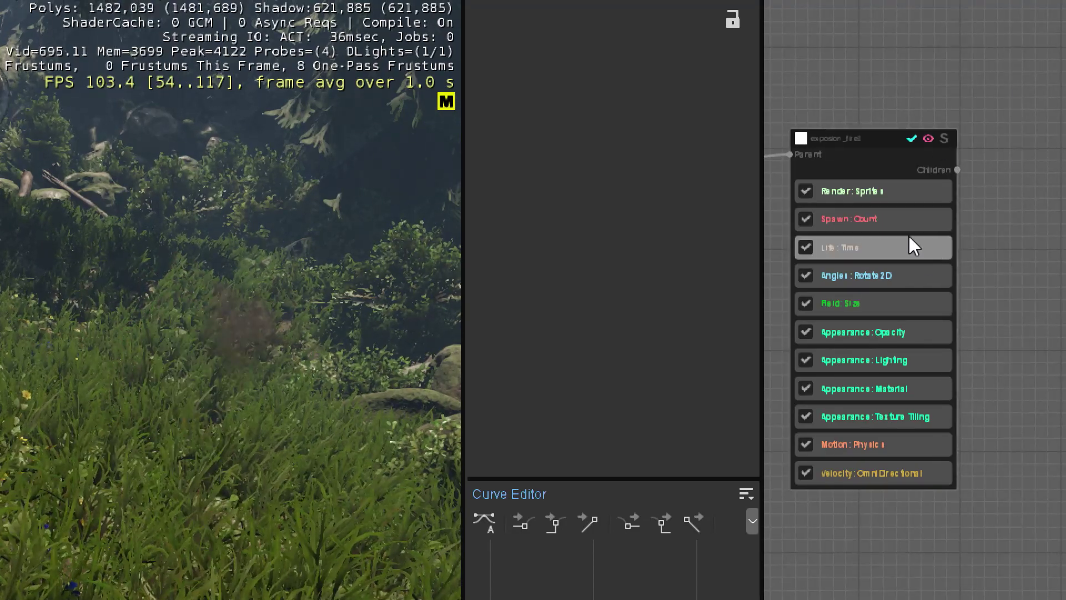
middle_click_drag(983, 220, 1019, 221)
scroll(1019, 221, "down", 1)
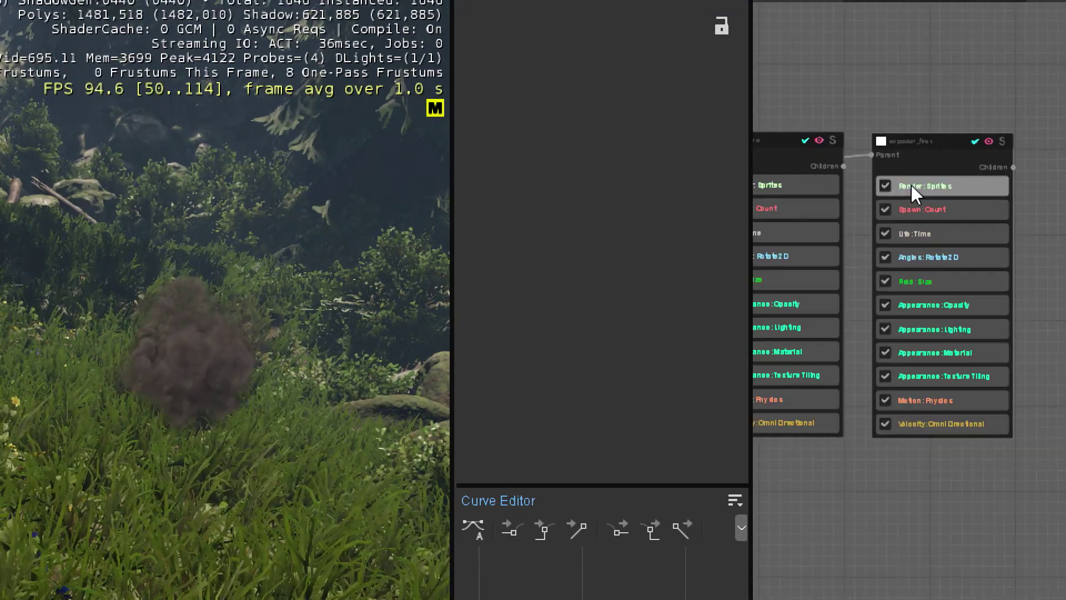
left_click(925, 179)
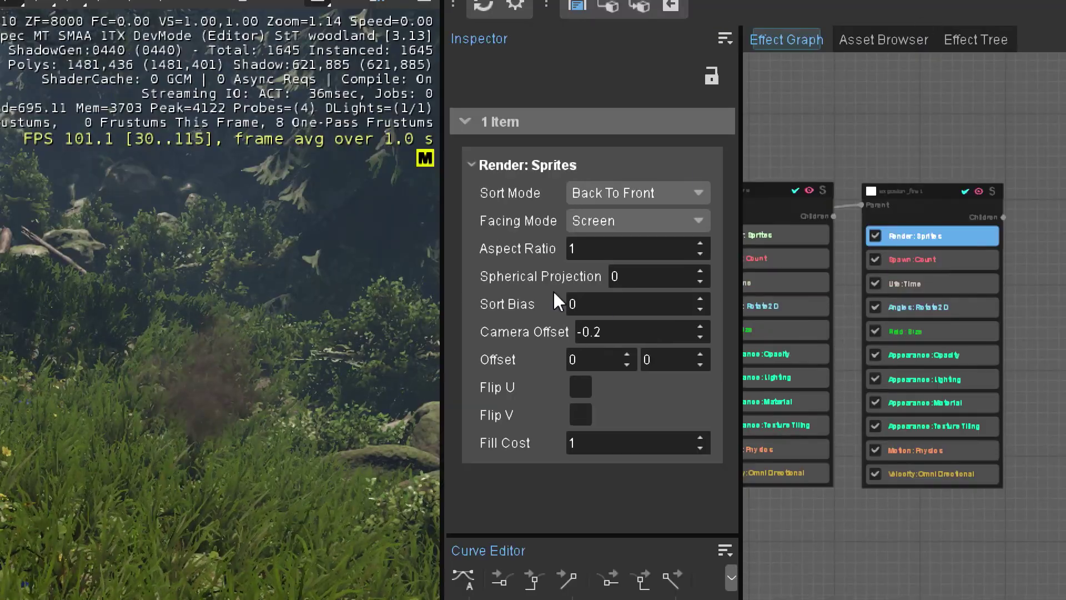
left_click(596, 261)
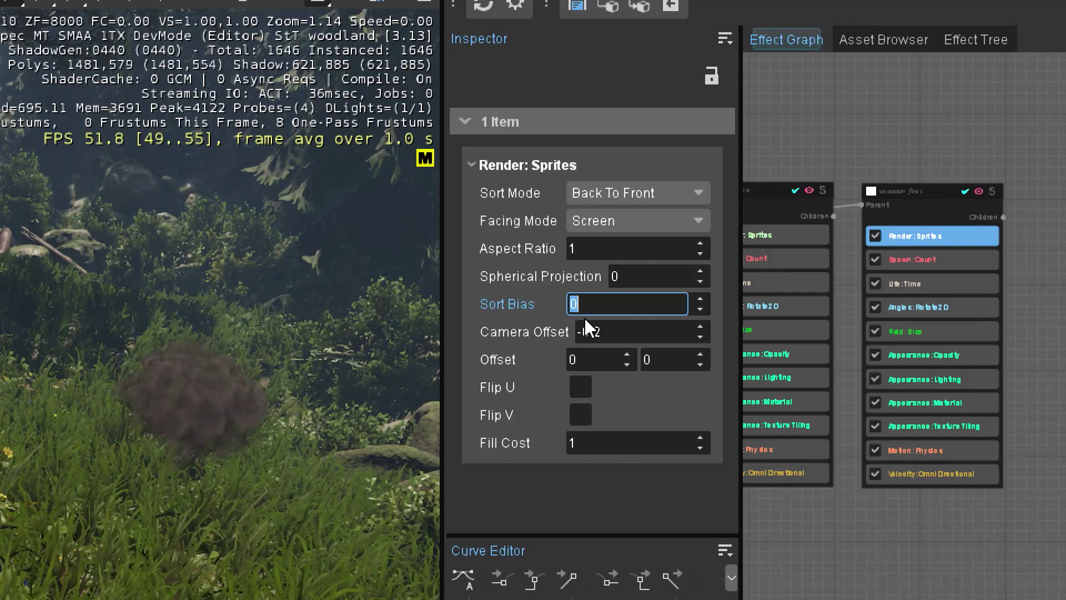
key("BackSpace")
type("-10")
key("Return")
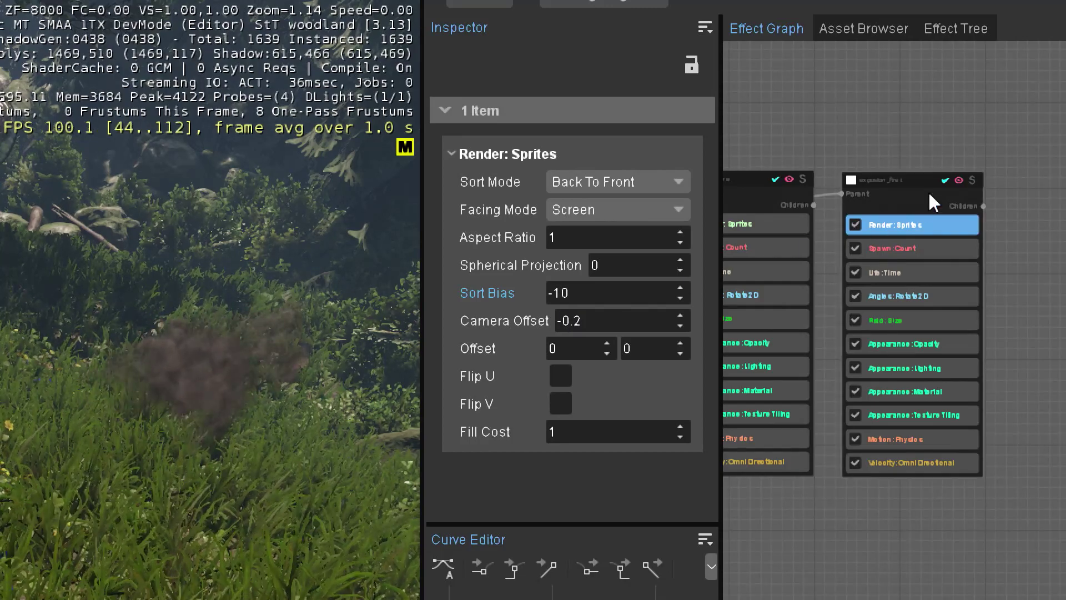
Add a Location: Sphere feature to the exposion_fire1 component.
scroll(932, 193, "up", 2)
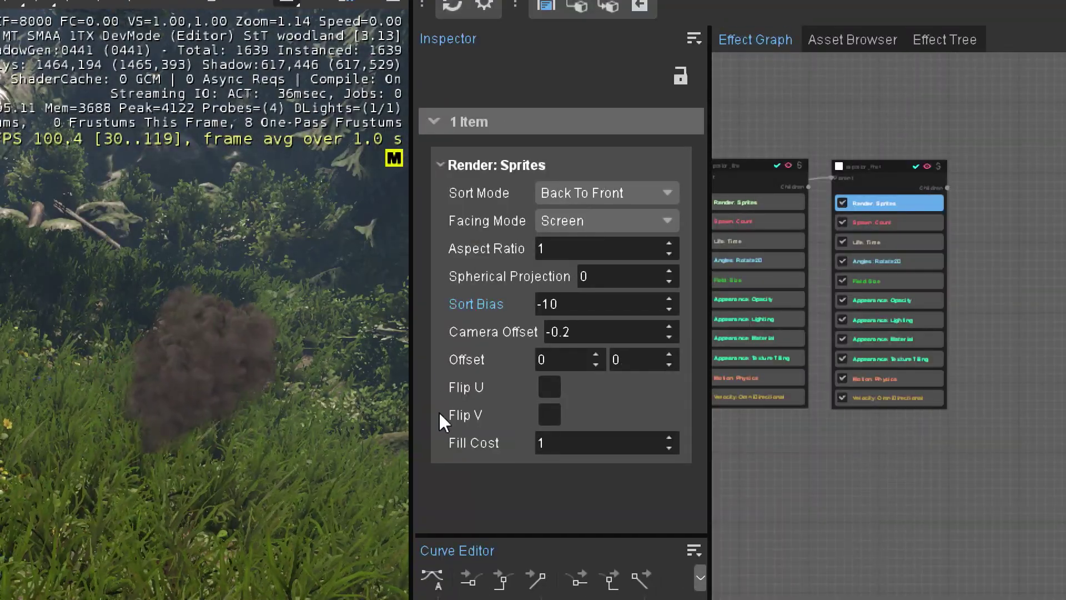
right_click(874, 166)
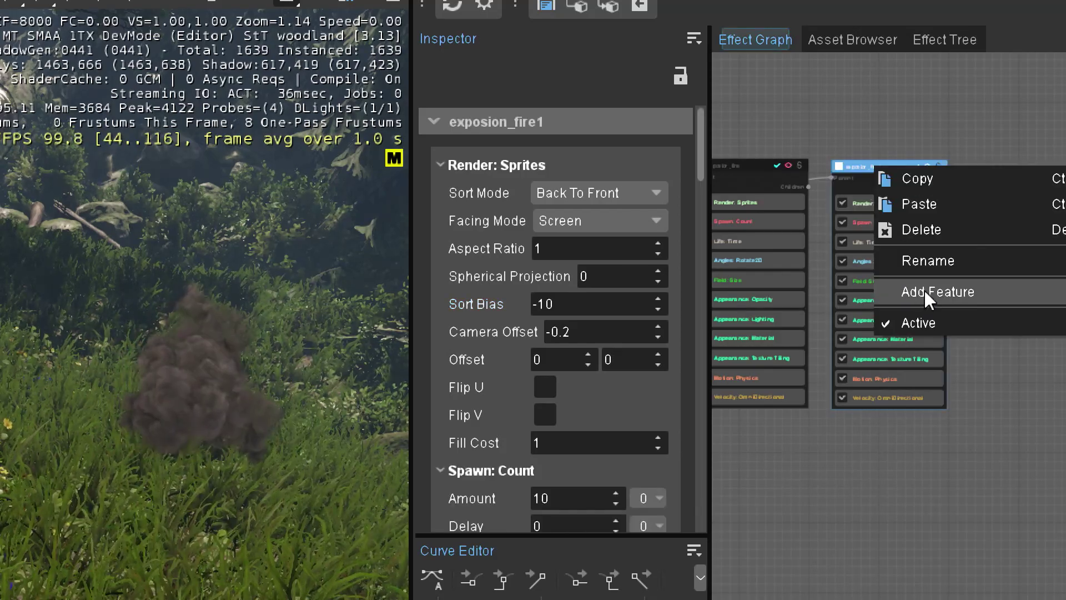
mouse_move(977, 291)
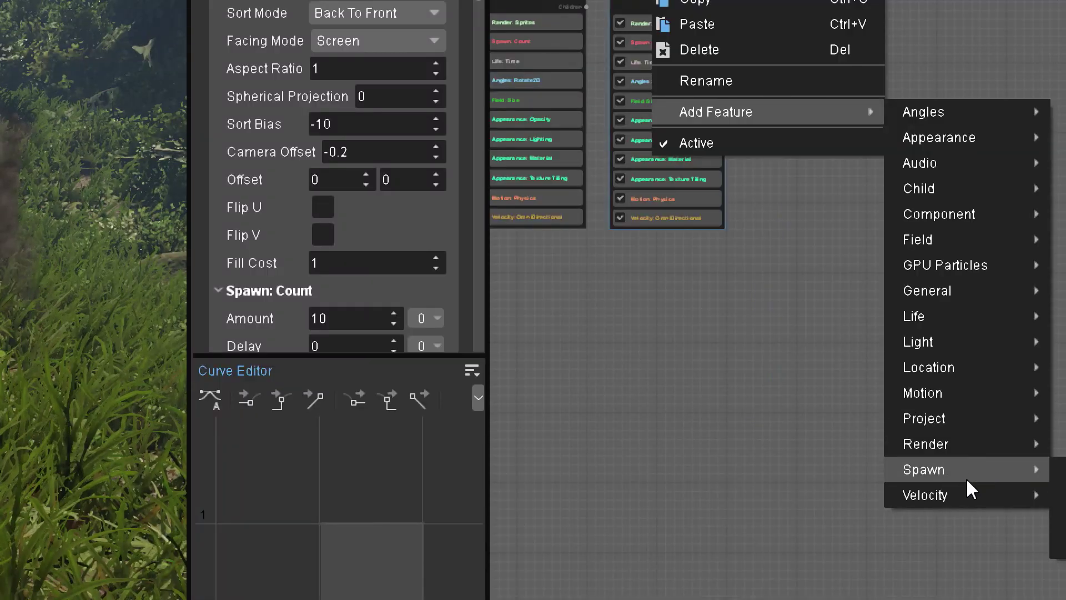
mouse_move(944, 367)
left_click(974, 552)
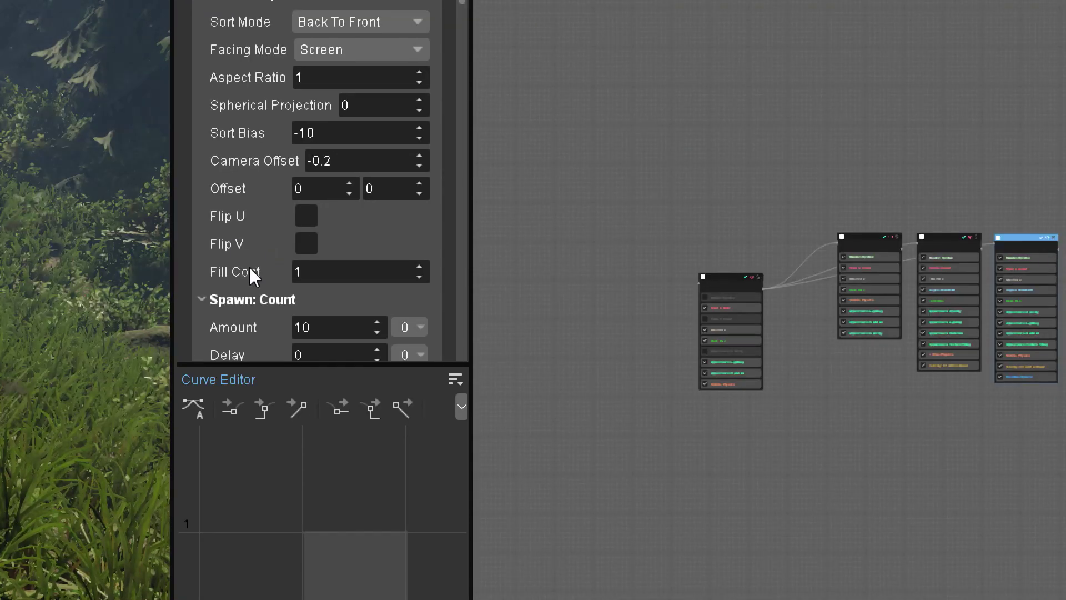
Set the Radius of exposion_fire1's Location: Sphere feature to 0.25.
left_click(855, 408)
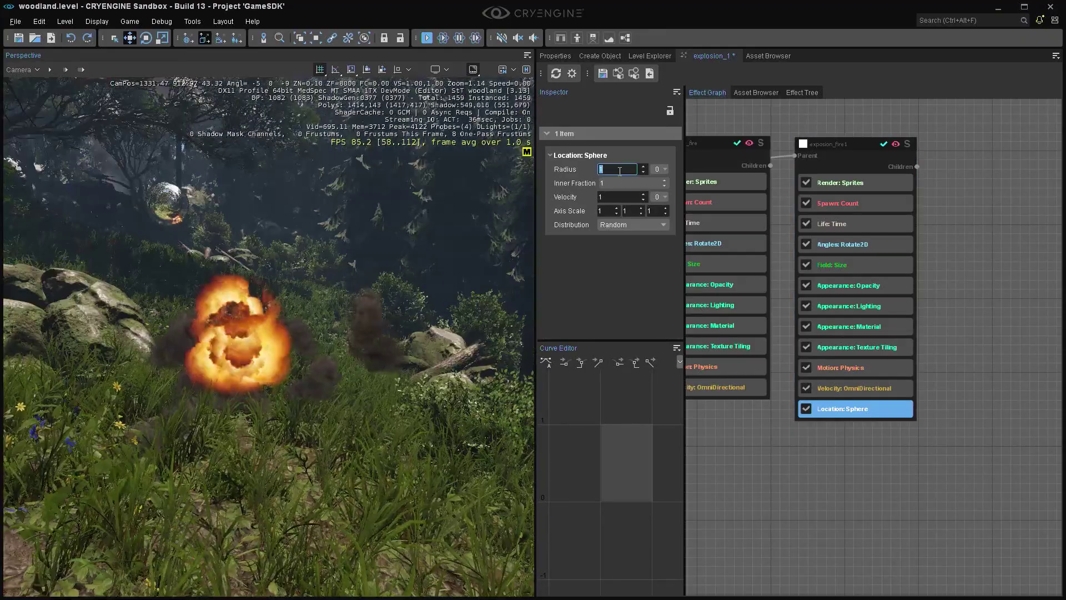
double_click(609, 169)
key("BackSpace")
type("0.25")
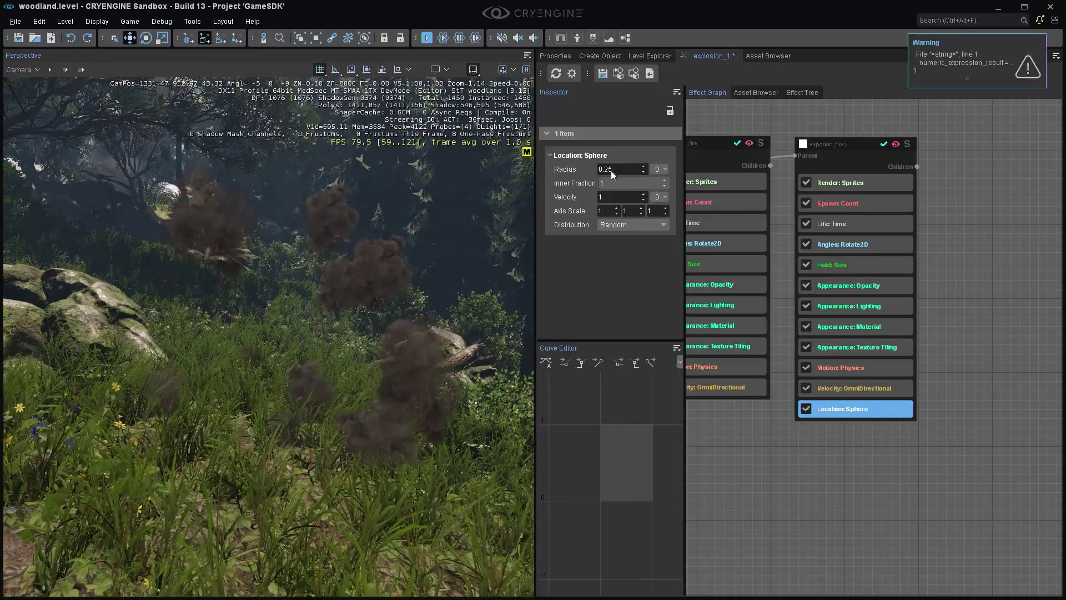
key("Return")
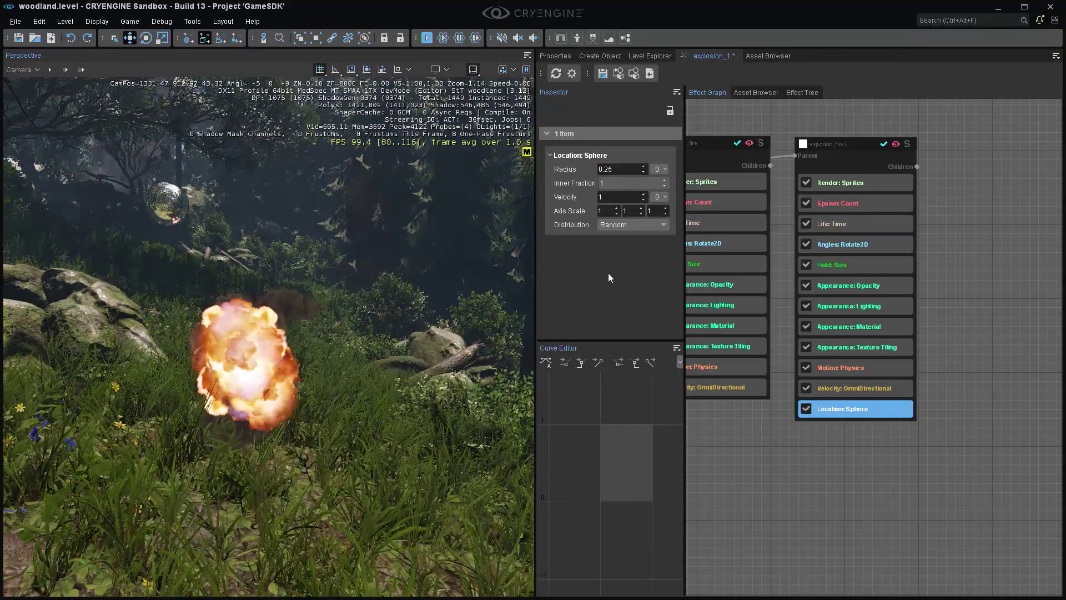
Set the Velocity of exposion_fire1's Location: Sphere feature to 0.
double_click(608, 197)
type("0")
key("Return")
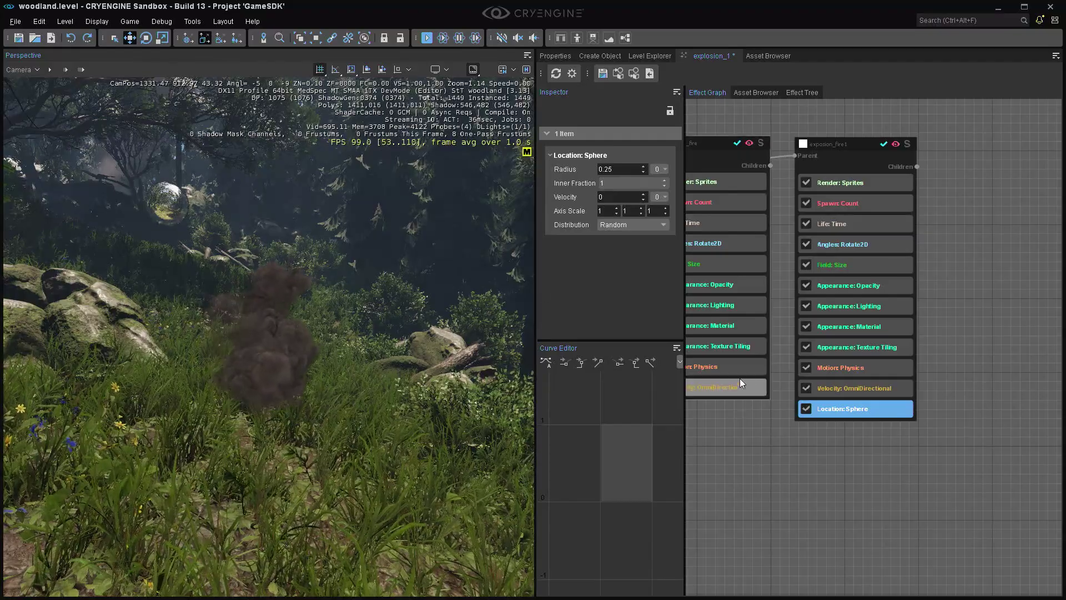
Disable exposion_fire1's Velocity: OmniDirectional feature and set the Velocity of its Location: Sphere feature to 1.
left_click(825, 390)
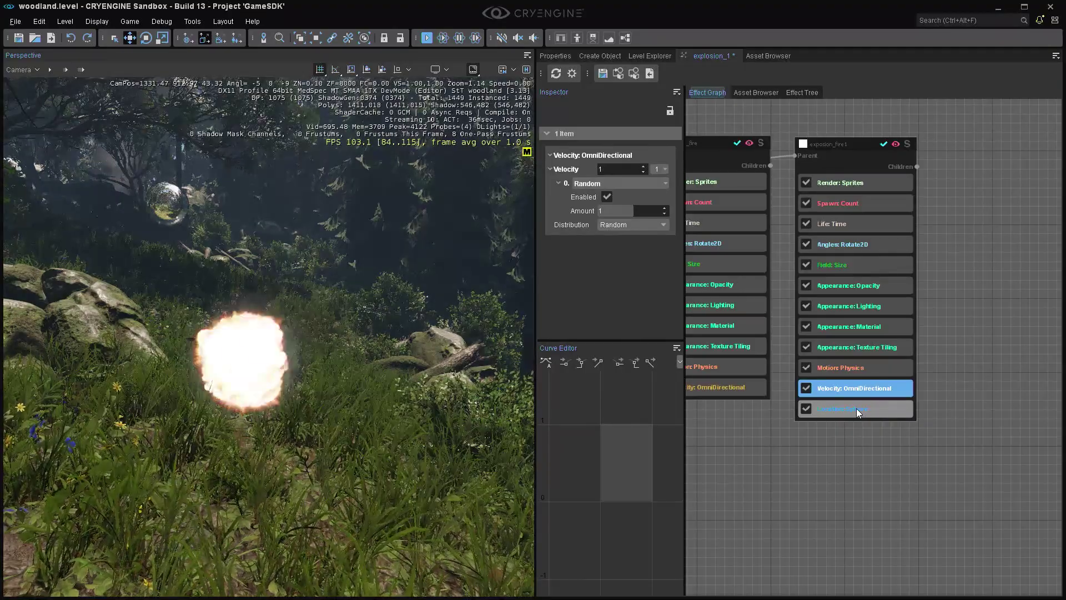
left_click(806, 388)
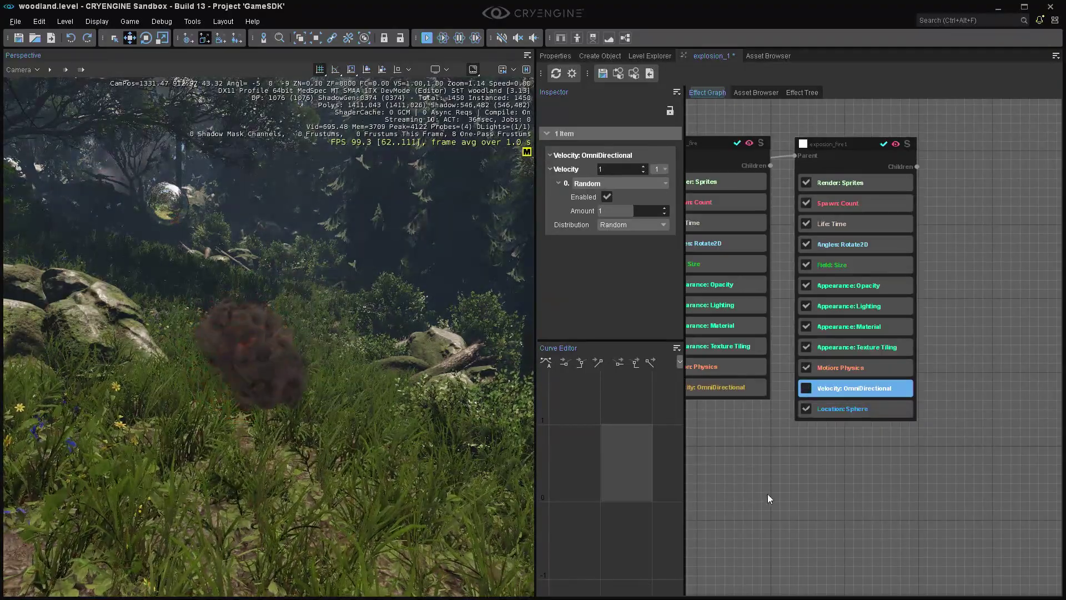
left_click(855, 415)
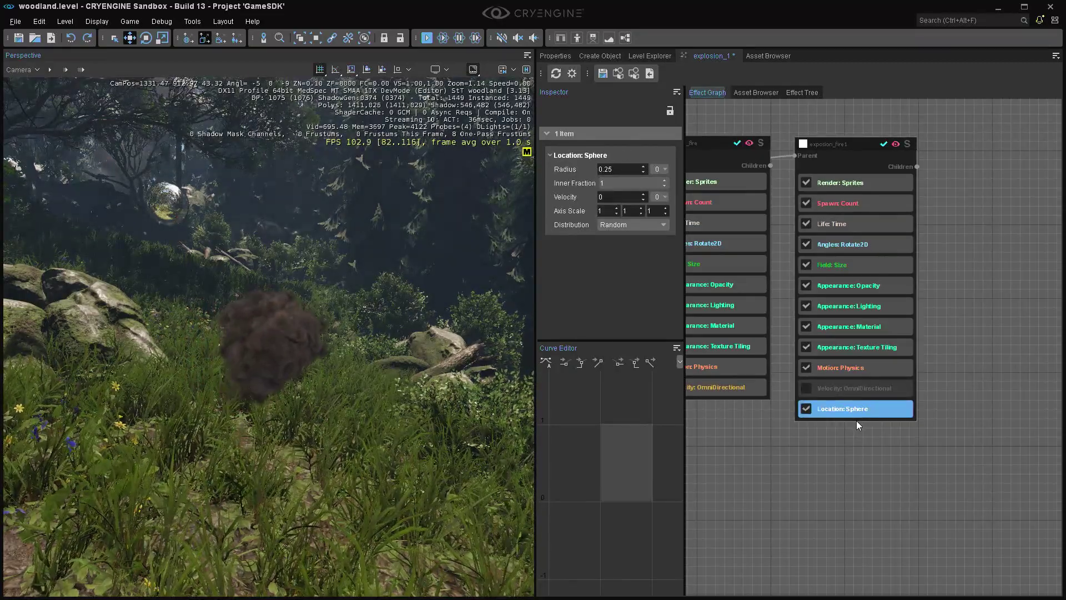
left_click(617, 197)
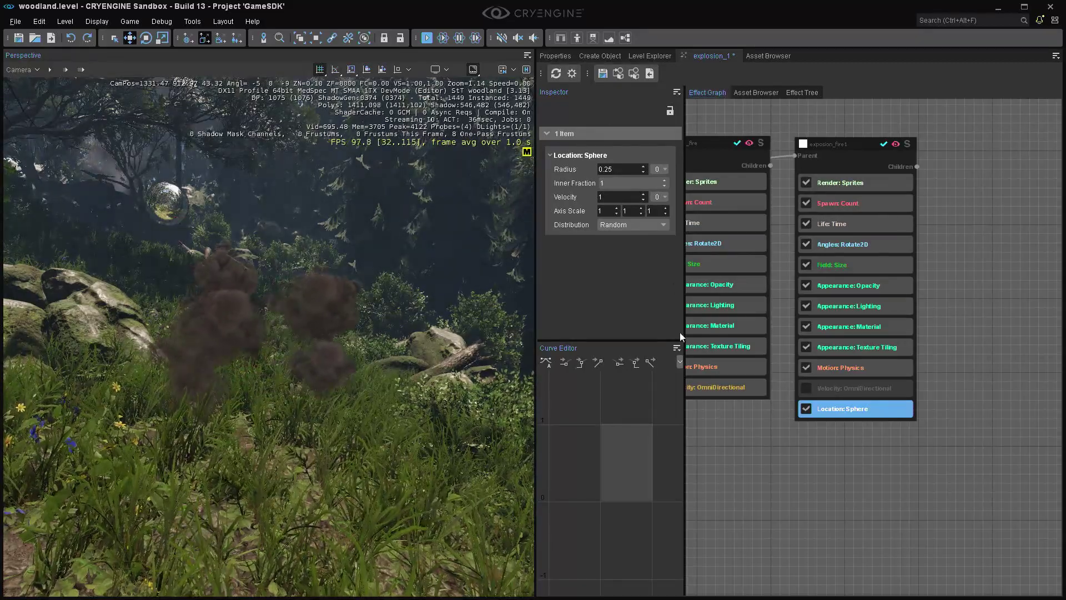
Add a Random modifier to the Velocity of exposion_fire1's Location: Sphere feature and set that Velocity to 0.5.
left_click(656, 197)
mouse_move(694, 209)
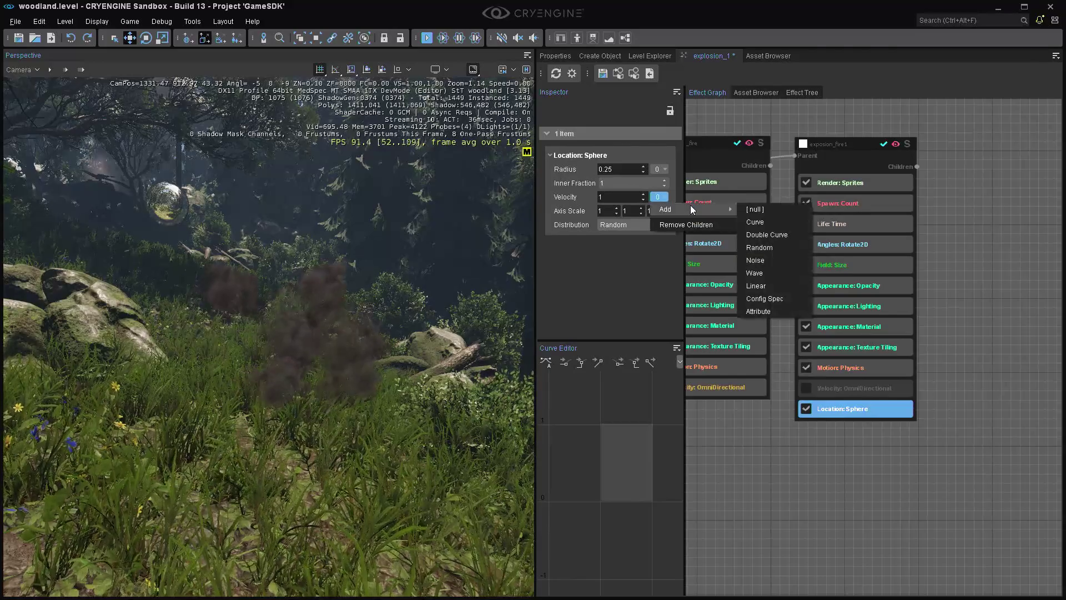
left_click(759, 248)
left_click_drag(641, 241, 581, 235)
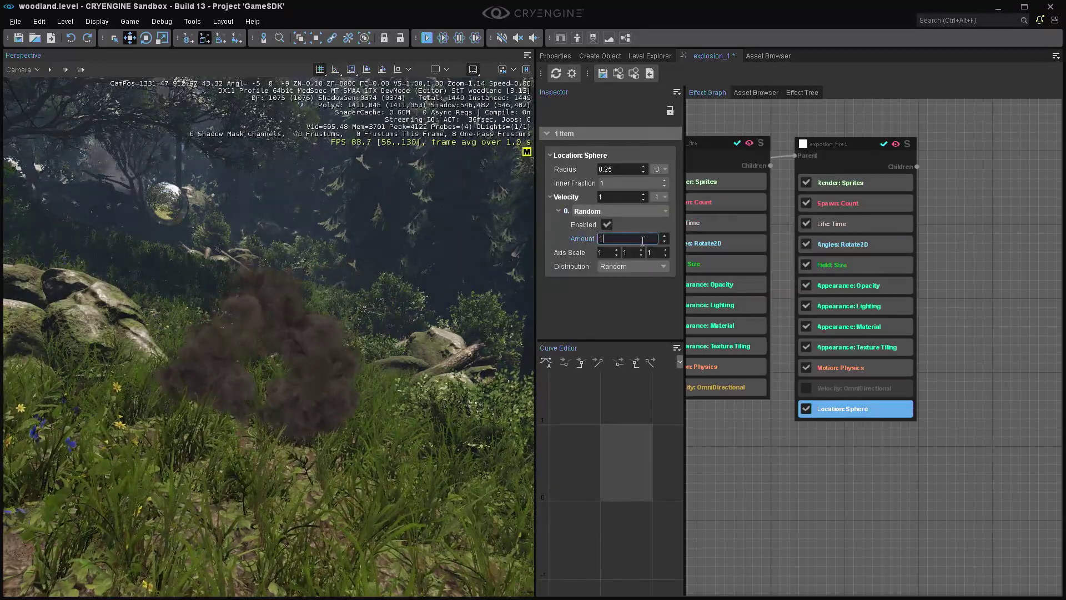
double_click(610, 198)
type(".5")
left_click(554, 257)
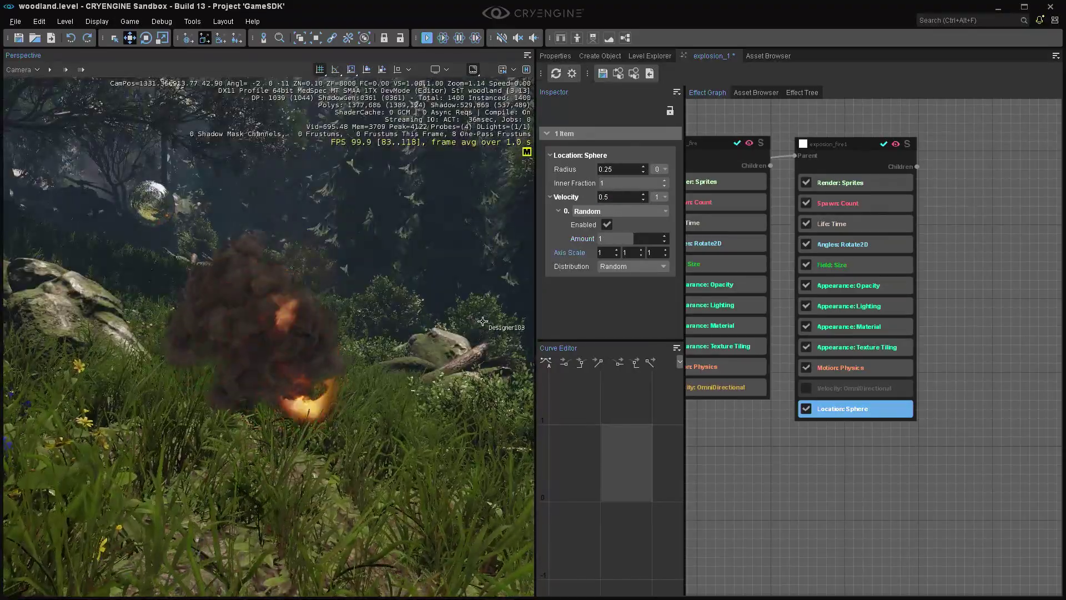
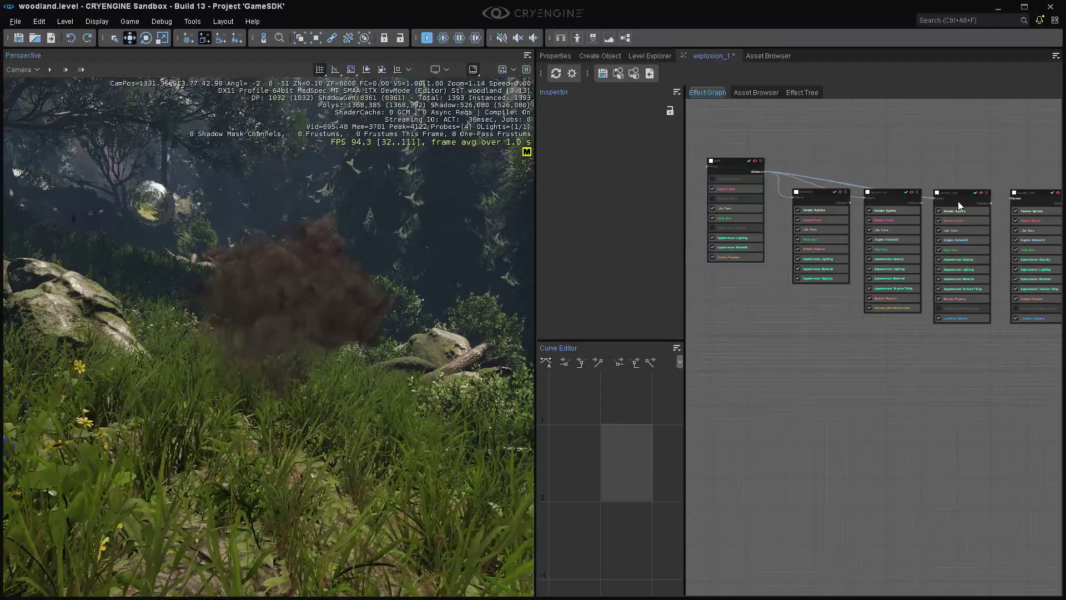
Set Sort Bias to 10 in the Render: Sprites feature of the duplicated component exposion_fire2.
middle_click_drag(1001, 197, 903, 159)
scroll(878, 185, "up", 2)
scroll(879, 187, "up", 2)
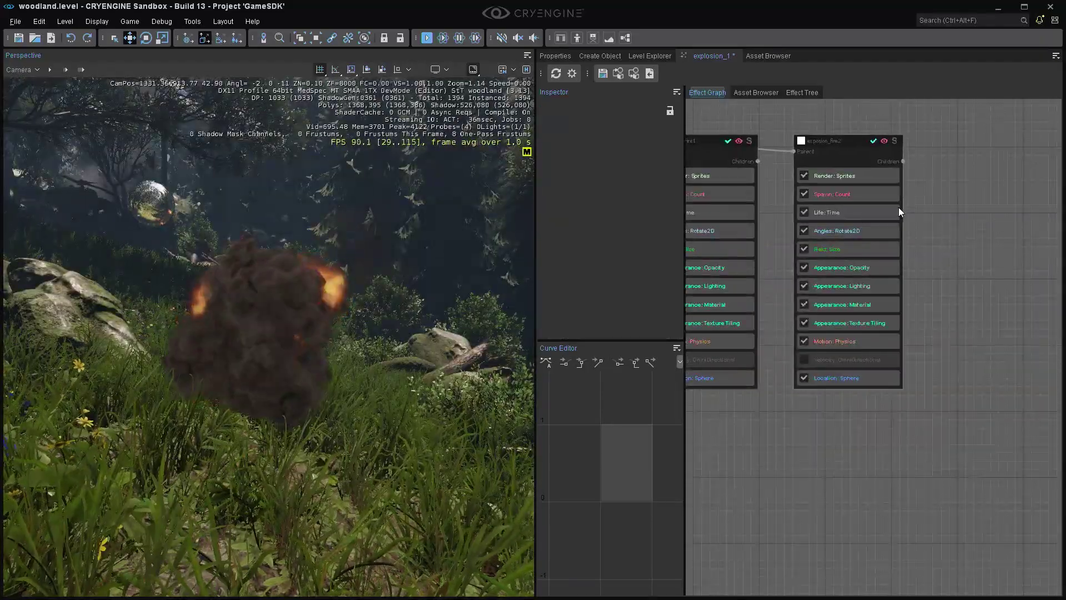
left_click(898, 214)
left_click(858, 177)
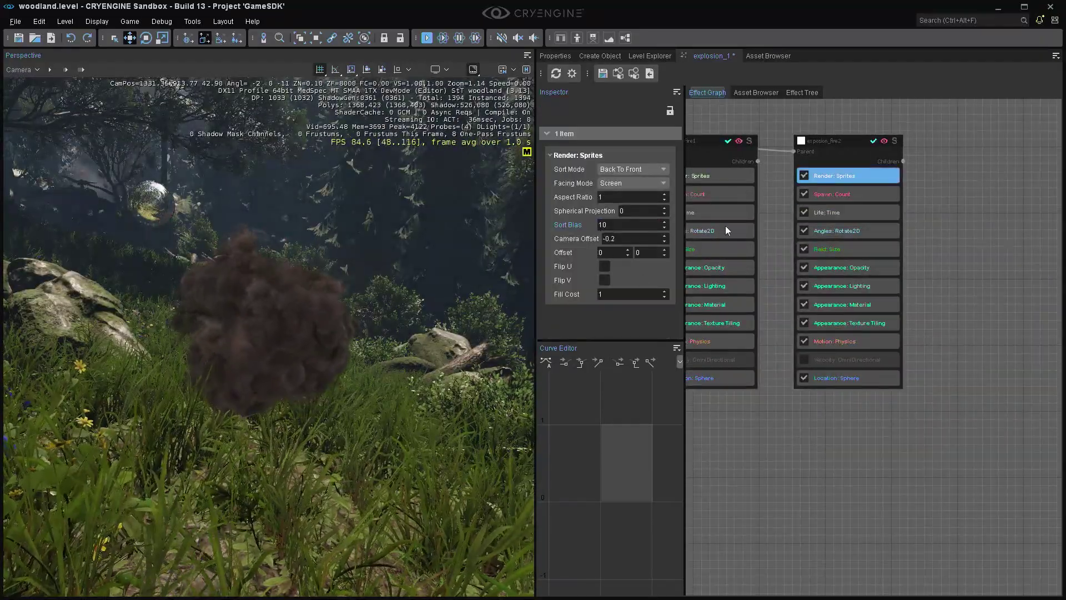
left_click(877, 141)
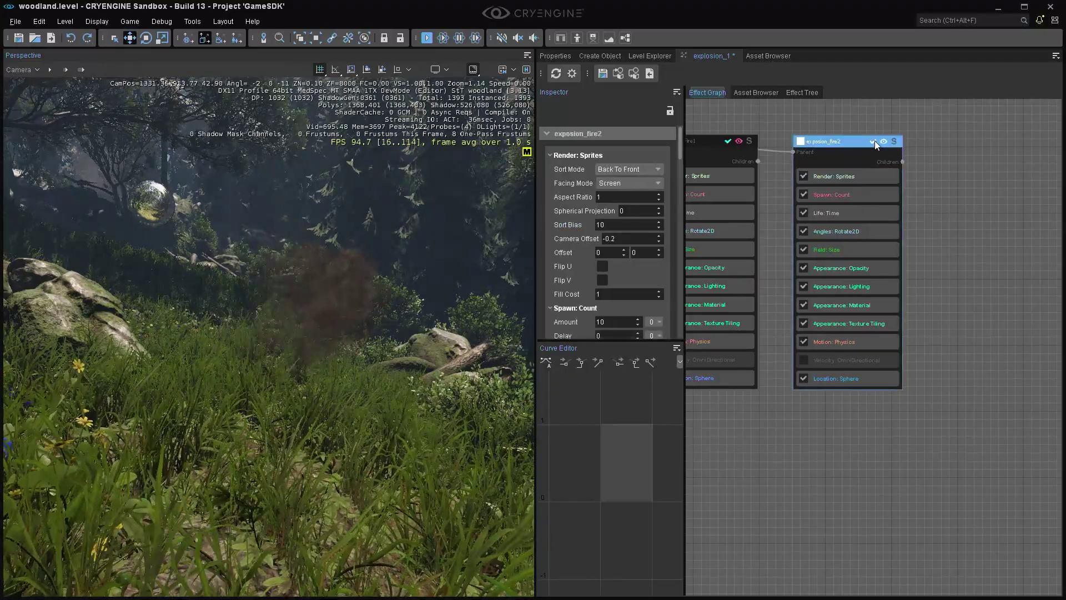
left_click(921, 199)
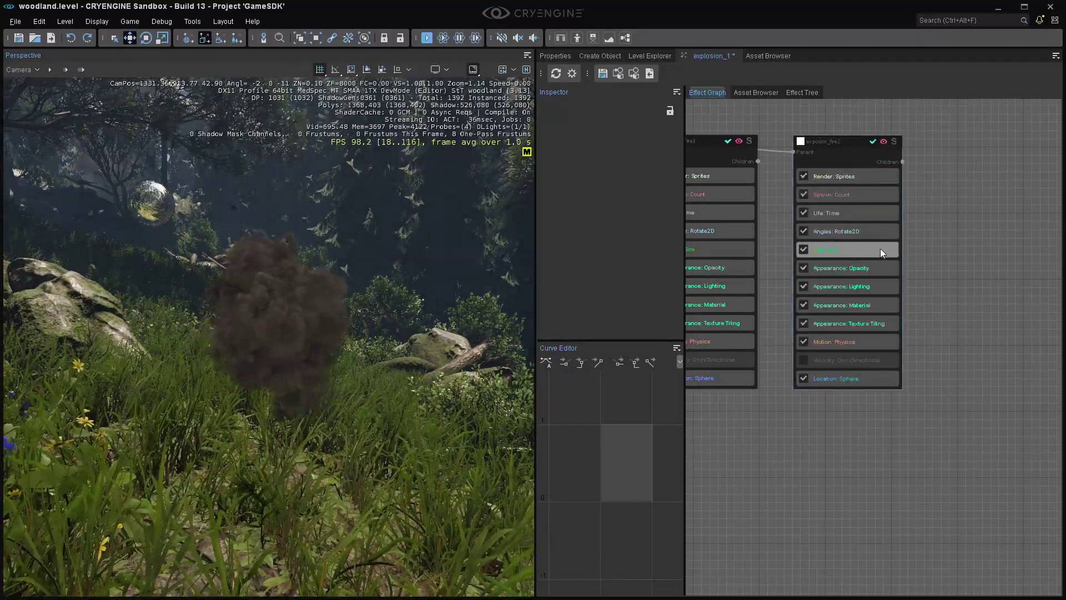
Set the Amount in exposion_fire2's Spawn: Count feature to 2.
left_click(864, 195)
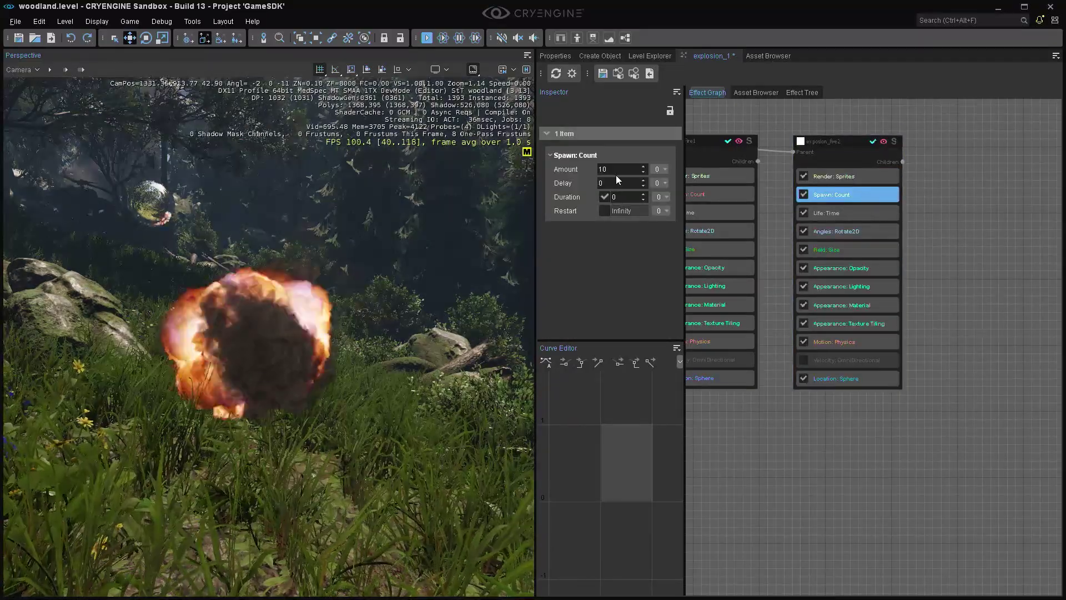
double_click(615, 167)
type("2")
left_click(920, 158)
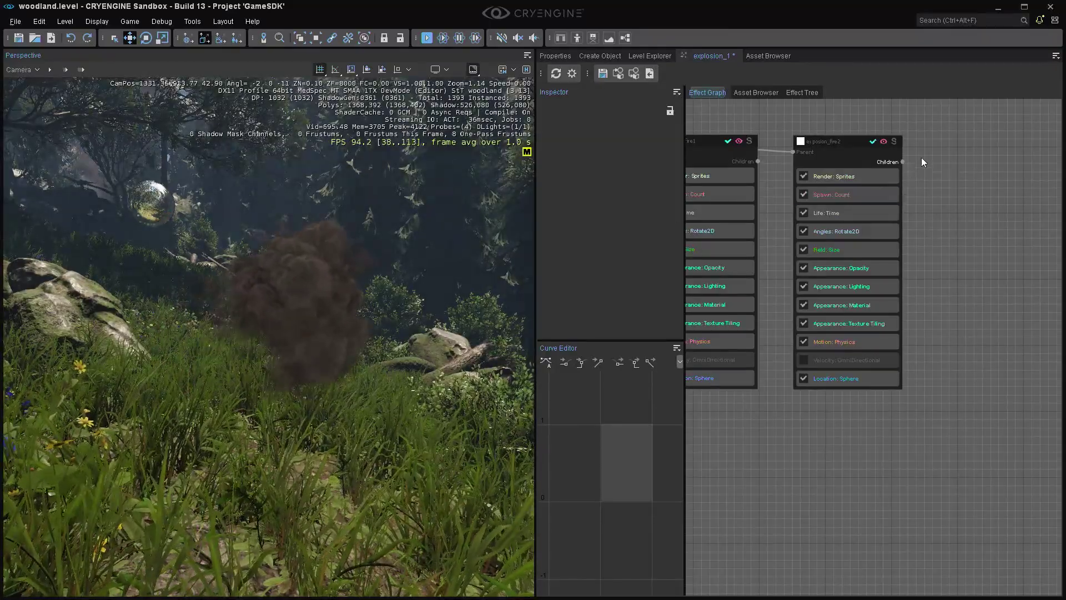
Open the Life Time value of exposion_fire2's Life: Time feature for editing and check the explosion in the level.
left_click(855, 214)
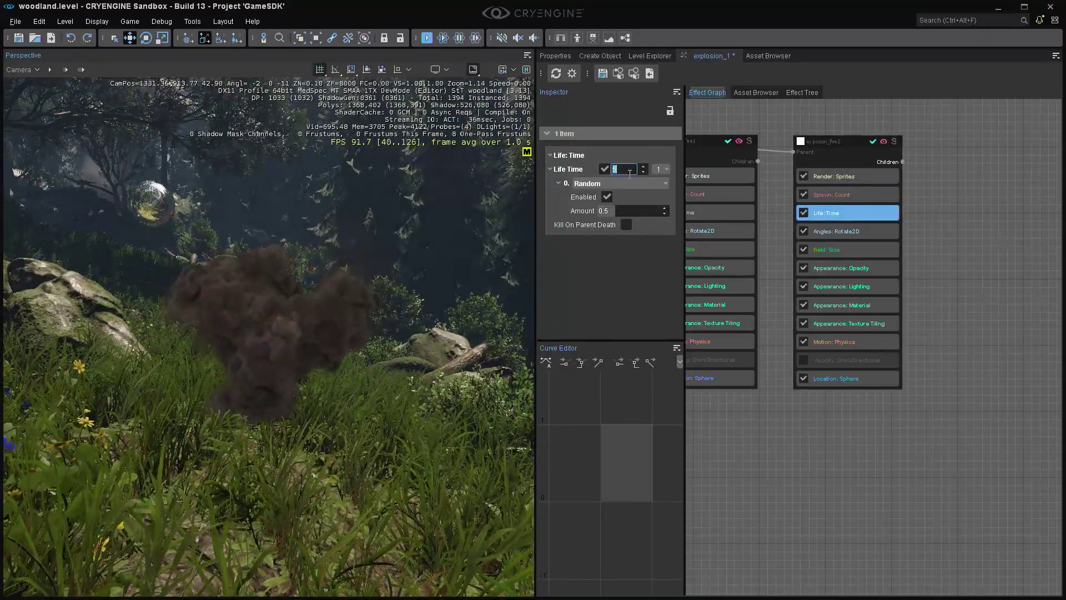
left_click(404, 311)
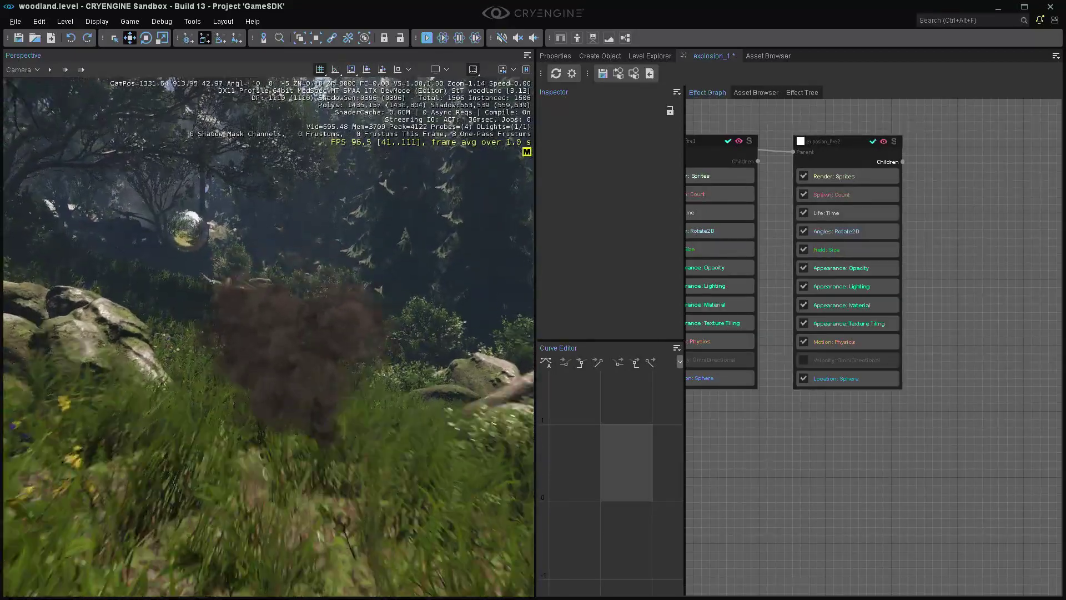
right_click_drag(407, 334, 424, 342)
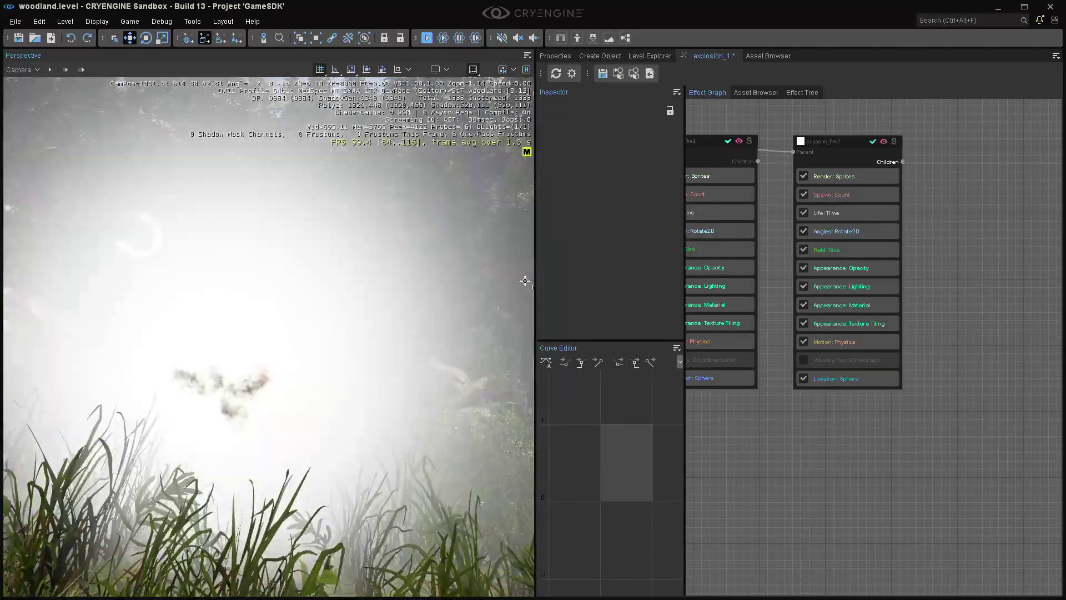
Add the advanced exposion_sparks component to the effect graph beside the existing fire components.
scroll(952, 218, "down", 3)
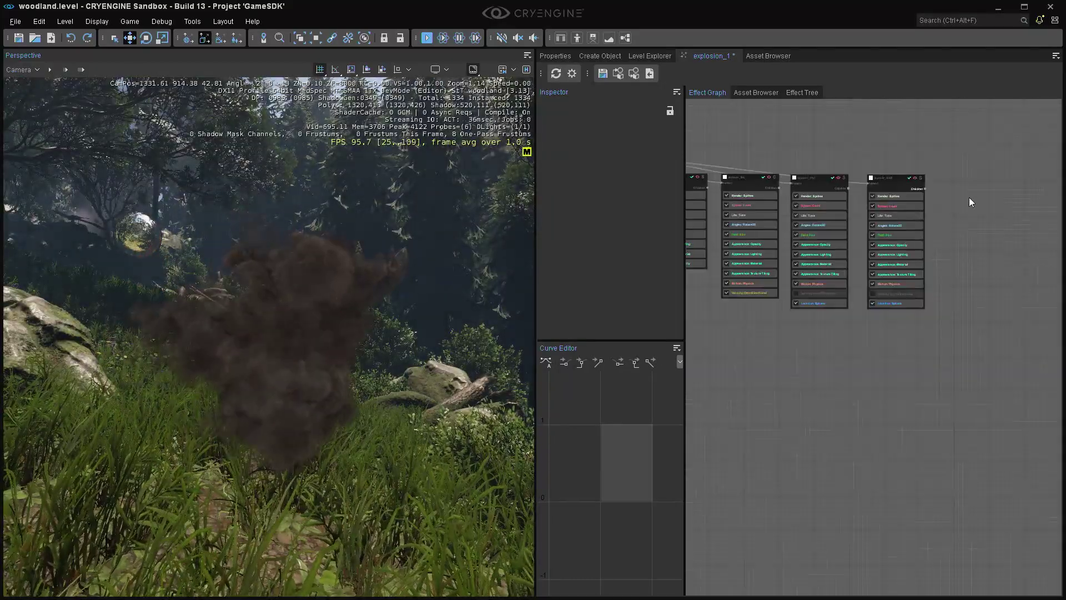
right_click(969, 196)
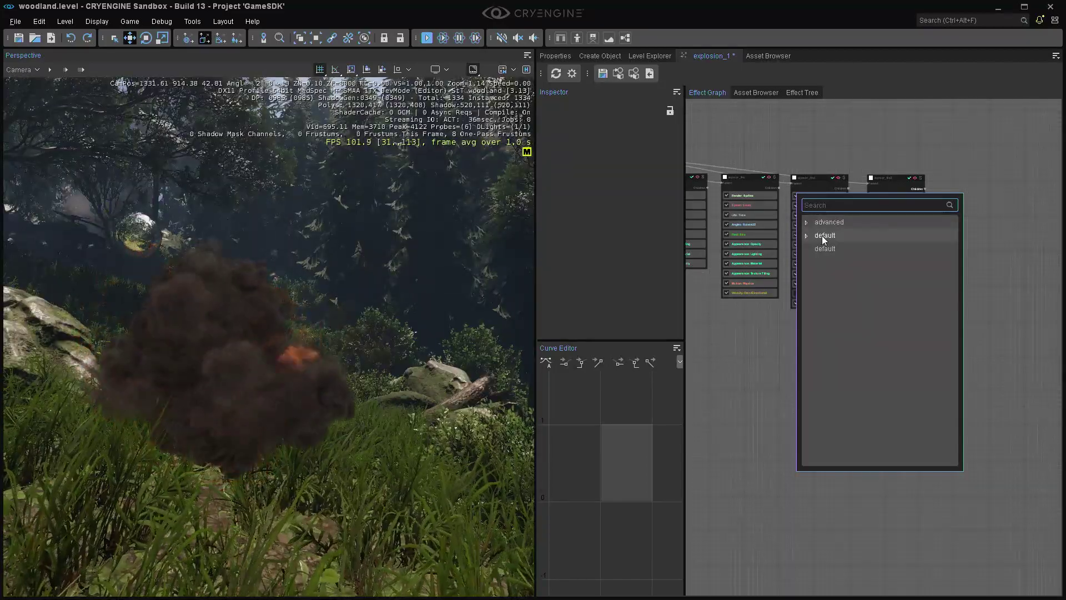
left_click(806, 222)
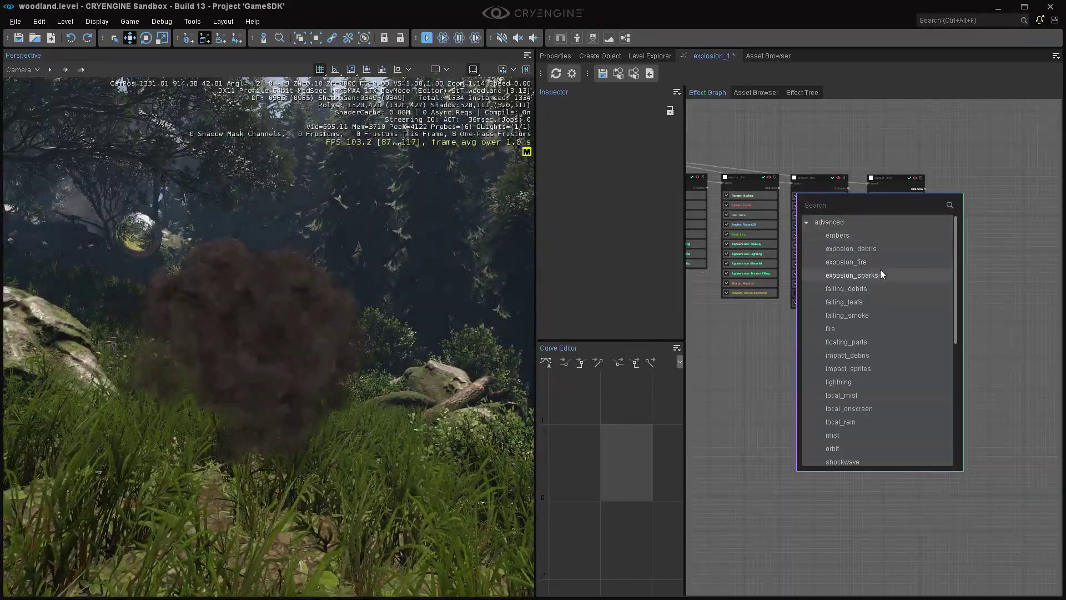
left_click(883, 273)
scroll(904, 203, "up", 3)
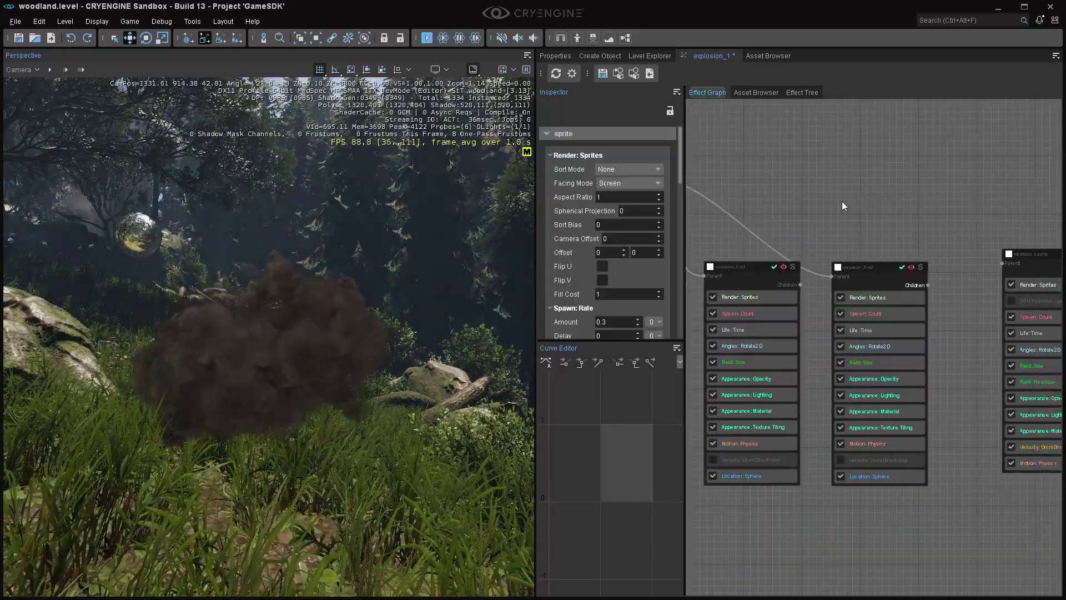
Connect the exposion_sparks component as a child of the parent sprite component.
scroll(777, 186, "down", 3)
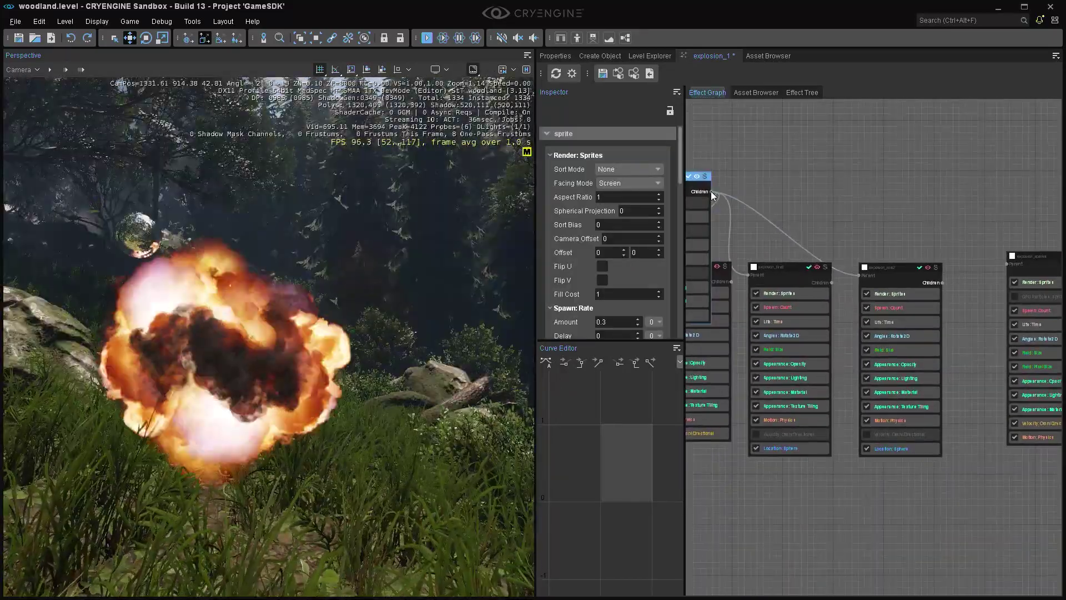
left_click_drag(711, 191, 1005, 263)
scroll(861, 209, "down", 2)
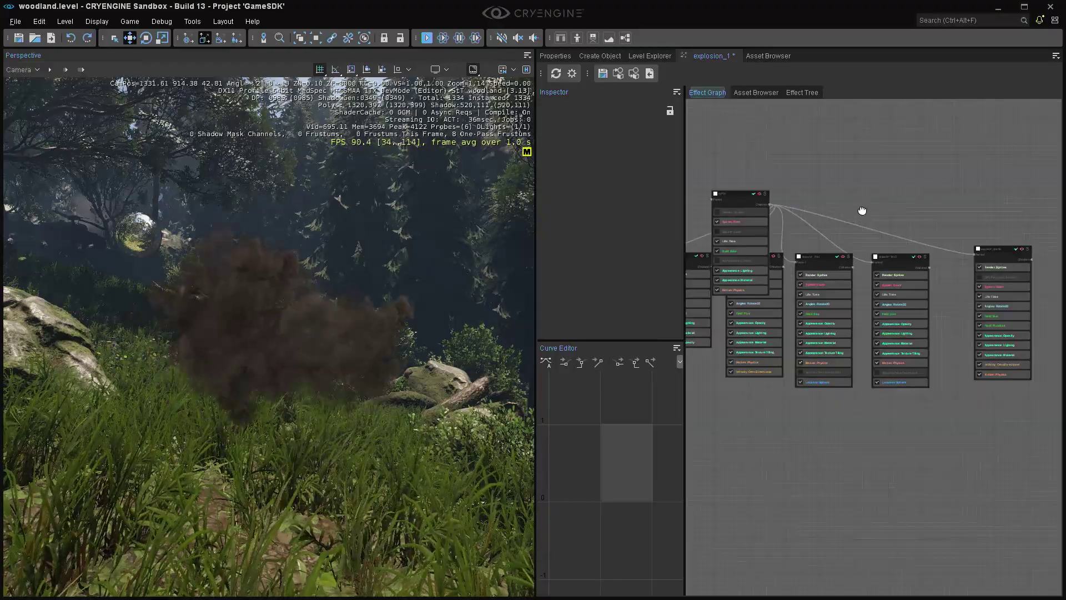
left_click_drag(861, 204, 692, 205)
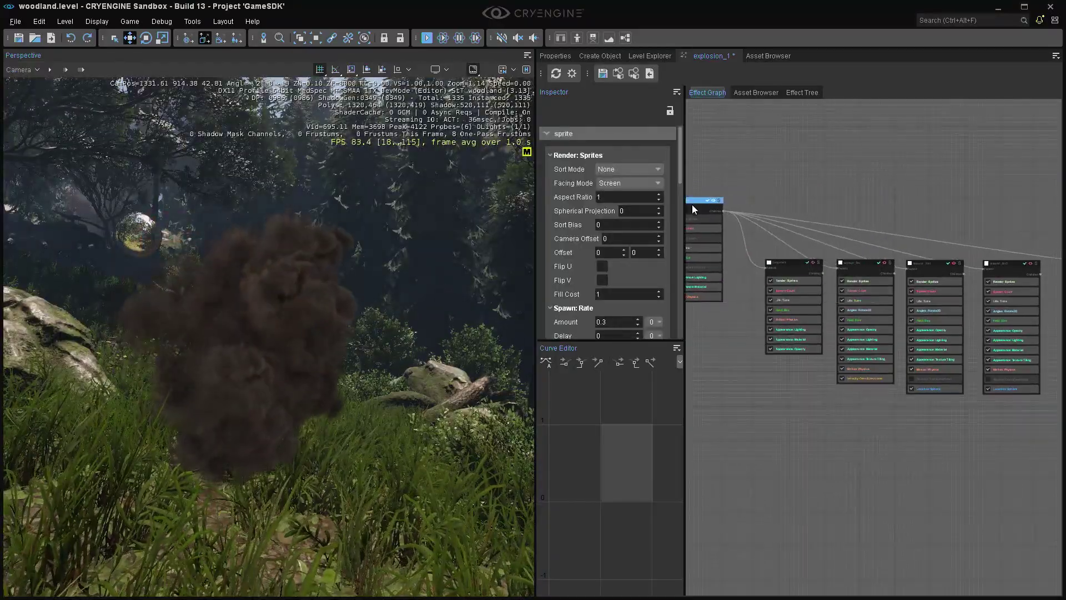
Examine the sparks in the level and the physics, velocity, size, rotation and spawn count features of exposion_sparks.
scroll(692, 204, "up", 4)
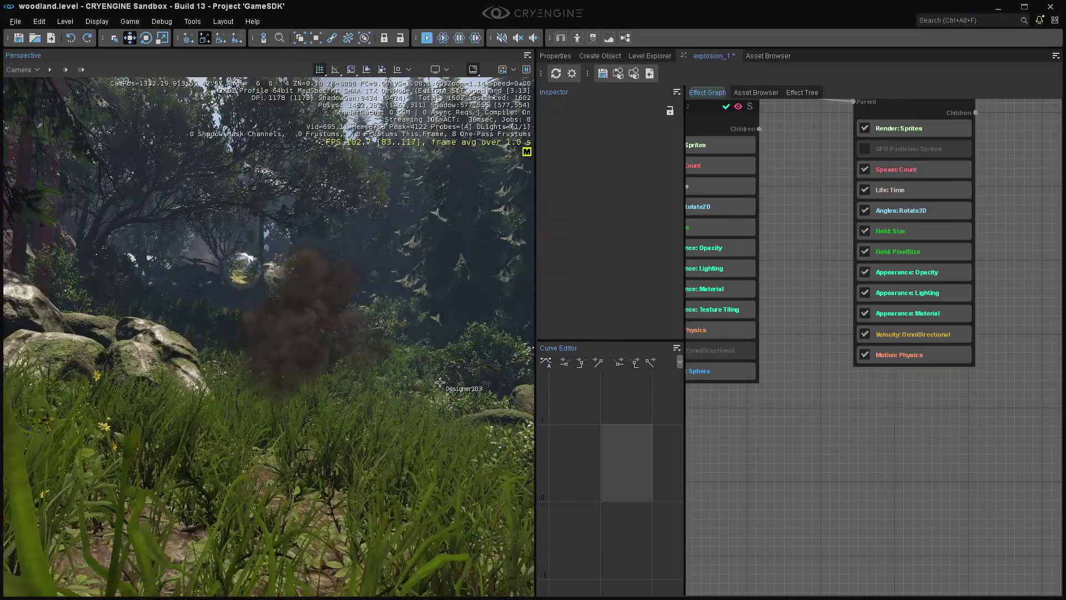
middle_click_drag(886, 206, 827, 201)
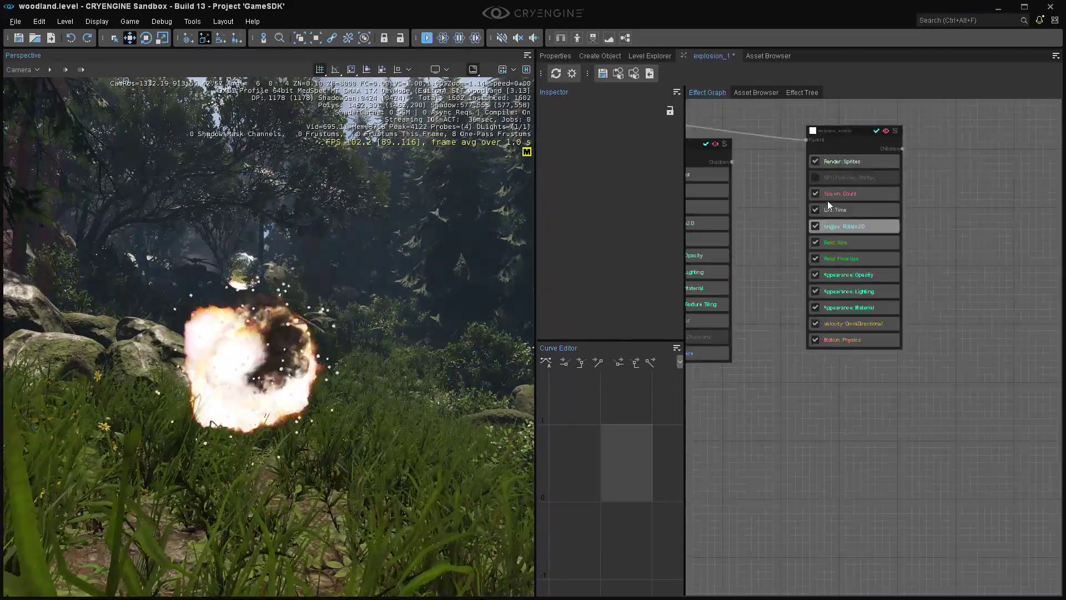
left_click(868, 347)
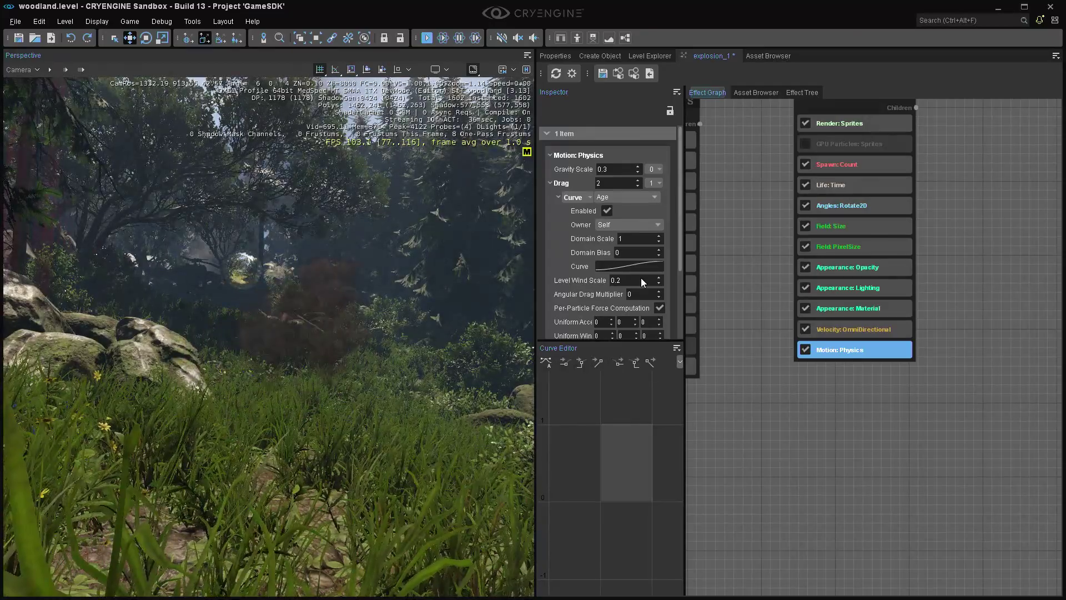
left_click(855, 329)
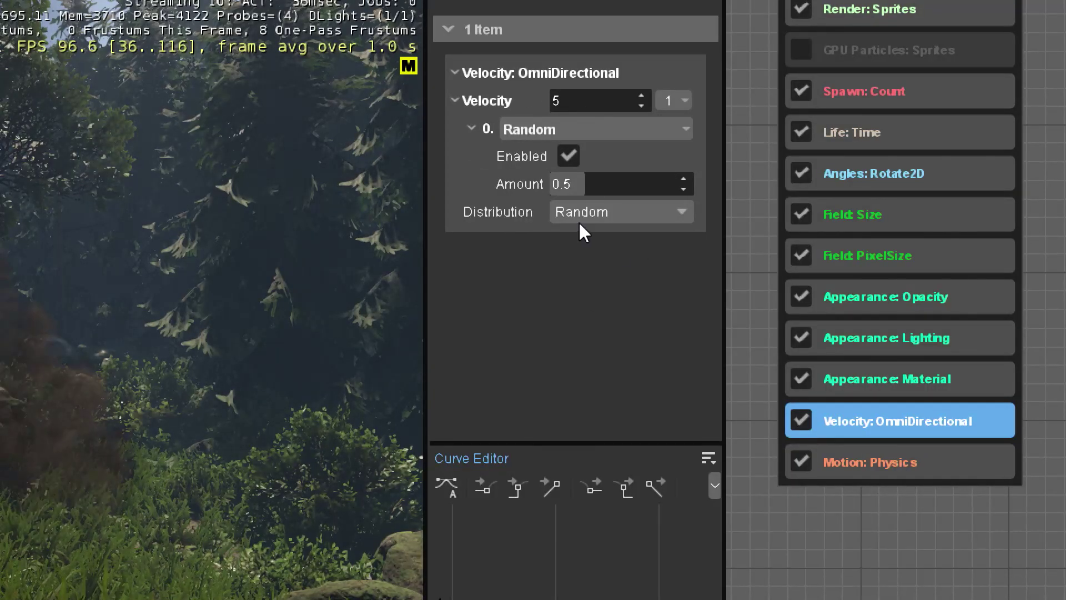
scroll(762, 227, "down", 2)
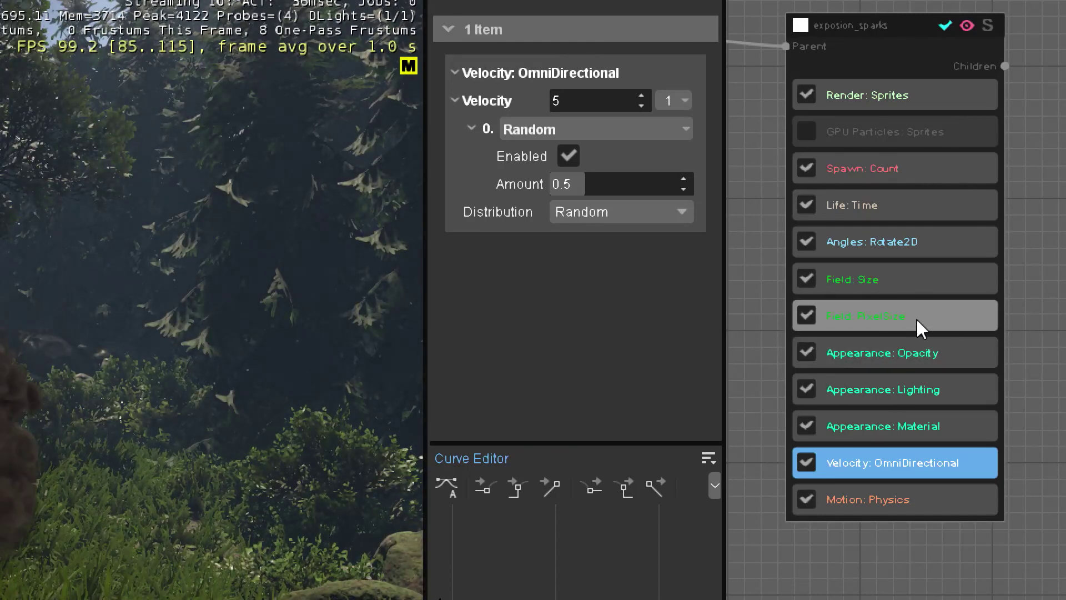
left_click(945, 282)
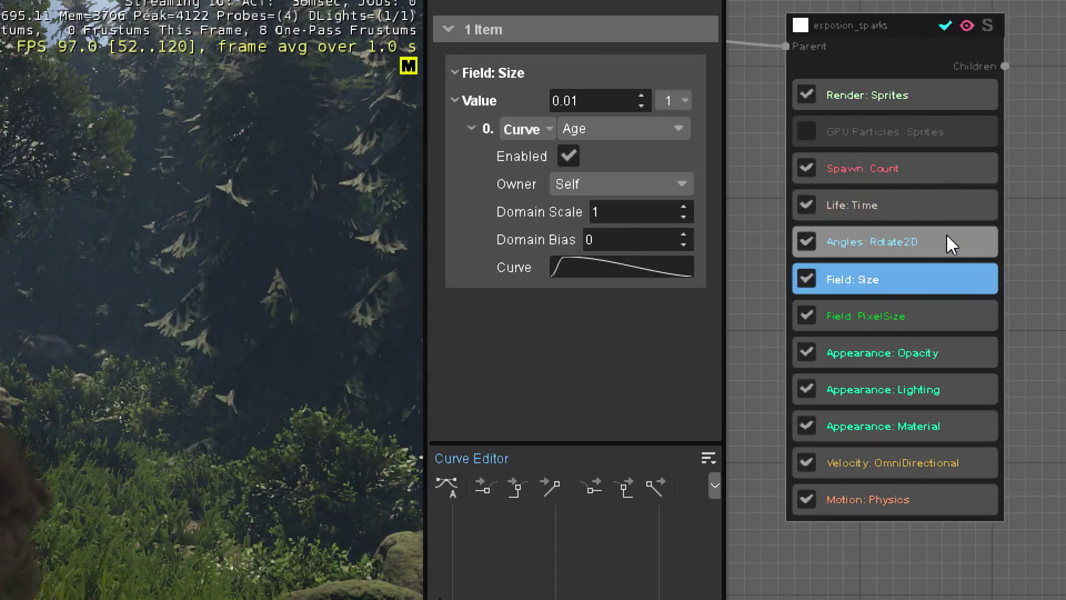
left_click(947, 241)
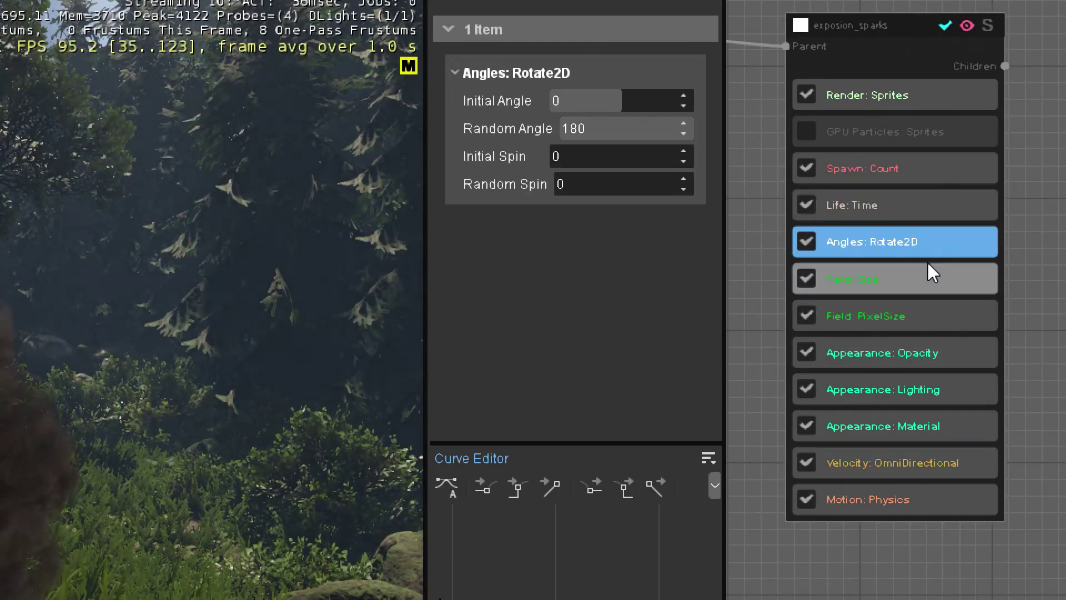
scroll(829, 283, "down", 2)
middle_click_drag(784, 299, 837, 295)
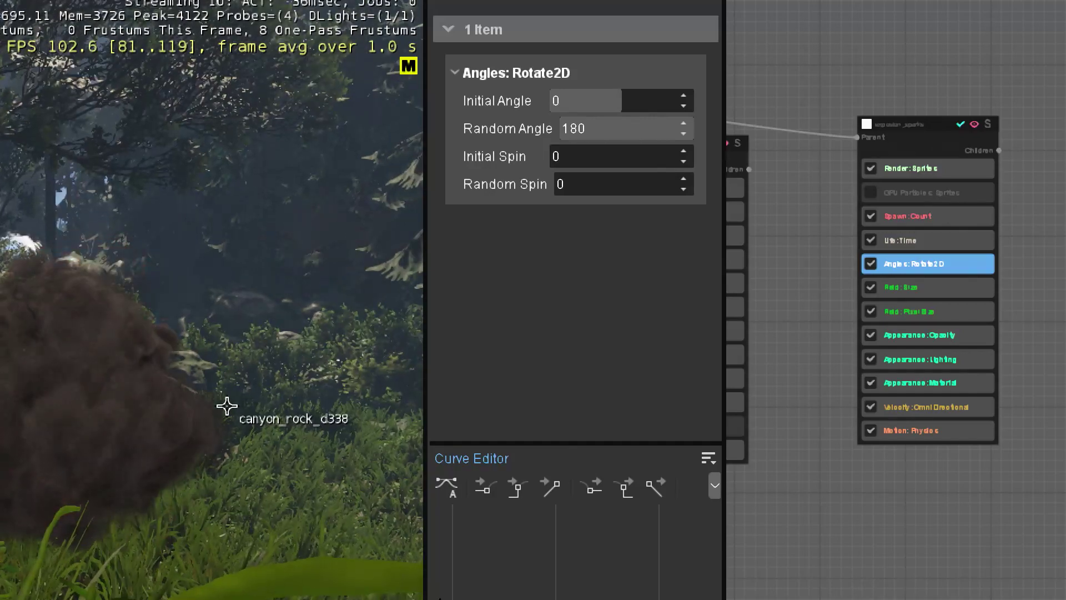
left_click(938, 216)
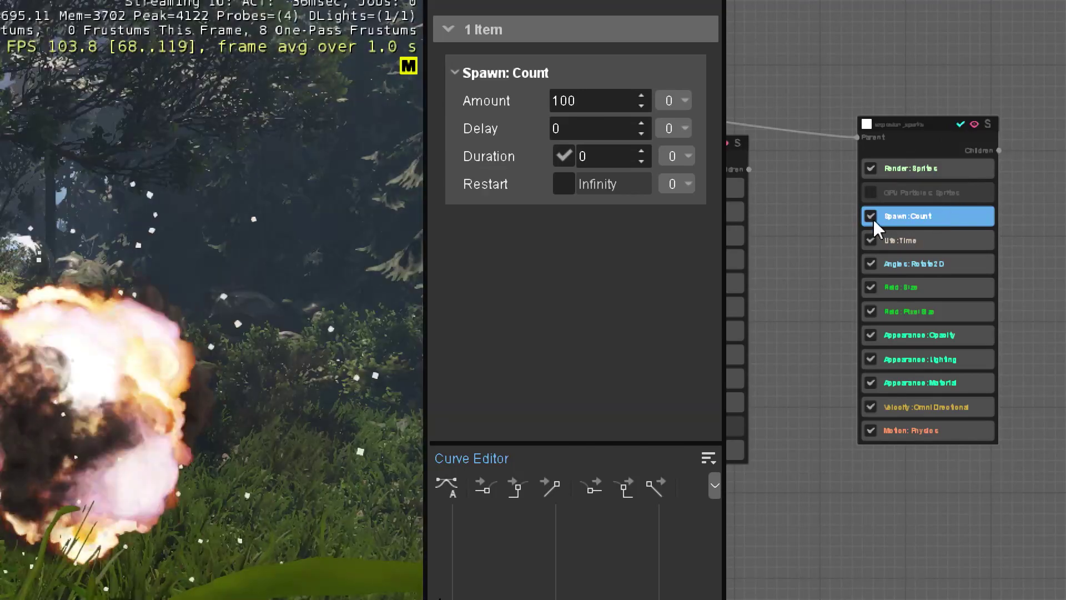
left_click(804, 234)
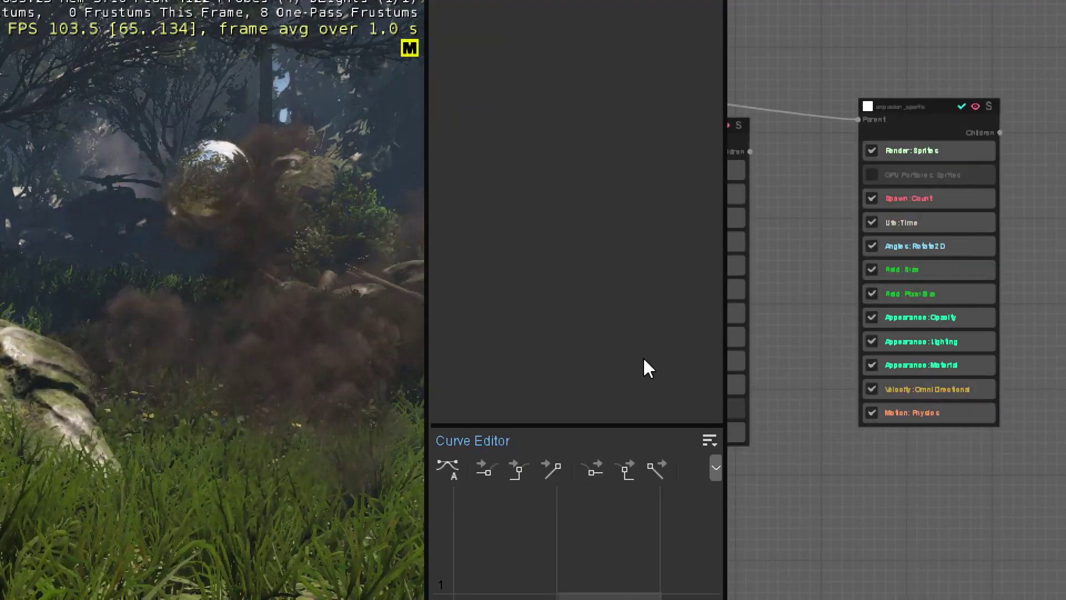
Add a default light component to an empty area of the effect graph.
scroll(846, 349, "down", 5)
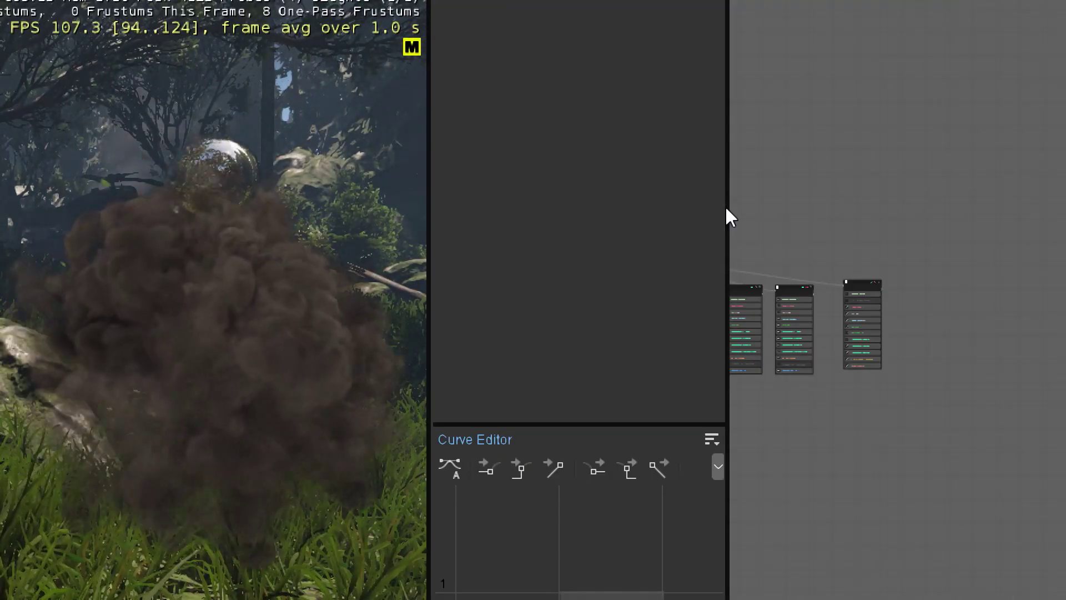
left_click_drag(725, 205, 596, 200)
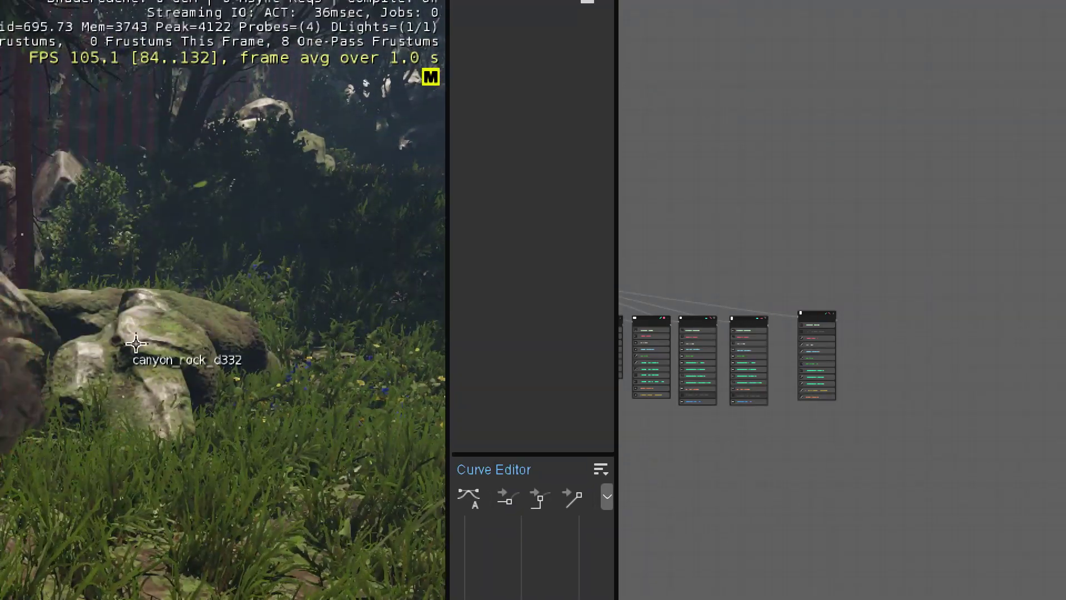
scroll(821, 194, "up", 5)
right_click(793, 223)
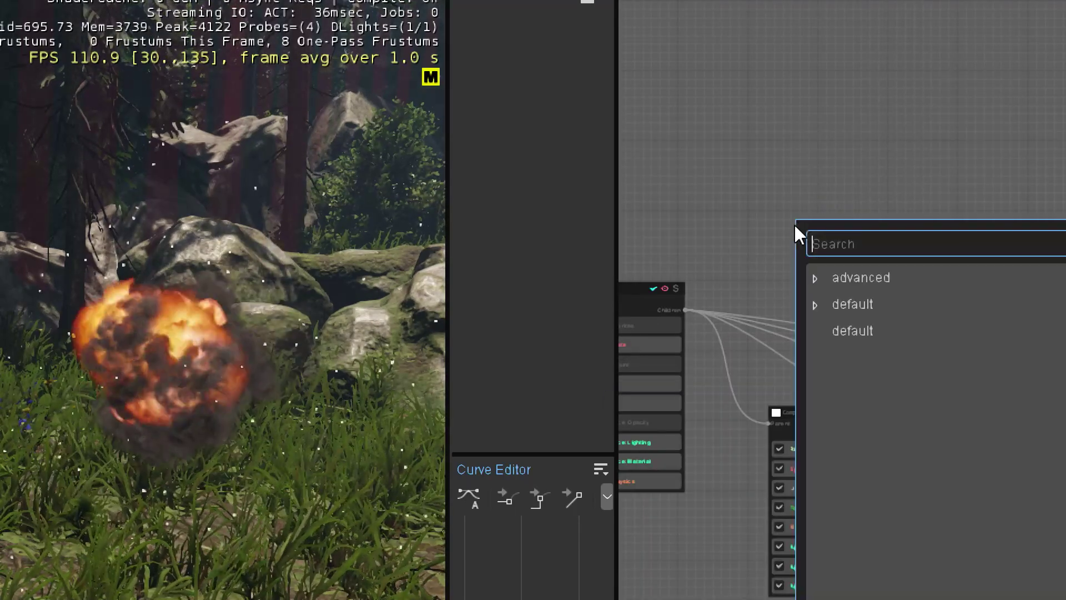
left_click(814, 304)
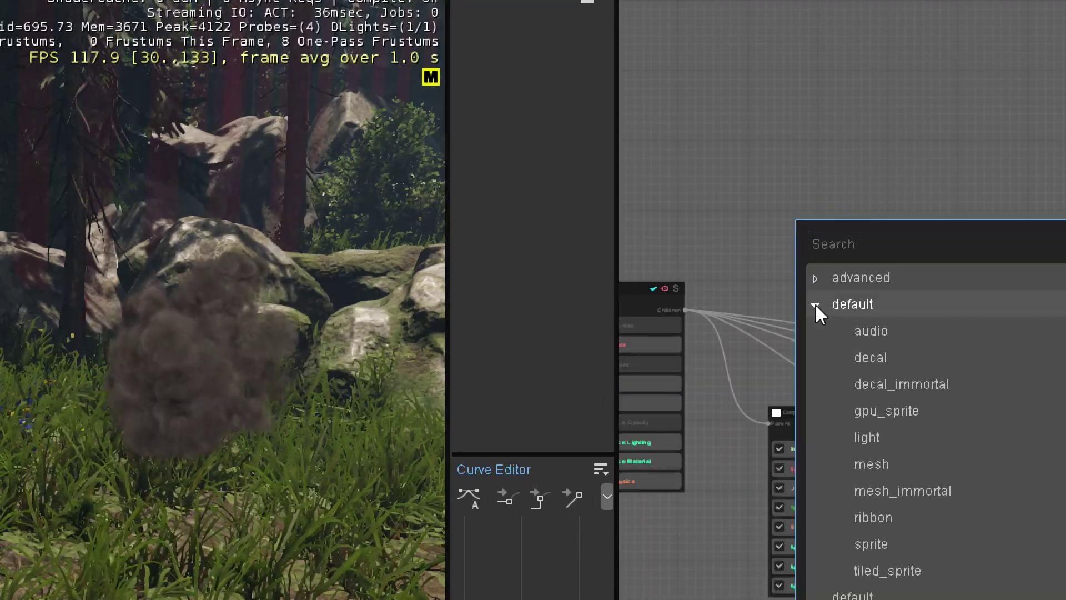
left_click(866, 438)
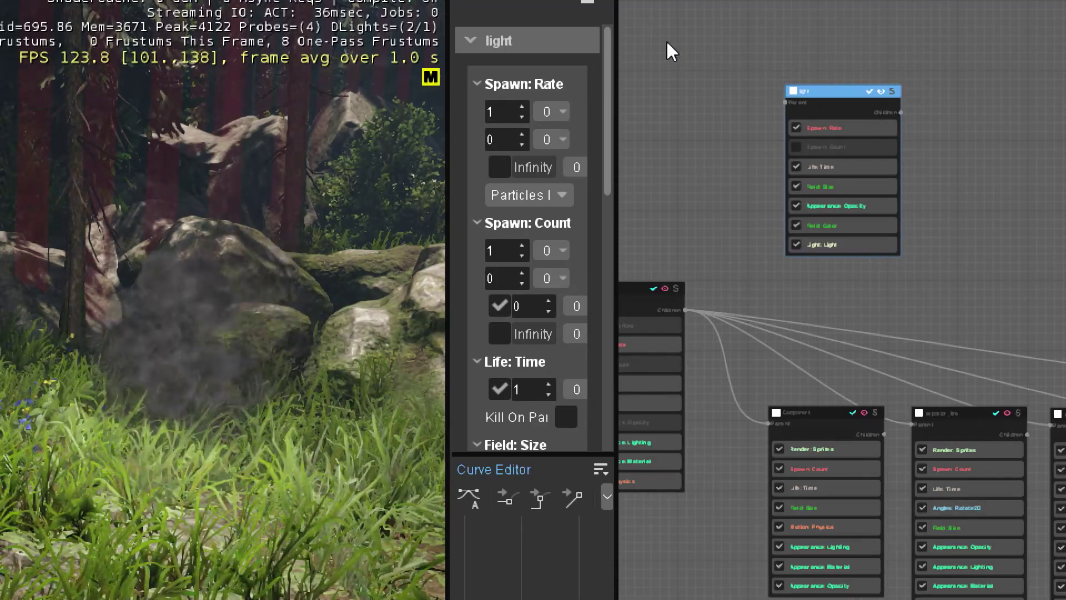
Disable Spawn: Rate and enable Spawn: Count on the light component, and widen the Inspector.
left_click(824, 128)
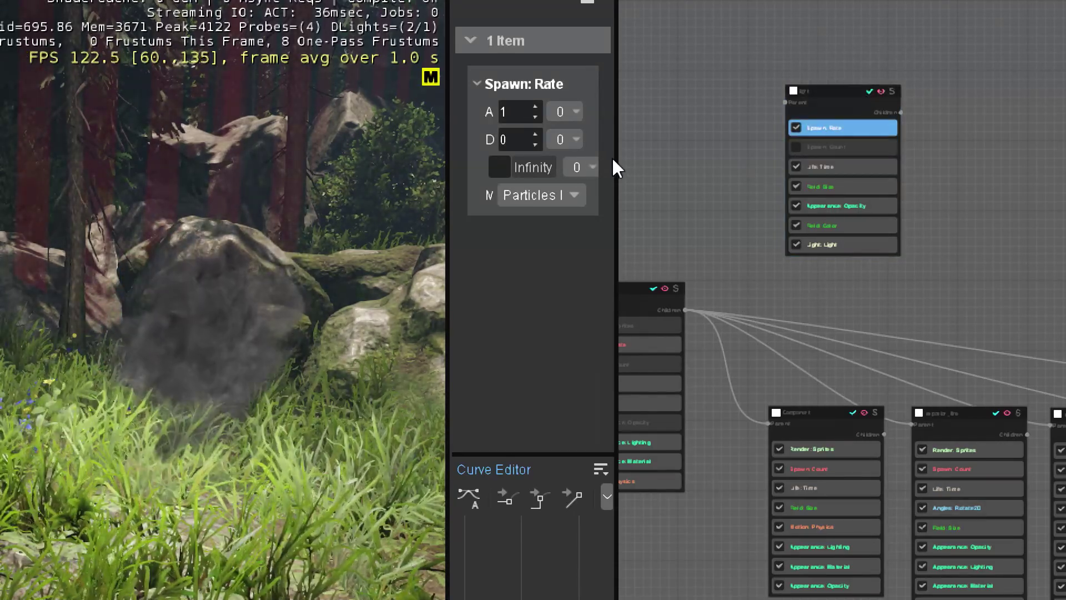
left_click_drag(613, 158, 752, 163)
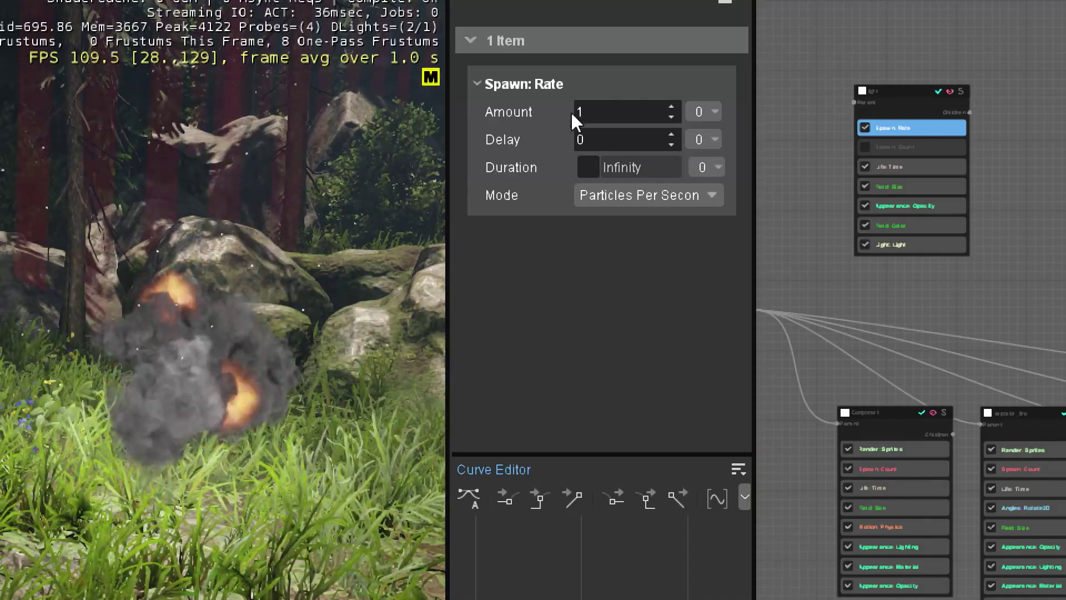
scroll(888, 142, "up", 3)
left_click(891, 161)
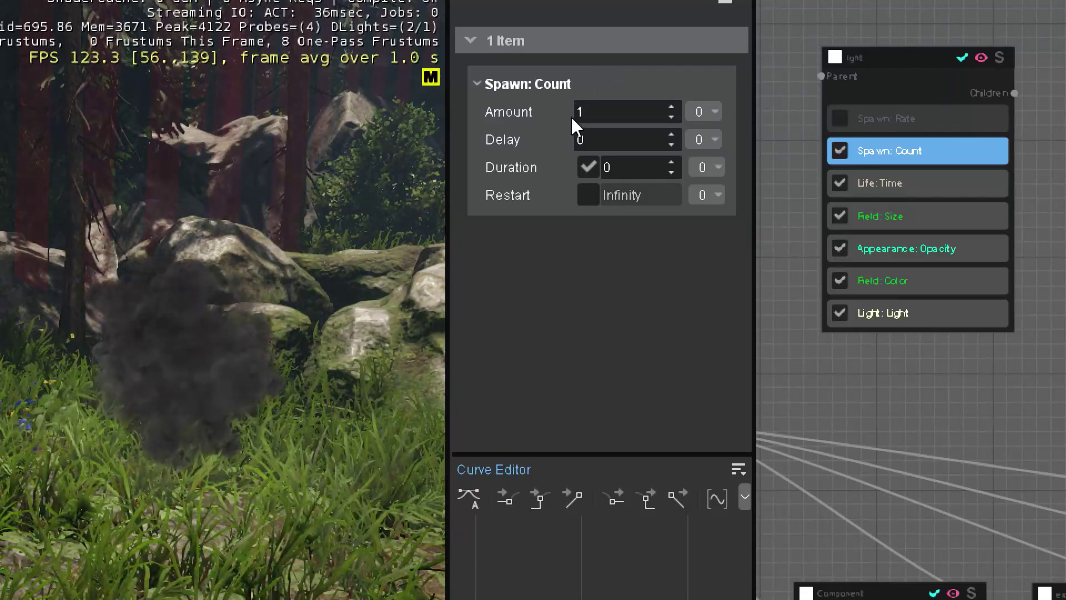
left_click(815, 316)
Connect the light component as a child of the parent sprite component and check it in the level.
scroll(815, 316, "down", 3)
left_click_drag(780, 345, 895, 99)
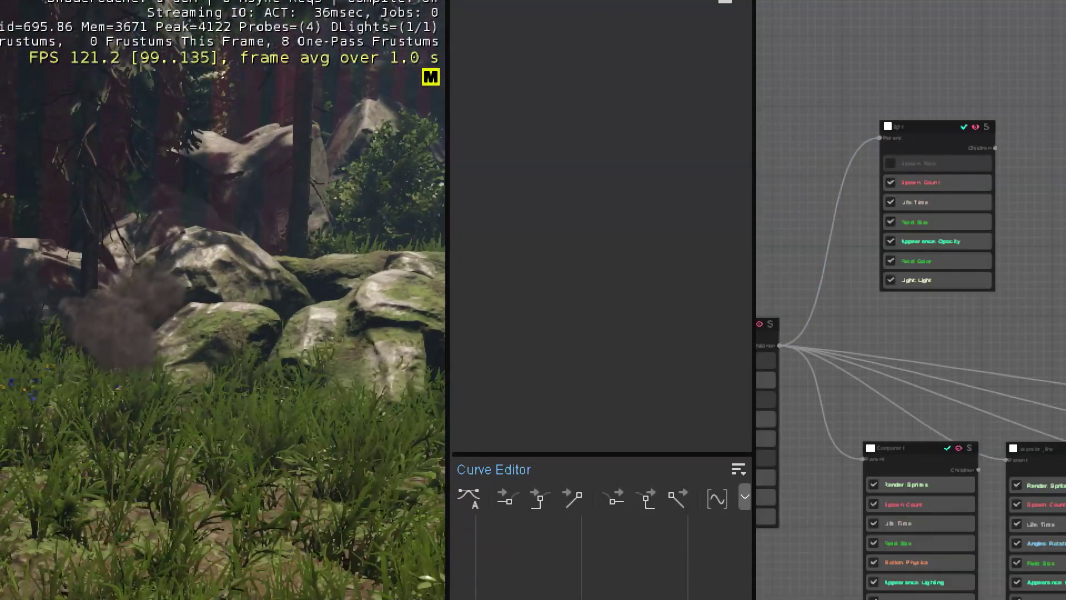
left_click(331, 385)
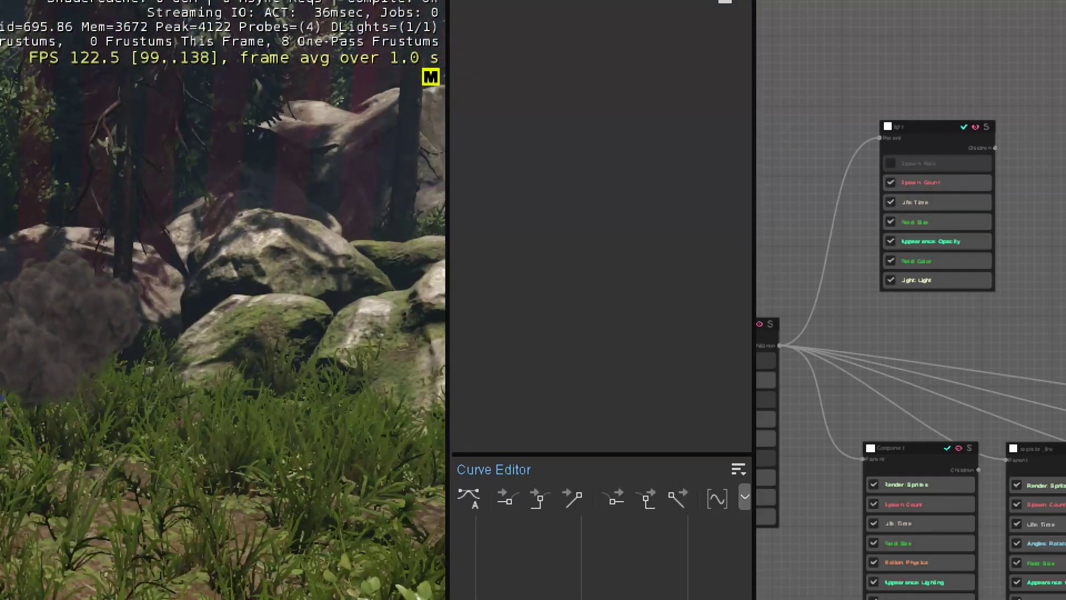
Set the Intensity to 50 in the light component's Light: Light feature.
left_click(916, 280)
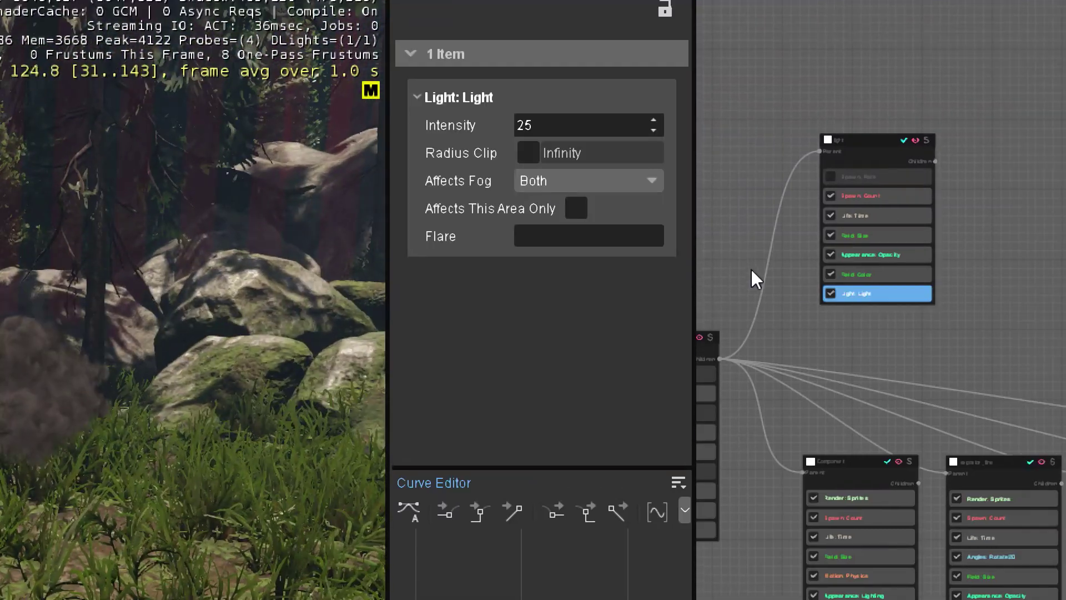
left_click(559, 132)
type("50")
key("Return")
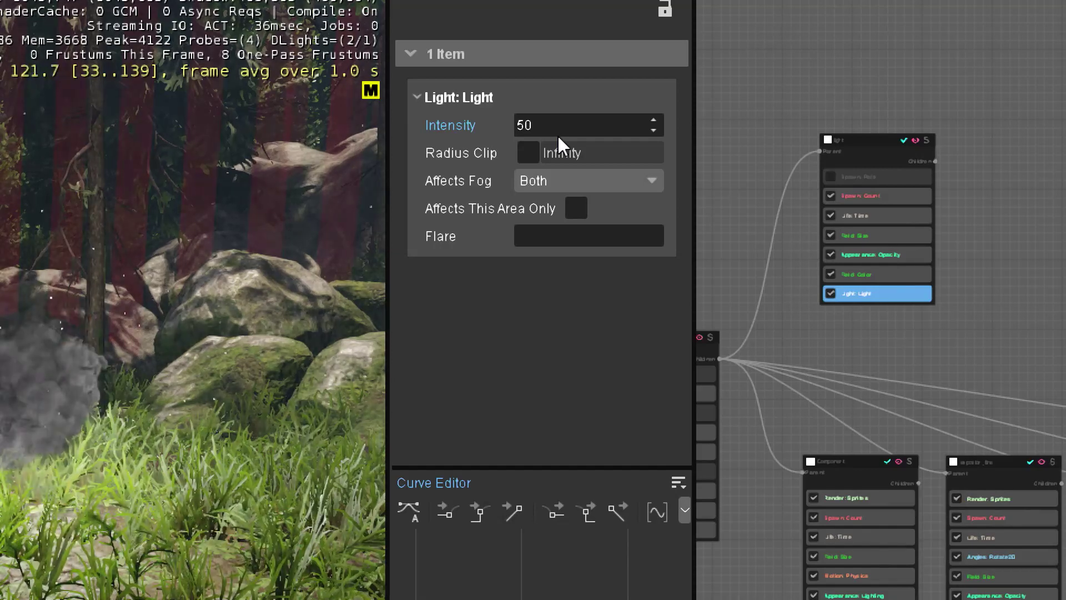
Set the Life Time of the light component to 0.5 in its Life: Time feature.
left_click(877, 216)
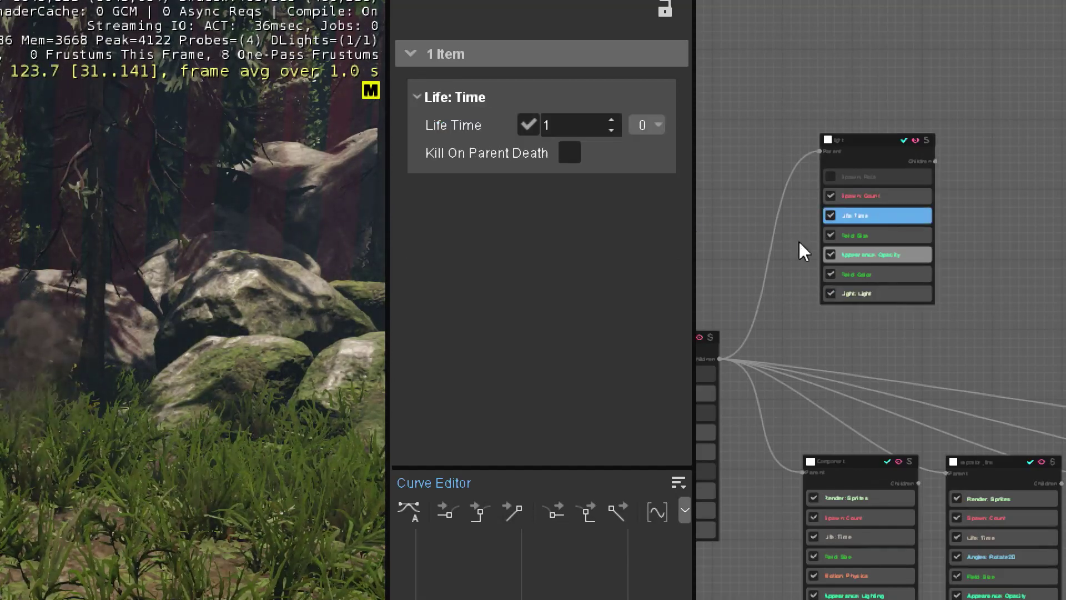
left_click(561, 122)
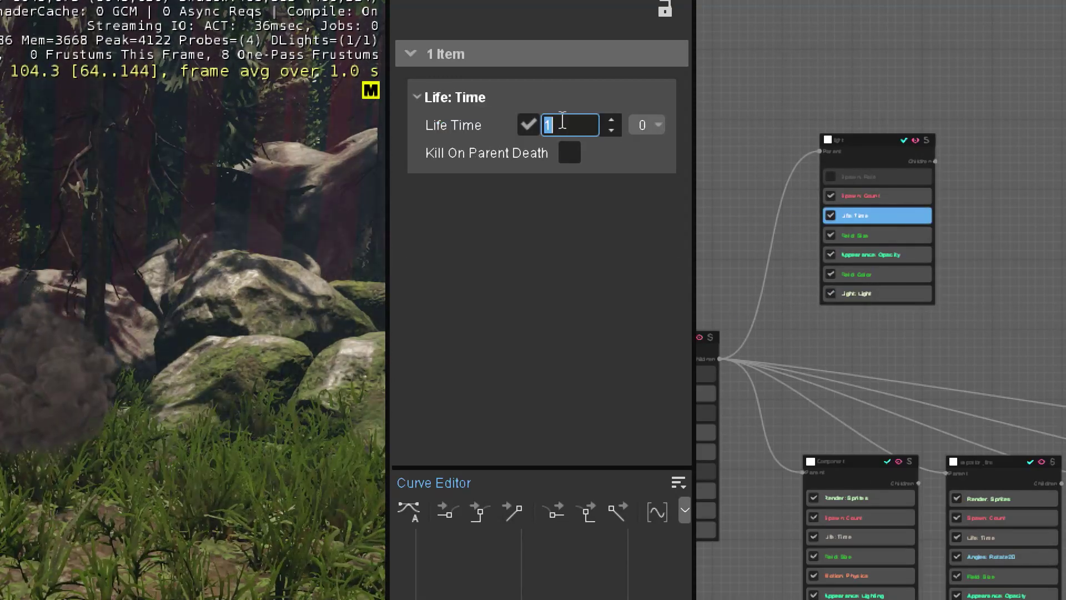
type("0.5")
key("Return")
Set the light component's Field: Color to a pale orange.
left_click(872, 235)
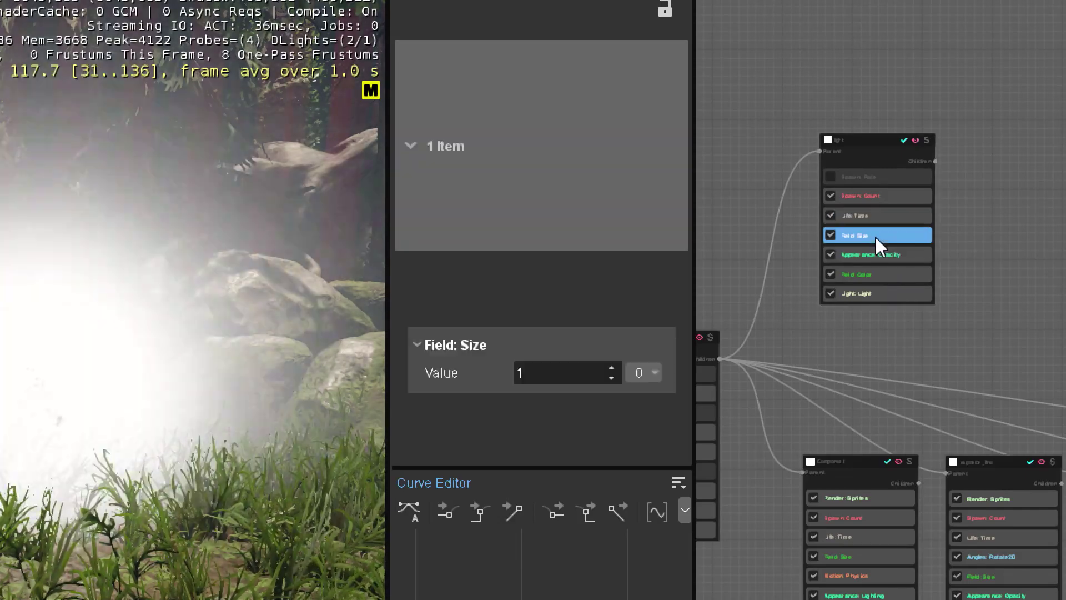
left_click(882, 274)
scroll(886, 272, "up", 3)
left_click(486, 125)
left_click_drag(490, 178, 518, 302)
left_click(572, 112)
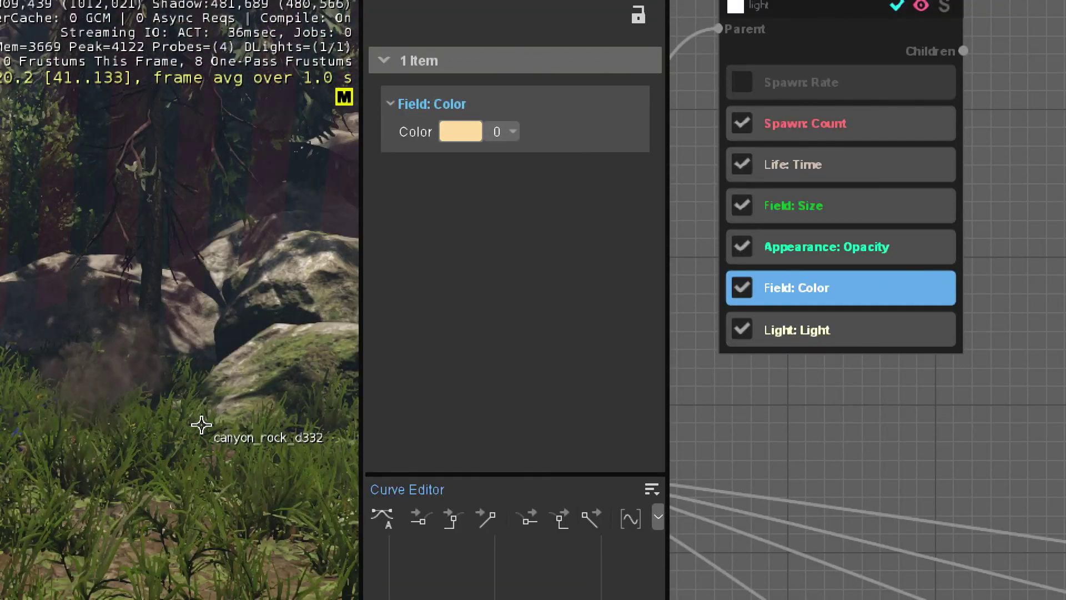
Review the Size, Opacity and Light feature settings of the light node in the effect graph.
scroll(920, 391, "down", 4)
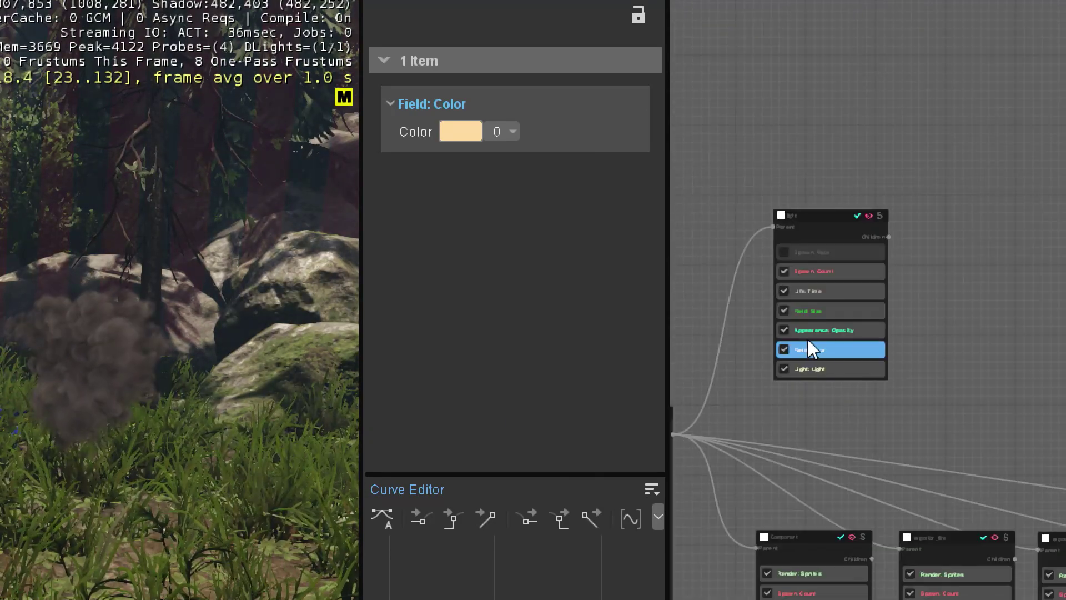
middle_click_drag(726, 433, 757, 316)
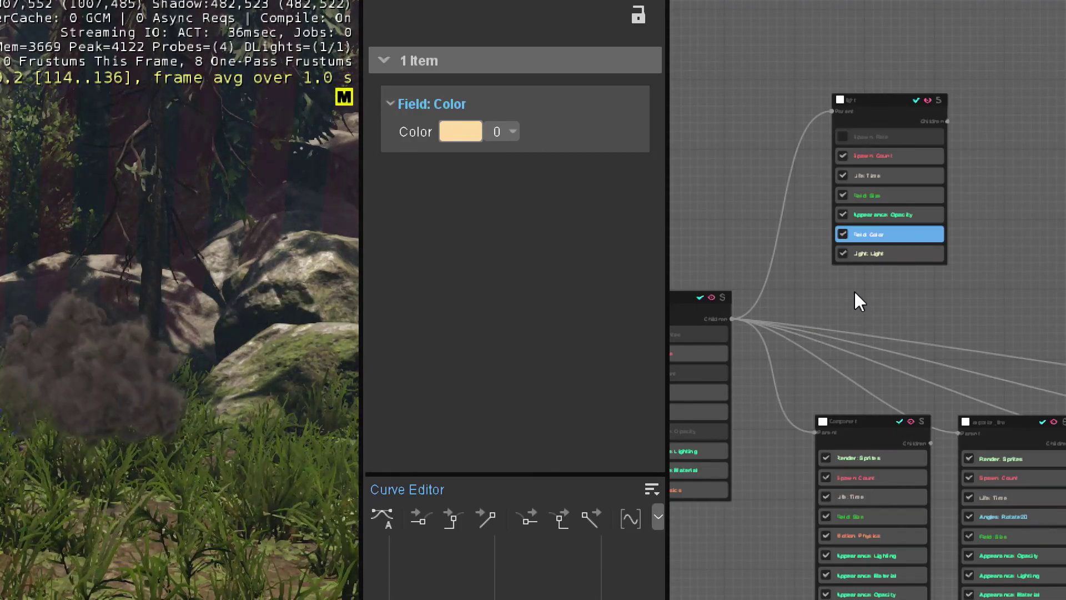
scroll(929, 205, "up", 4)
left_click(859, 187)
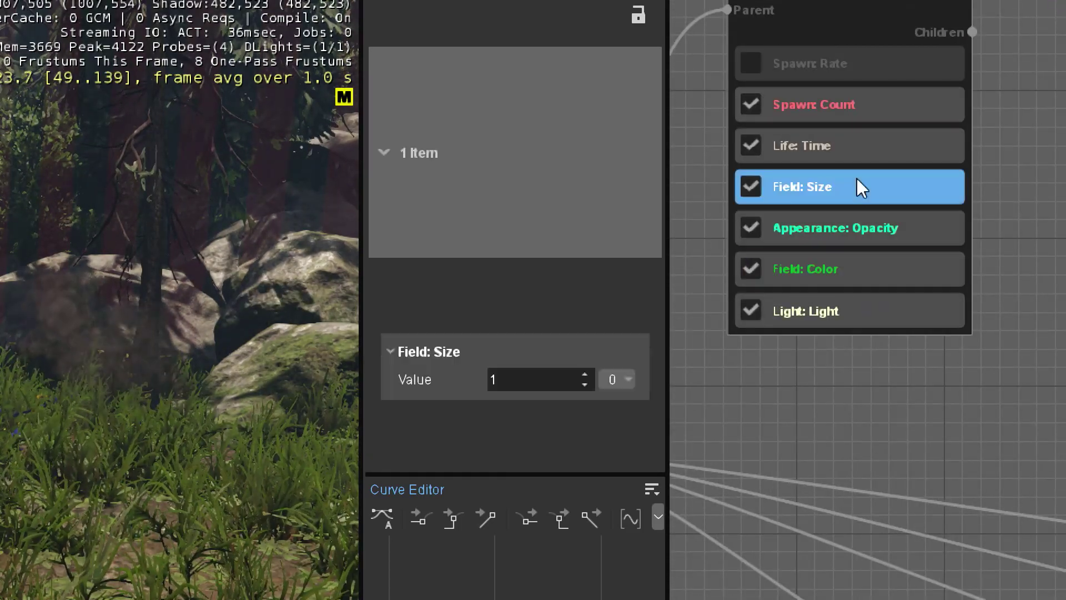
left_click(869, 229)
left_click(863, 309)
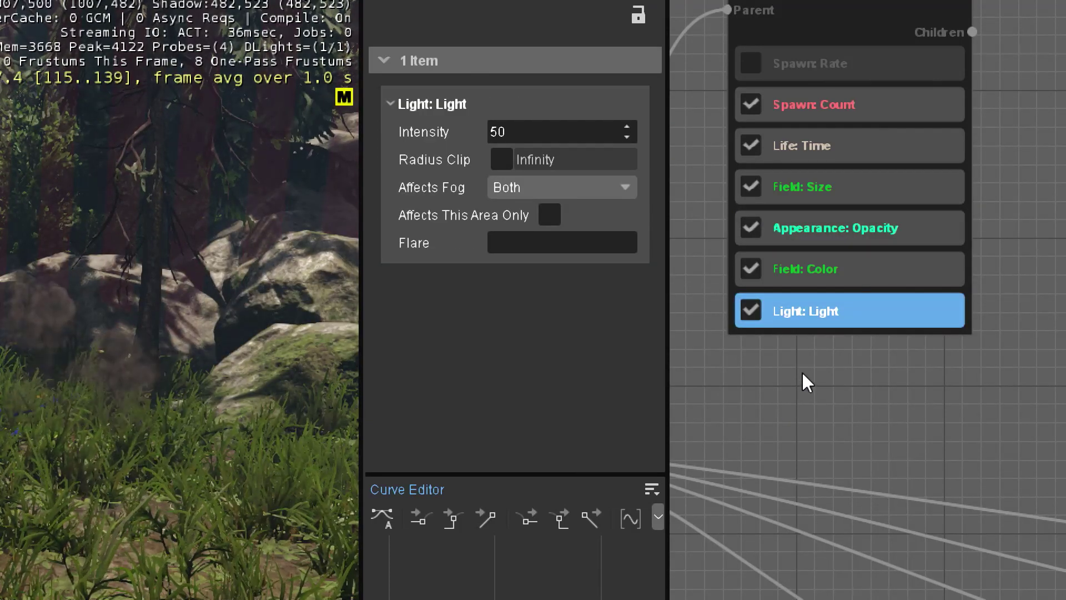
left_click(837, 380)
scroll(839, 361, "down", 1)
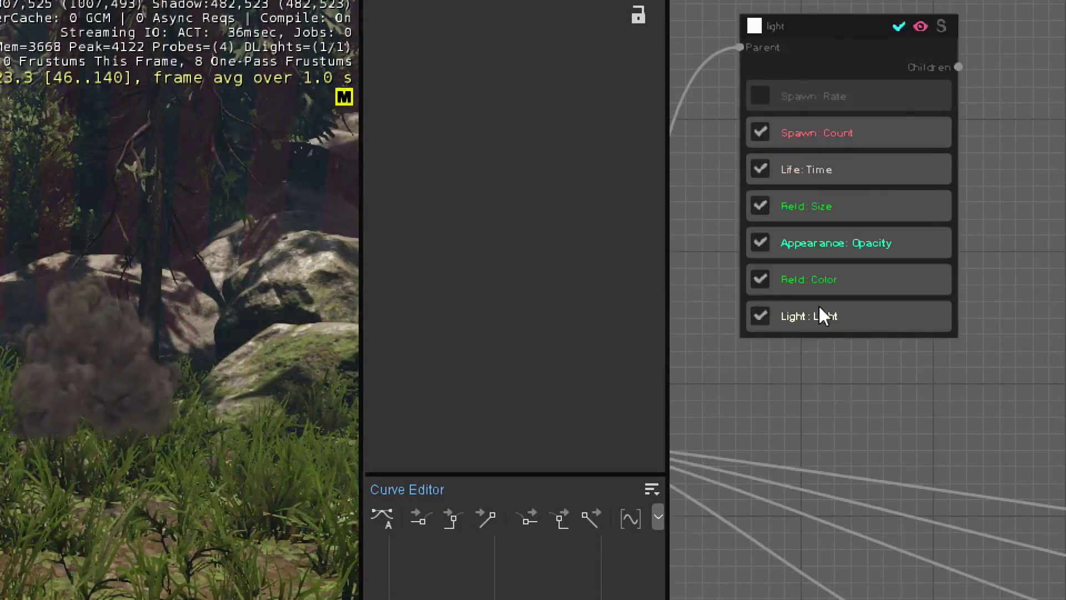
Look up the Light category among the features that can be added to the light node.
right_click(825, 41)
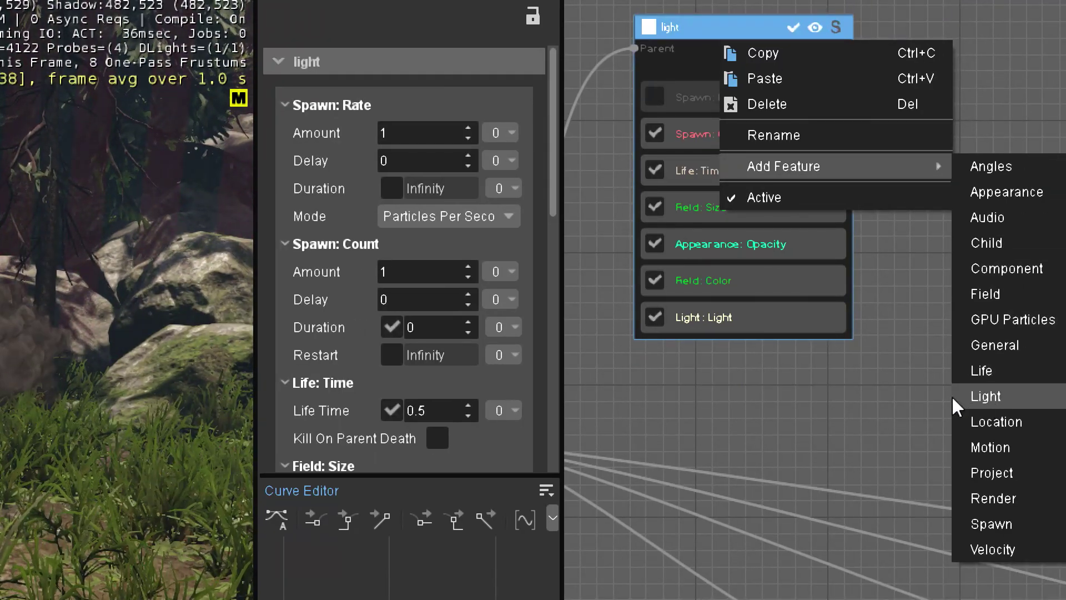
mouse_move(983, 396)
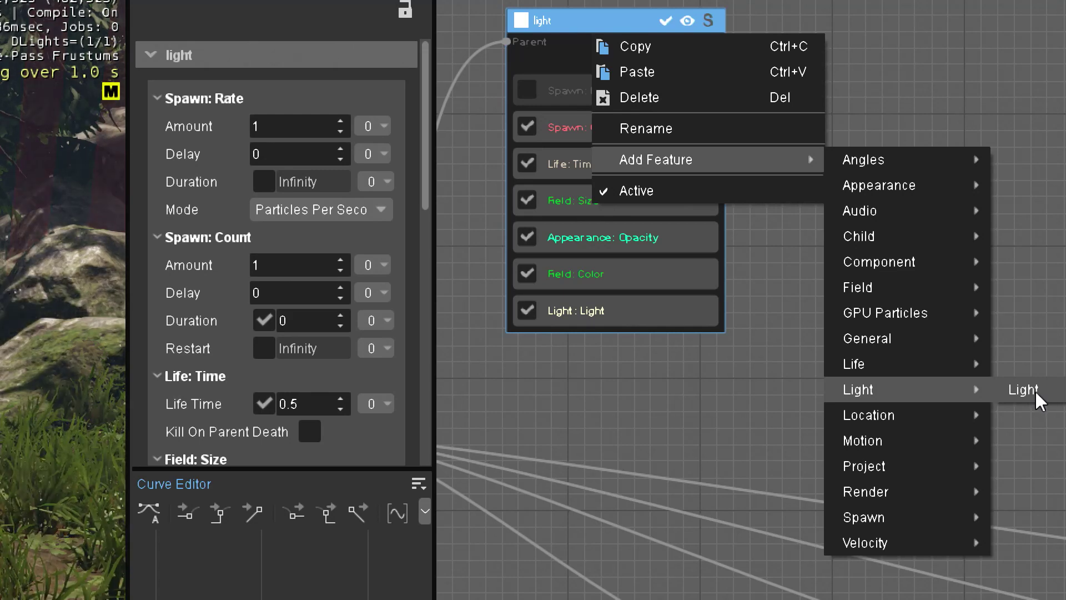
left_click(652, 386)
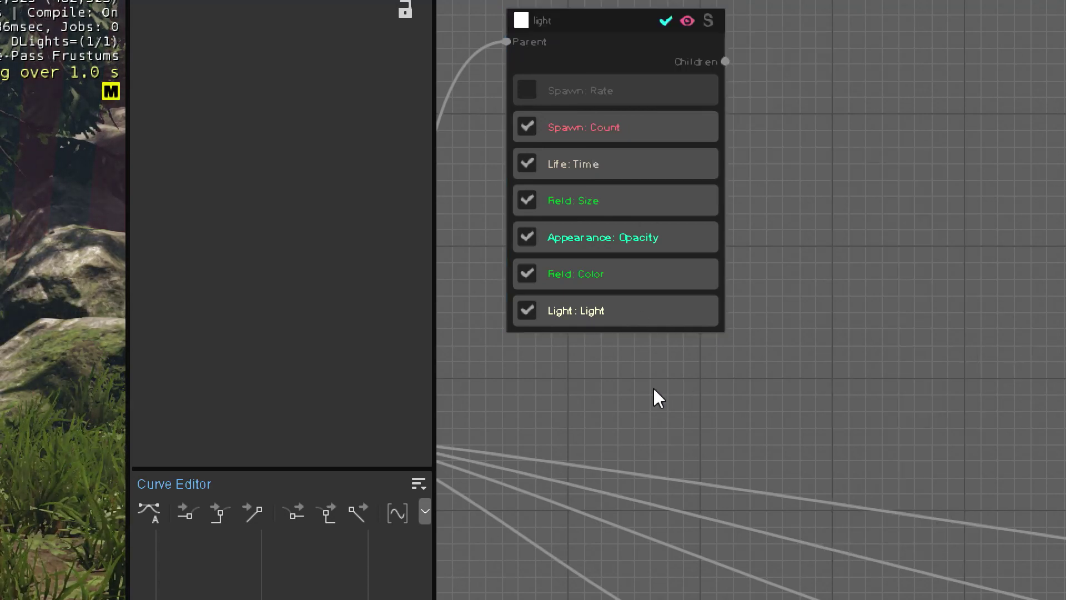
middle_click_drag(653, 386, 816, 305)
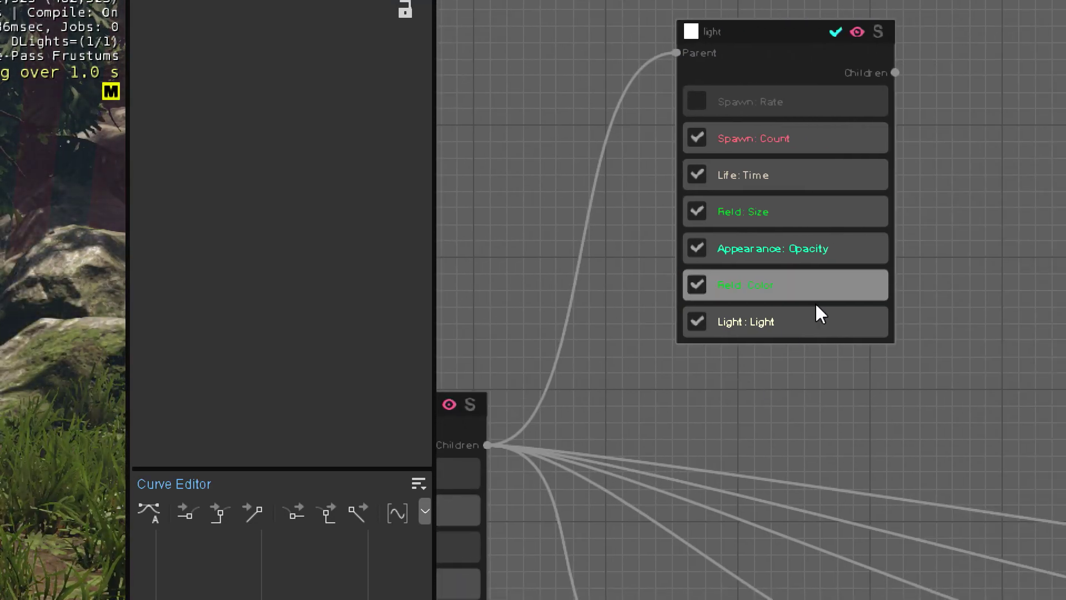
Try a Radius Clip of 5 on the light node's Light feature and restore the infinite radius.
left_click(792, 325)
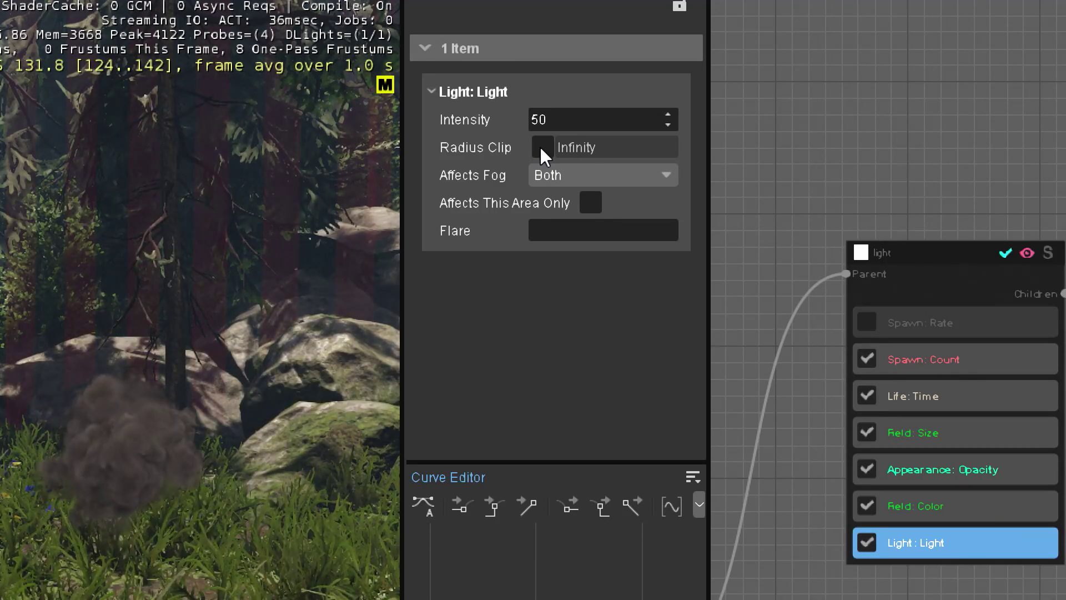
left_click(546, 140)
left_click(578, 143)
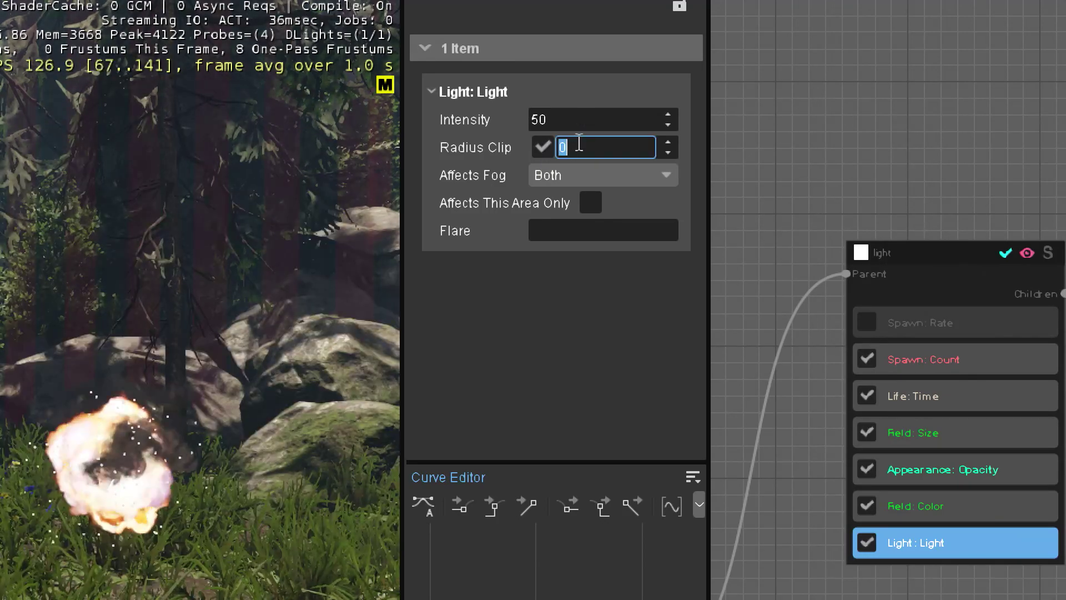
type("5")
key("Return")
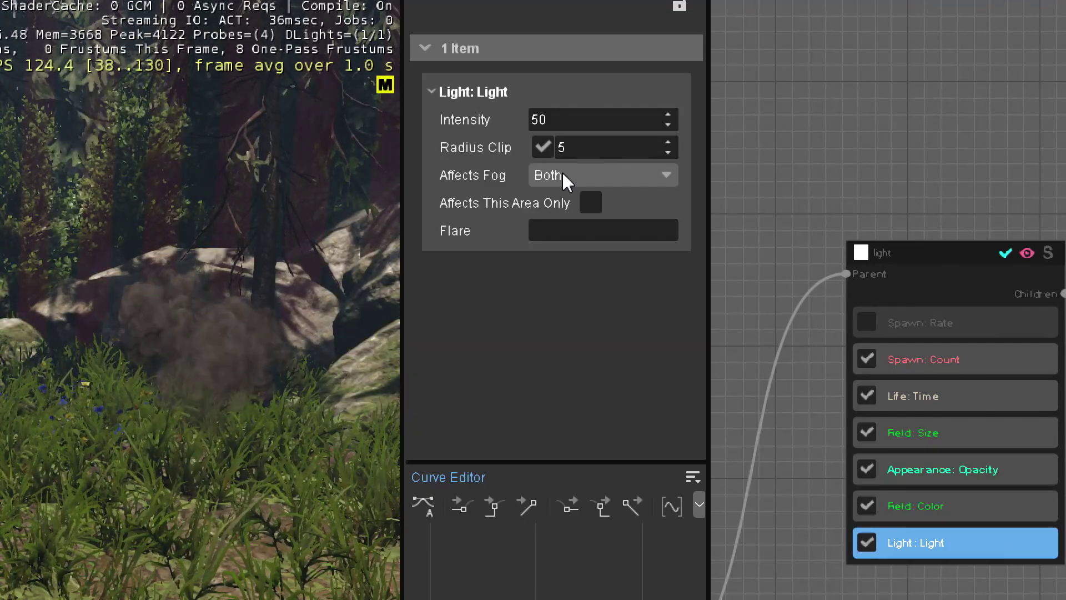
left_click(542, 148)
Try the Fog Only option for the Light feature's Affects Fog setting and return it to Both.
left_click(556, 177)
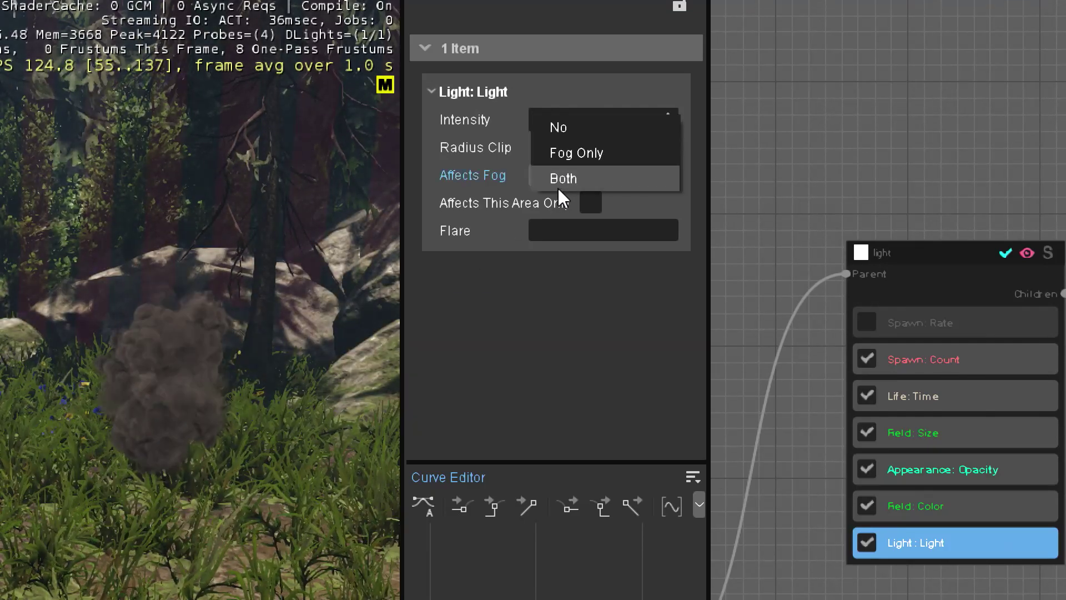
left_click(470, 186)
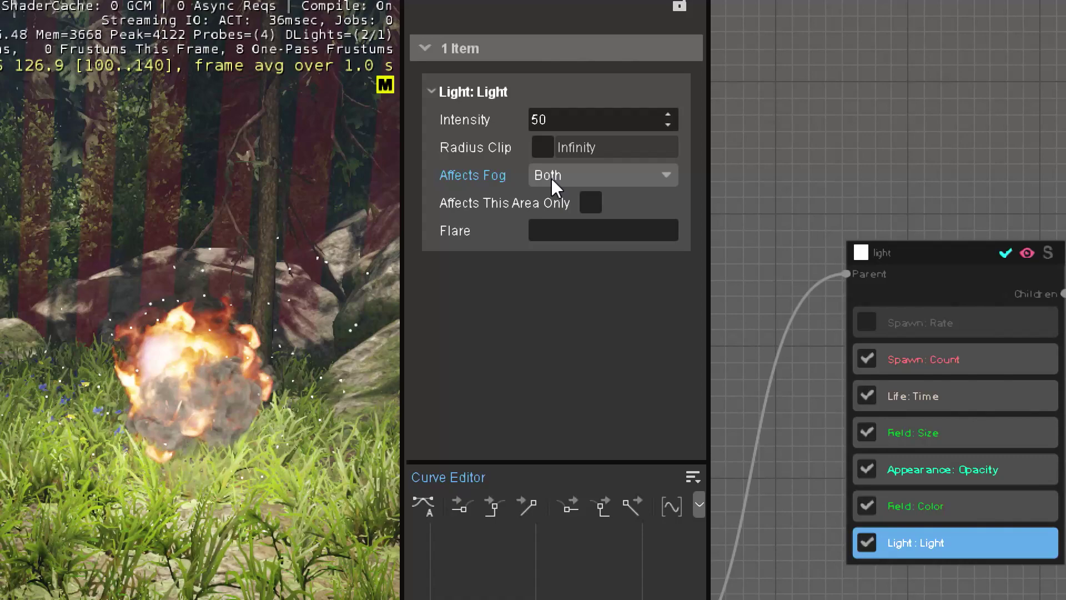
left_click(551, 179)
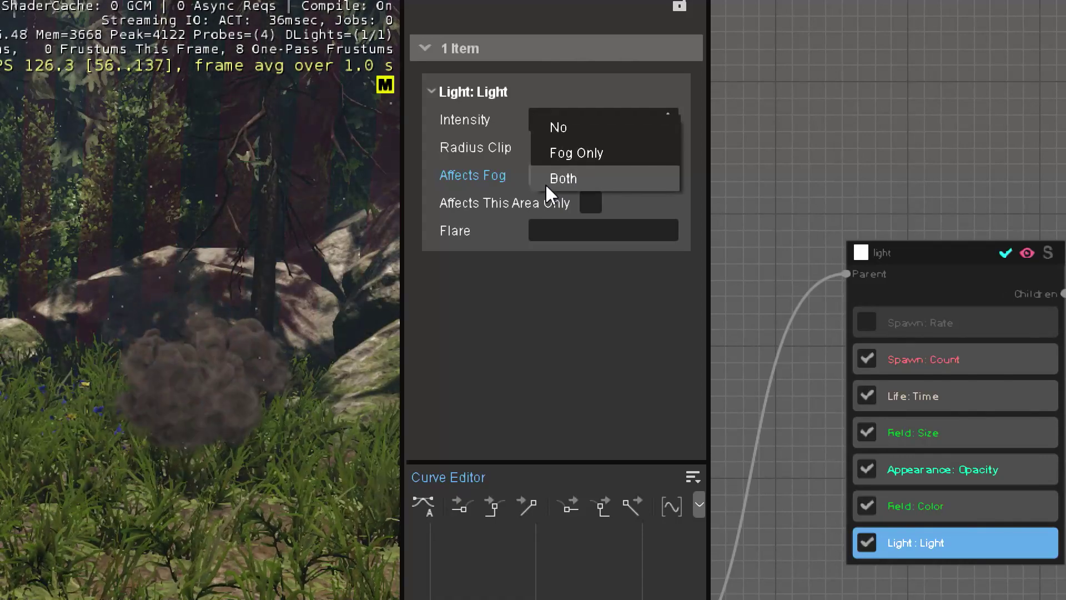
left_click(640, 152)
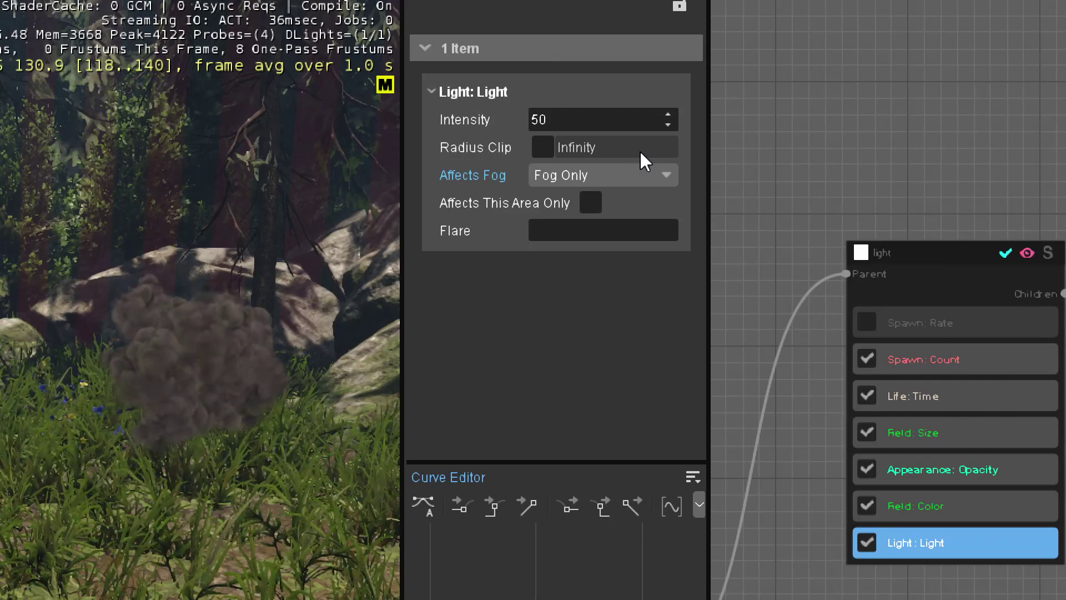
left_click(639, 175)
left_click(596, 215)
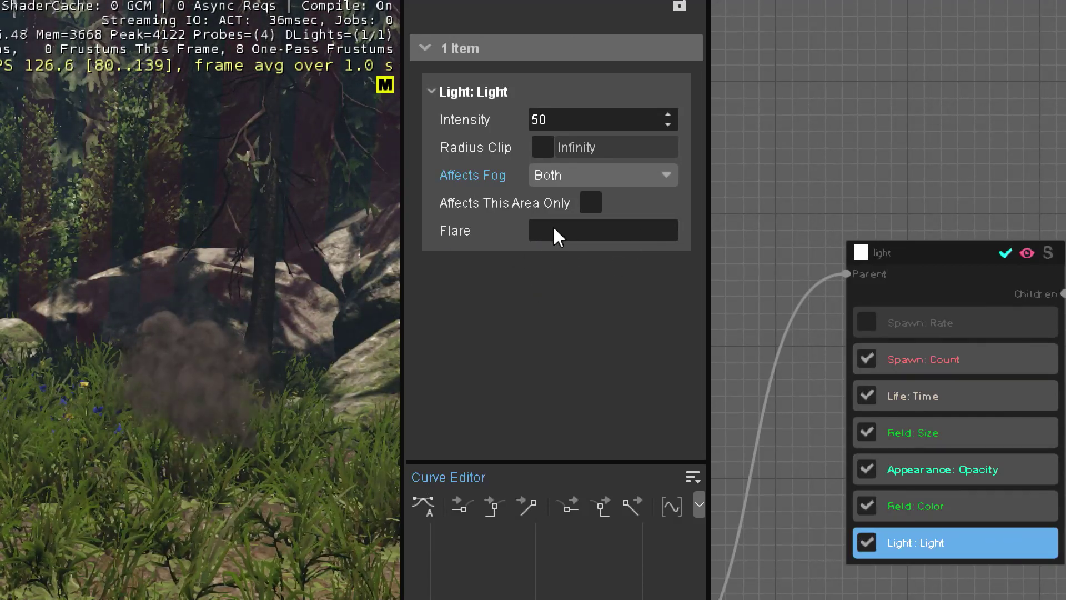
Move the peak of the light node's Opacity age curve close to the start of the particle's life.
middle_click_drag(916, 203, 814, 28)
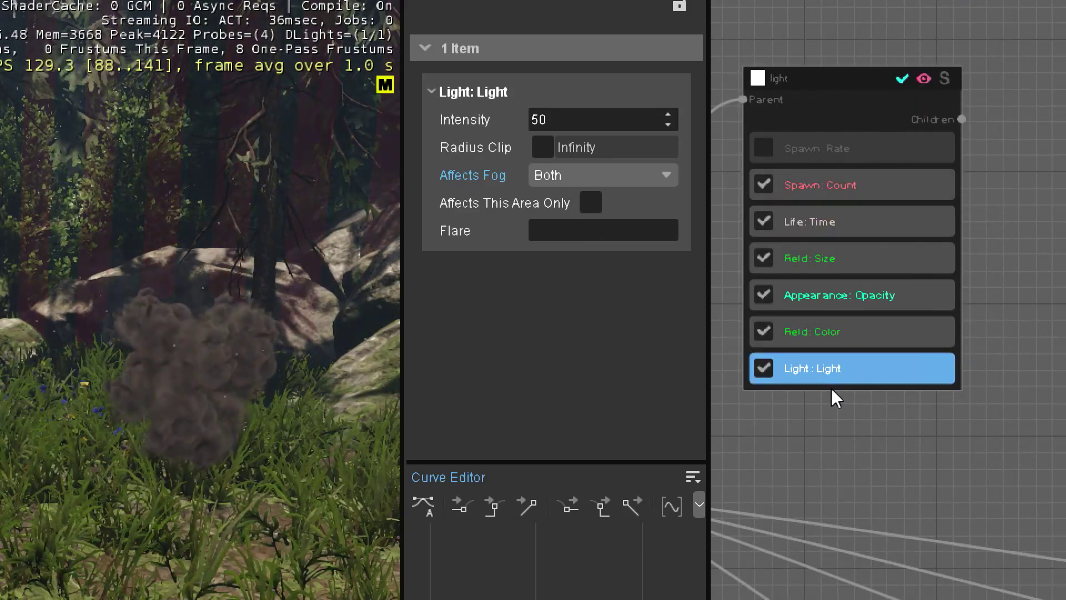
left_click(844, 297)
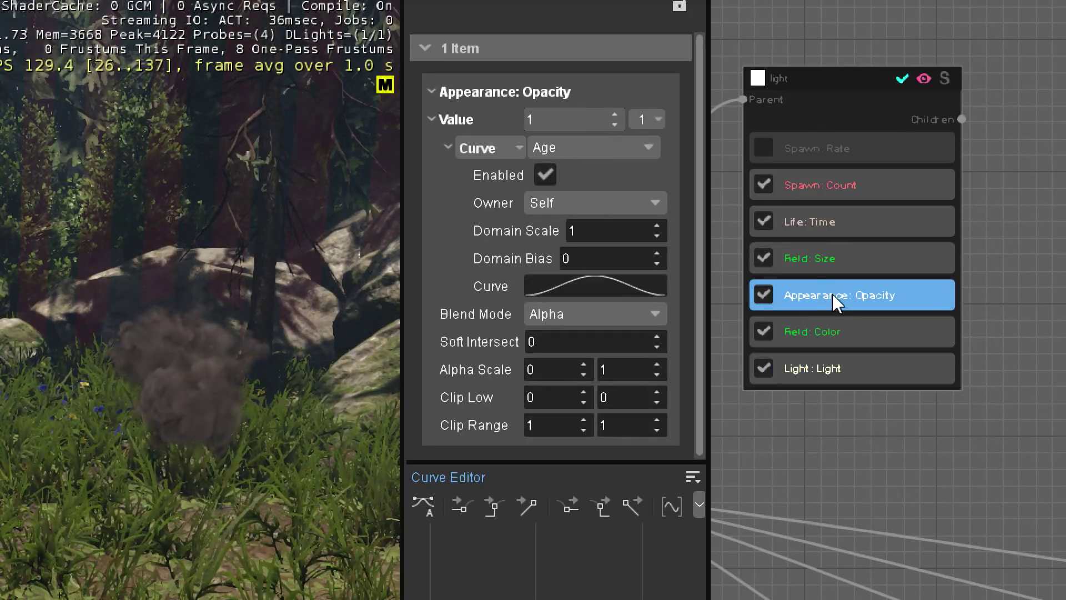
left_click(557, 284)
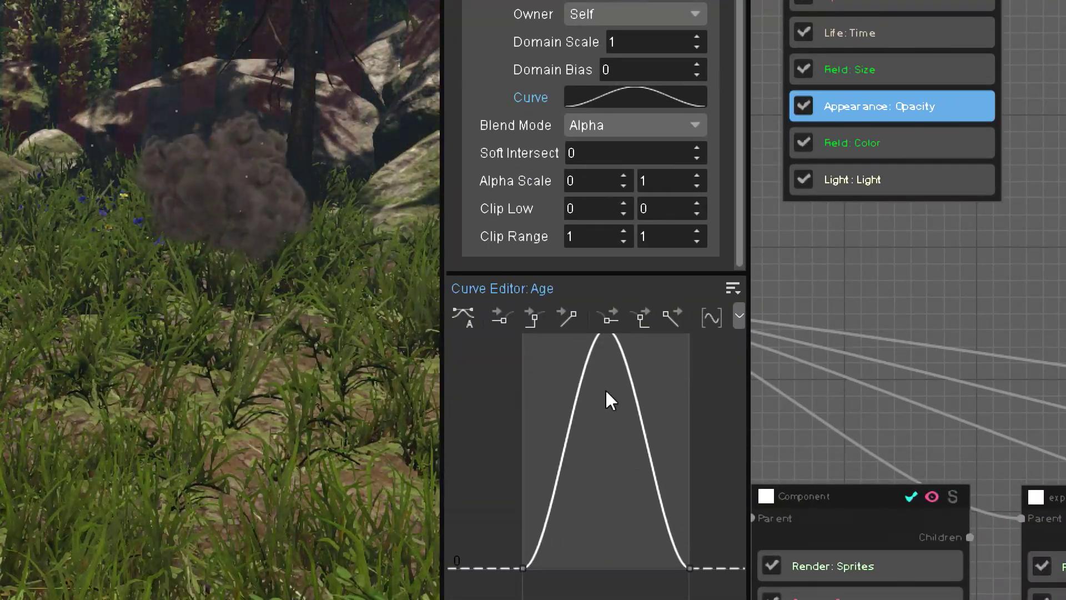
left_click_drag(595, 358, 525, 339)
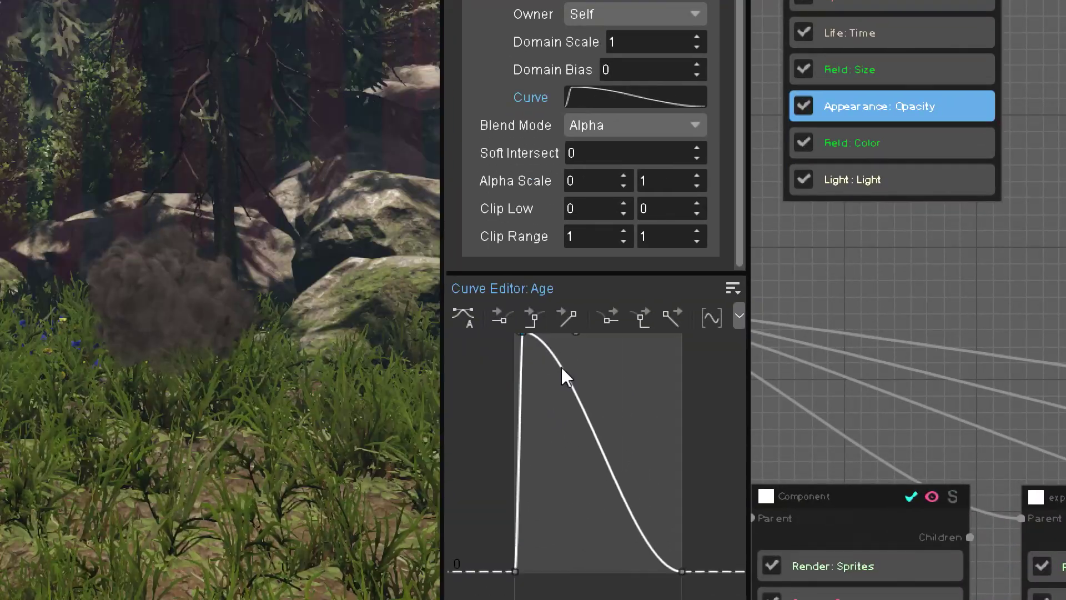
Add points along the falling part of the Opacity curve, shaping two smaller bumps after the initial peak.
double_click(555, 438)
left_click_drag(555, 438, 590, 522)
double_click(572, 561)
left_click_drag(566, 556, 586, 510)
left_click_drag(592, 526, 641, 536)
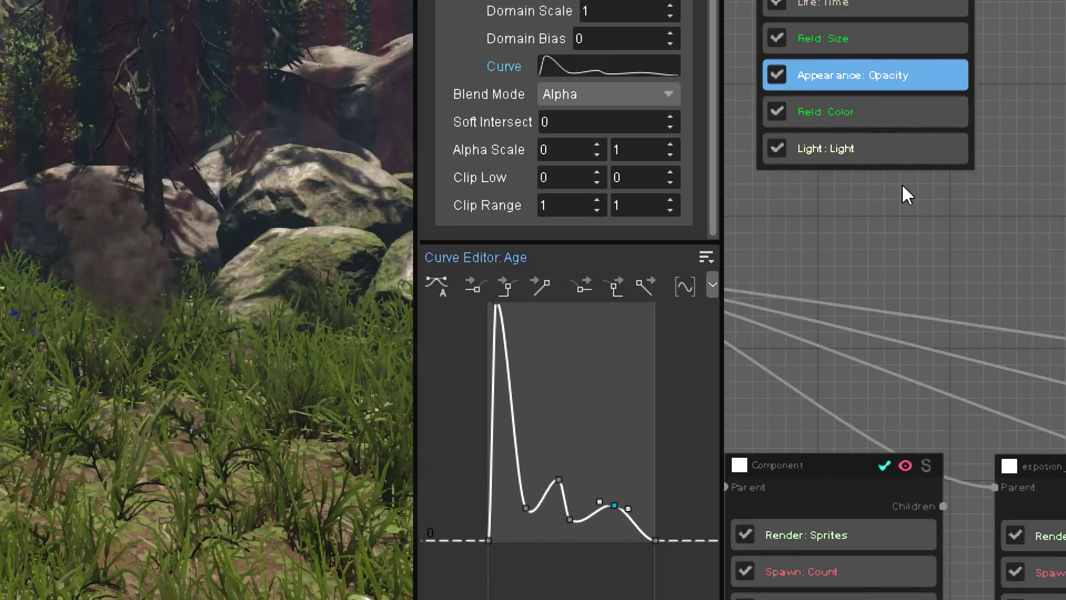
Change the light node's Field Color to a saturated orange.
scroll(930, 223, "up", 3)
left_click(903, 167)
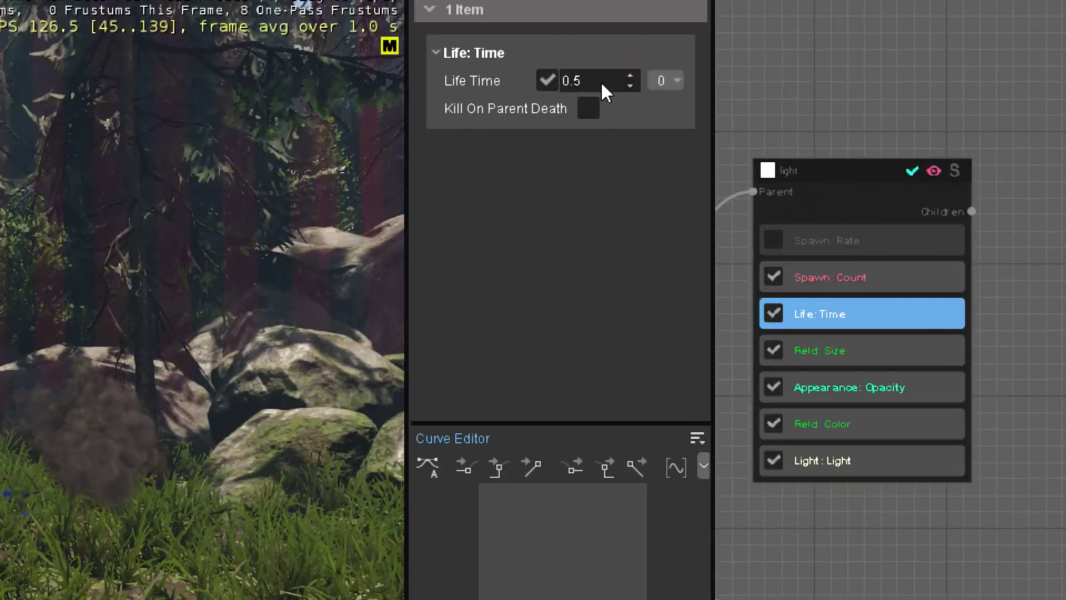
left_click(867, 455)
left_click(860, 426)
left_click(513, 82)
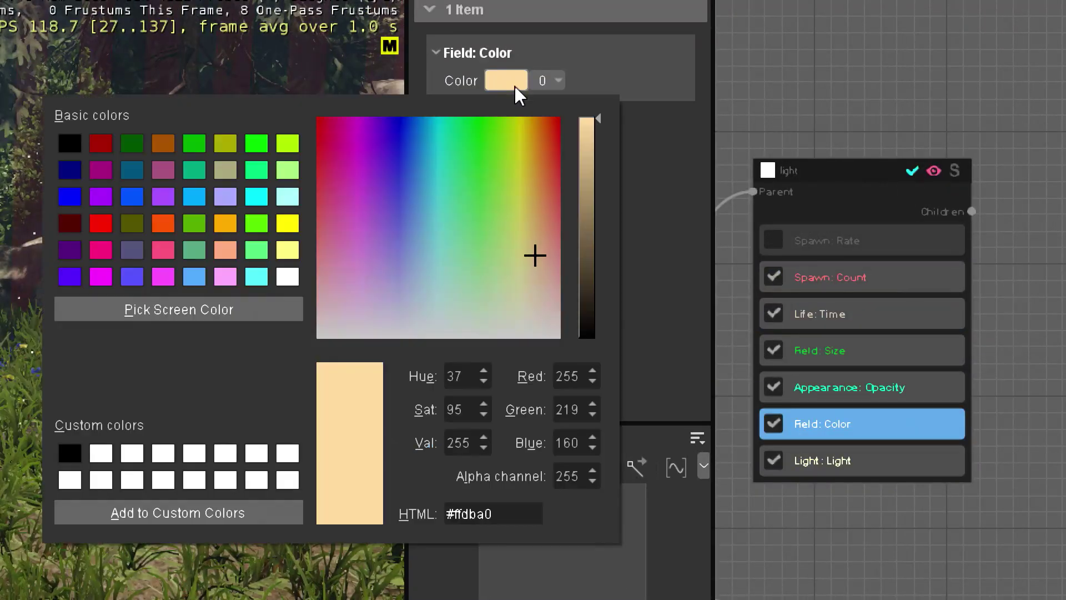
left_click_drag(542, 170, 584, 119)
left_click(636, 62)
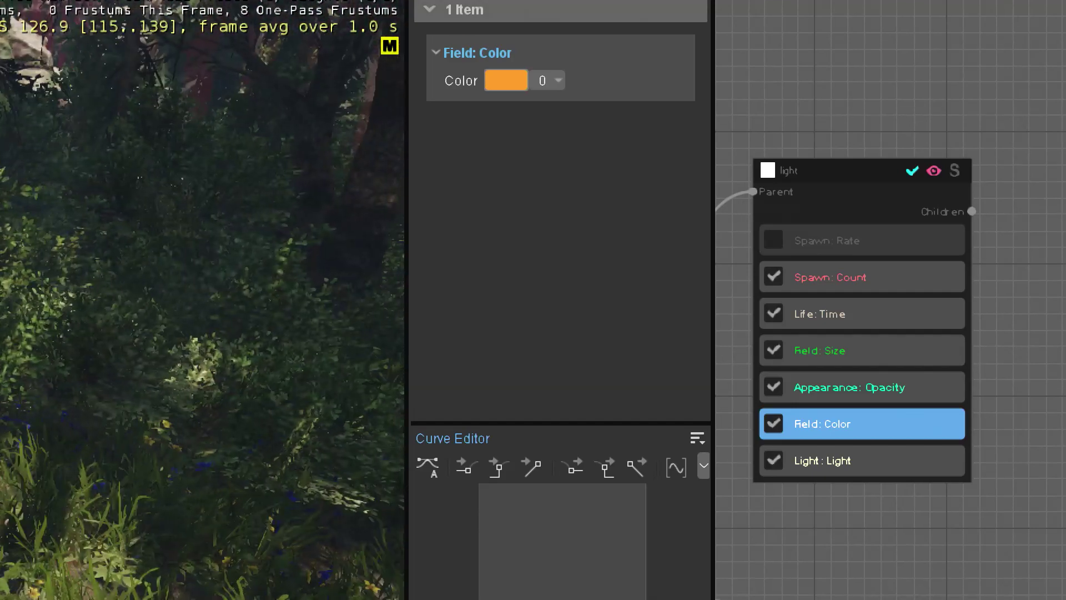
Raise the explosion effect vertically by about 1 unit in the level.
left_click_drag(165, 303, 177, 210)
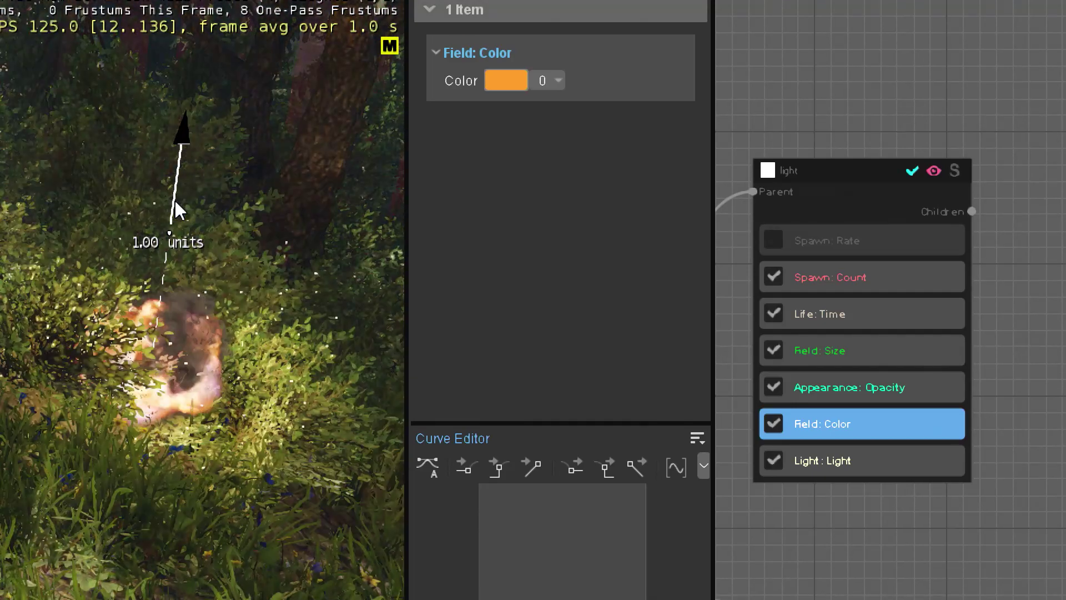
Lower the two smaller bumps of the light node's Opacity curve and shift them slightly earlier.
left_click(850, 386)
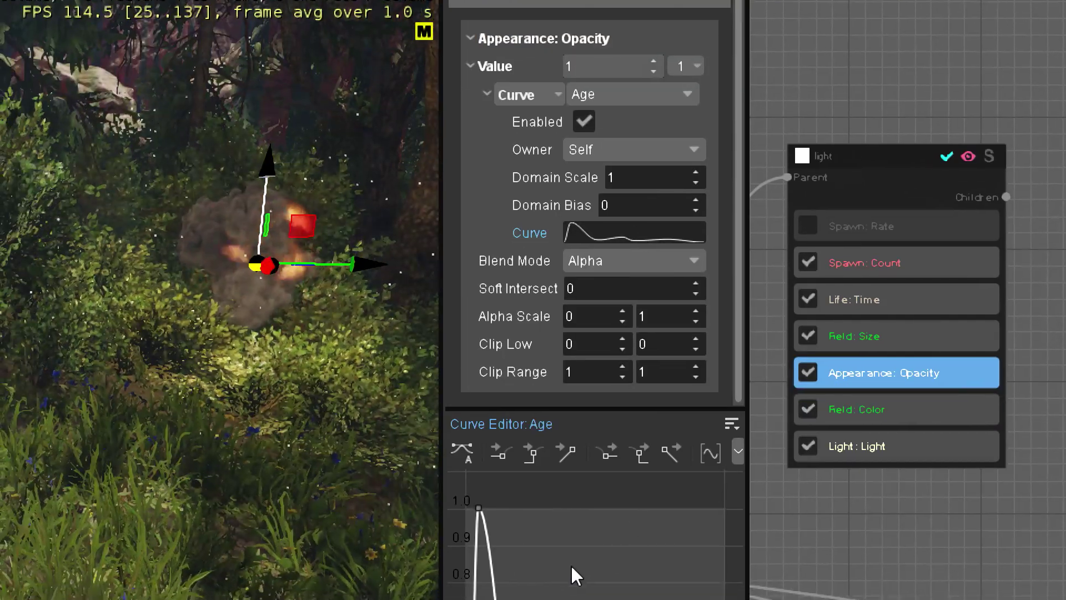
scroll(638, 531, "down", 3)
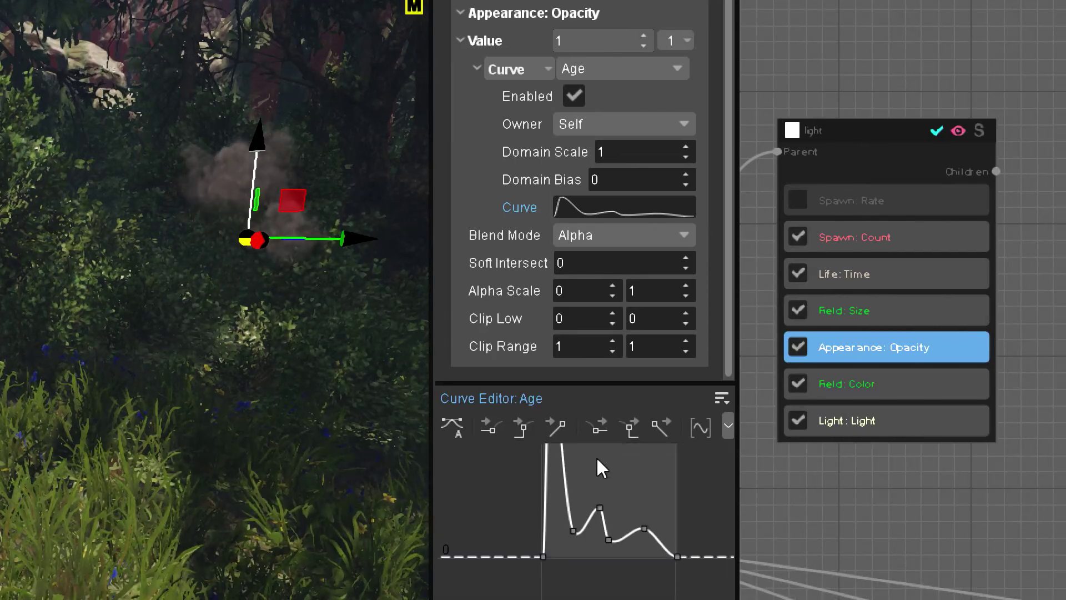
left_click_drag(642, 532, 604, 550)
mouse_move(603, 512)
left_mouse_down()
mouse_move(590, 508)
mouse_move(593, 516)
left_mouse_up()
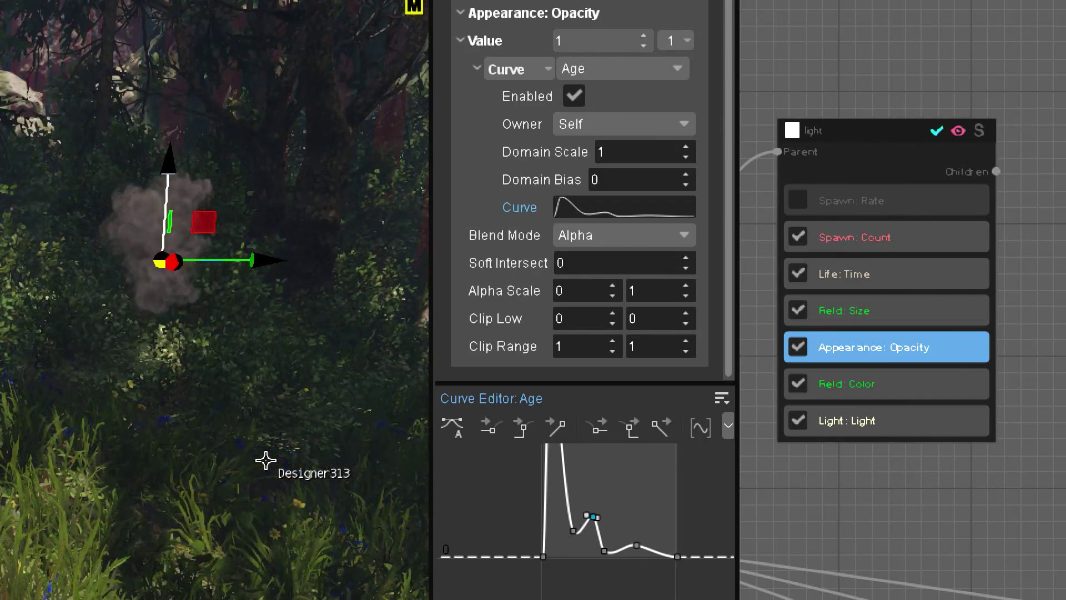
Try a Field Size value of 0 on the light node and return it to 1.
left_click(836, 333)
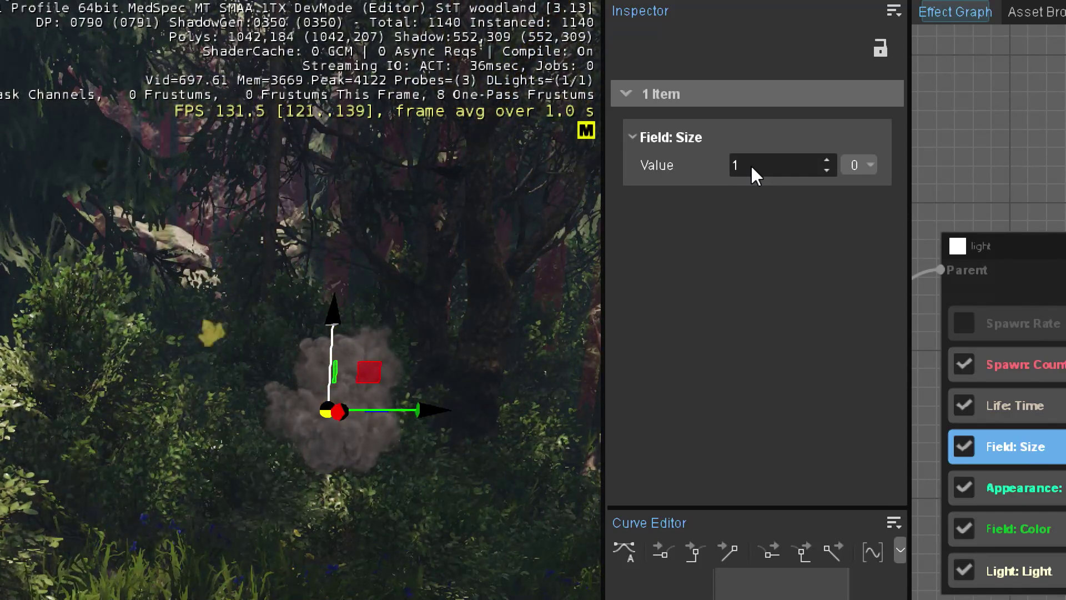
left_click(752, 161)
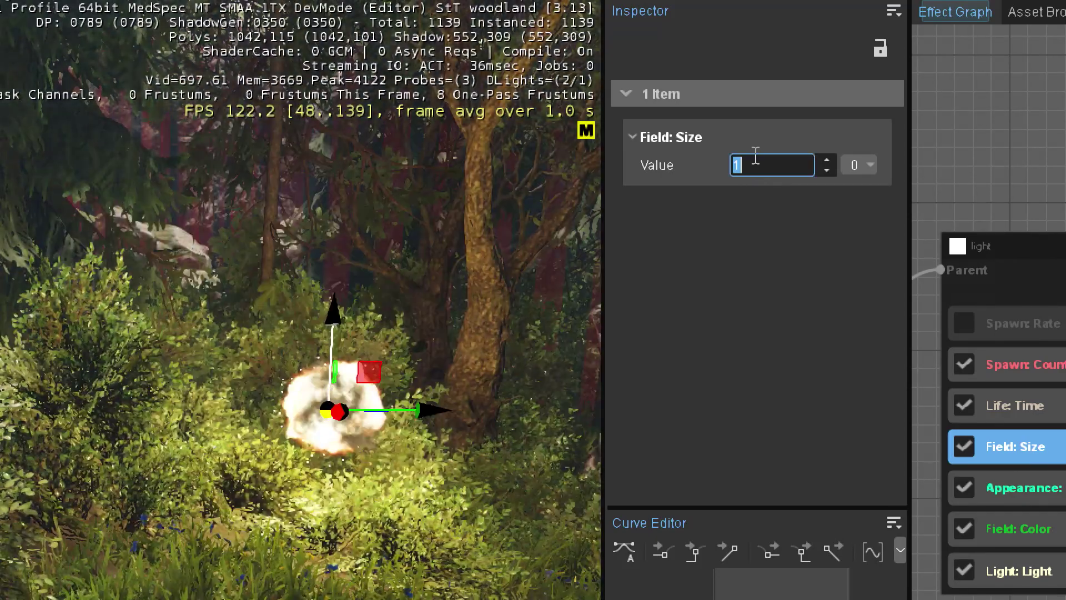
type("0")
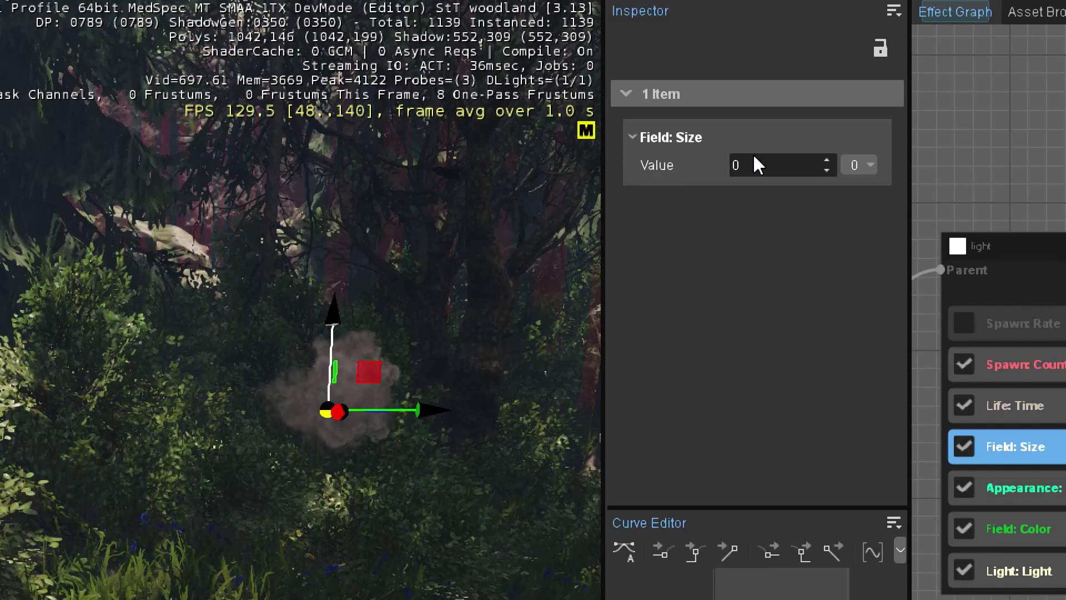
double_click(771, 170)
type("1")
key("Return")
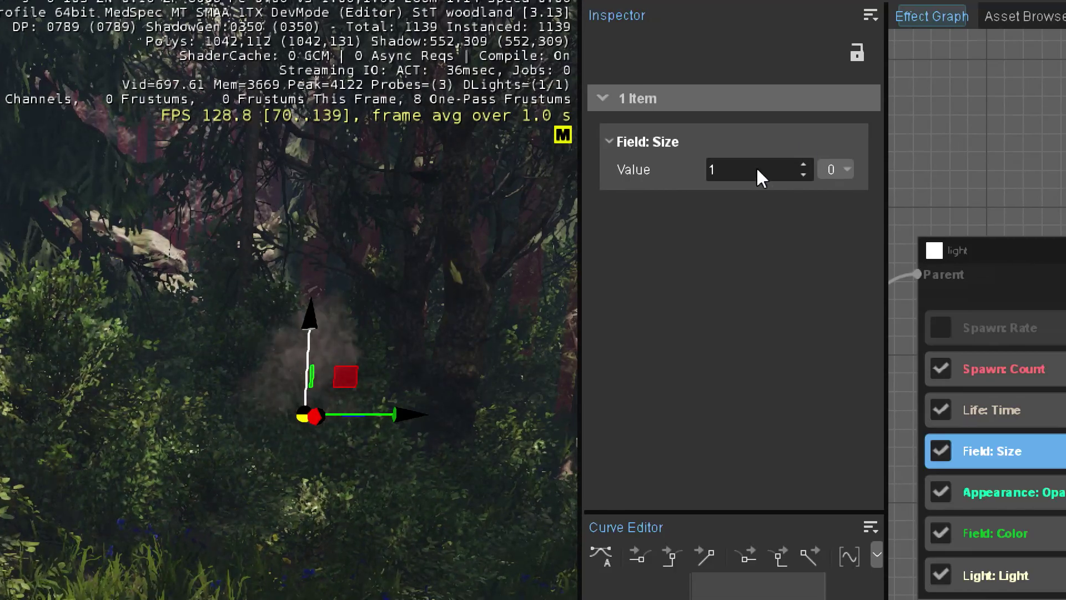
Set the light node's Field Size value to 0.2.
left_click(779, 165)
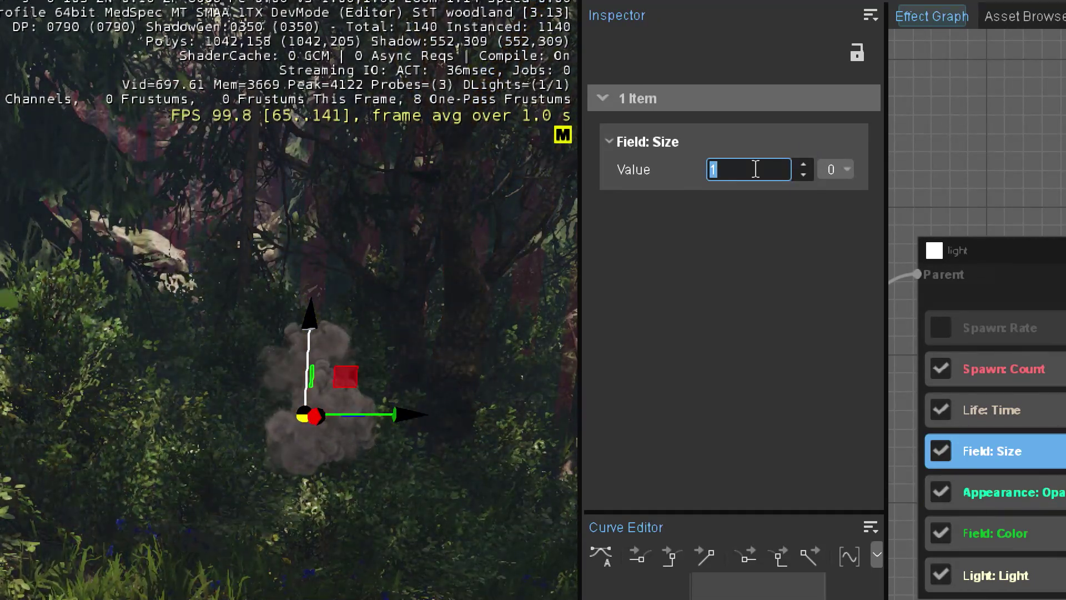
type("0.2")
key("Return")
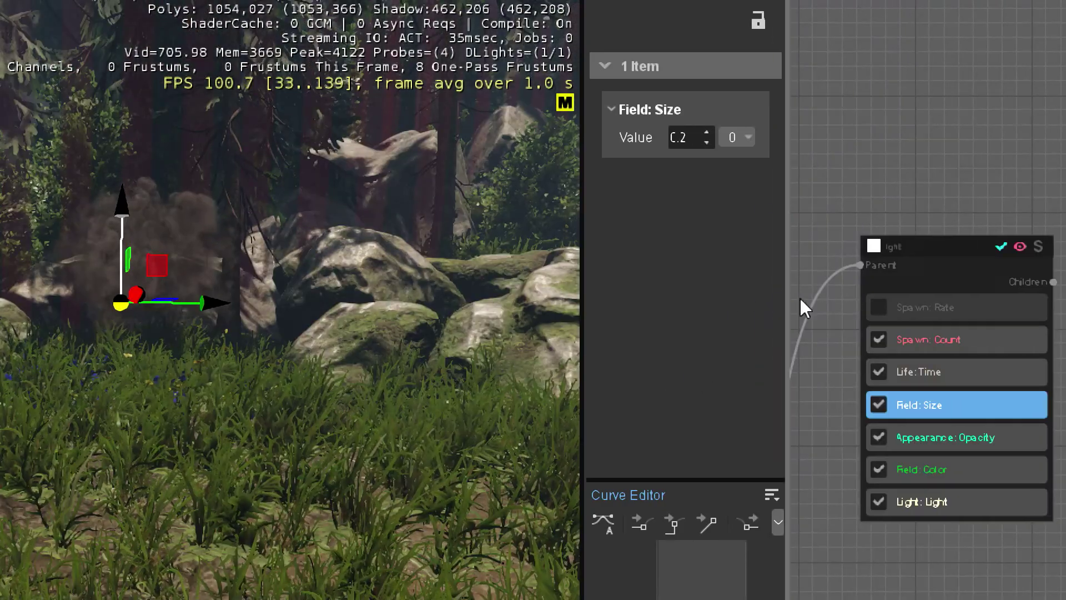
Add an audio node from the default feature templates to the effect graph, above the light node.
scroll(905, 153, "down", 5)
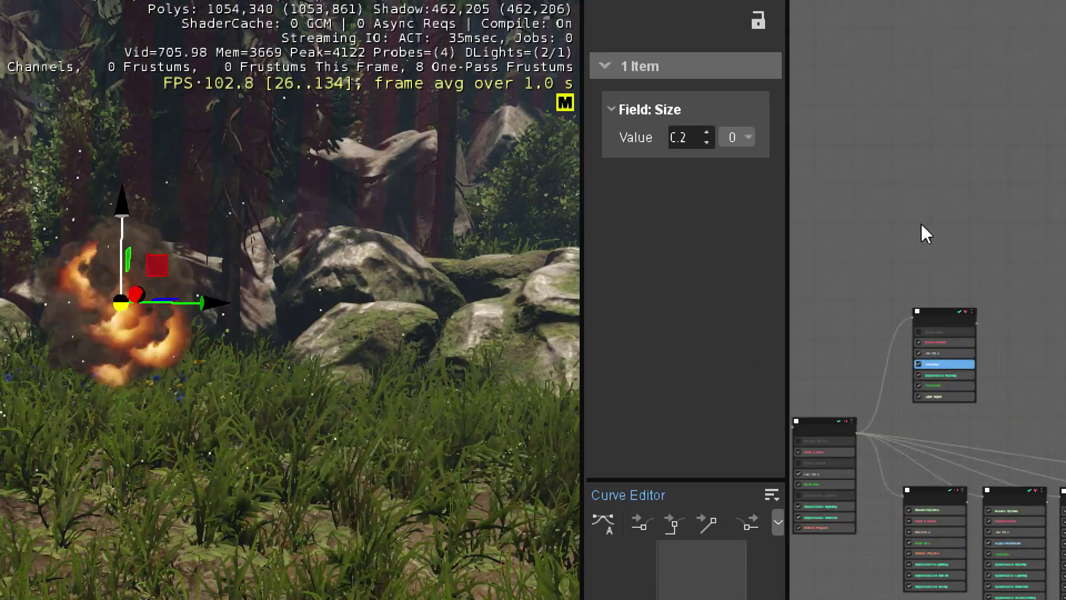
left_click(928, 200)
right_click(924, 193)
left_click(895, 148)
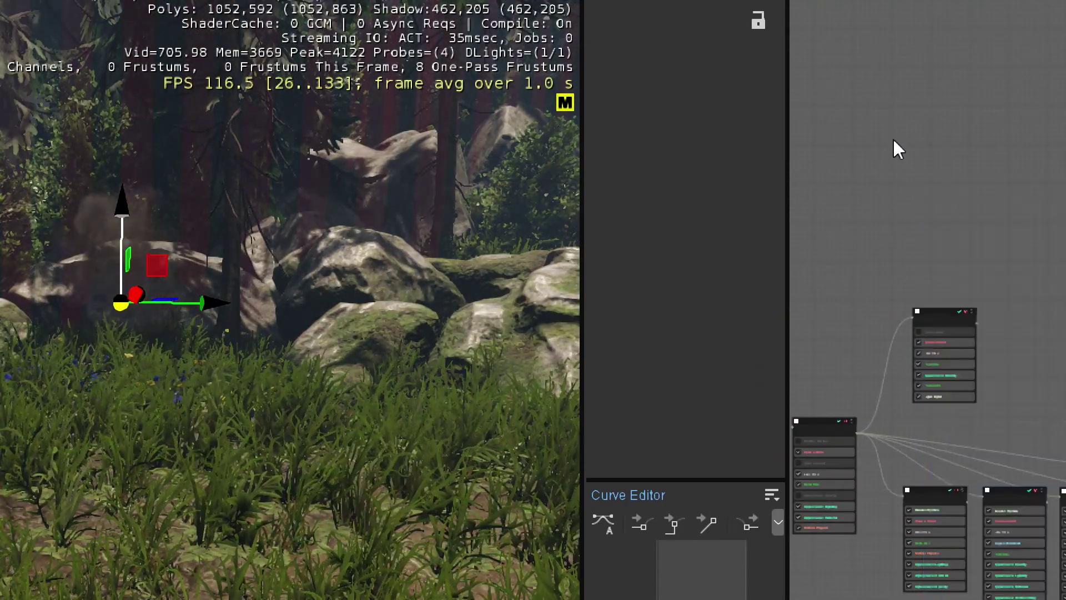
scroll(961, 272, "up", 3)
middle_click_drag(960, 272, 852, 152)
right_click(853, 87)
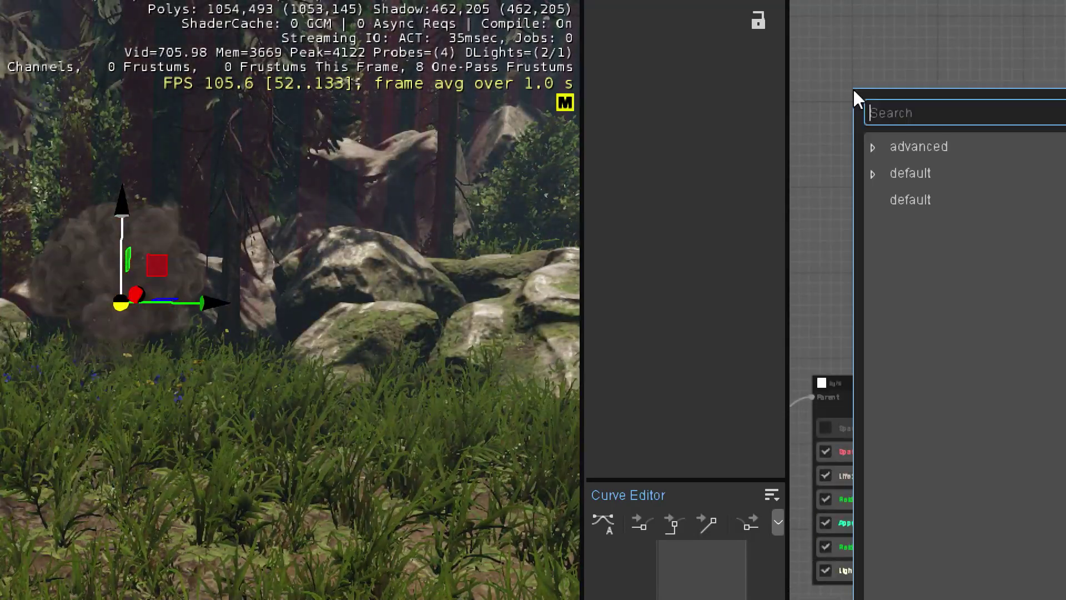
left_click(884, 172)
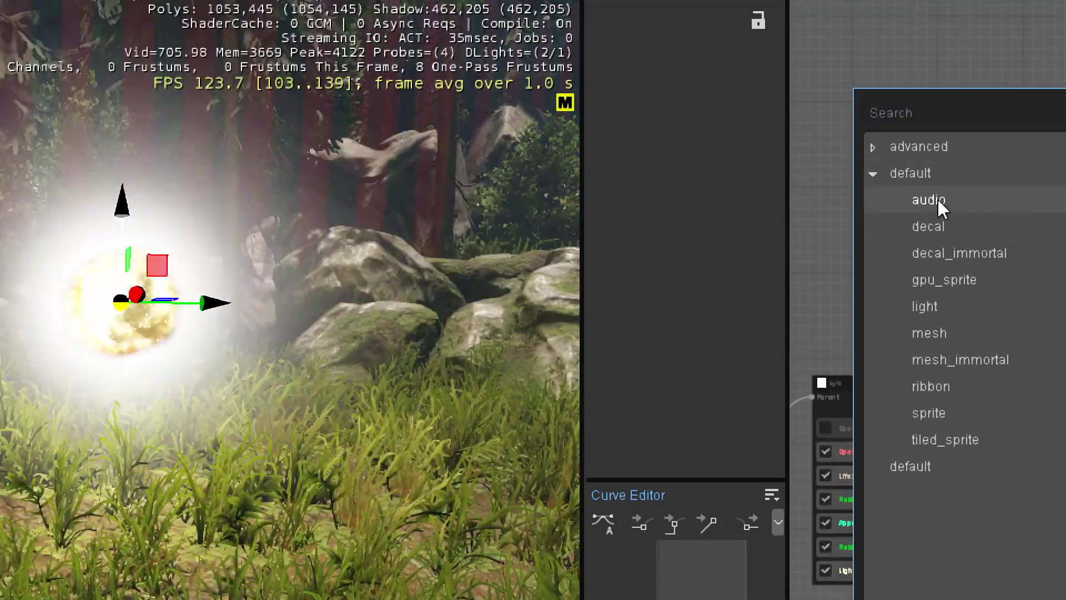
left_click(938, 199)
right_click(858, 120)
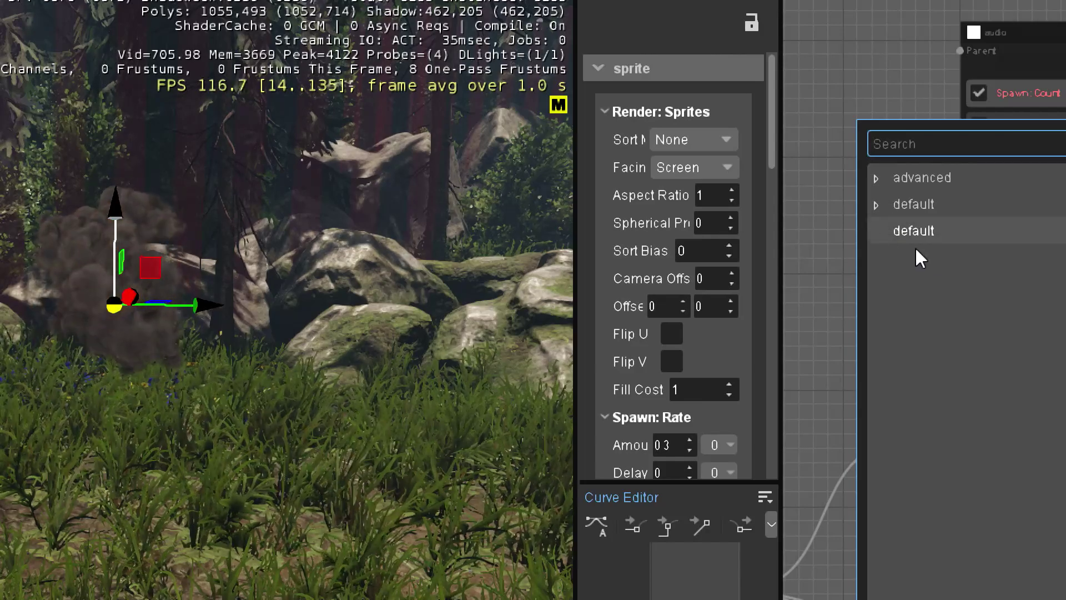
left_click(877, 204)
left_click(835, 249)
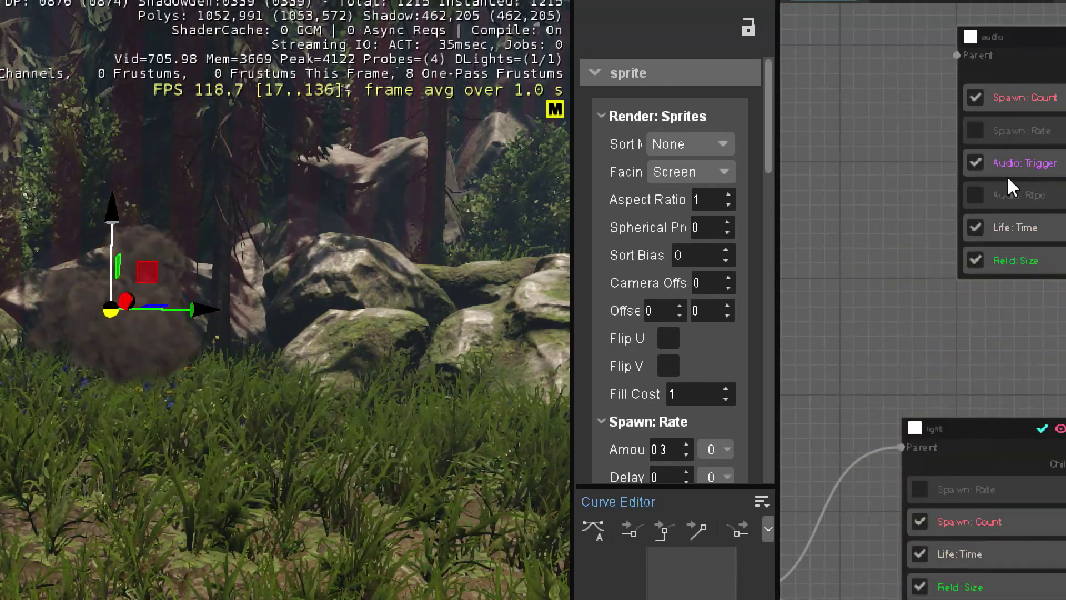
Connect the root node's Children output to the audio node's Parent input.
left_click(1015, 159)
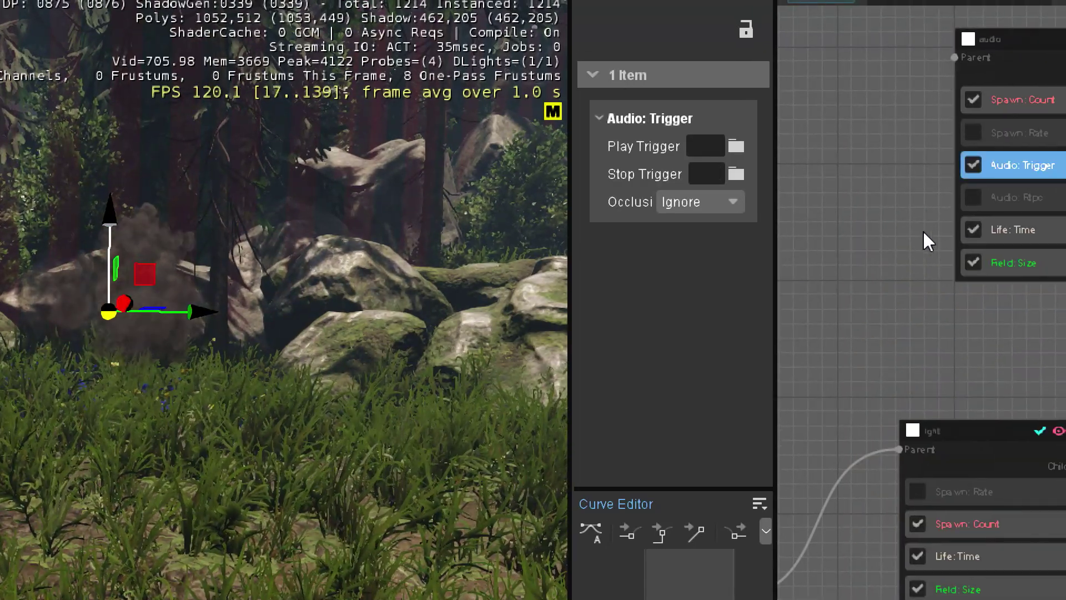
scroll(922, 229, "down", 3)
left_click(858, 367)
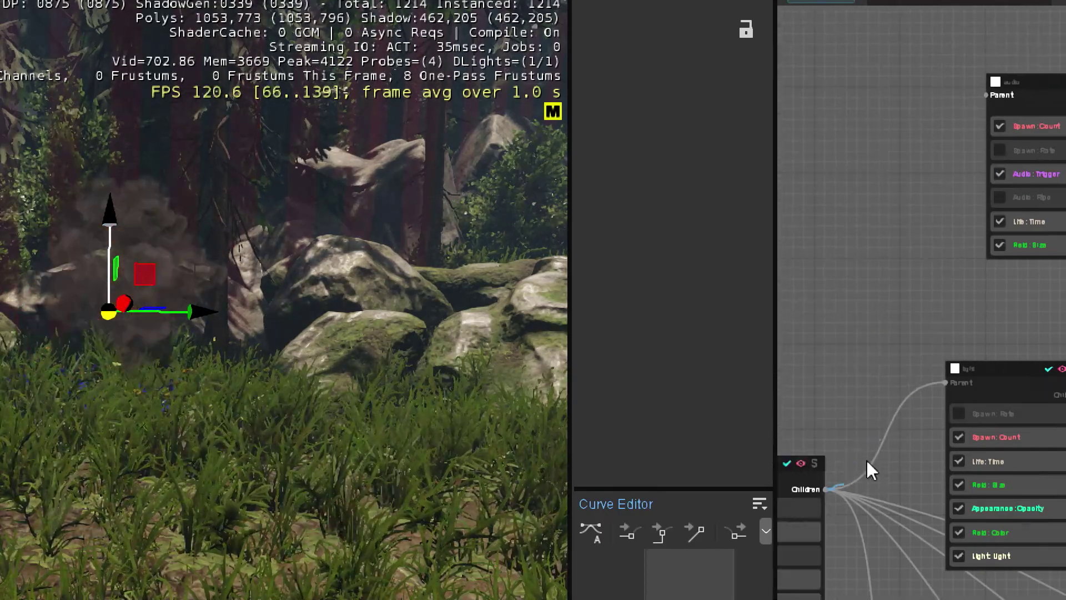
left_click_drag(867, 462, 987, 95)
Search the audio controls for "explo" and assign Play_w_global_pickup_explosive_3p as the audio node's Play Trigger.
middle_click_drag(971, 209, 792, 244)
left_click(914, 168)
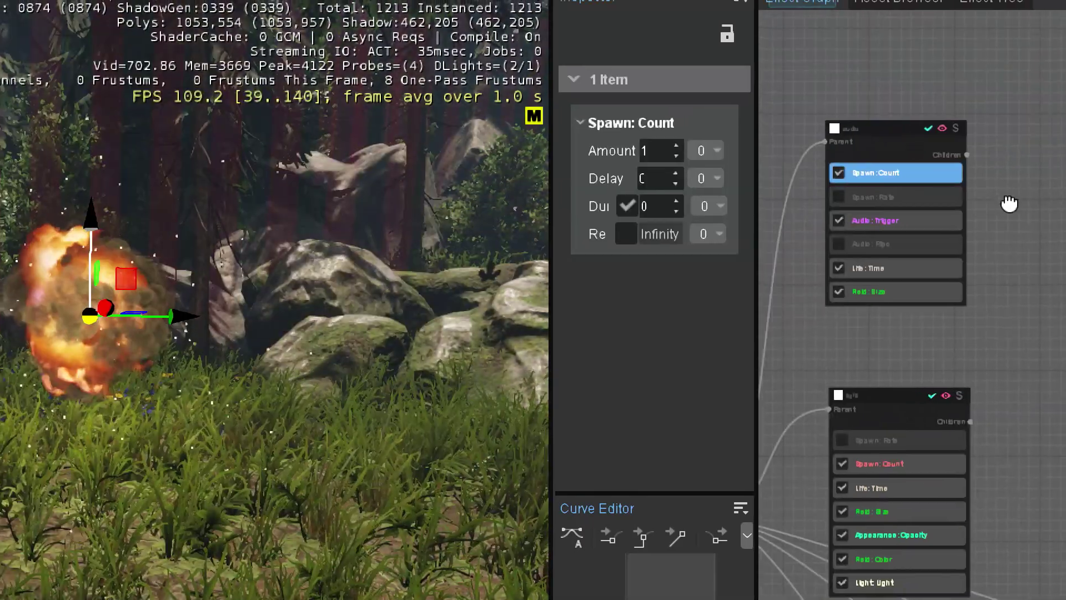
left_click(897, 221)
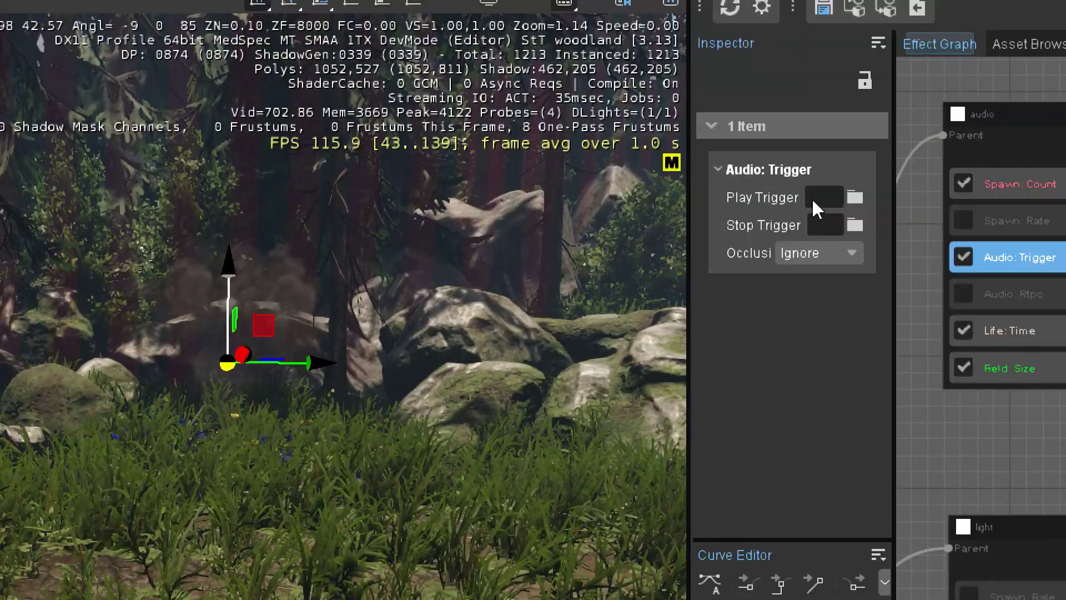
left_click(858, 198)
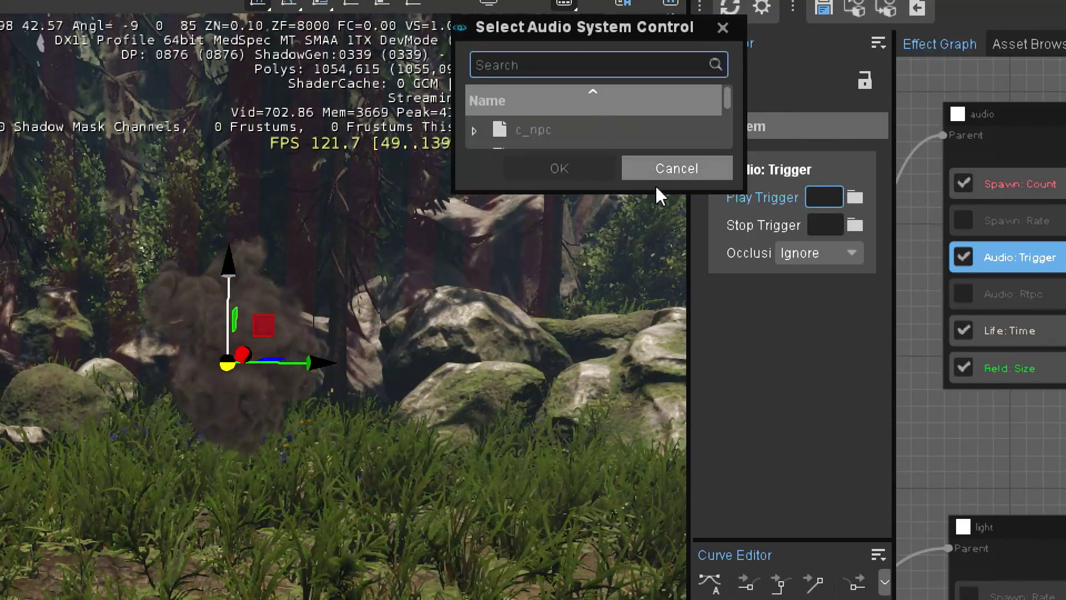
left_click_drag(704, 194, 697, 484)
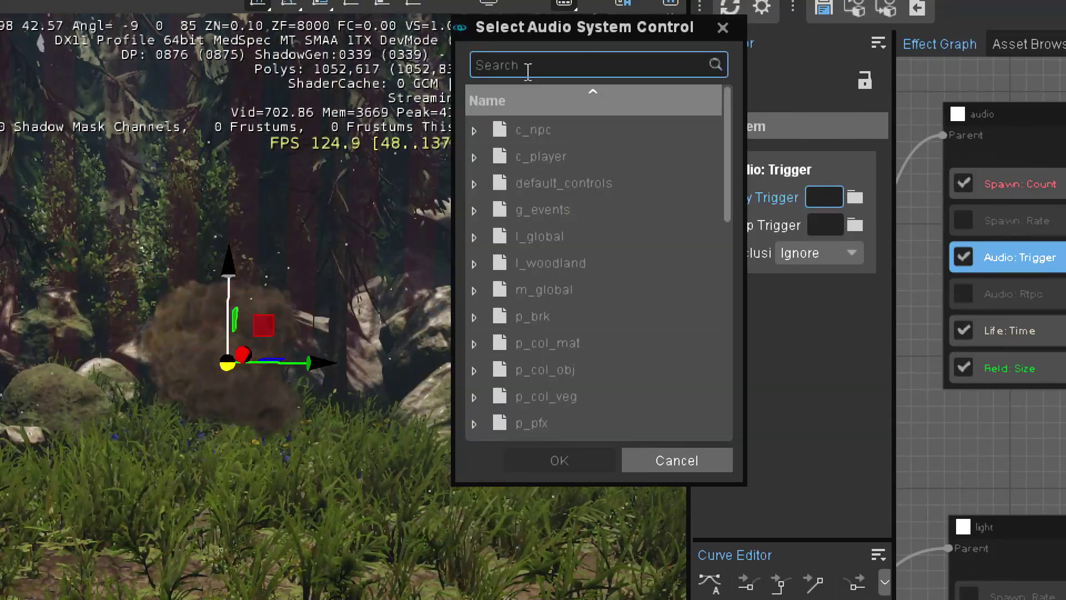
left_click(528, 66)
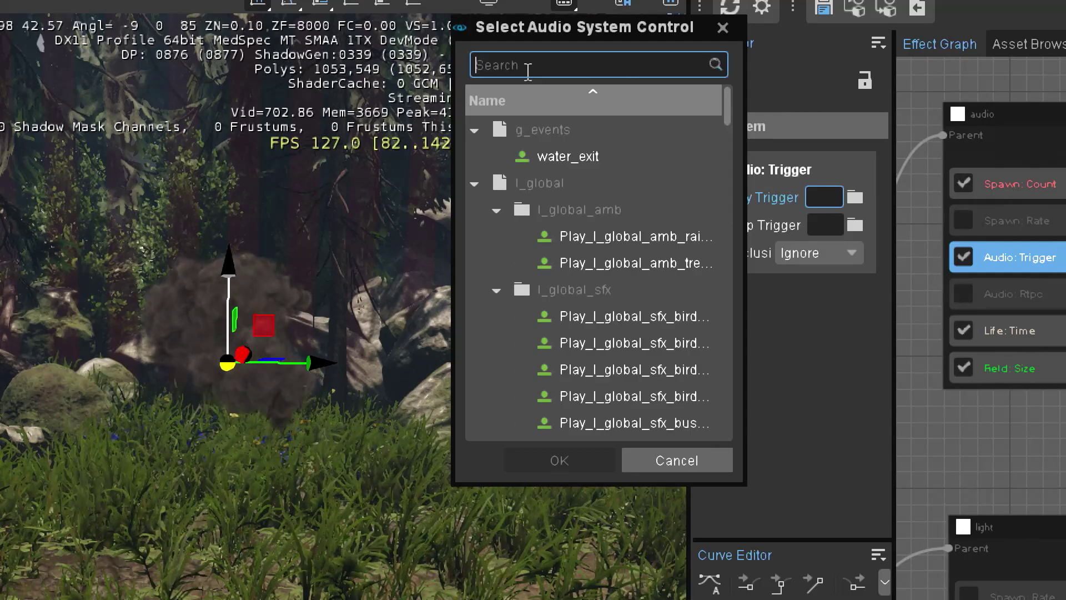
type("explo")
left_click_drag(746, 256, 912, 257)
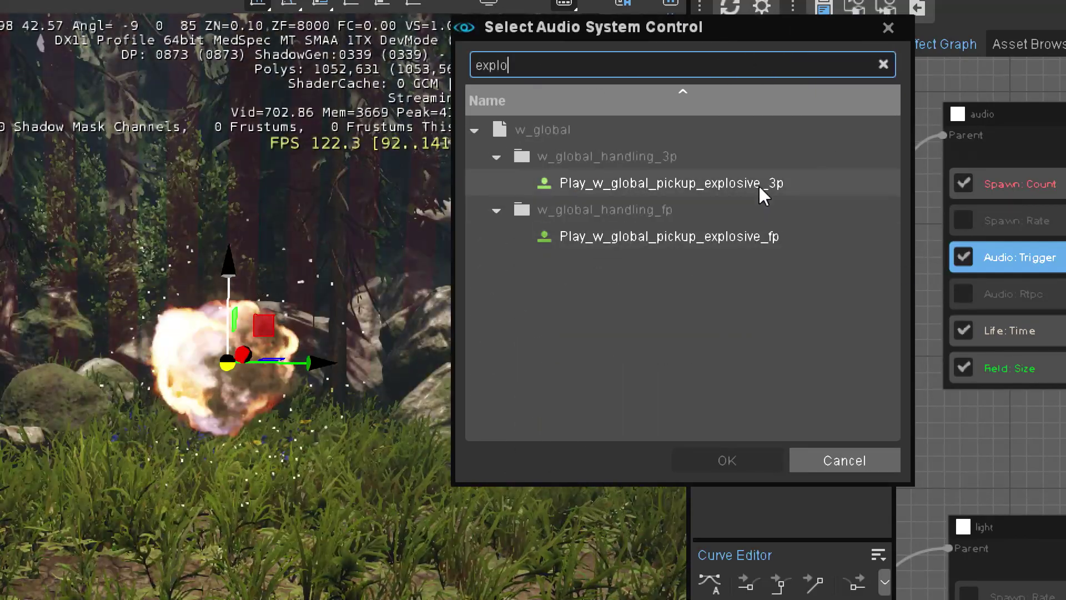
double_click(758, 183)
Review the audio node's Audio: Trigger settings while the explosion plays in the level.
scroll(915, 284, "down", 4)
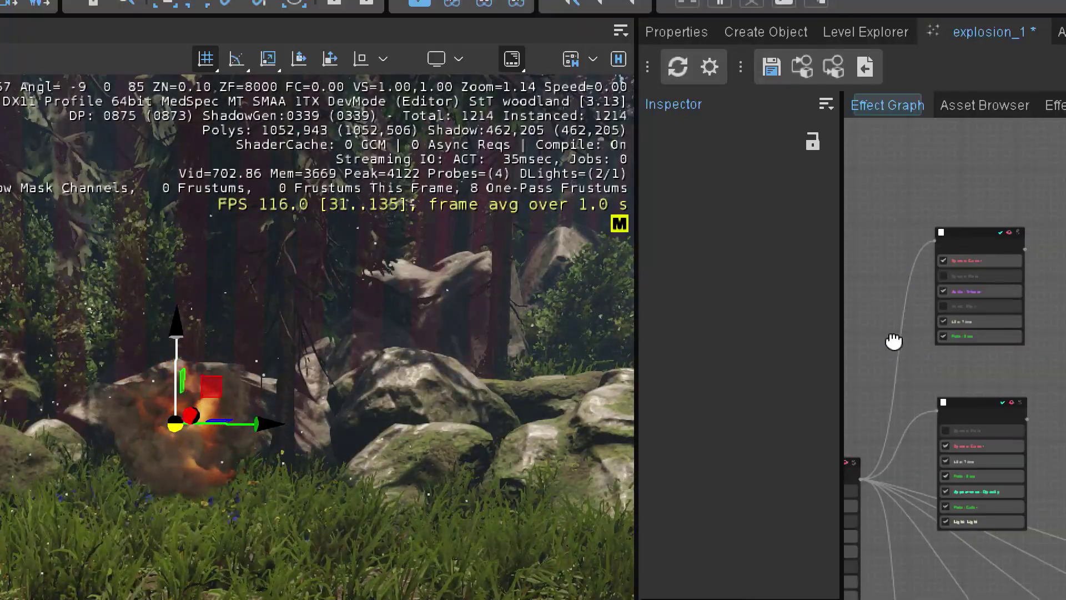
scroll(993, 272, "up", 3)
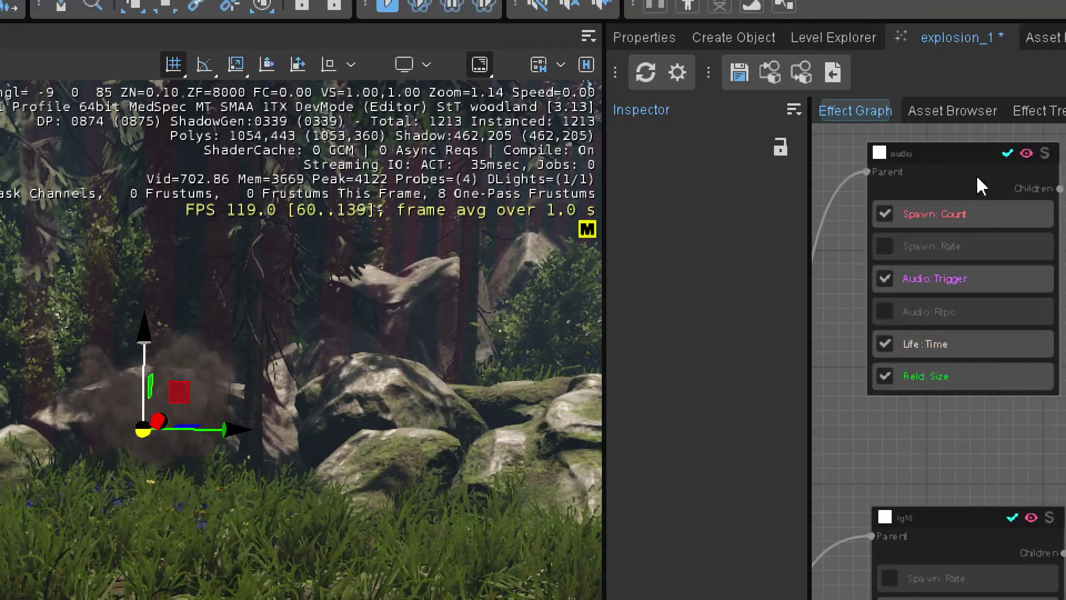
left_click(945, 282)
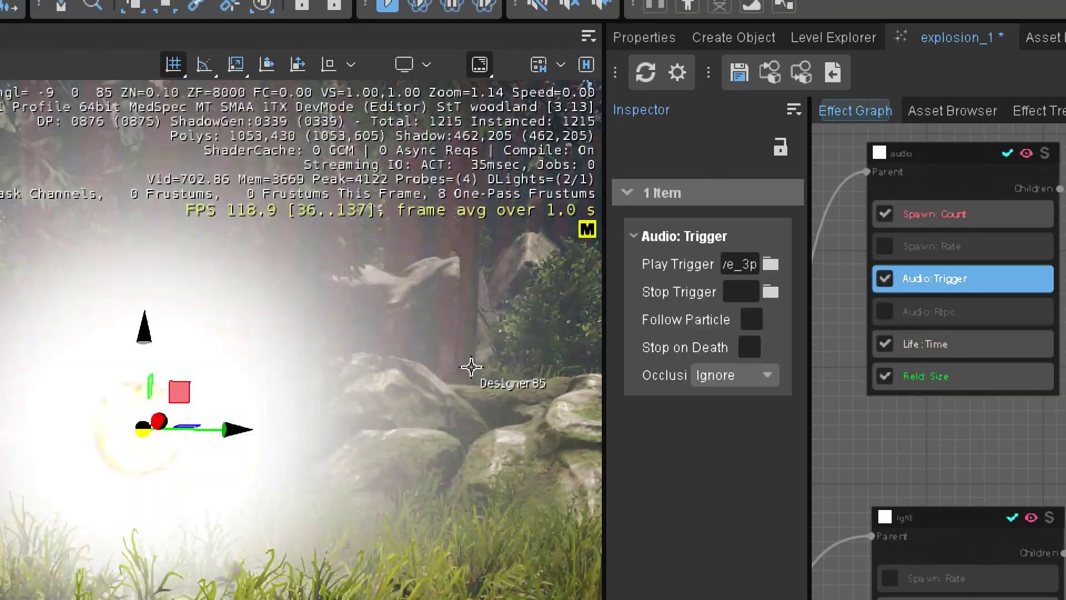
scroll(906, 435, "down", 2)
scroll(952, 409, "up", 2)
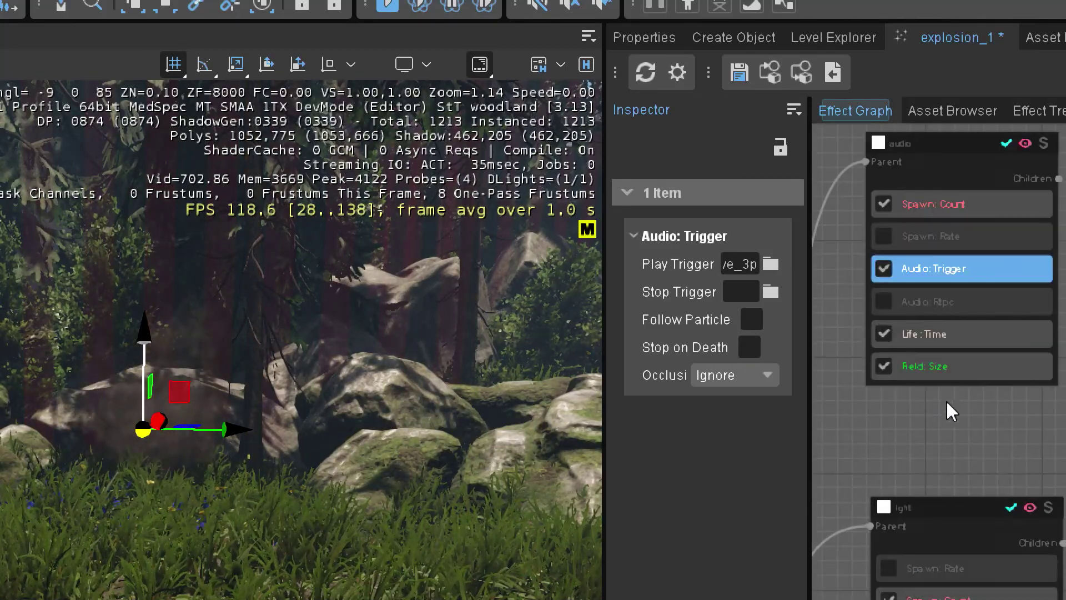
Delete the audio node from the effect graph.
left_click(938, 397)
scroll(924, 300, "down", 2)
left_click(918, 211)
scroll(923, 276, "down", 3)
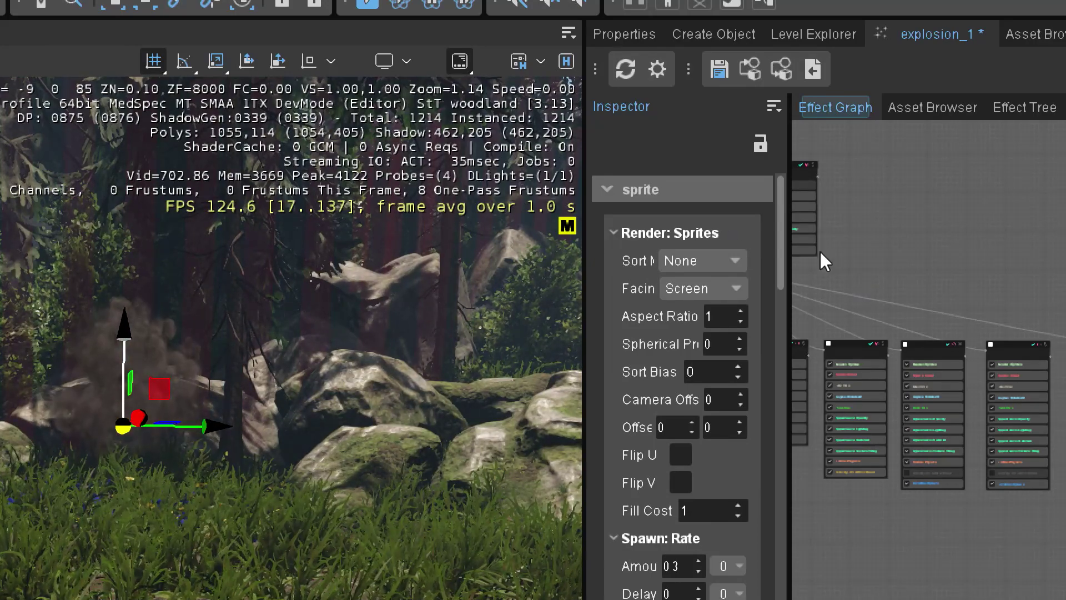
Duplicate the exposion_sparks node and place the copy beside the light node.
left_click(866, 232)
scroll(866, 233, "down", 3)
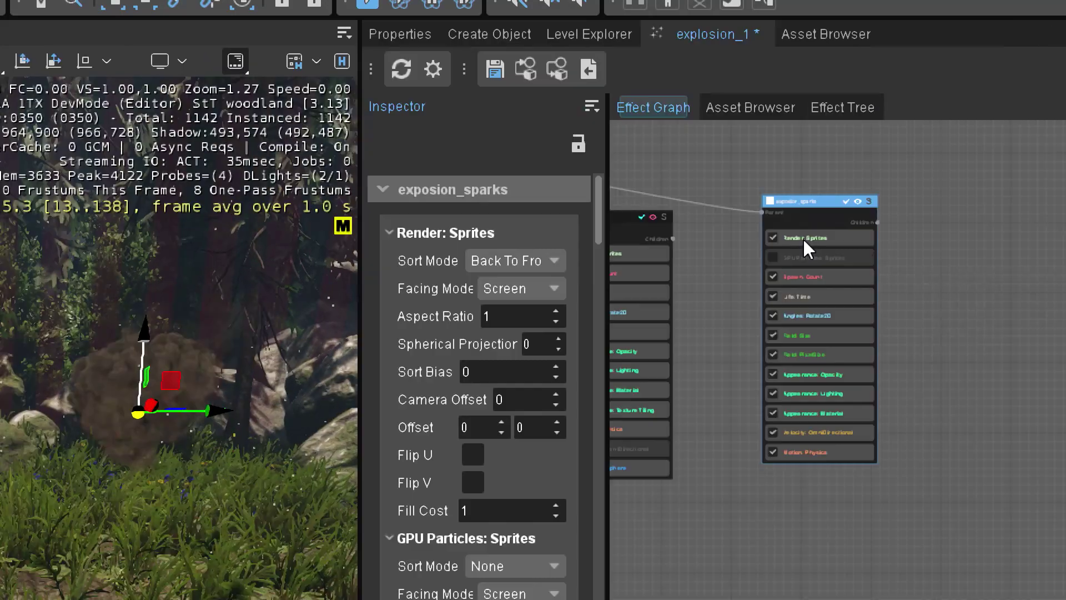
scroll(671, 161, "down", 5)
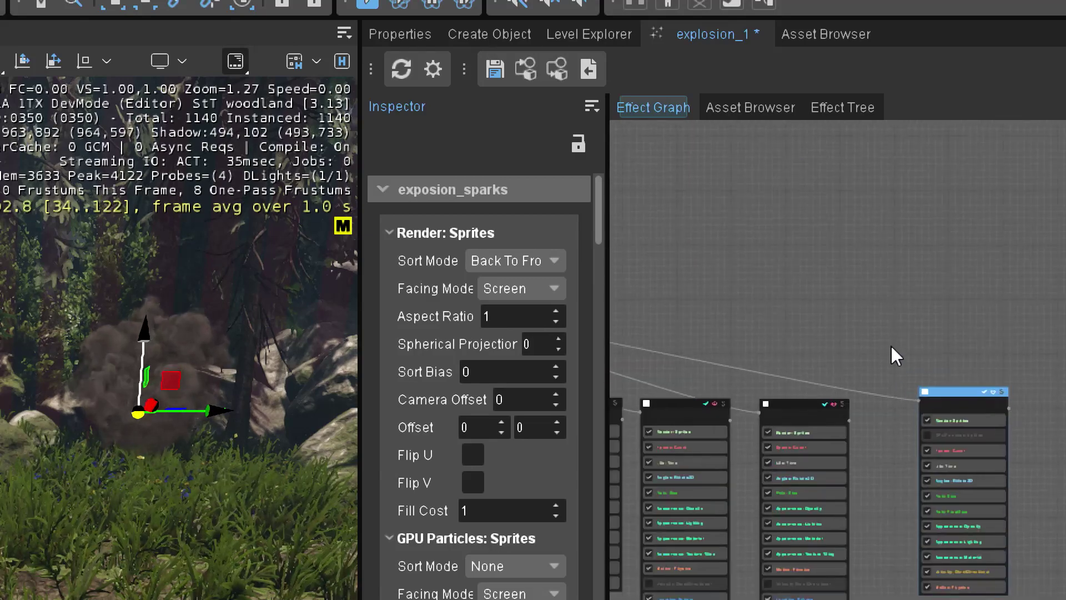
left_click(880, 340)
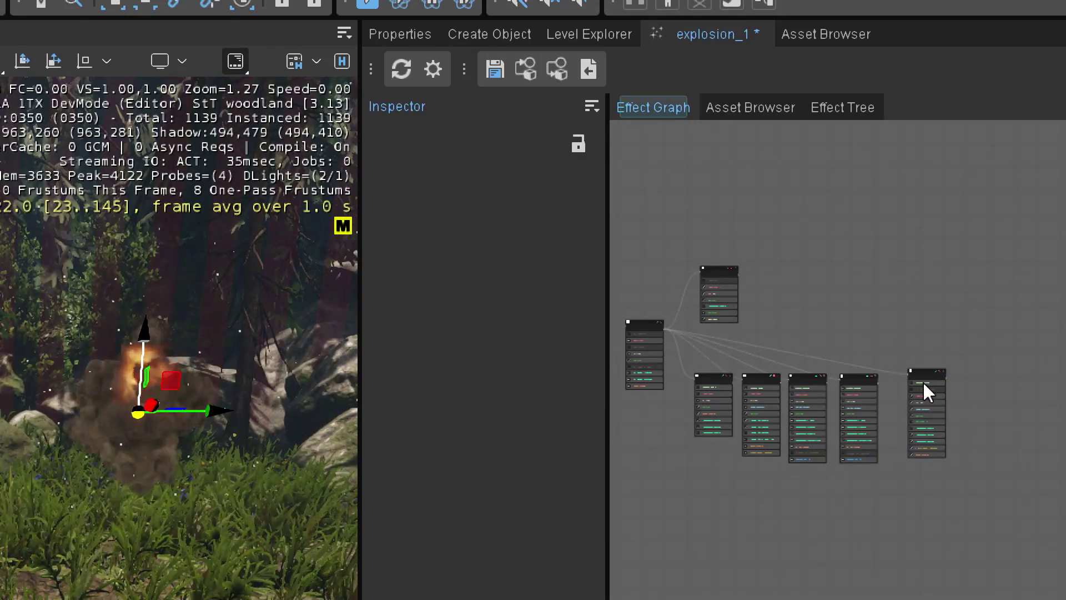
scroll(923, 381, "up", 5)
left_click(924, 349)
scroll(916, 372, "down", 5)
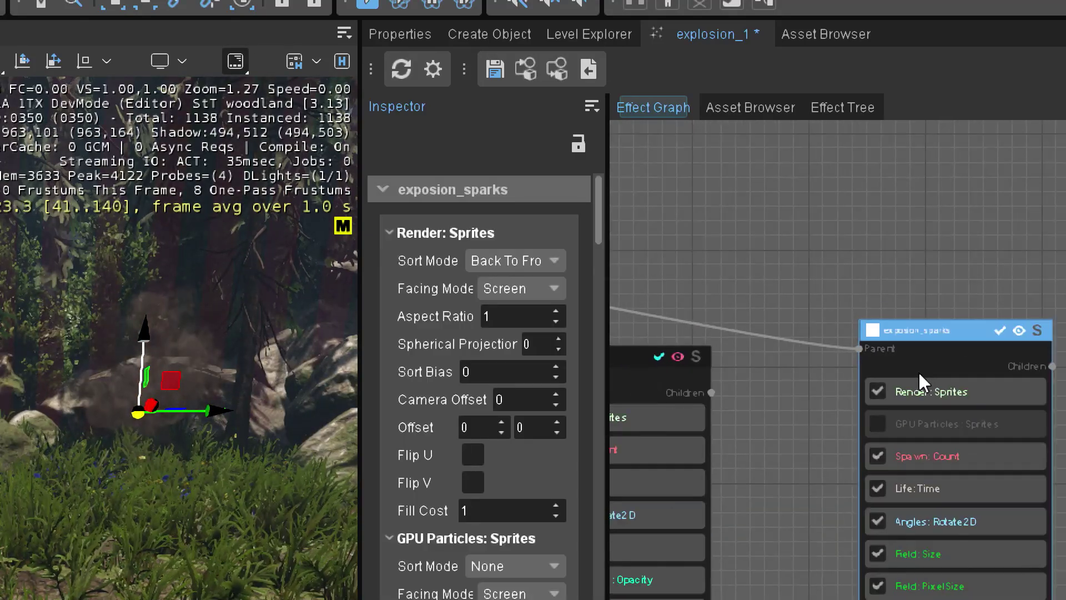
key("ctrl+v")
left_click(784, 343)
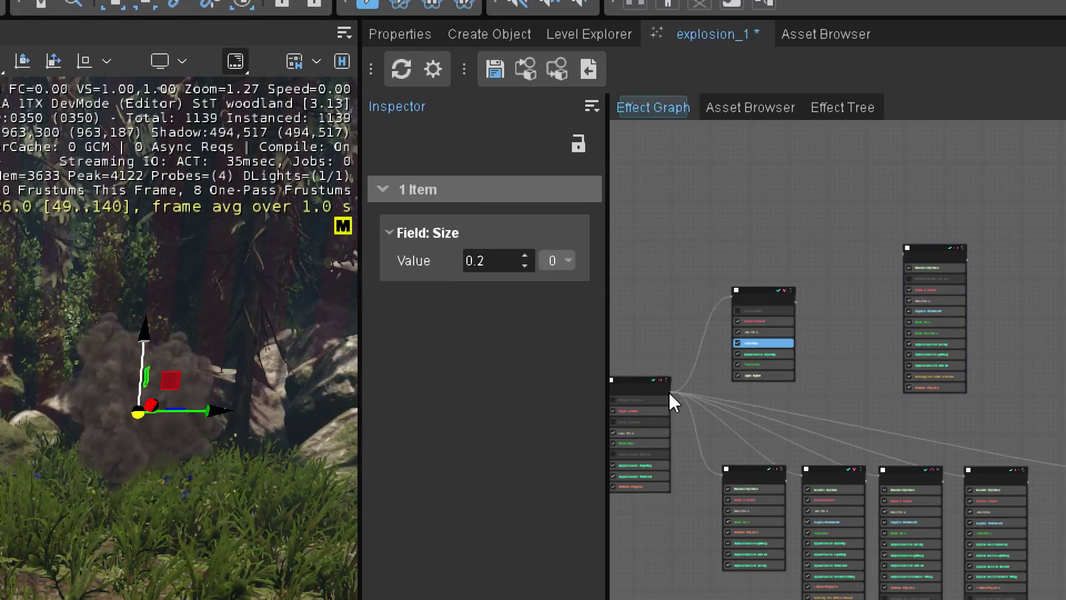
Connect the root node's Children output to the duplicated sparks node's Parent input.
left_click(668, 390)
scroll(691, 384, "up", 3)
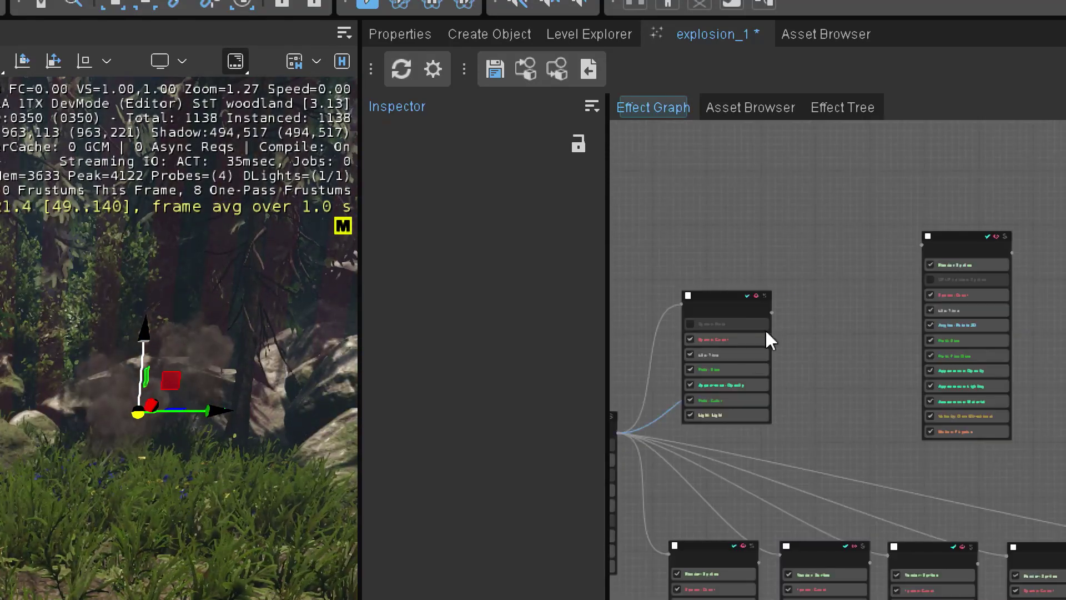
left_click(965, 310)
Set the duplicated sparks node's Field: Size value to 0.1.
scroll(966, 310, "up", 5)
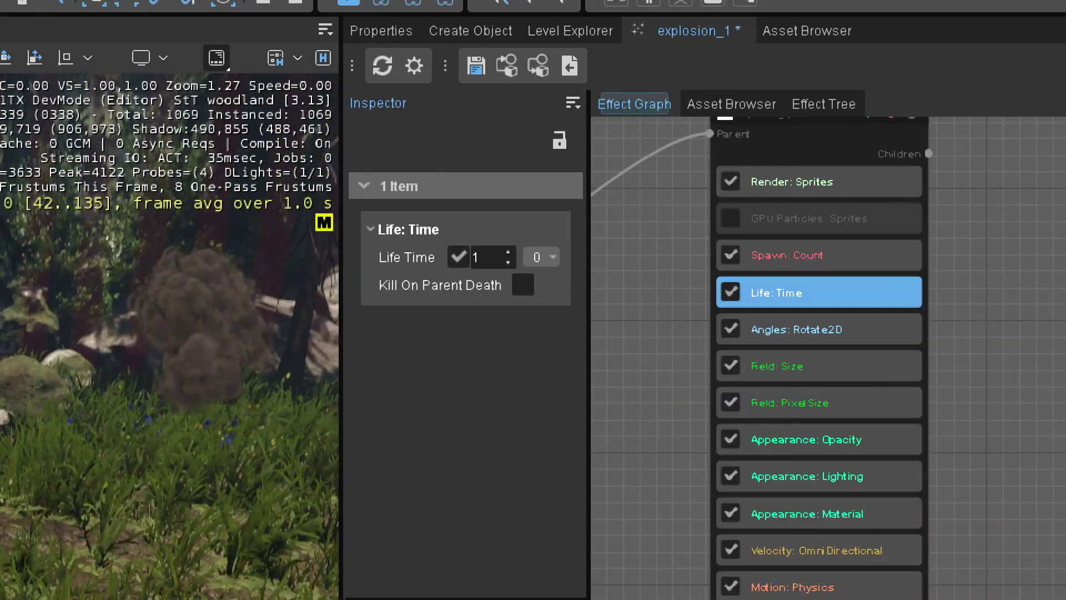
left_click(805, 366)
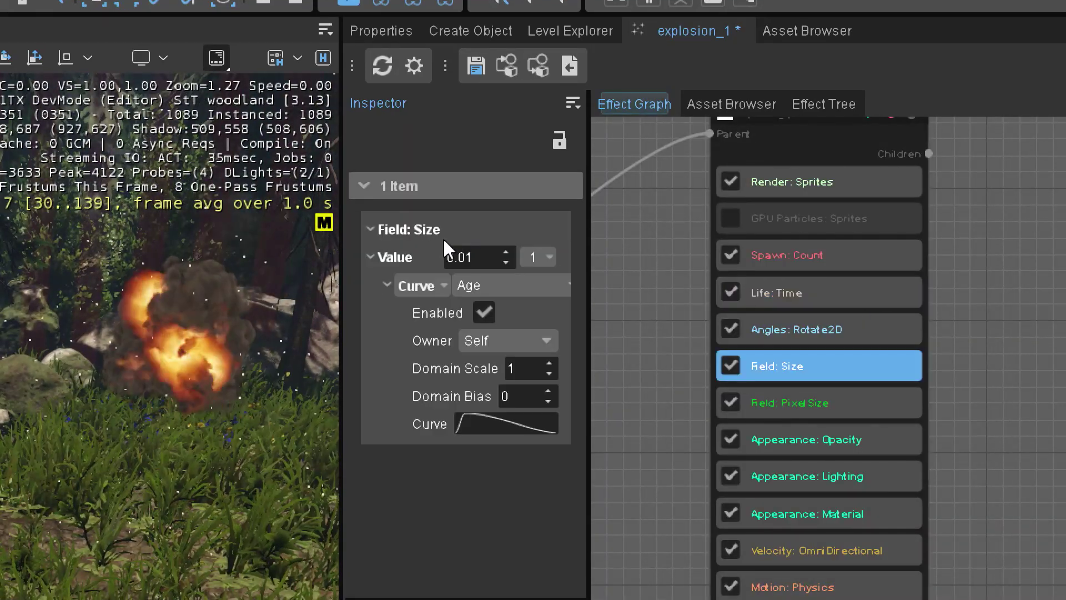
double_click(472, 257)
type("0.1")
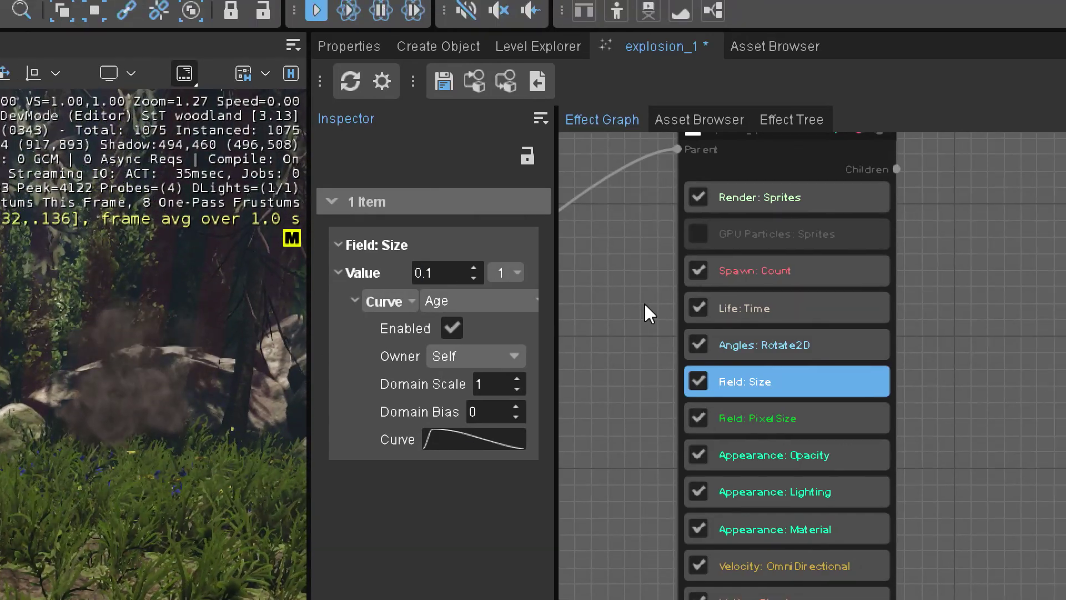
left_click(680, 296)
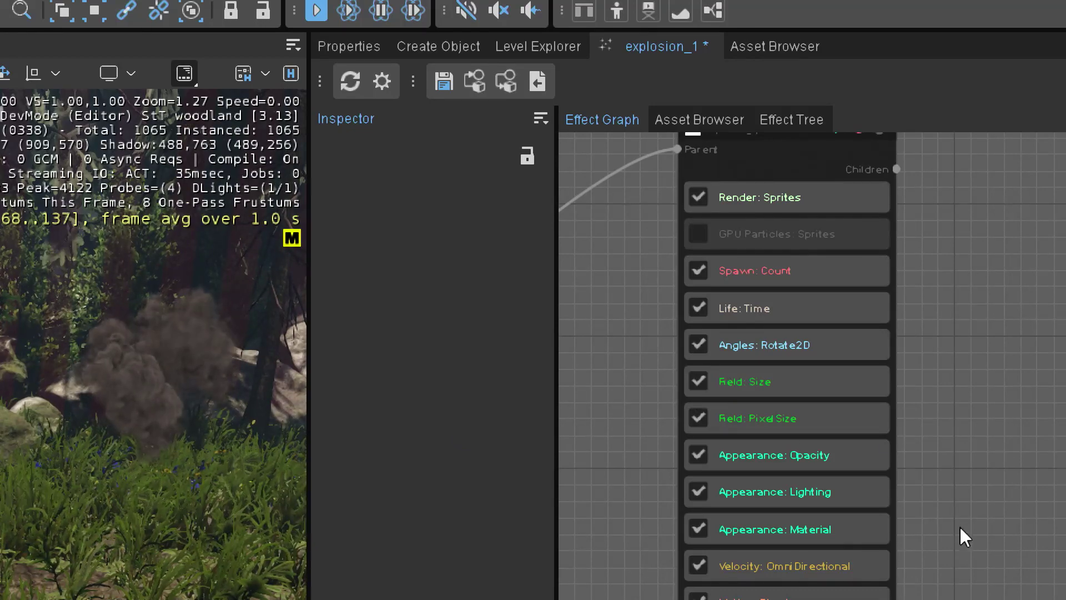
Assign the glow.dds texture from the sprites glow folder to the duplicated sparks node's Appearance: Material.
scroll(944, 478, "down", 4)
scroll(866, 328, "up", 2)
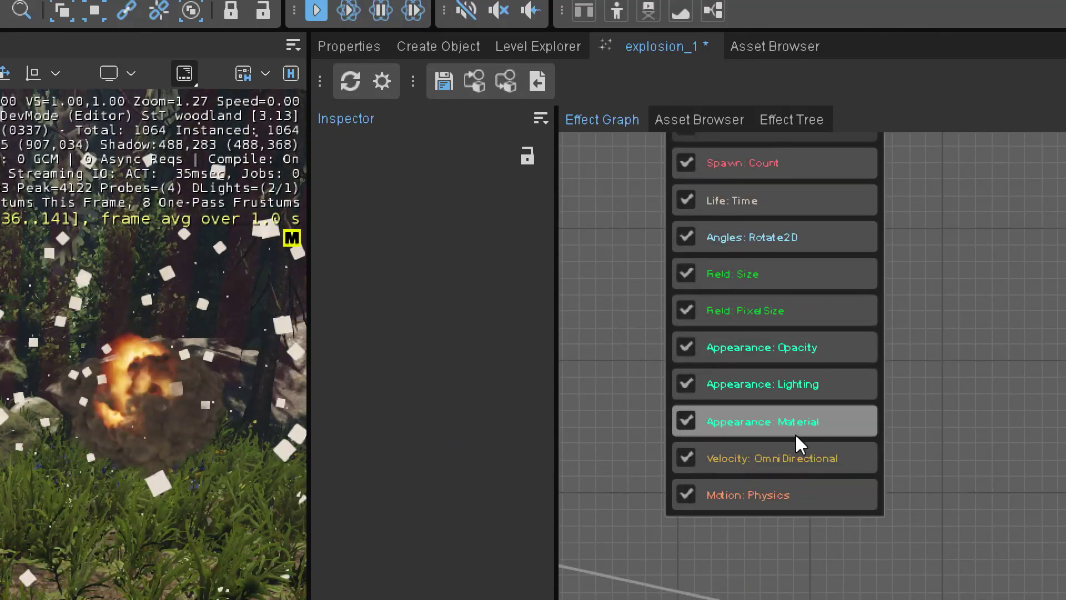
left_click(795, 431)
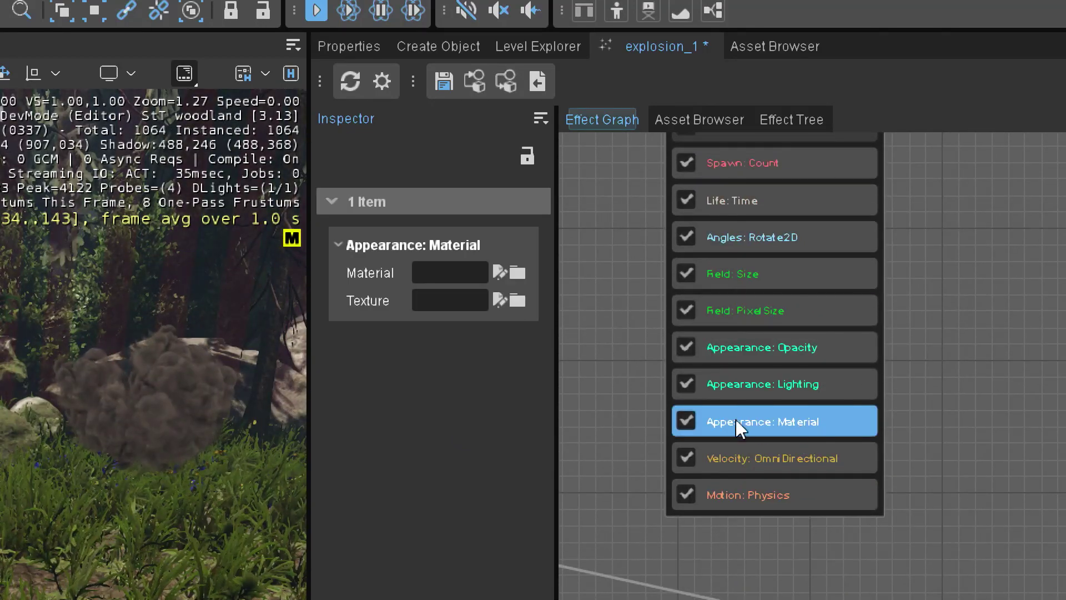
left_click(517, 304)
scroll(120, 583, "down", 6)
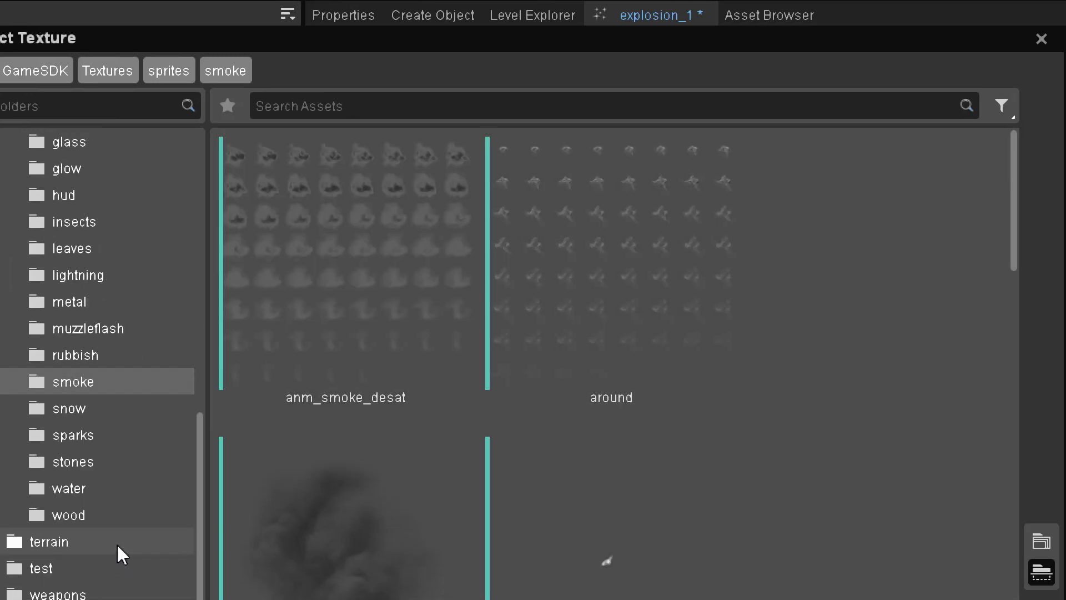
scroll(120, 555, "down", 2)
scroll(105, 236, "up", 6)
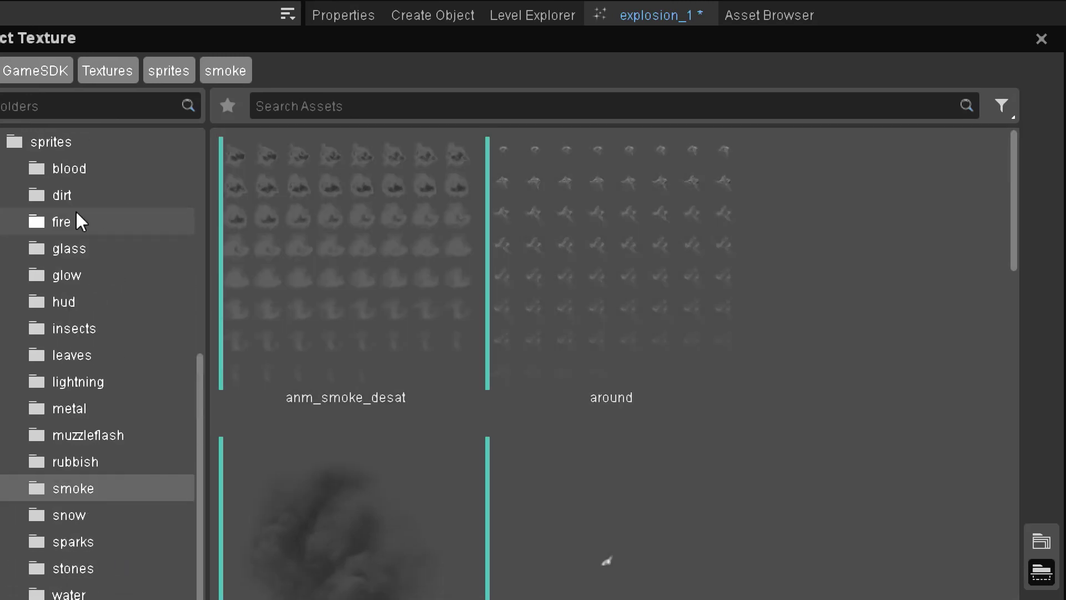
left_click(95, 276)
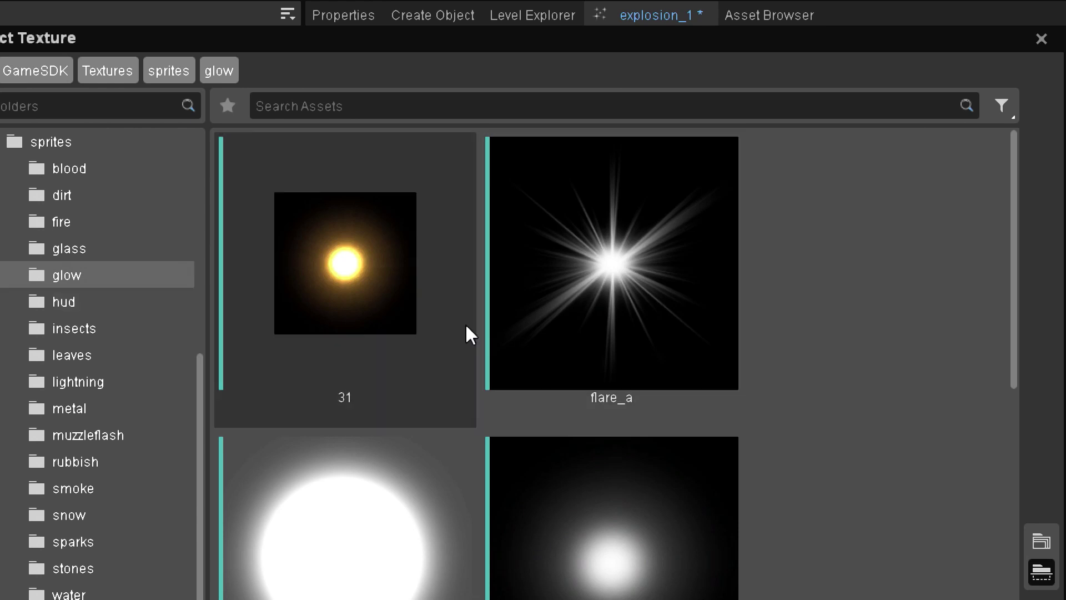
scroll(469, 336, "down", 5)
double_click(354, 513)
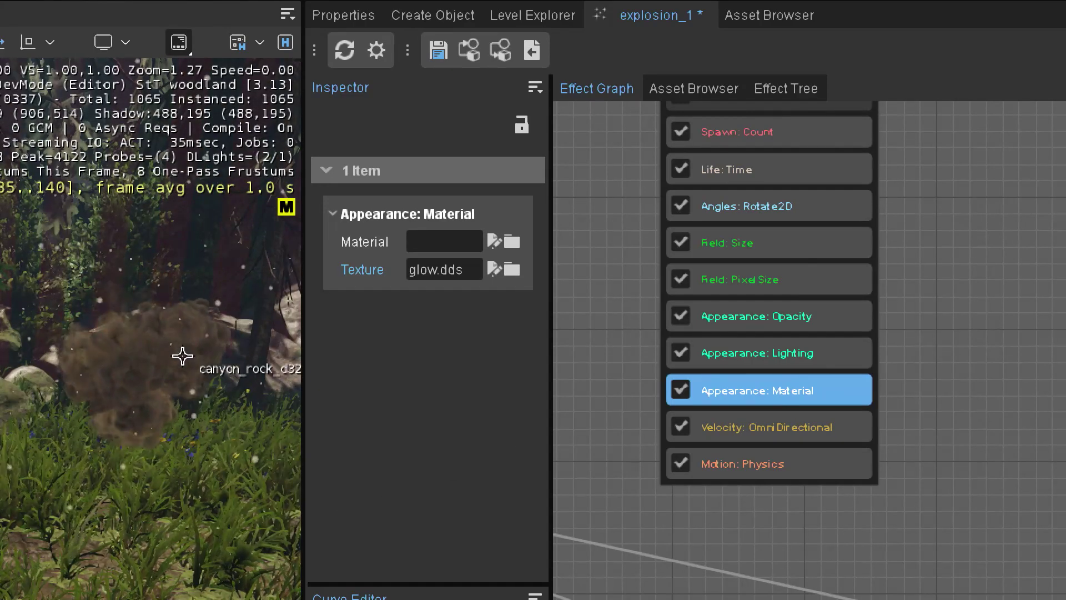
Set the duplicated sparks node's Field: Size value to 0.05.
left_click(758, 242)
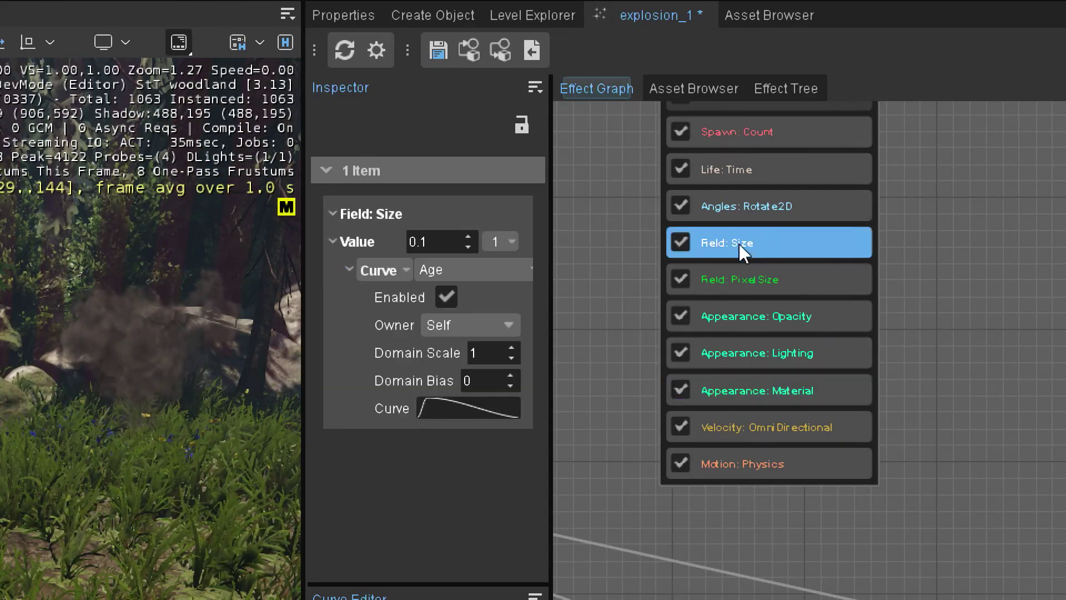
left_click(435, 241)
type(".05")
key("Return")
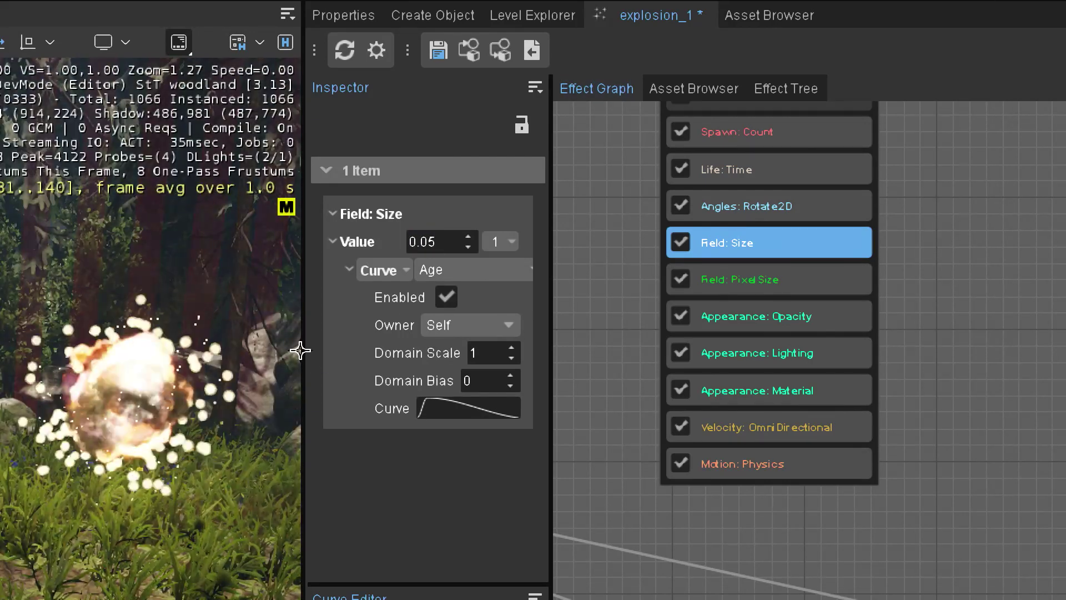
left_click(948, 340)
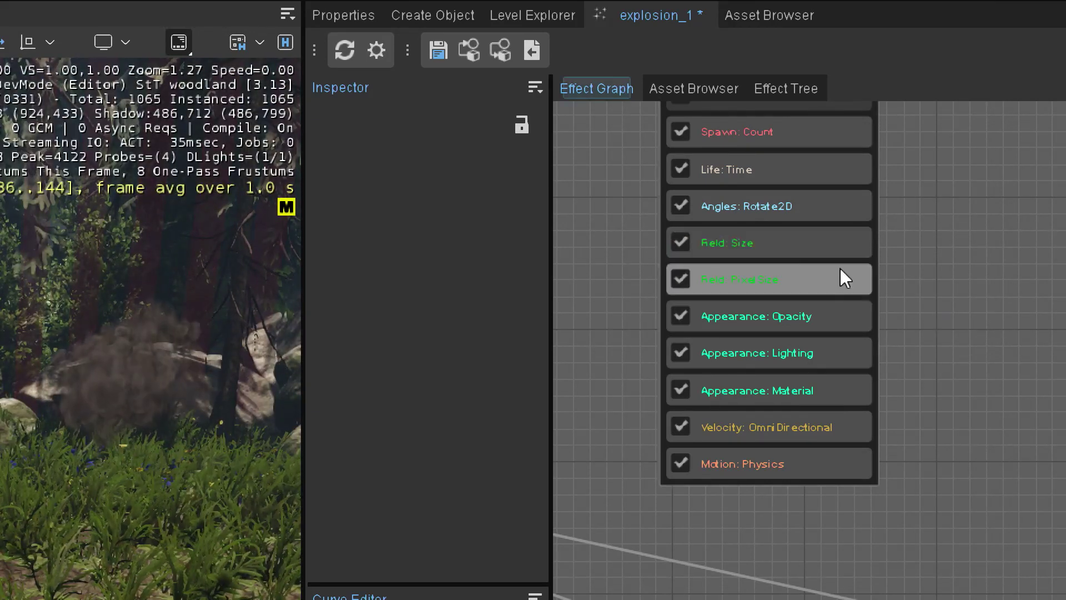
Set the duplicated sparks node's Spawn: Count amount to 15.
left_click(758, 132)
left_click(426, 242)
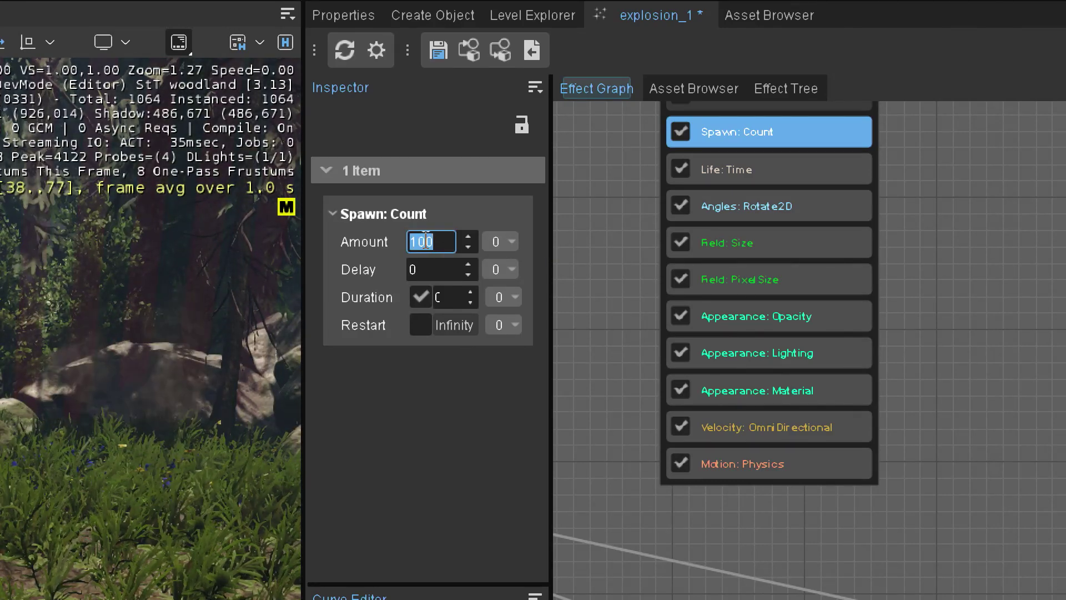
type("15")
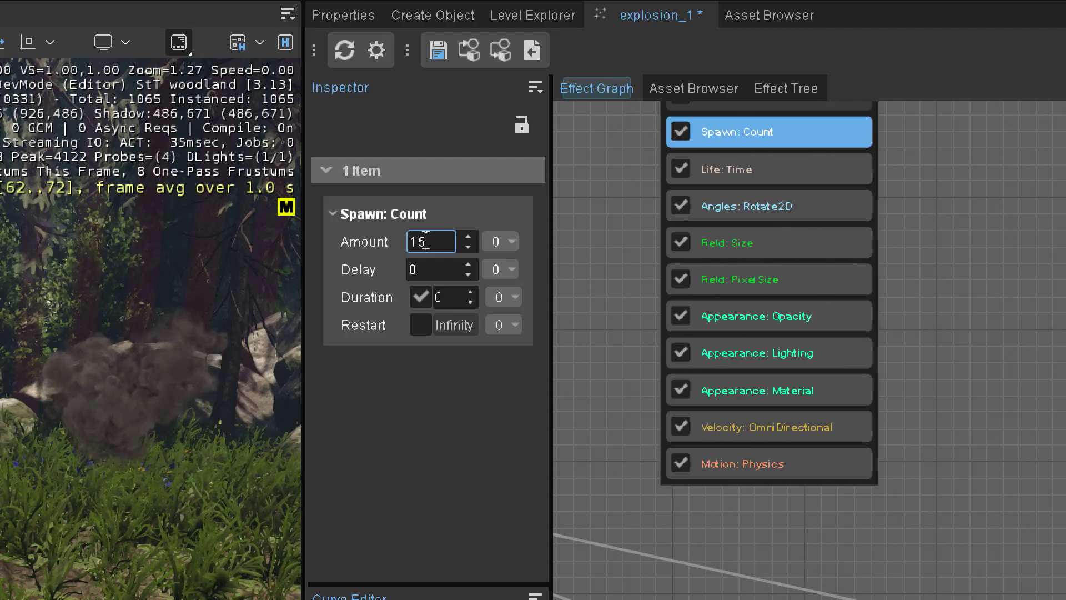
key("Return")
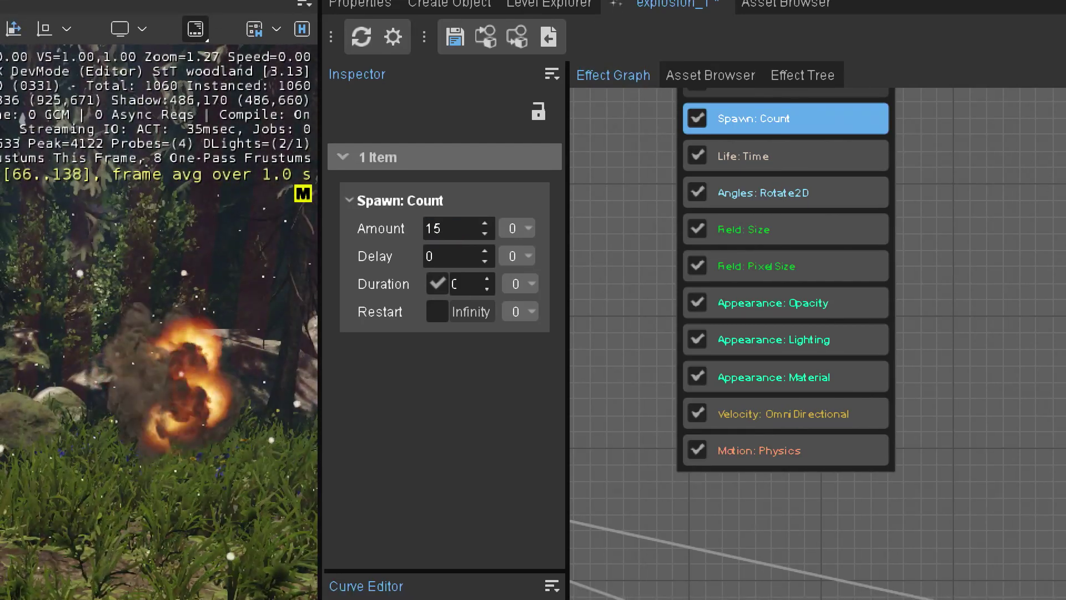
scroll(573, 412, "down", 2)
left_click(573, 412)
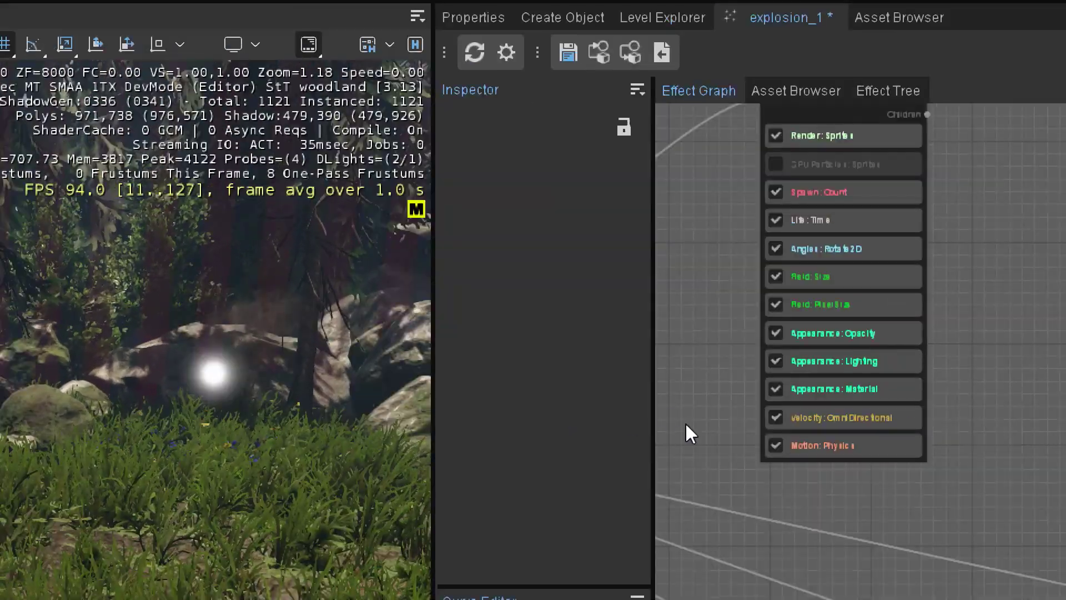
Add a Field: Color feature to the duplicated sparks node and place it directly above Field: Size.
middle_click_drag(930, 284, 899, 265)
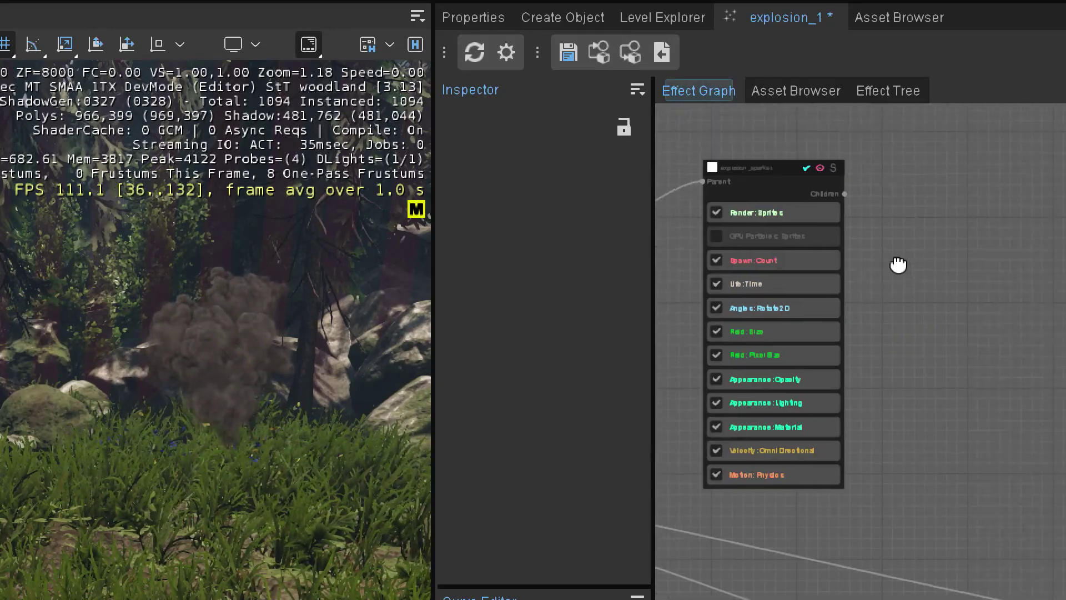
scroll(747, 412, "up", 1)
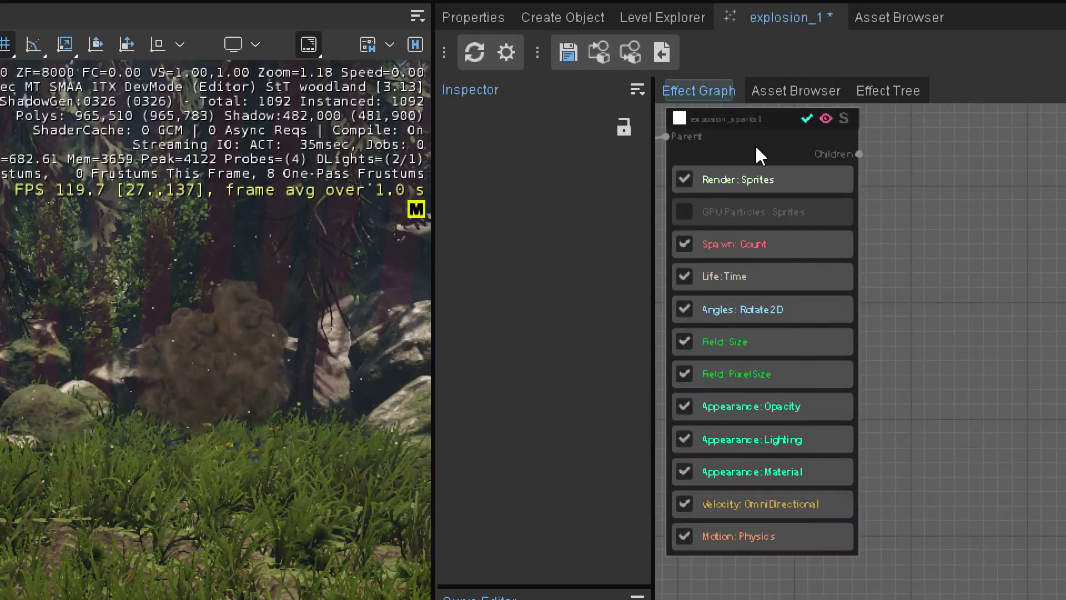
right_click(756, 146)
mouse_move(966, 362)
left_click(1015, 362)
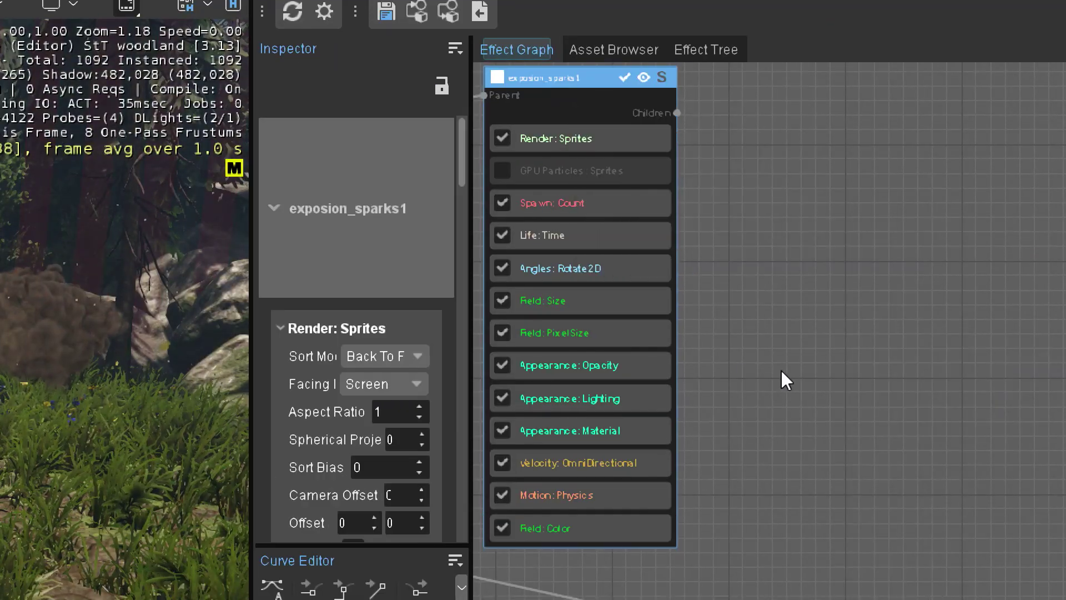
left_click_drag(567, 530, 574, 289)
Set the duplicated sparks node's Field: Color to a bright yellow.
left_click(351, 203)
left_click_drag(361, 301, 383, 261)
left_click(442, 188)
left_click(351, 203)
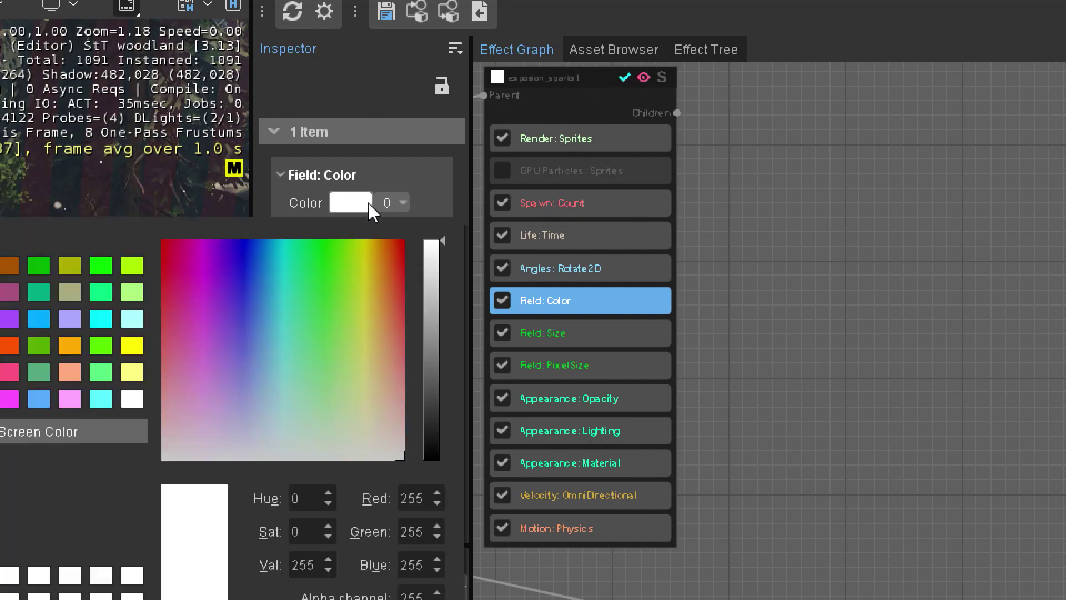
left_click(381, 272)
left_click(443, 194)
left_click(773, 239)
Add a trail node beside the duplicated sparks node and connect the sparks node's Children output to the trail's Parent input.
scroll(773, 238, "down", 4)
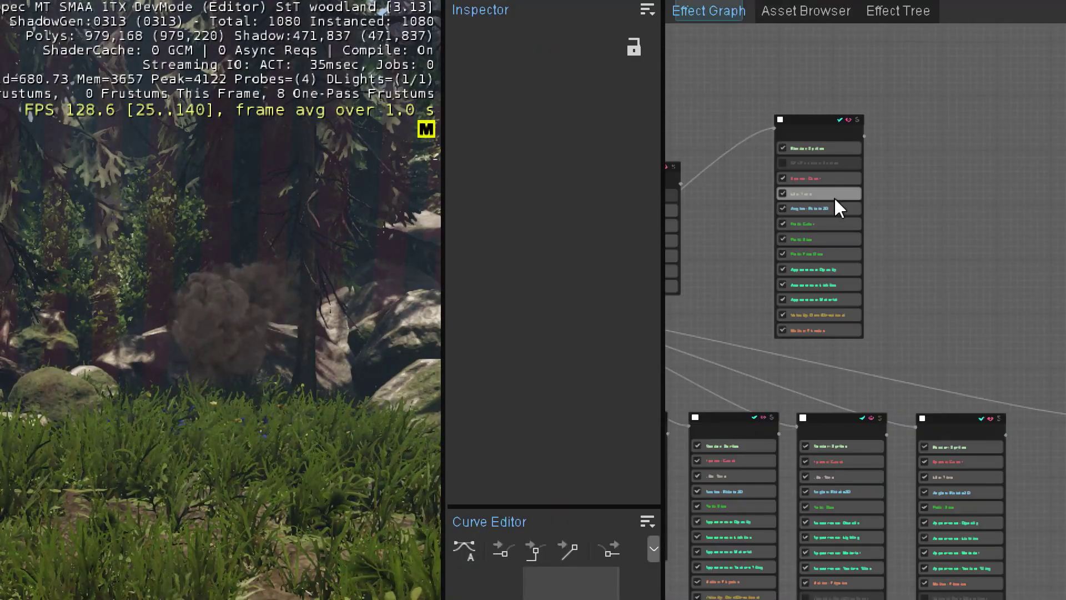
scroll(890, 139, "up", 3)
right_click(922, 143)
type("tra")
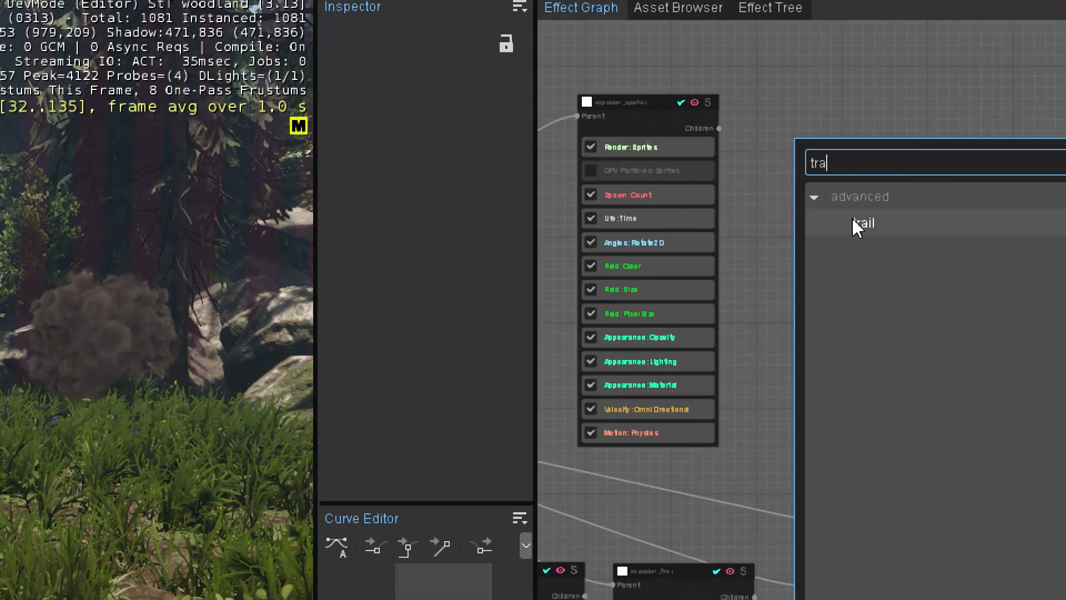
left_click(859, 223)
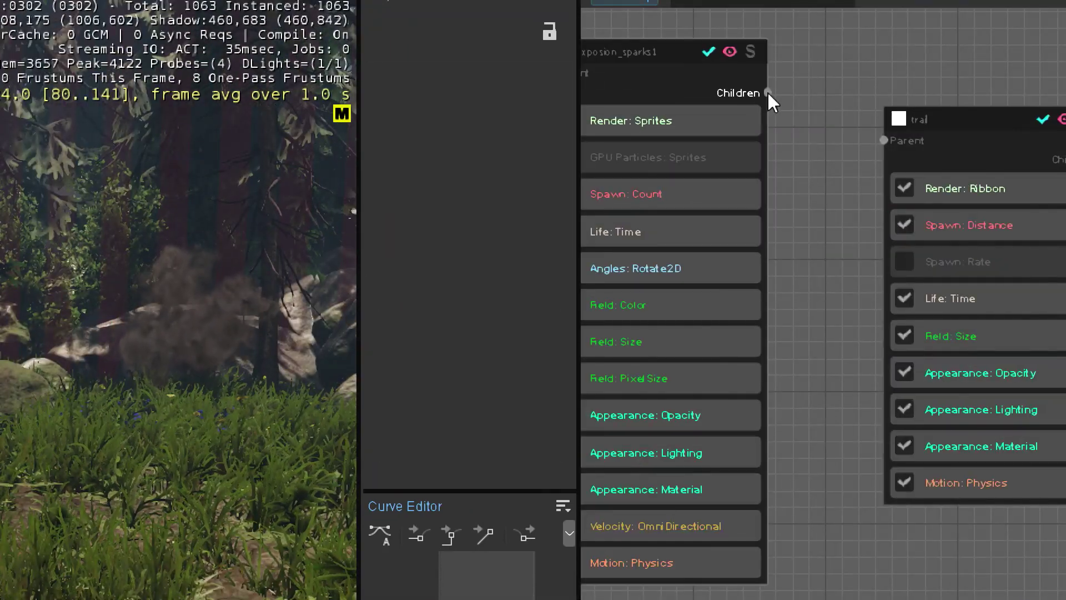
left_click_drag(767, 92, 884, 141)
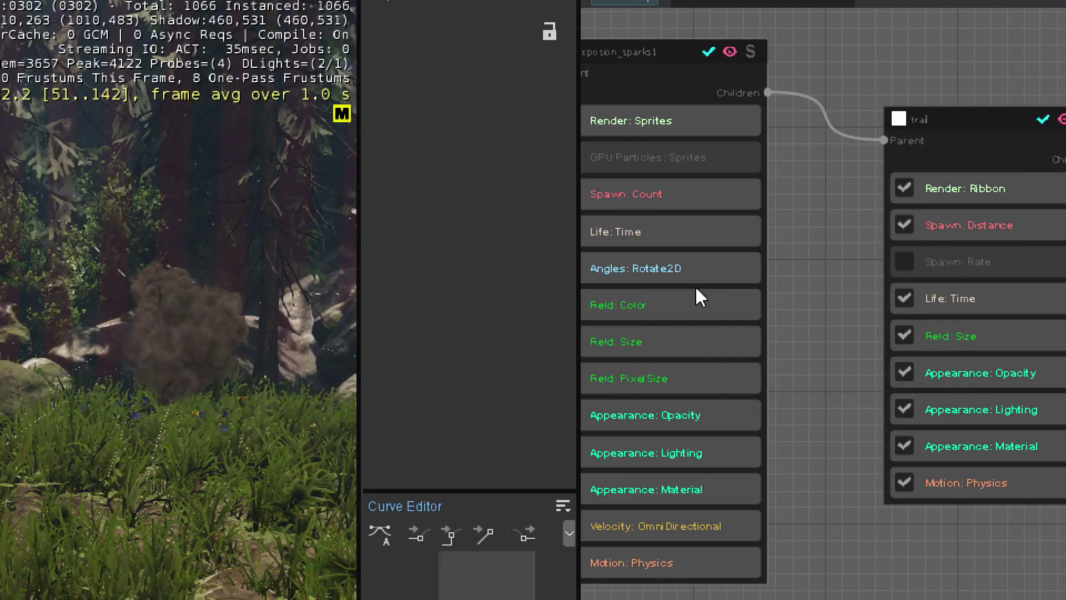
Set the trail node's Field: Size value to 1.
left_click(955, 297)
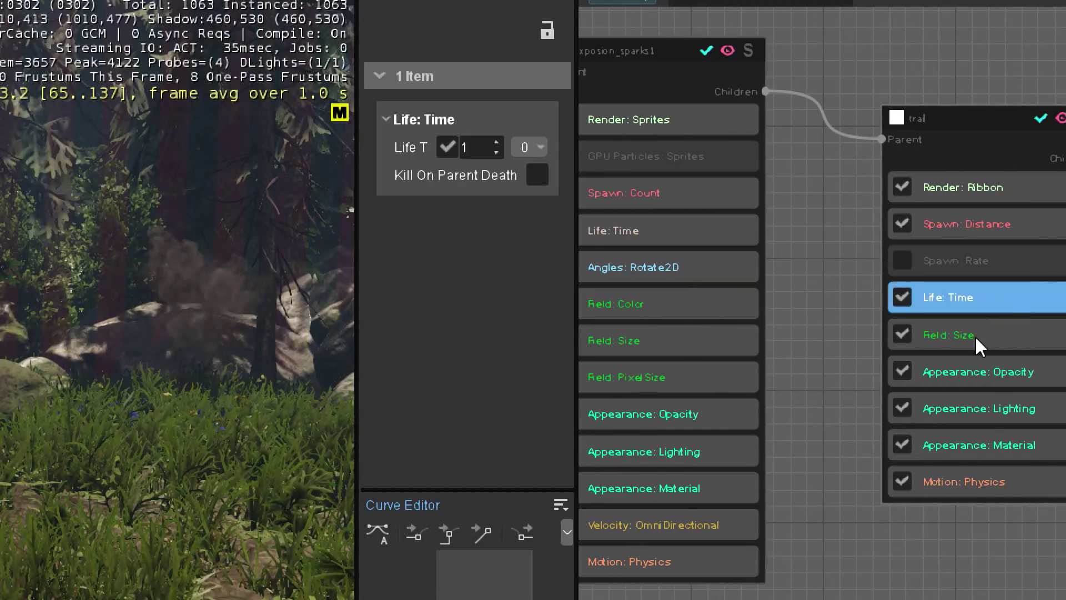
left_click(955, 336)
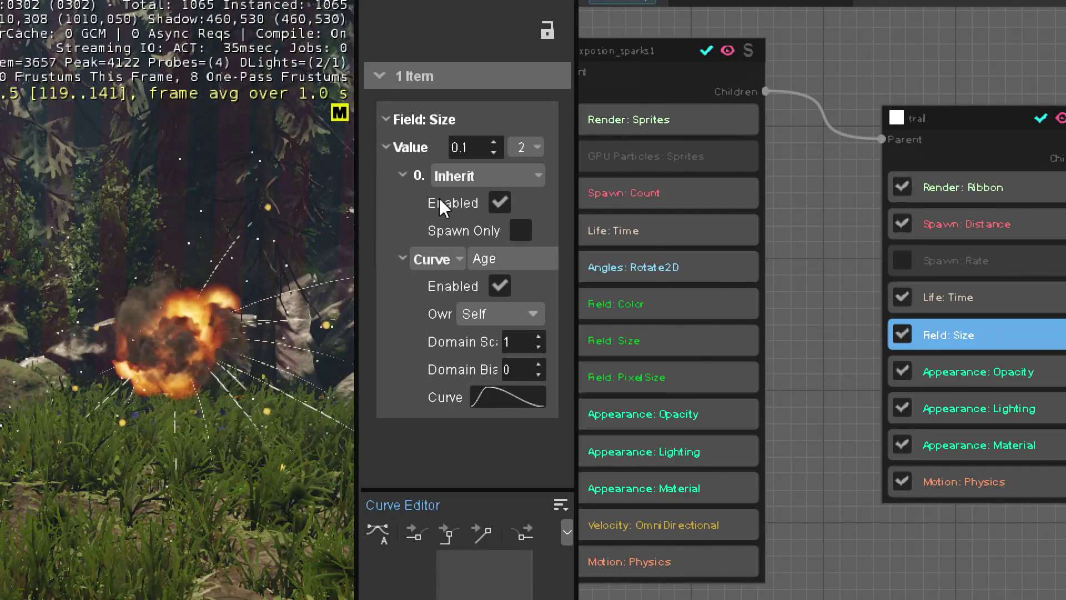
left_click(468, 149)
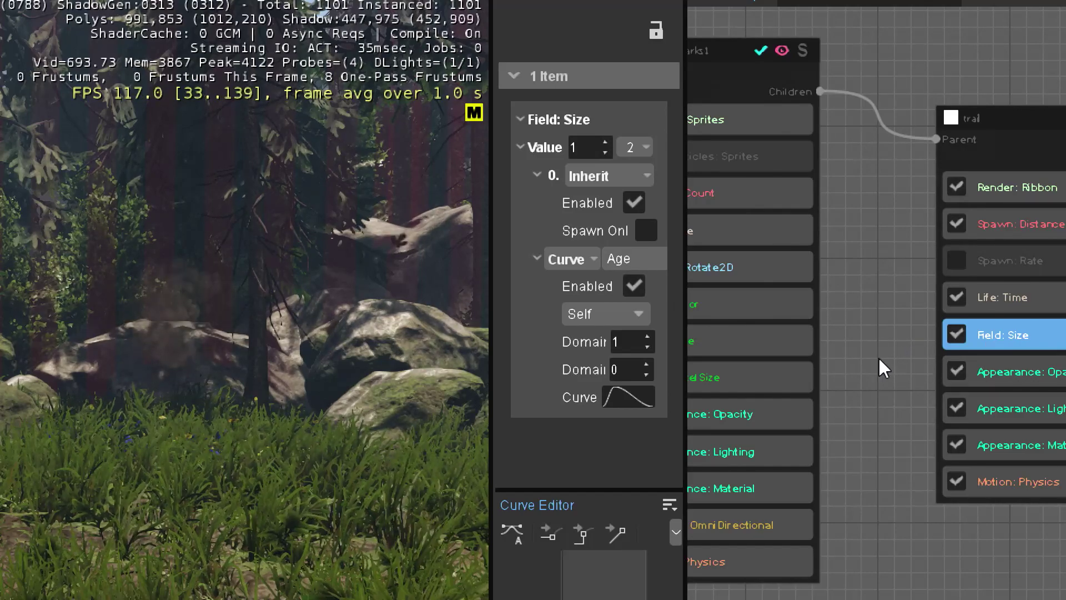
left_click(877, 356)
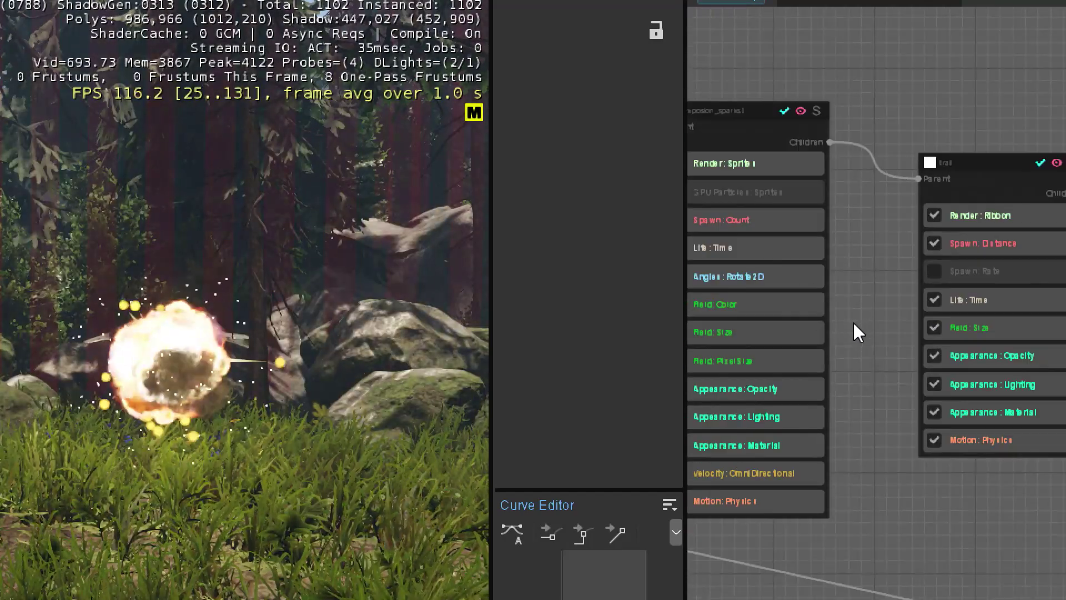
Assign the smoke_trail_a texture from the sprites smoke folder to the trail node's Appearance: Material.
middle_click_drag(862, 324, 803, 267)
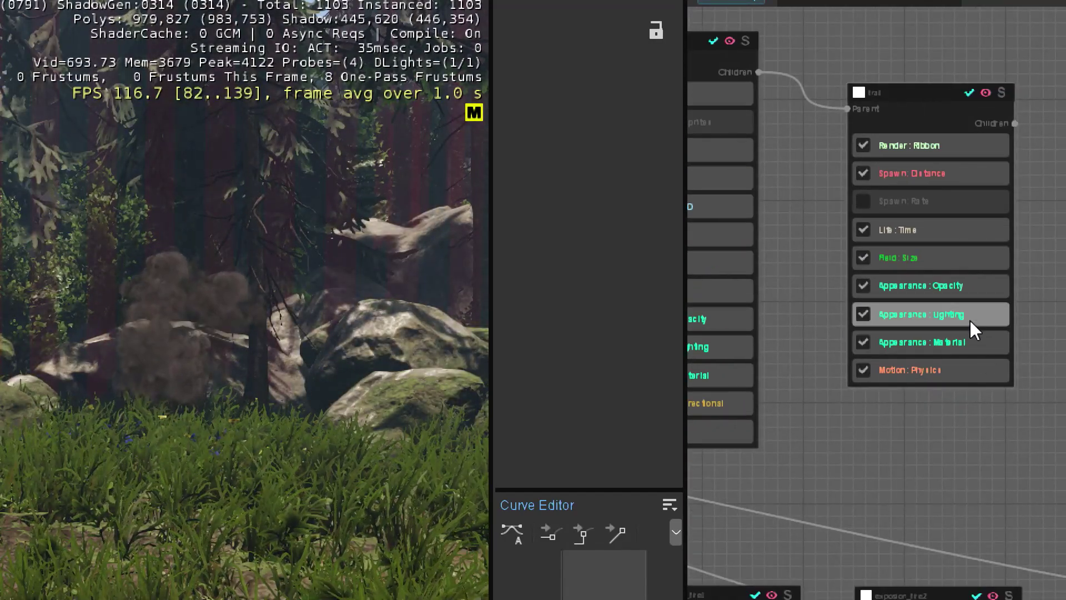
left_click(943, 342)
left_click(645, 173)
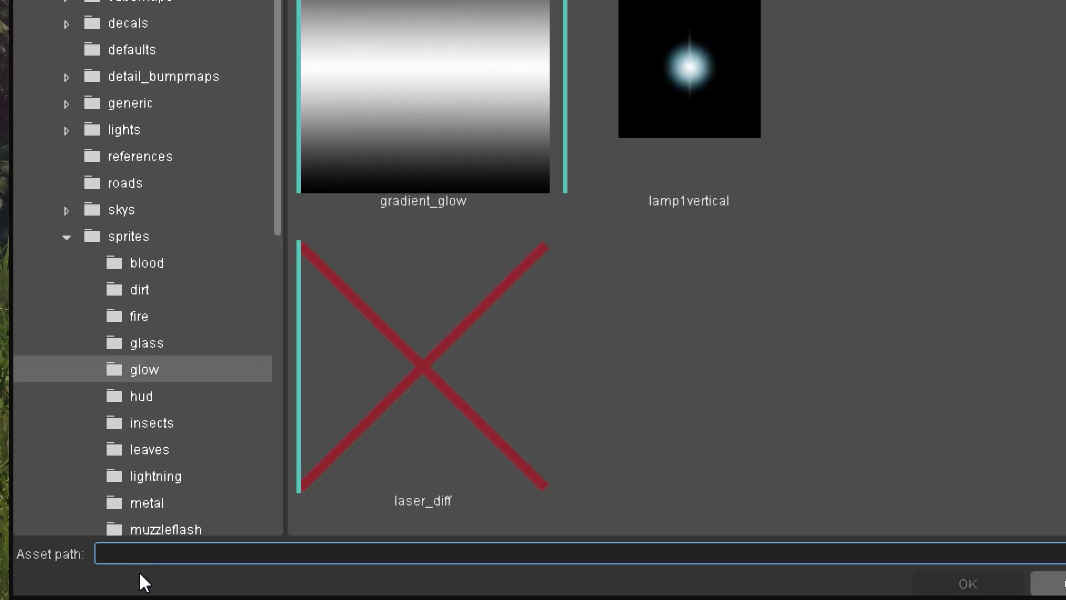
scroll(144, 500, "down", 3)
left_click(151, 342)
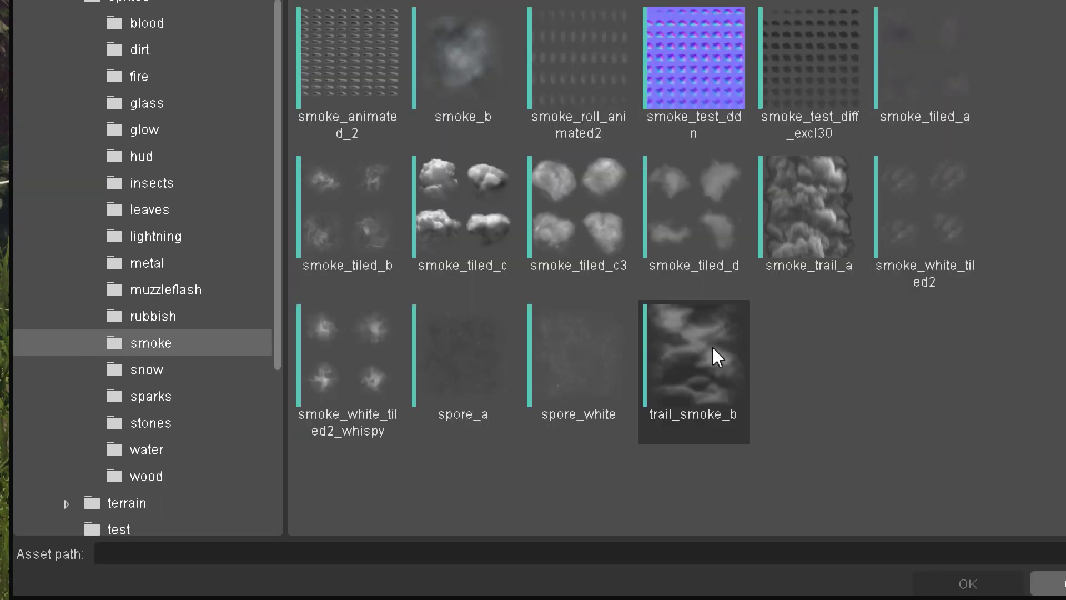
mouse_move(805, 256)
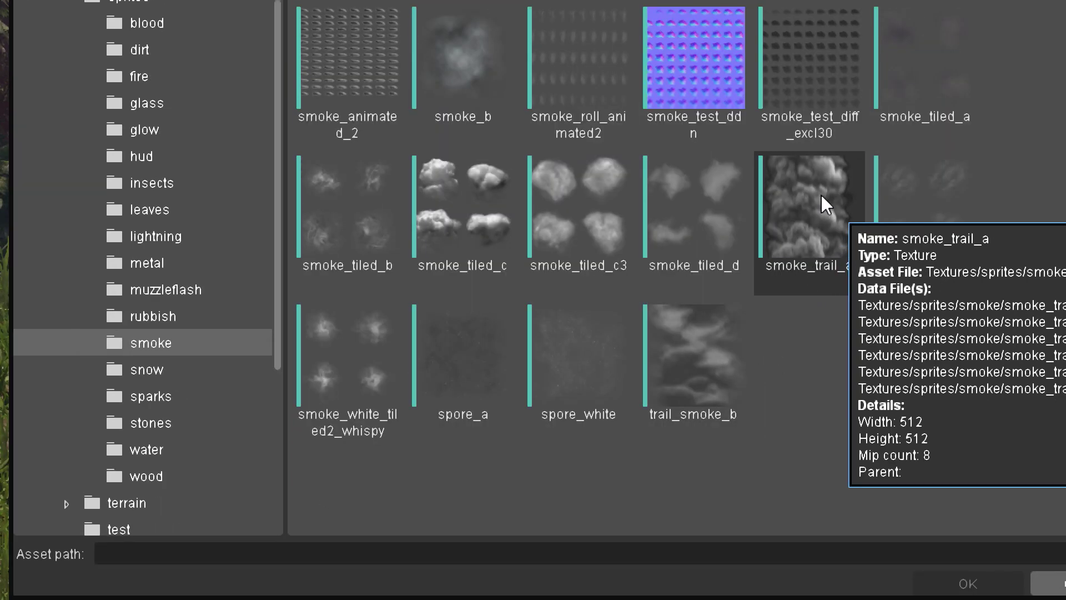
mouse_move(671, 368)
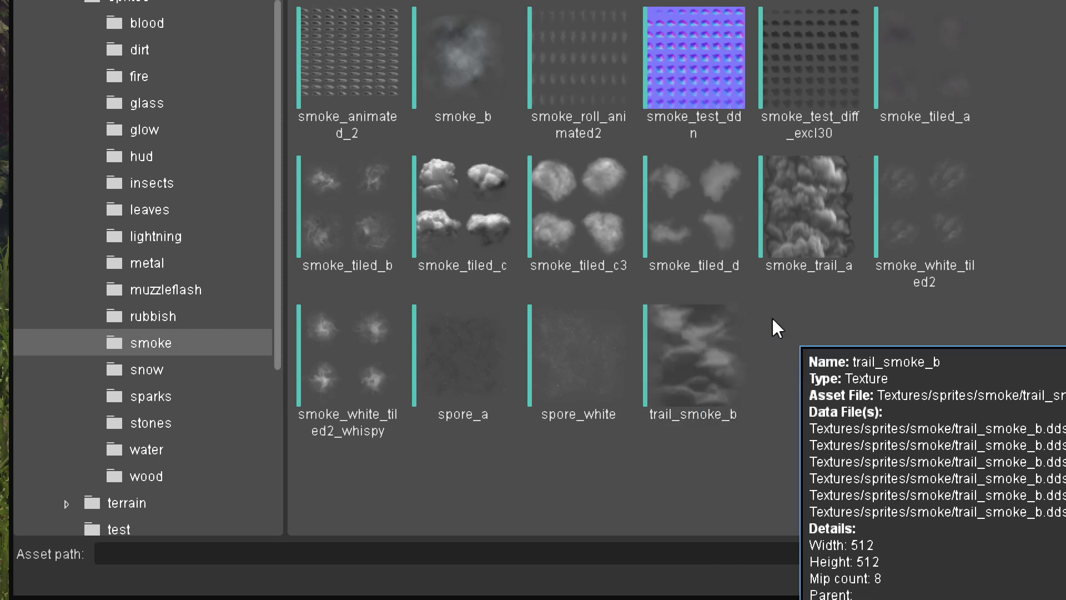
double_click(821, 208)
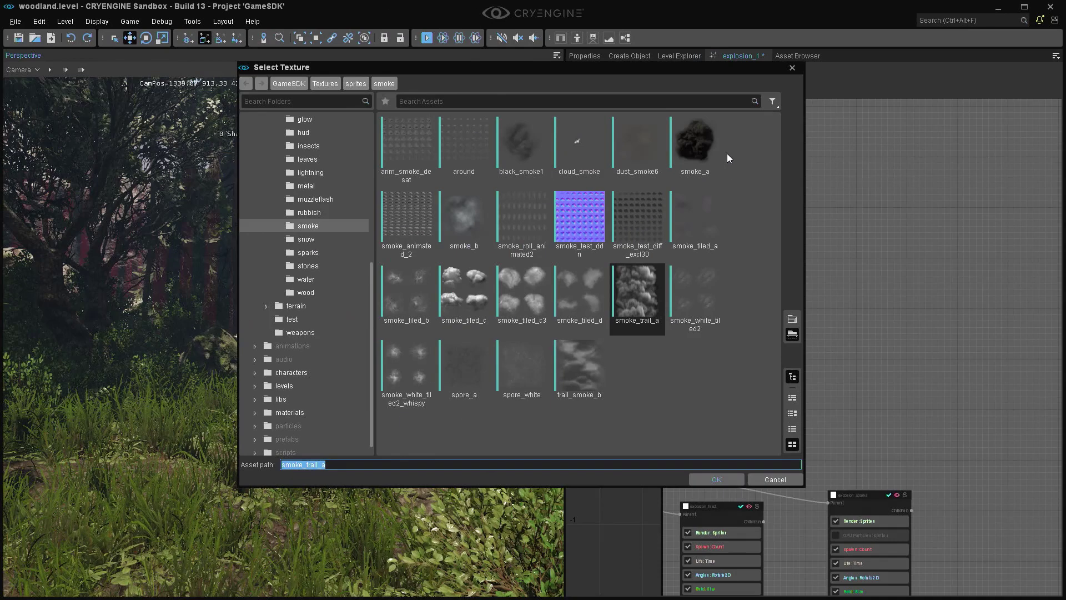
left_click(792, 68)
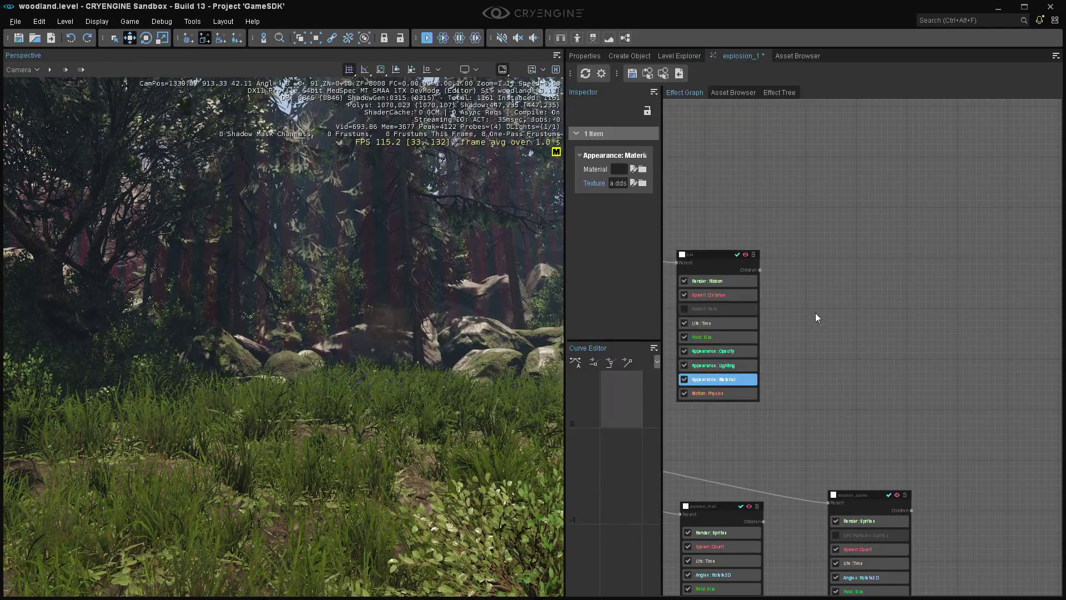
Set the trail node's Field: Size value to 5 and disable its Age curve modifier.
scroll(672, 308, "up", 3)
left_click(691, 267)
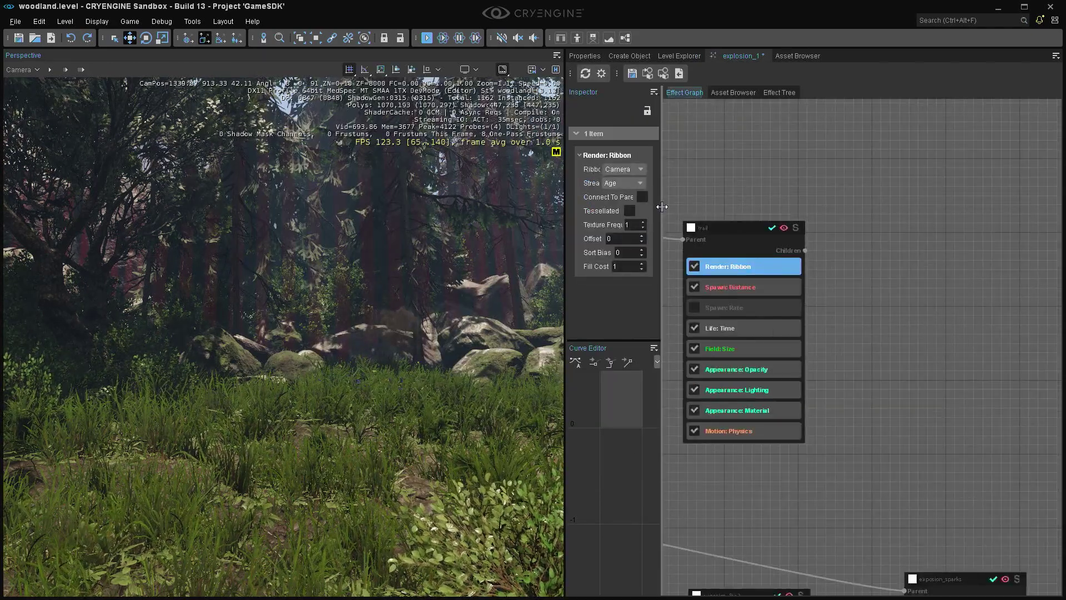
left_click_drag(661, 207, 733, 205)
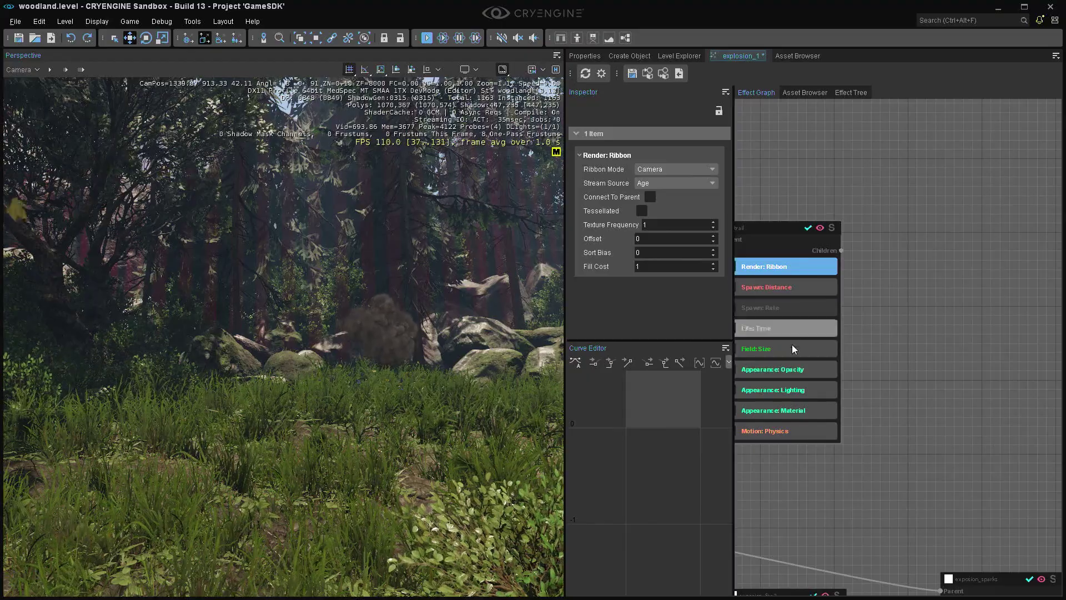
left_click(781, 348)
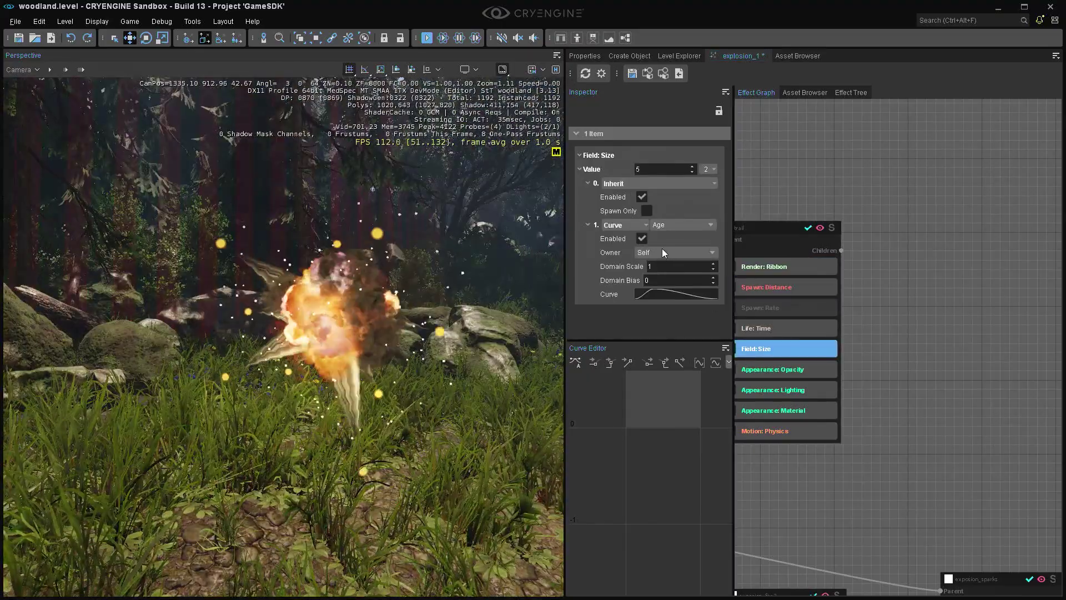
left_click(641, 238)
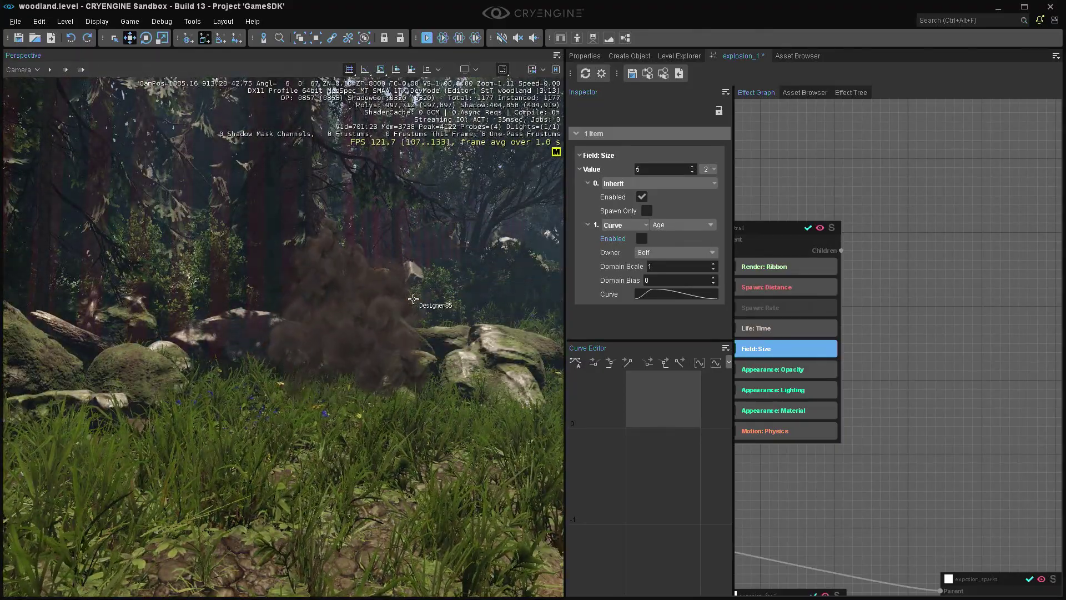
Set the Stream Source of the trail node's Render: Ribbon feature to Spawn.
left_click(777, 266)
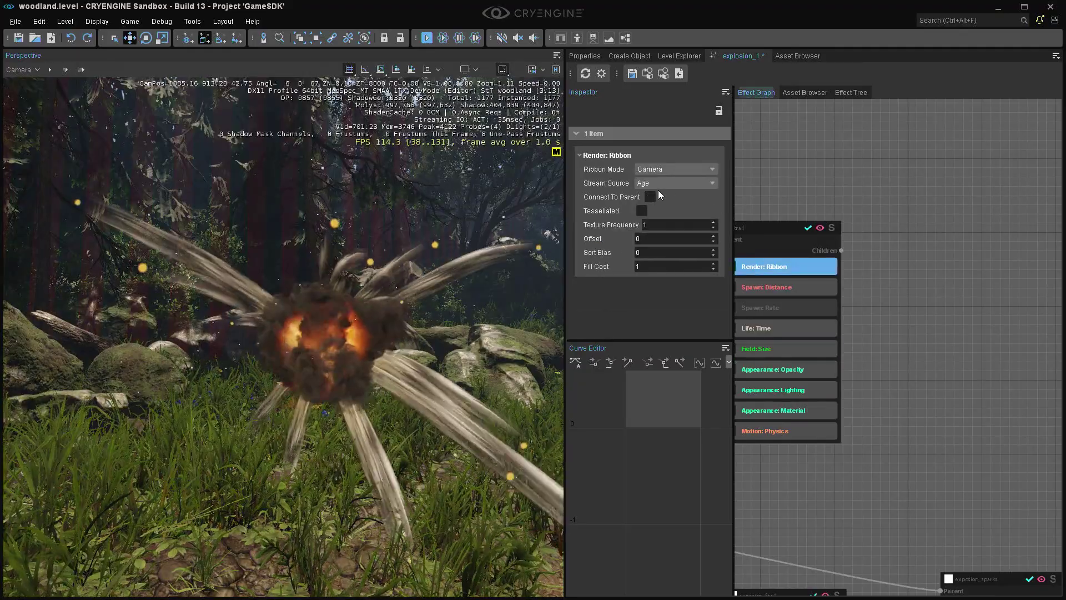
left_click(658, 182)
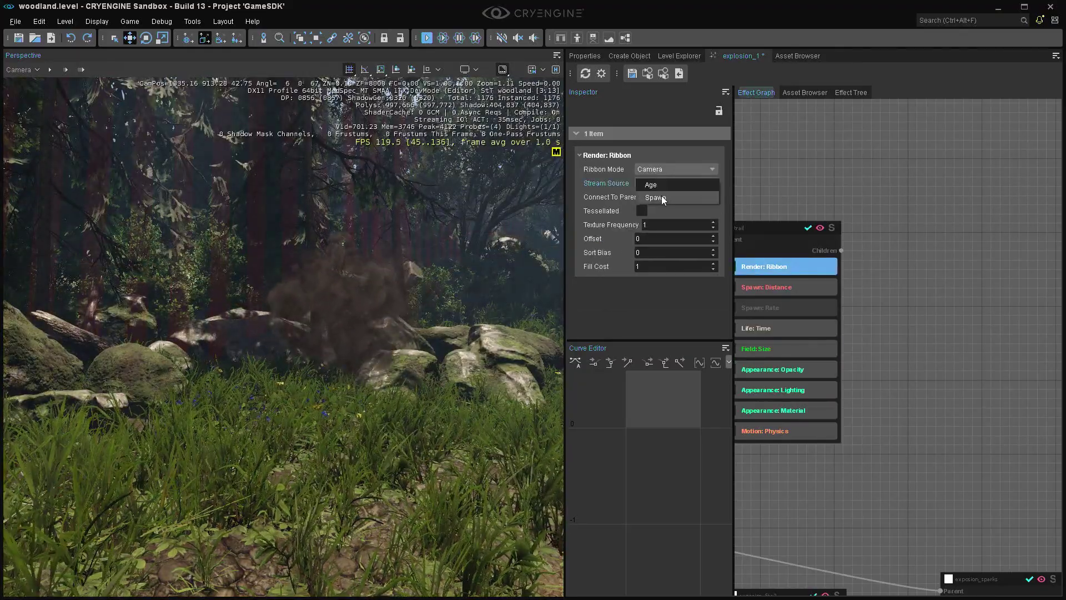
left_click(661, 195)
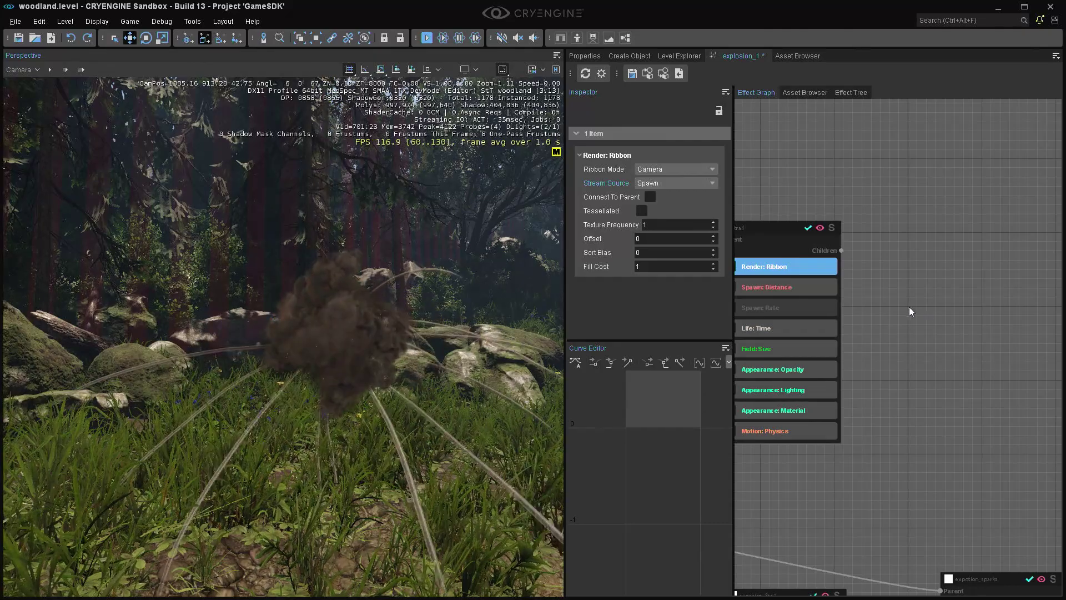
left_click(859, 318)
Enable Spawn: Rate on the trail node and disable its Spawn: Distance feature.
middle_click_drag(858, 316, 920, 295)
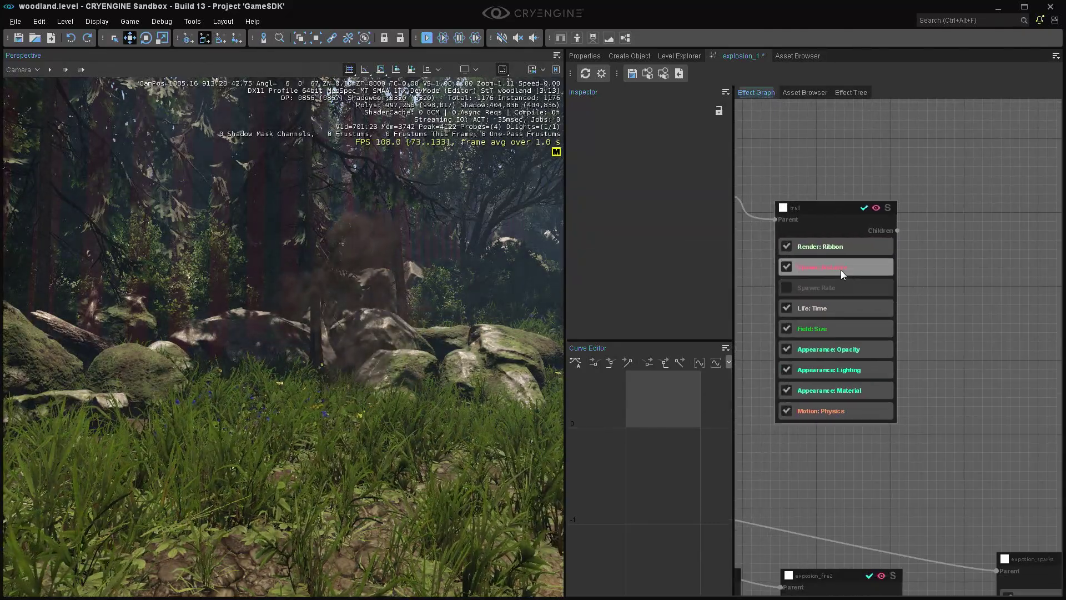
left_click(839, 269)
right_click(831, 221)
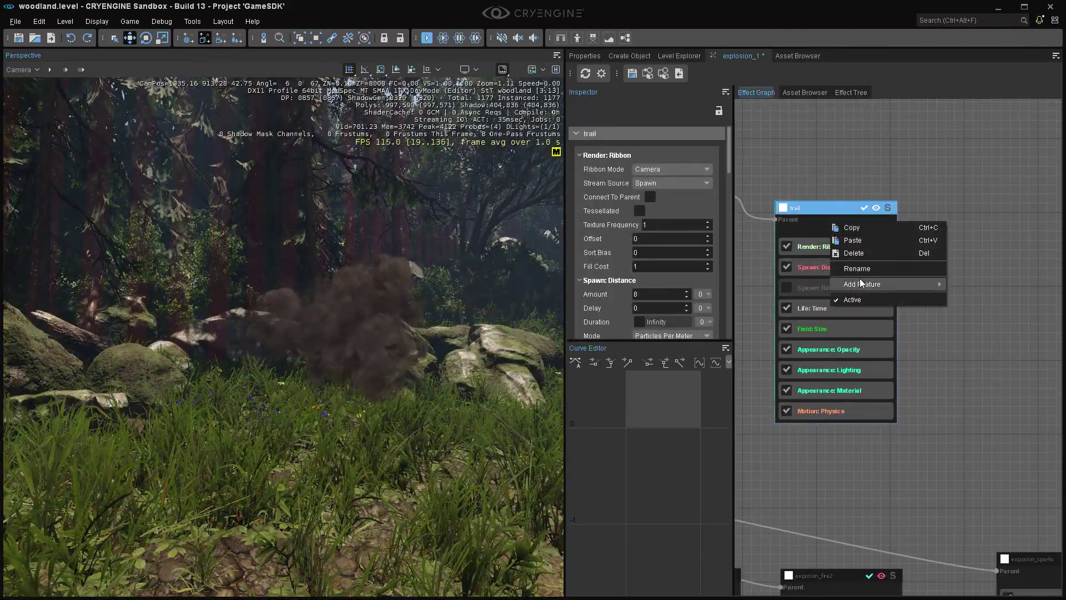
mouse_move(881, 284)
mouse_move(983, 452)
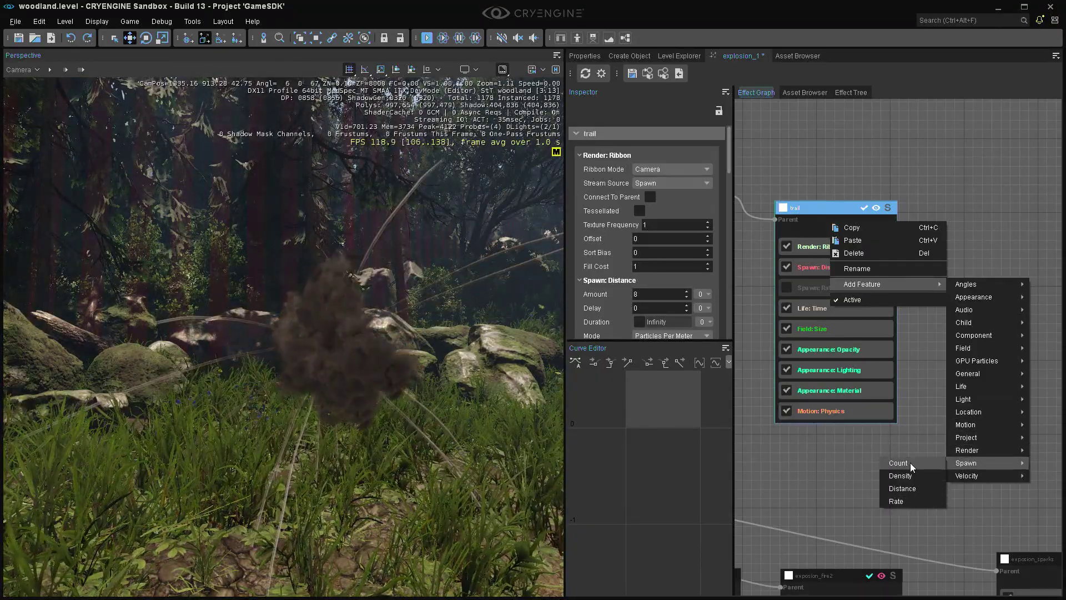
left_click(811, 294)
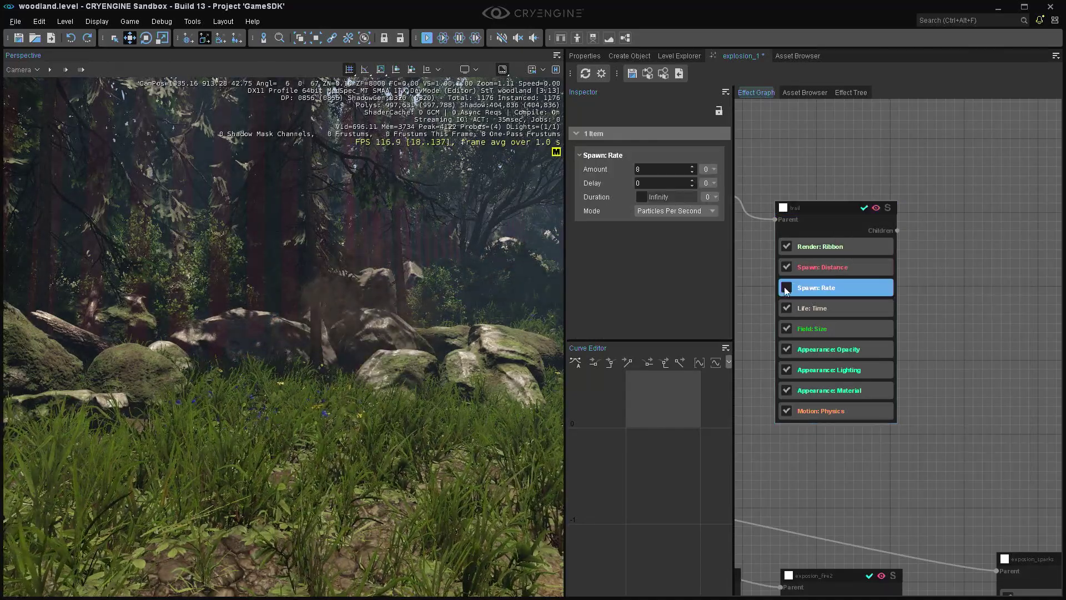
left_click(786, 270)
left_click(814, 289)
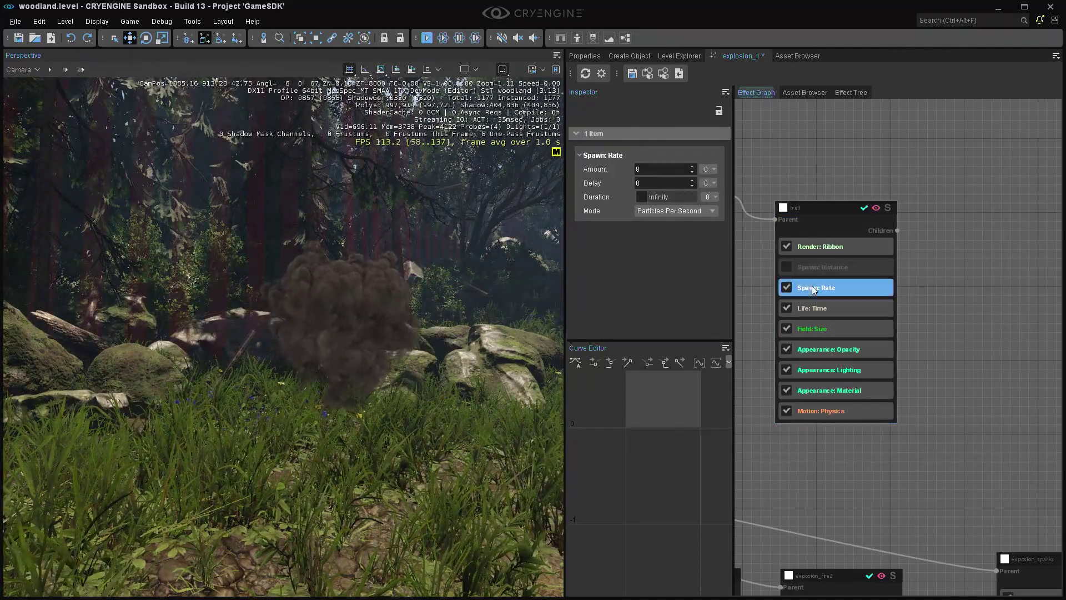
Enable the Duration of the trail node's Spawn: Rate feature with a value of 2.
left_click(641, 198)
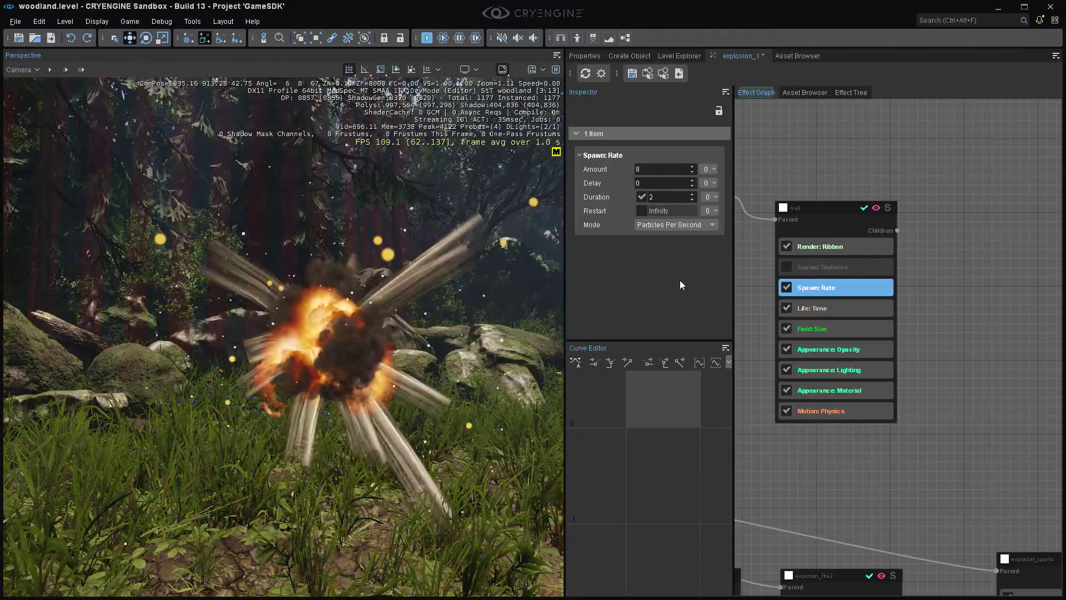
key("Up")
key("Up")
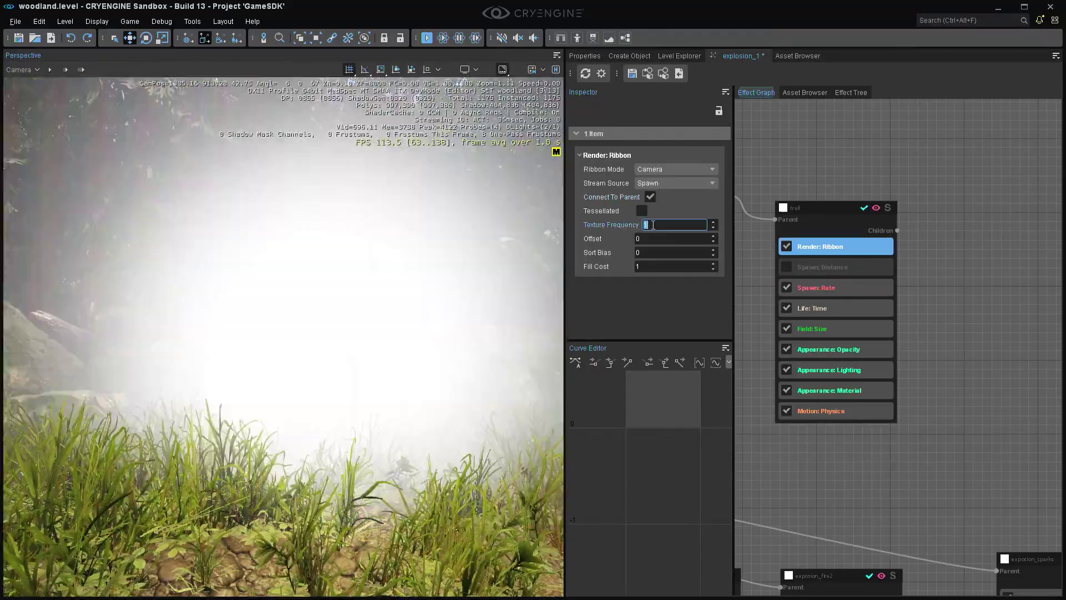
Enable Connect To Parent in the trail node's Render: Ribbon feature and set its Texture Frequency to 10.
left_click(650, 224)
type("0")
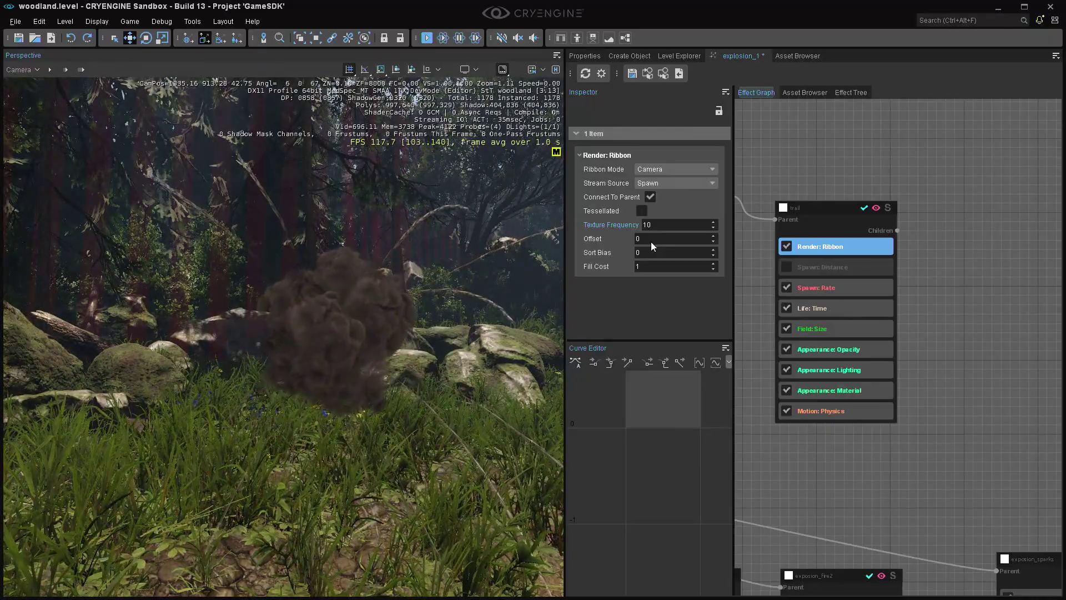
right_click_drag(433, 286, 444, 285)
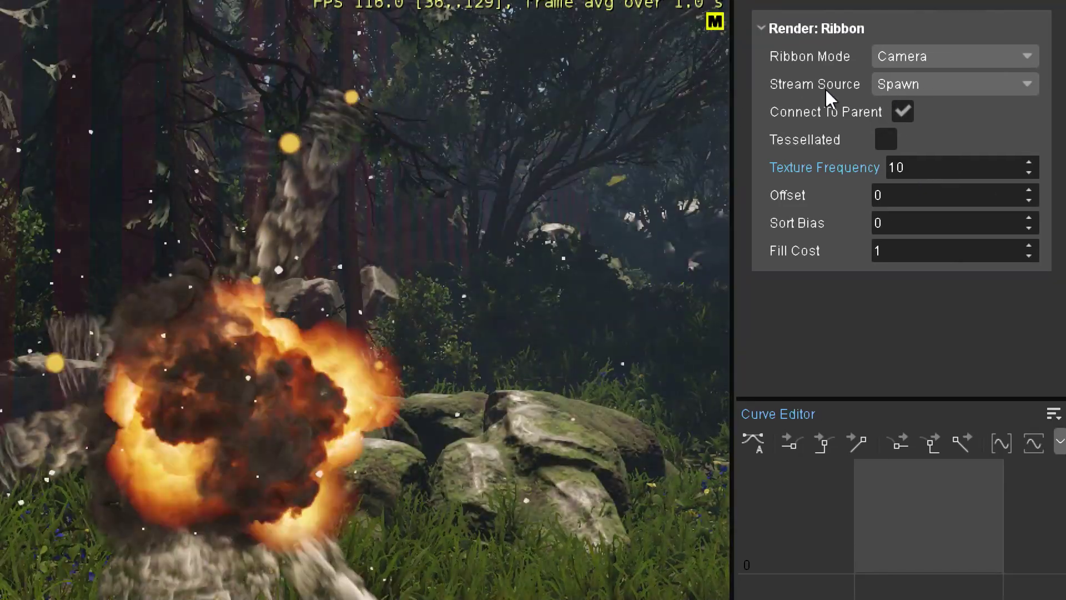
Try the ribbon with Stream Source set to Age and Texture Frequency set to 1.
left_click(913, 90)
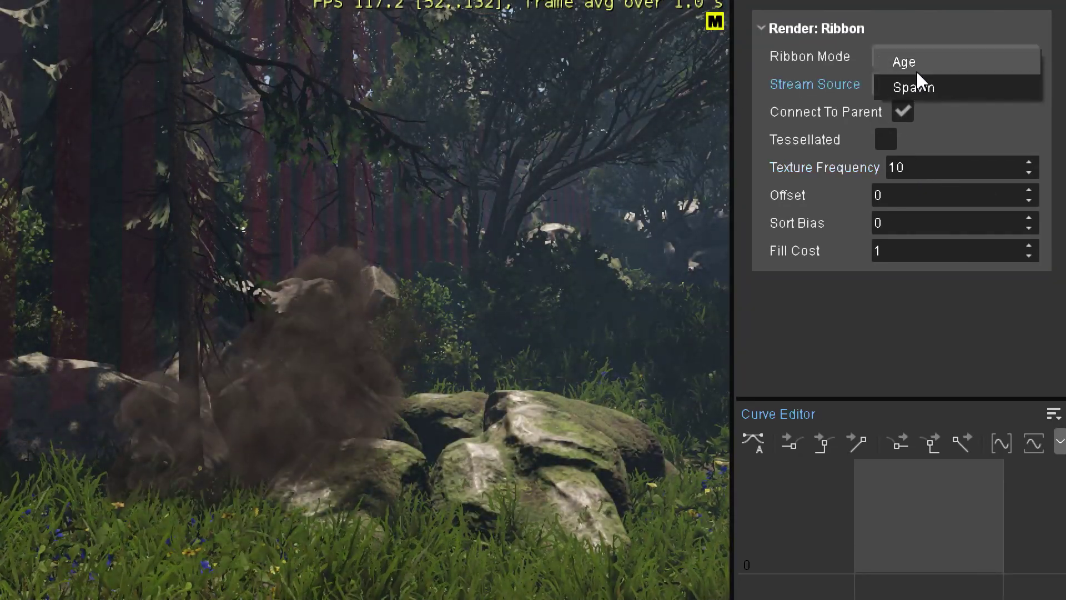
left_click(916, 71)
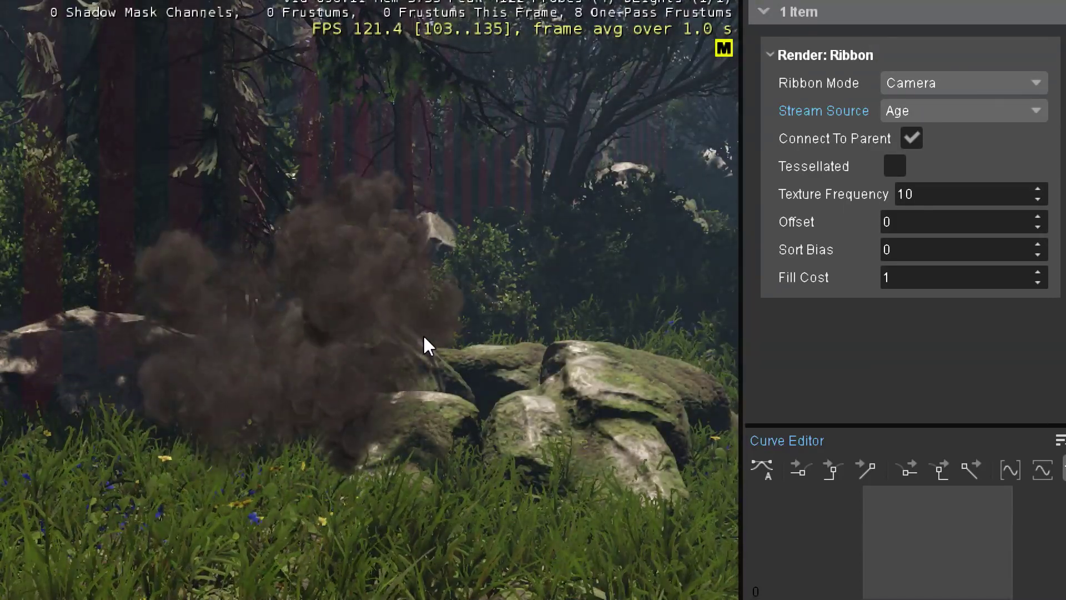
double_click(918, 196)
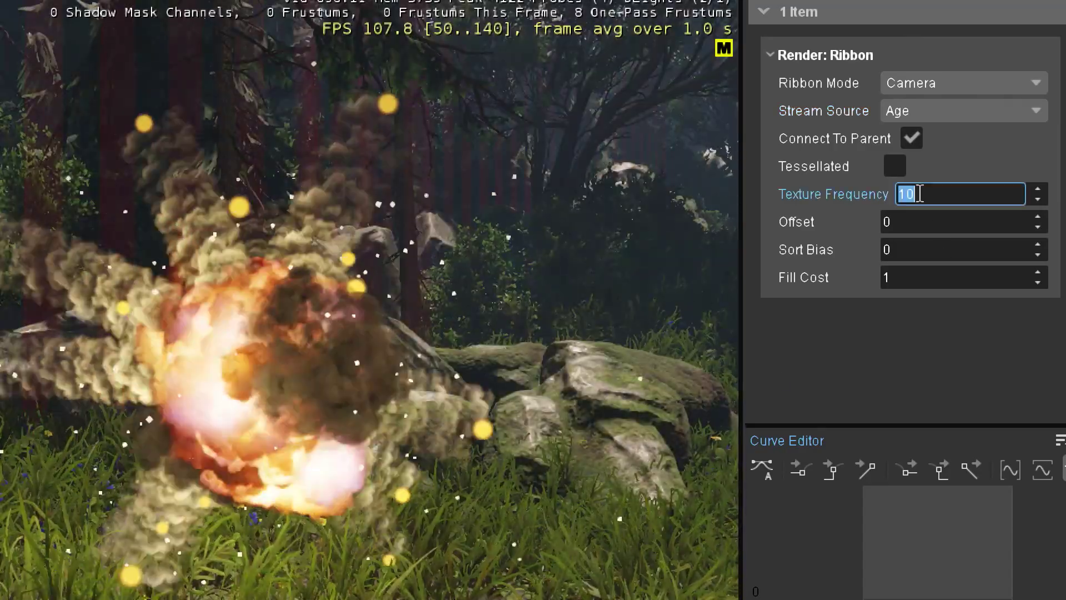
type("1")
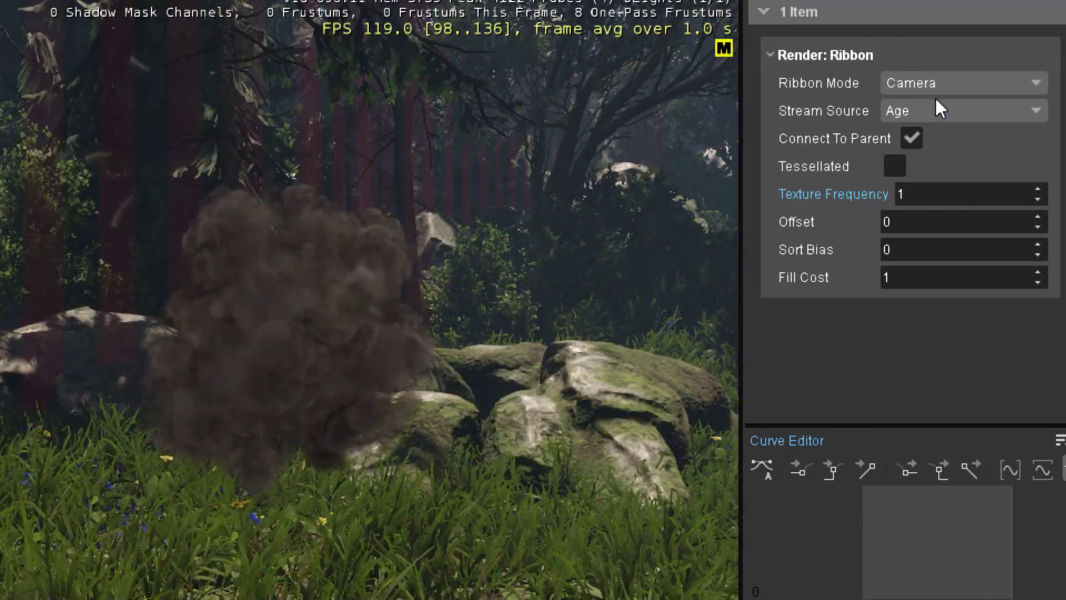
Set the ribbon's Stream Source to Spawn and its Texture Frequency to 6.
scroll(939, 108, "down", 1)
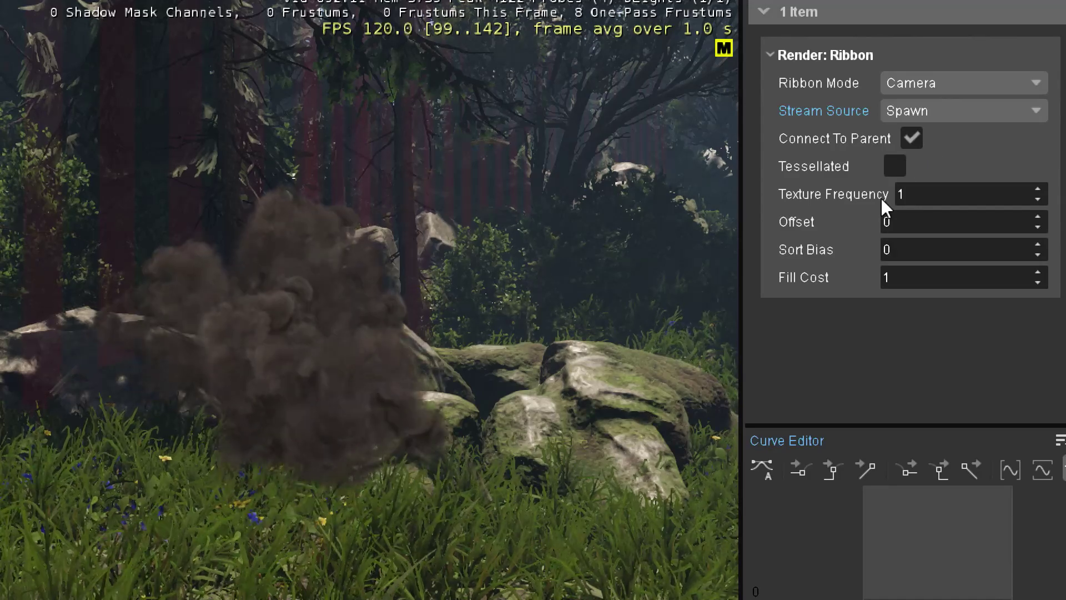
left_click(933, 194)
type("6")
key("Return")
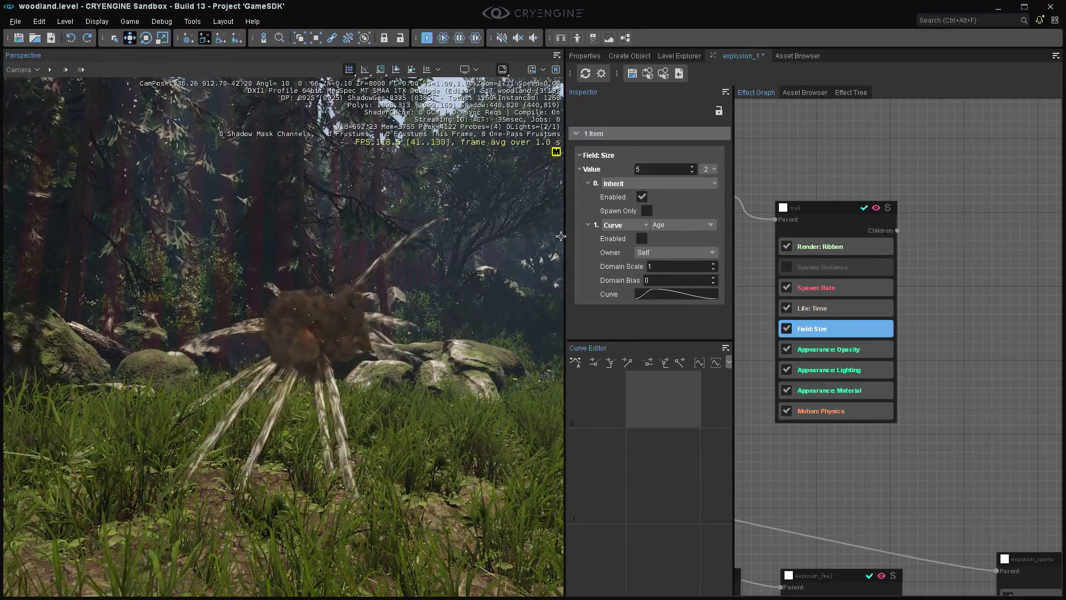
Set the trail node's Field: Size value to 0.1 with the Inherit modifier disabled and the Age curve enabled.
left_click(645, 212)
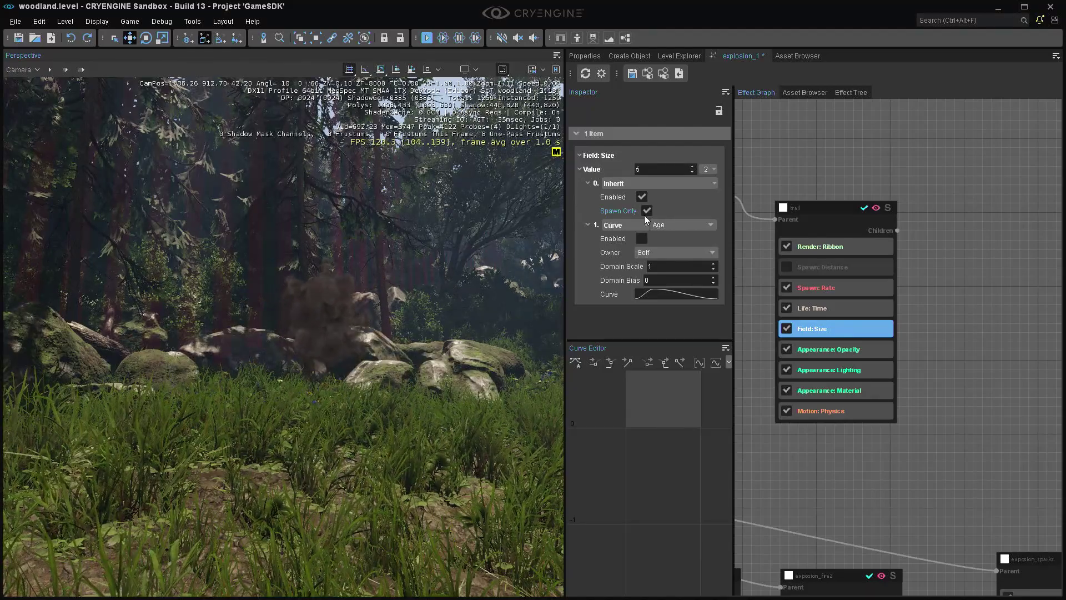
left_click(646, 211)
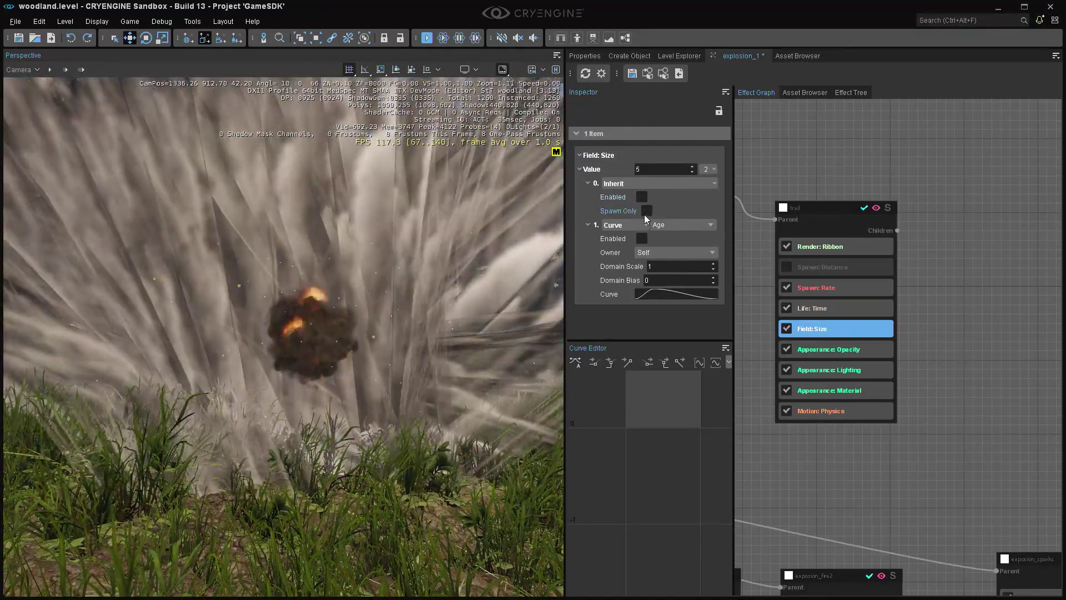
double_click(652, 172)
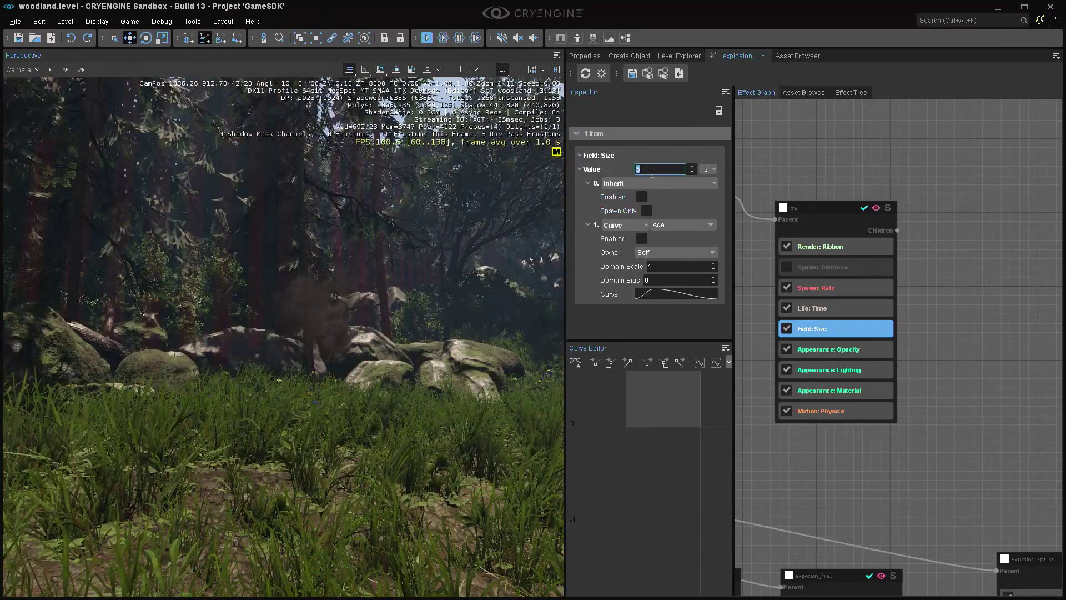
key("Return")
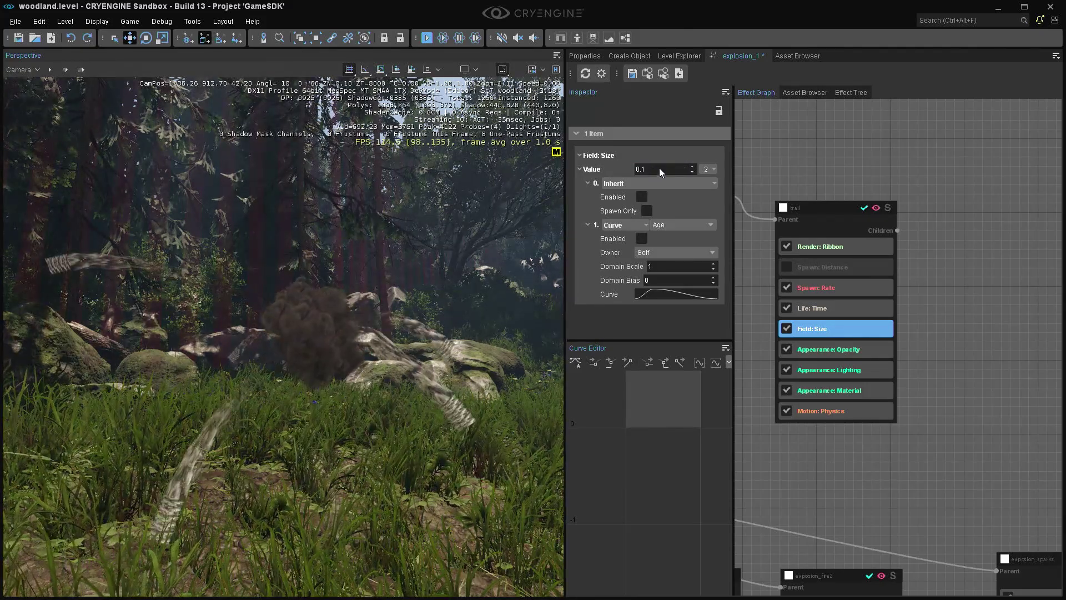
right_click_drag(414, 269, 397, 253)
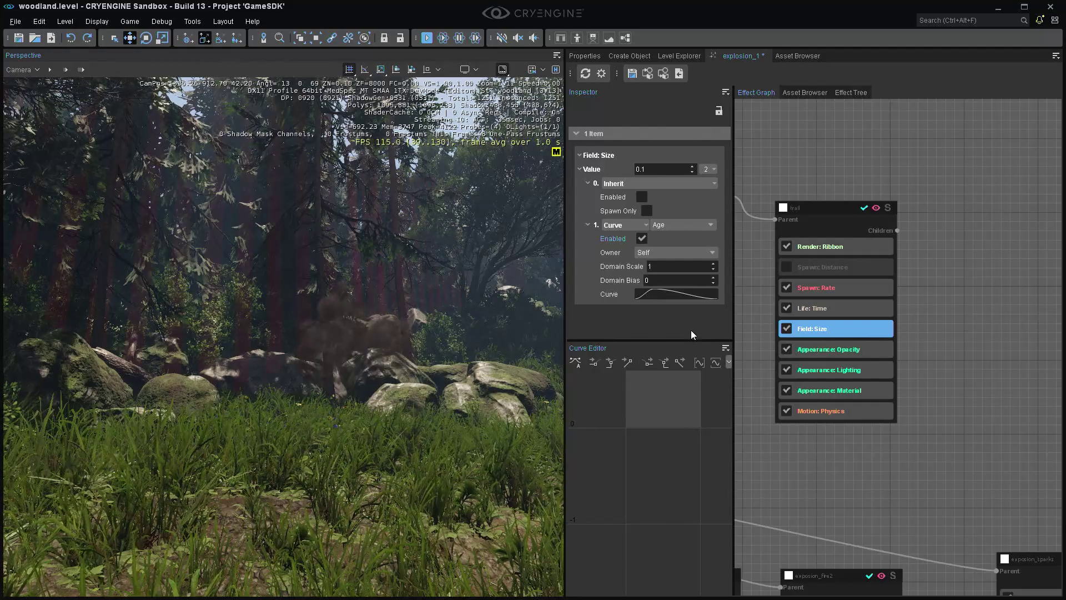
left_click(872, 351)
left_click(883, 348, "ctrl")
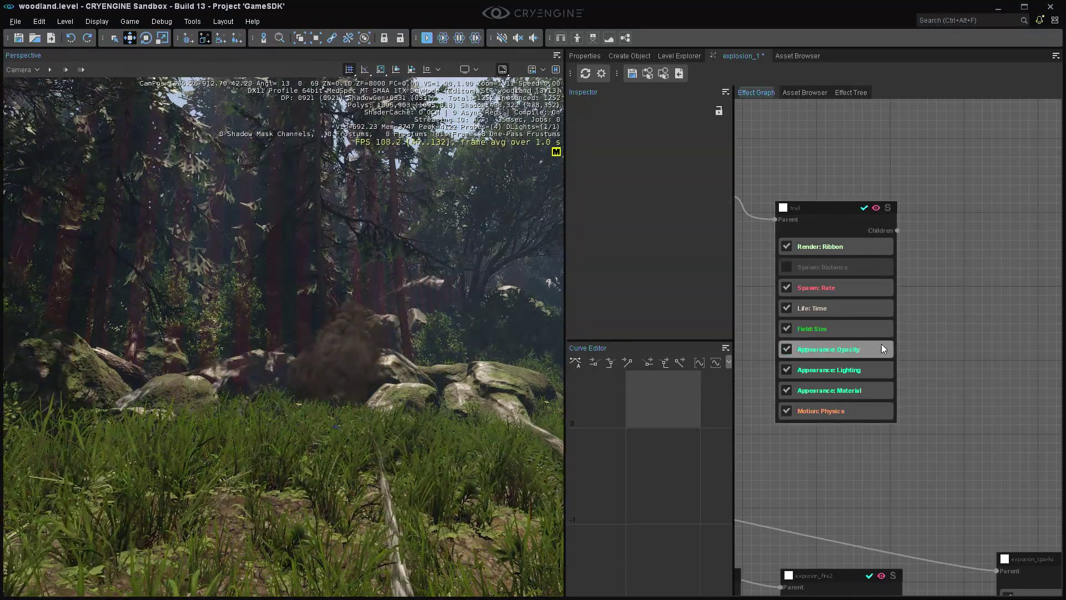
left_click(882, 348)
right_click_drag(460, 383, 440, 380)
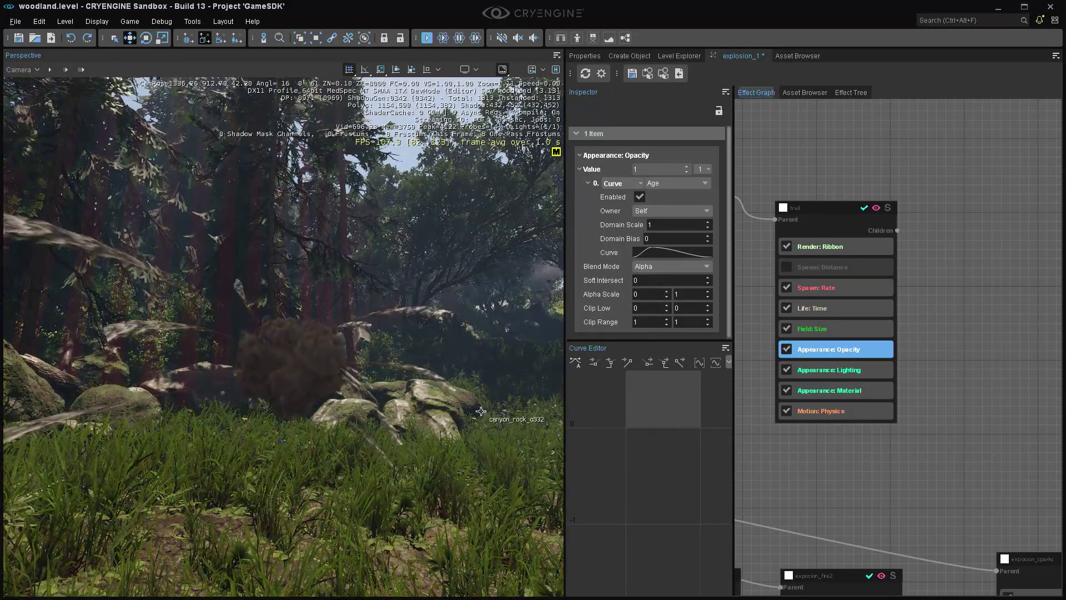
right_click_drag(439, 380, 424, 369)
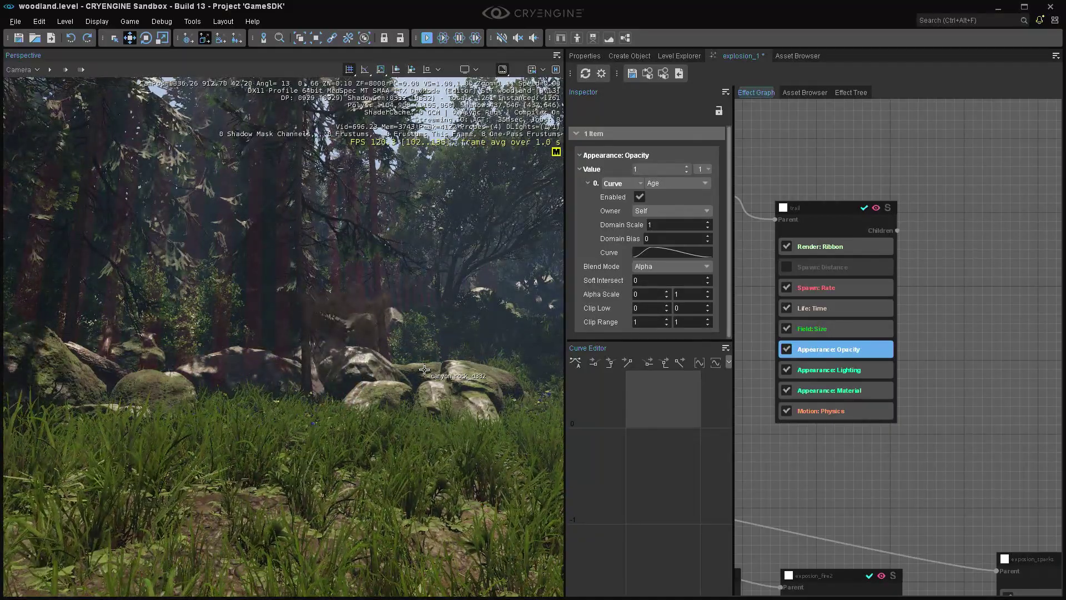
Add a Spawn: Count feature to the trail node and place it directly below Spawn: Rate.
left_click(836, 288)
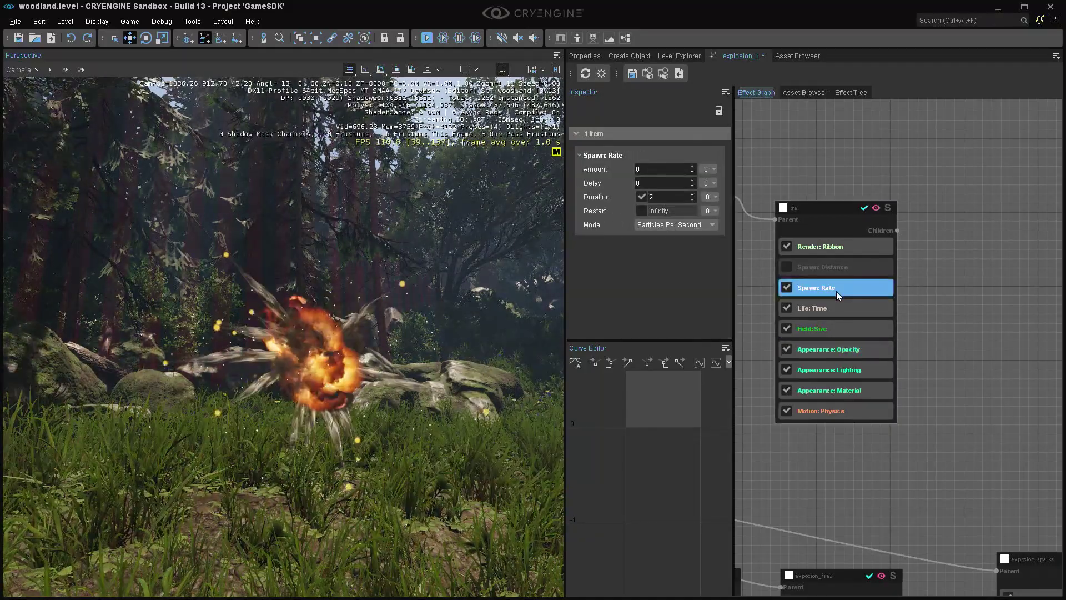
right_click(825, 221)
mouse_move(869, 285)
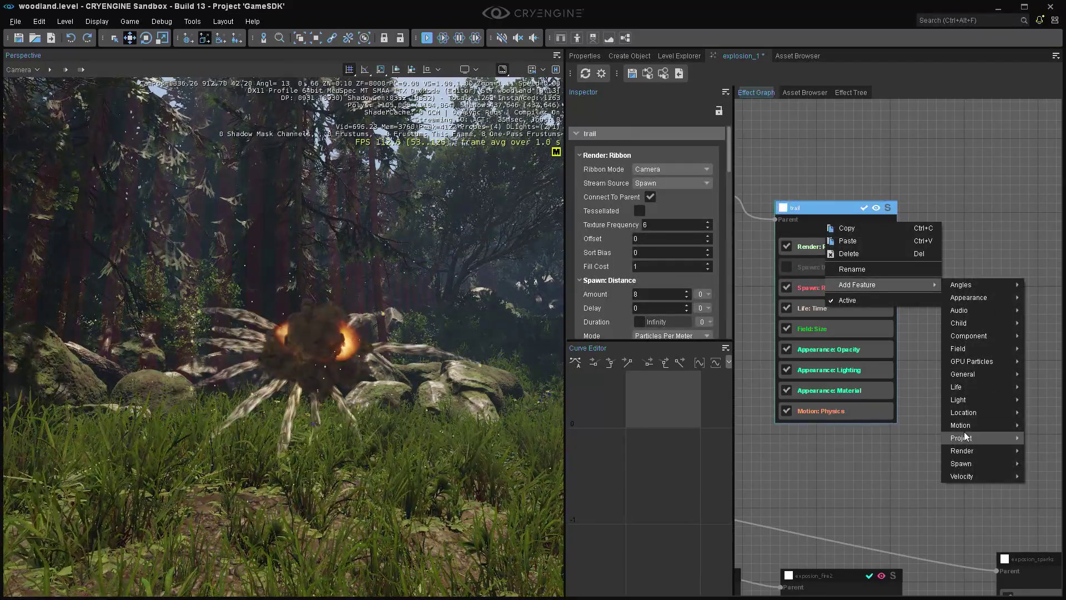
mouse_move(972, 467)
left_click(914, 466)
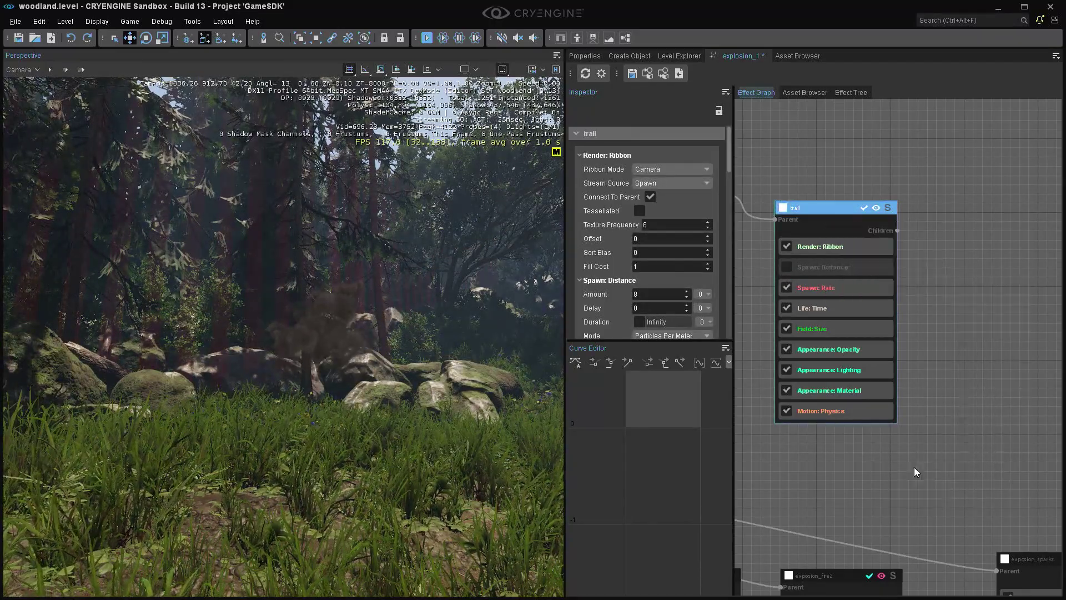
left_click(835, 431)
left_click_drag(834, 430, 844, 305)
Disable the trail node's Spawn: Rate and set its Spawn: Count to an Amount of 50 and a Duration of 2.
left_click(843, 289)
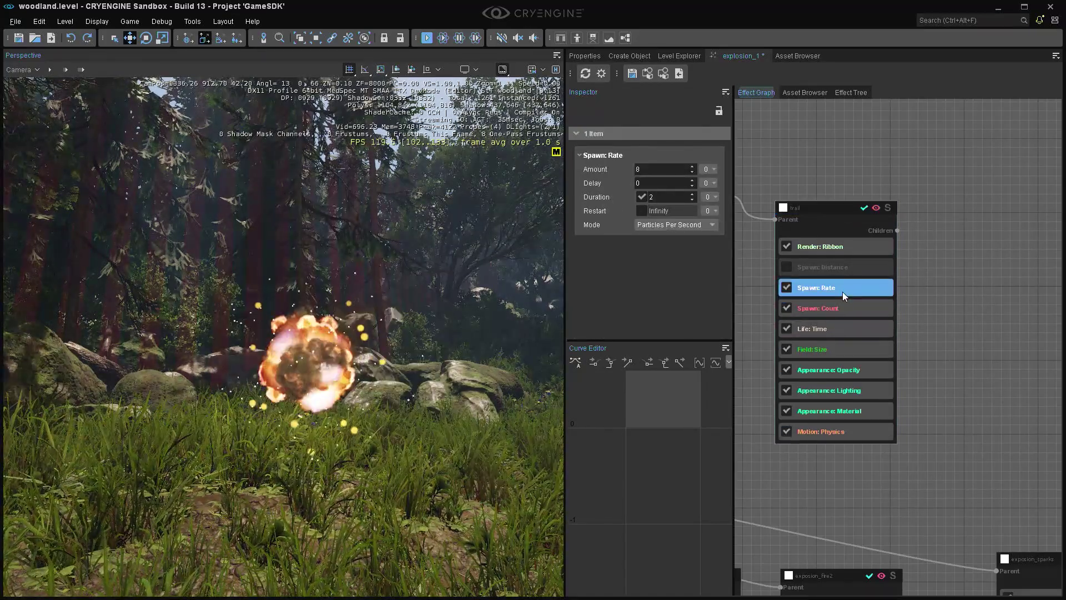
left_click(787, 285)
left_click(814, 308)
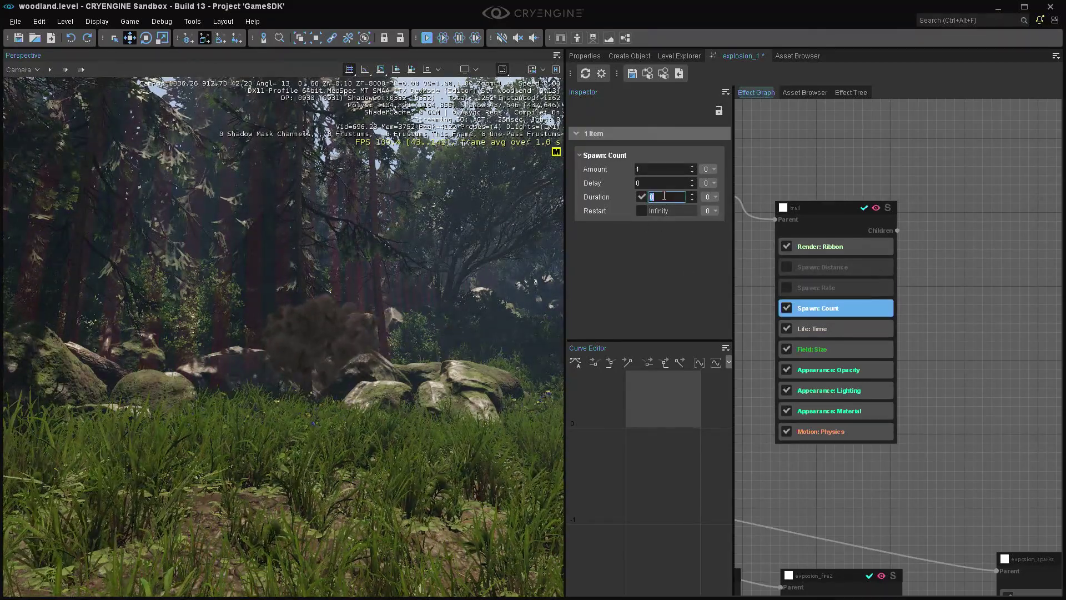
type("2")
key("Return")
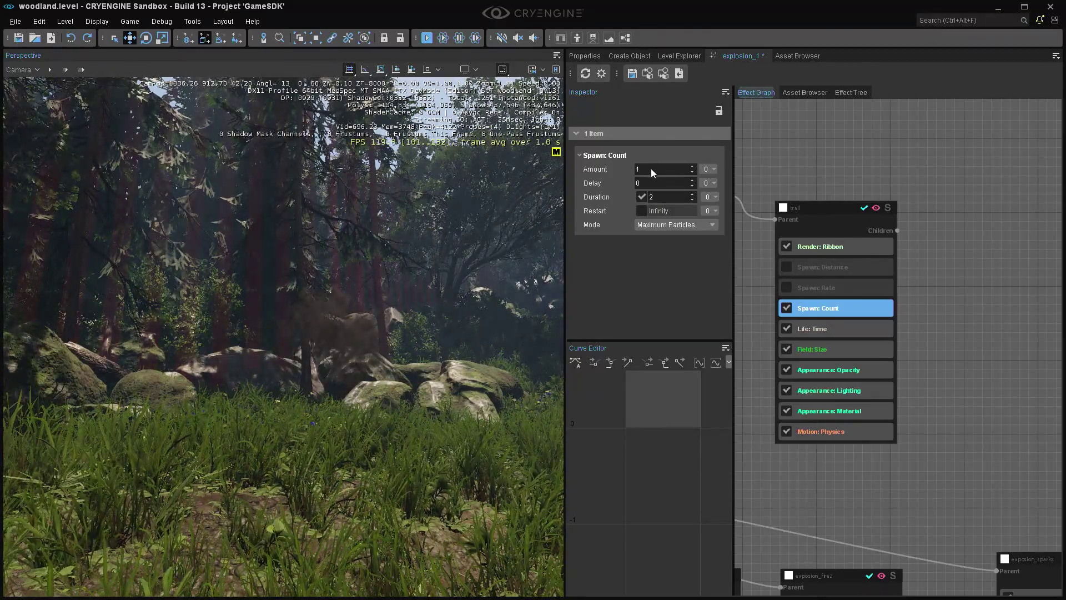
double_click(642, 168)
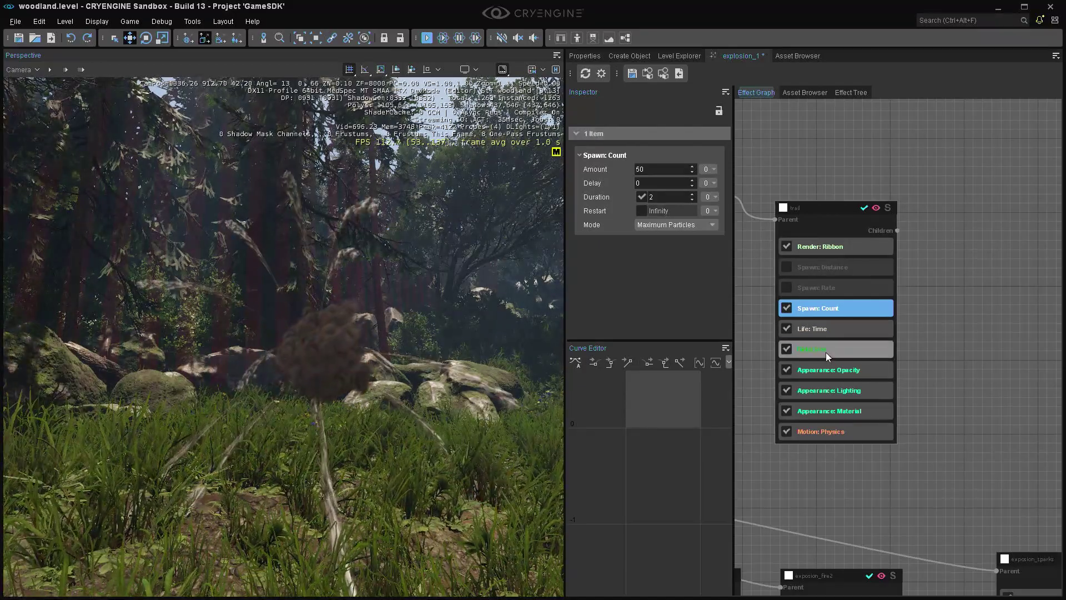
Change the trail node's Field: Size curve domain to Spawn Fraction and open its curve for editing.
left_click(825, 349)
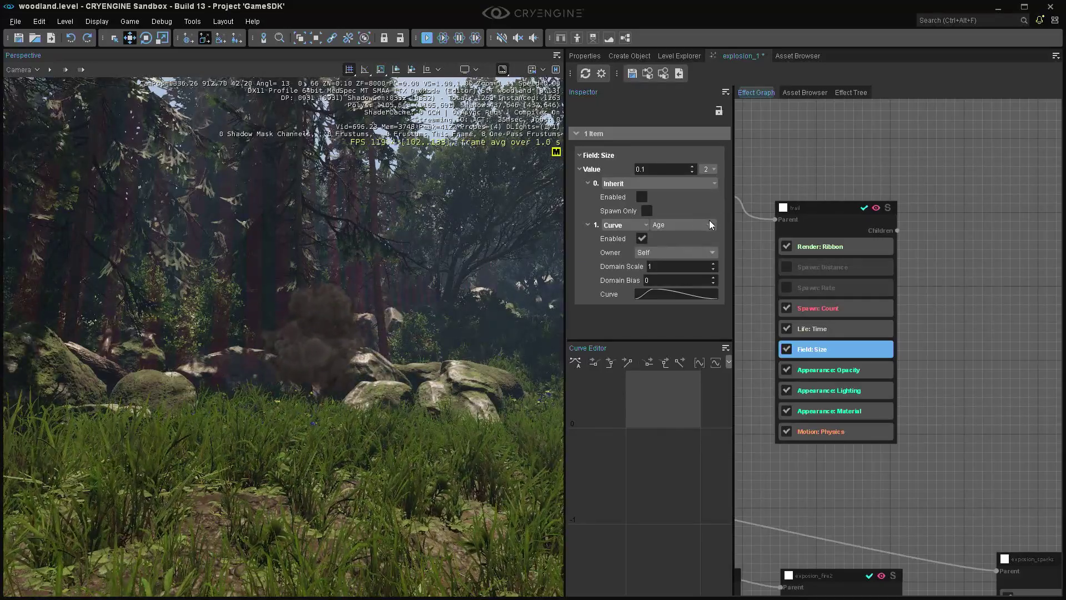
left_click(691, 226)
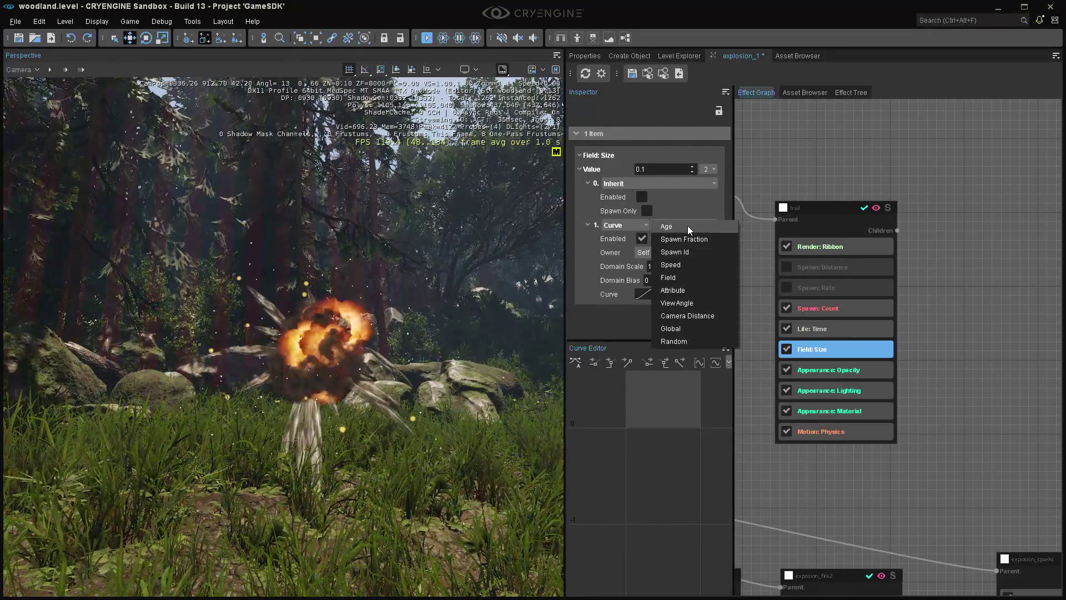
left_click(693, 240)
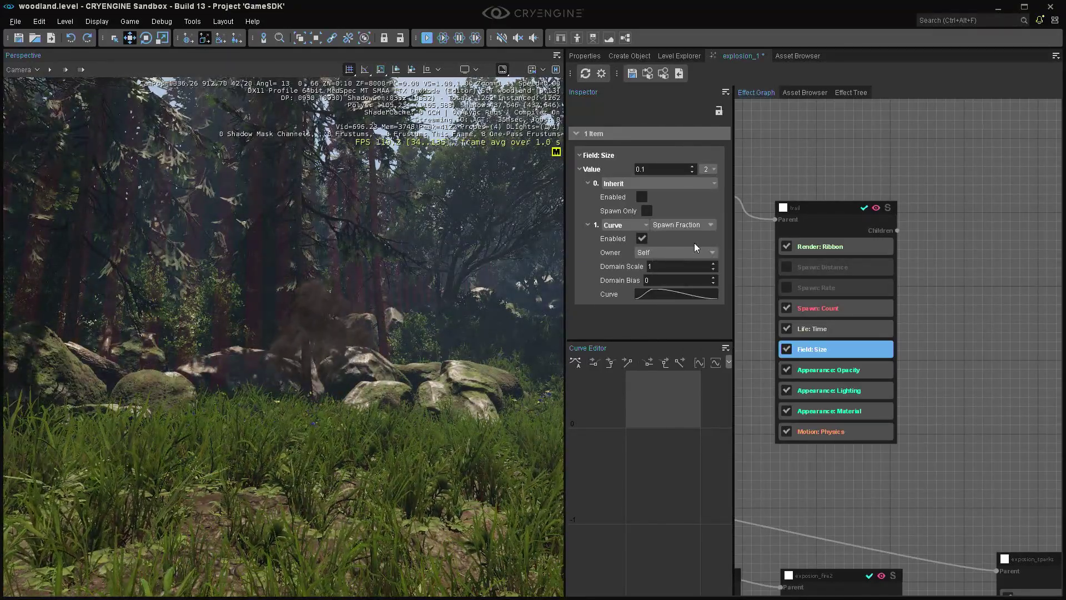
left_click(648, 294)
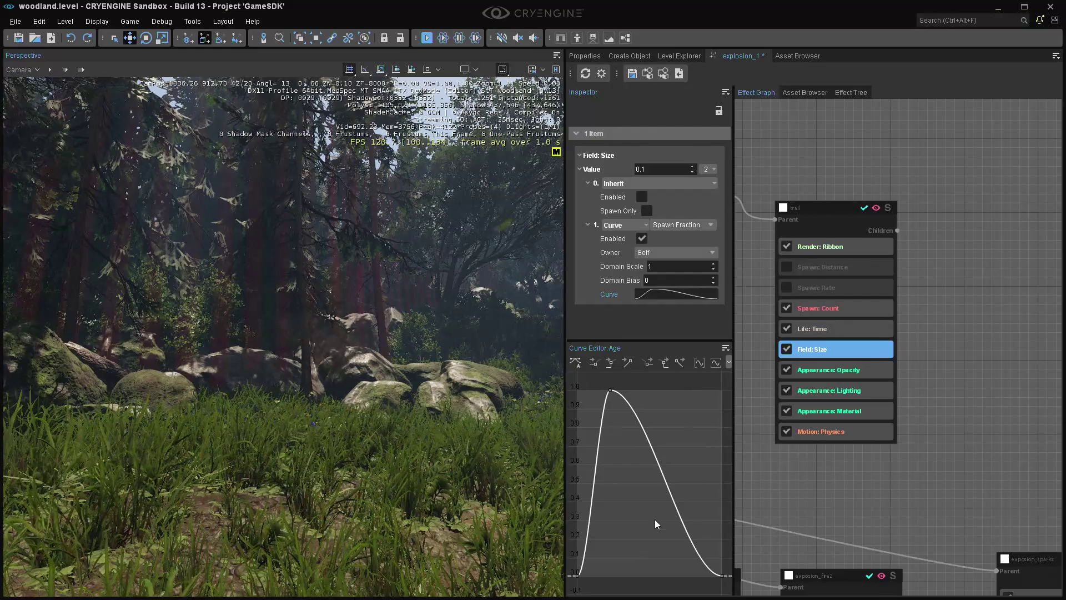
Change the trail node's Appearance: Opacity curve domain to Spawn Fraction and delete the curve's low key between its peak and its end.
left_click(858, 376)
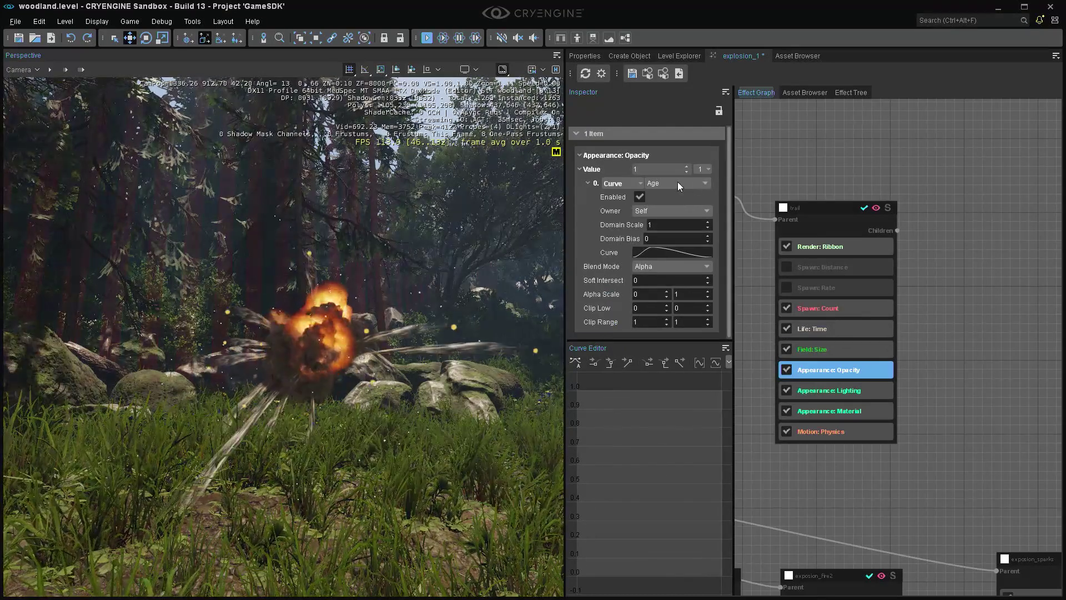
left_click(677, 182)
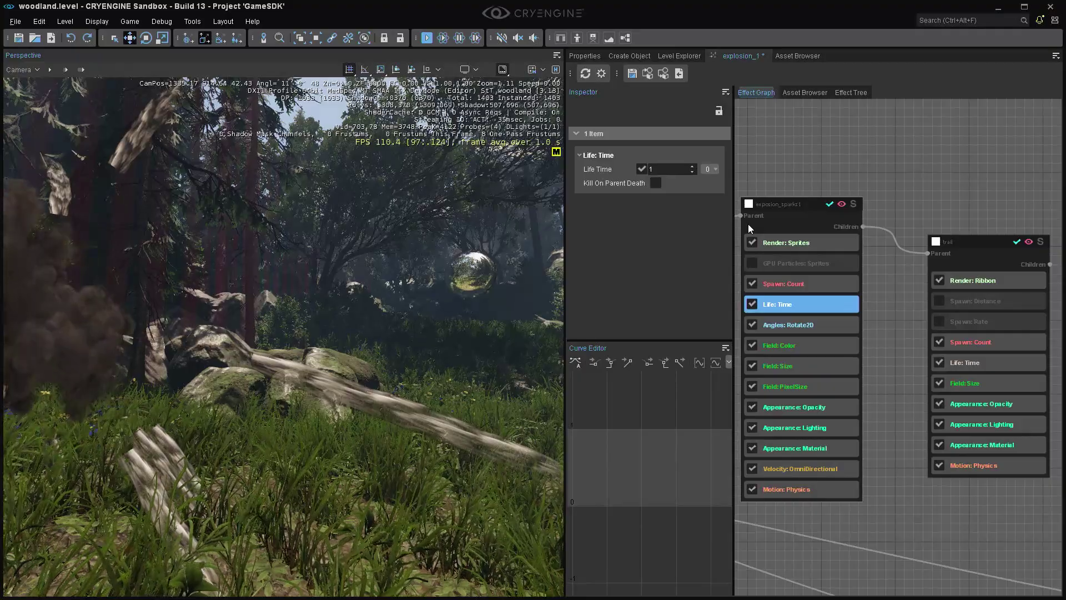
left_click(989, 410)
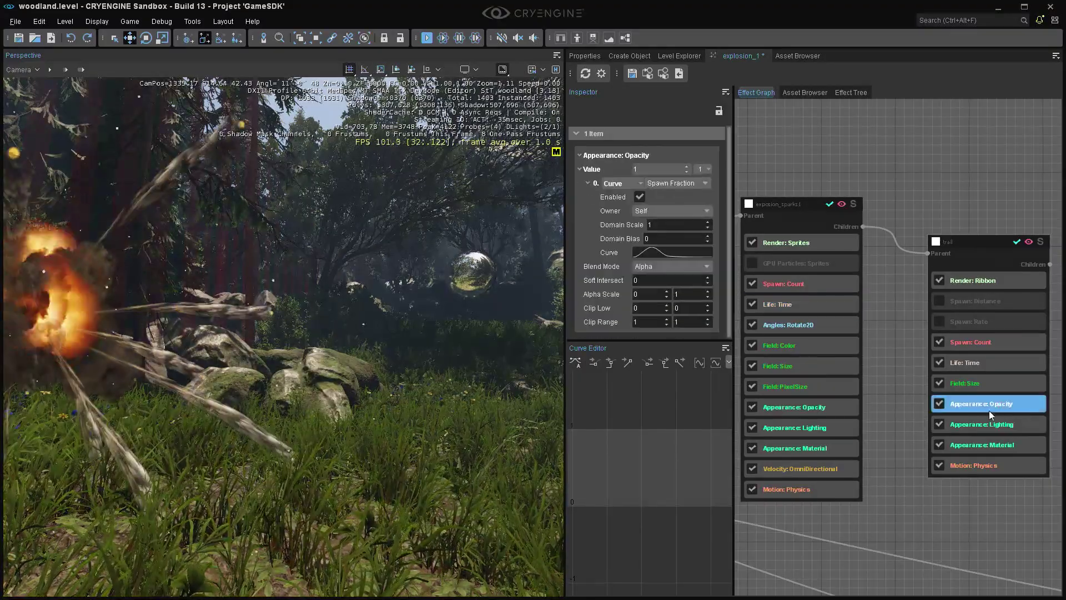
left_click(668, 250)
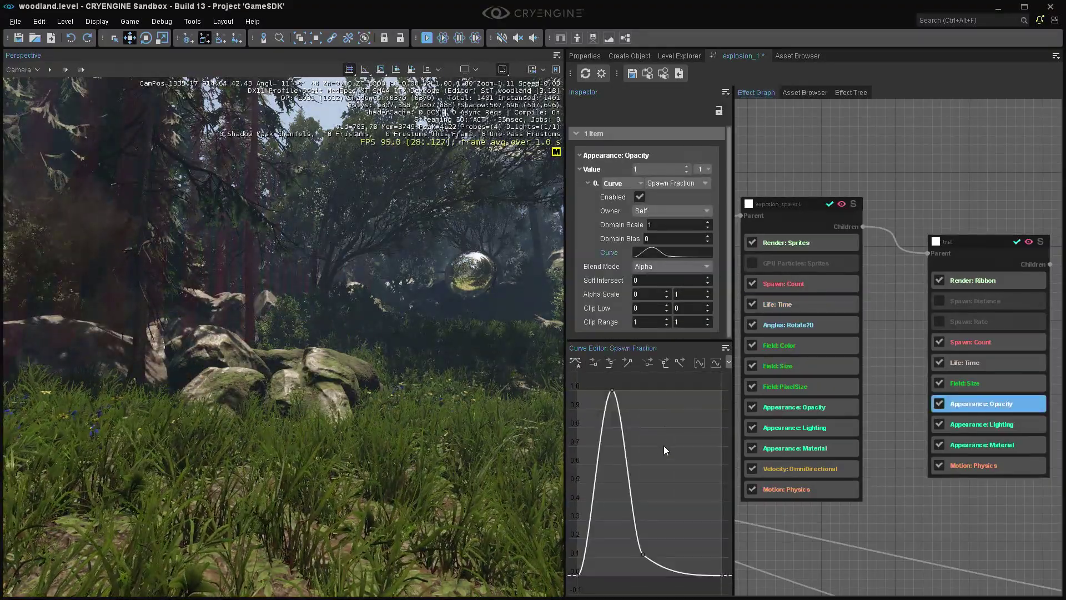
left_click(642, 553)
key("Delete")
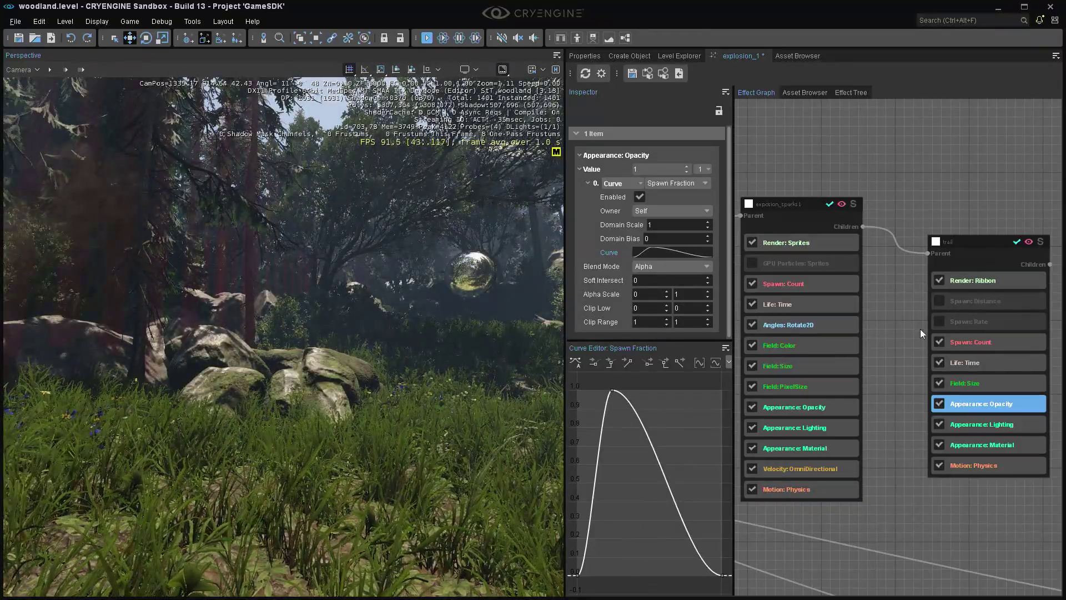
Check the trail node's Spawn: Count and Appearance: Opacity settings and set the parent sparks node's Life Time to 2.
left_click(977, 342)
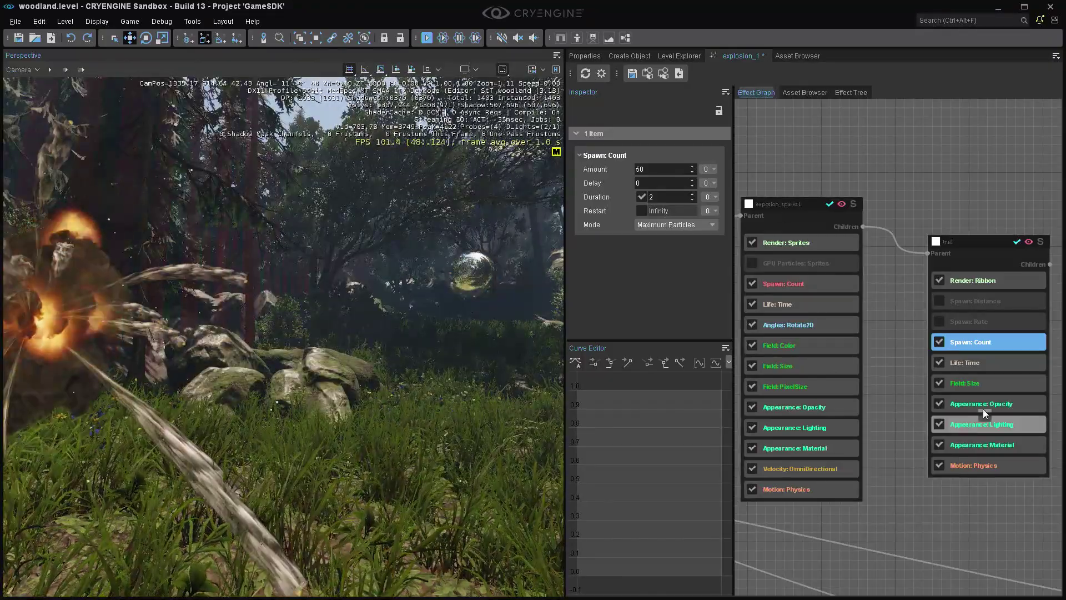
left_click(983, 405)
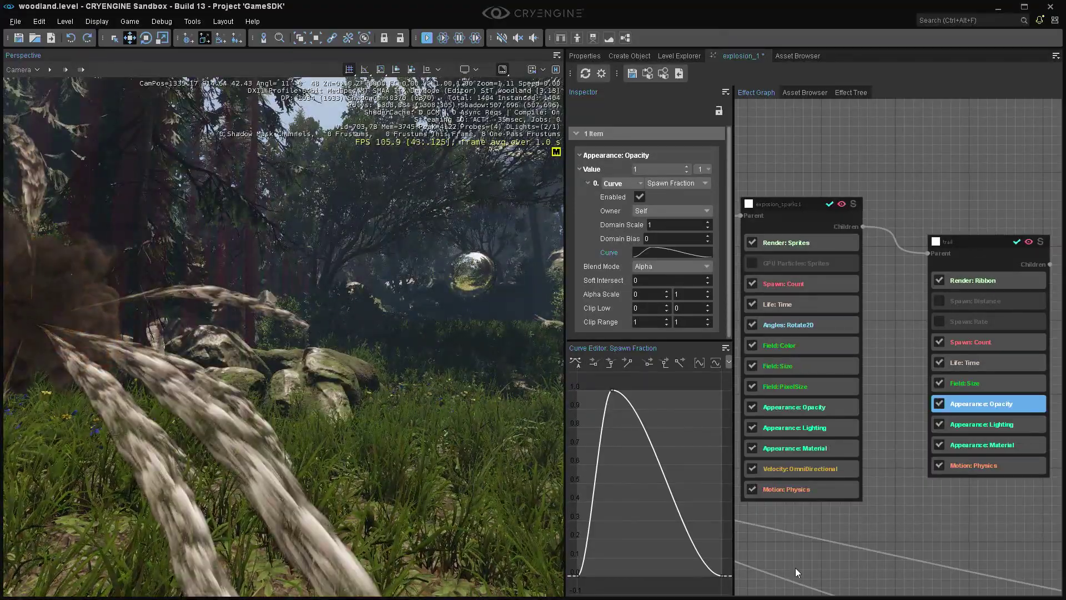
left_click(811, 301)
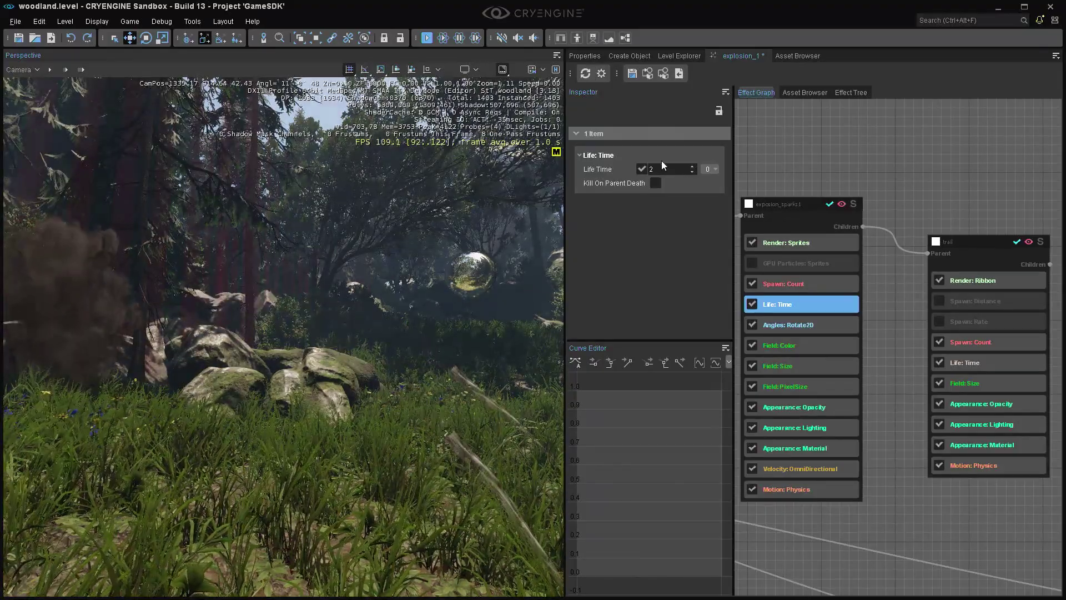
Try a Duration of 1.5 for the trail node's Spawn: Count and settle on 1.
left_click(980, 343)
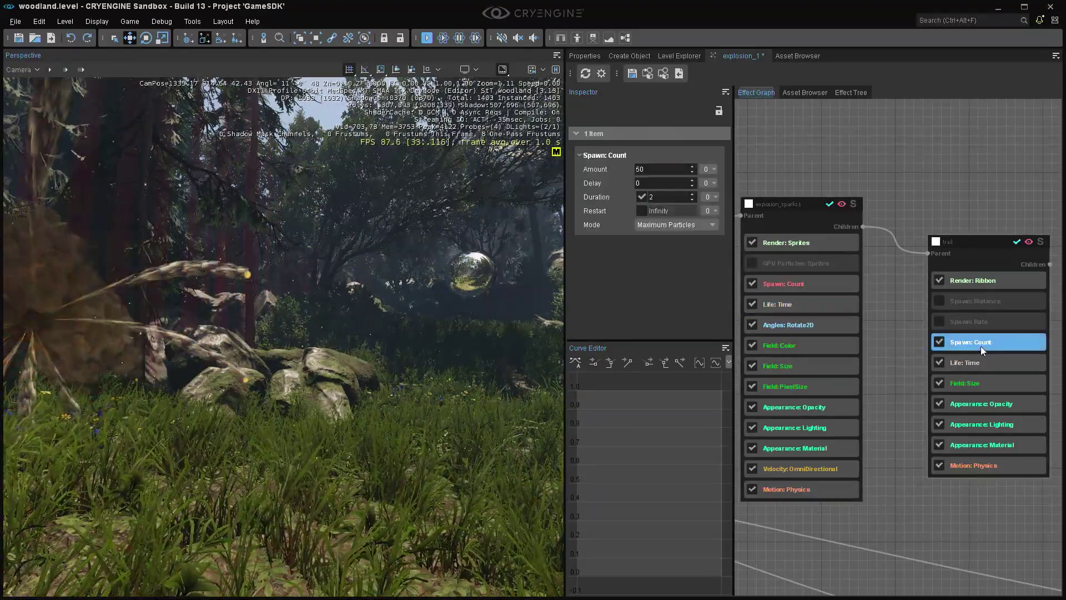
double_click(661, 197)
type("1.5")
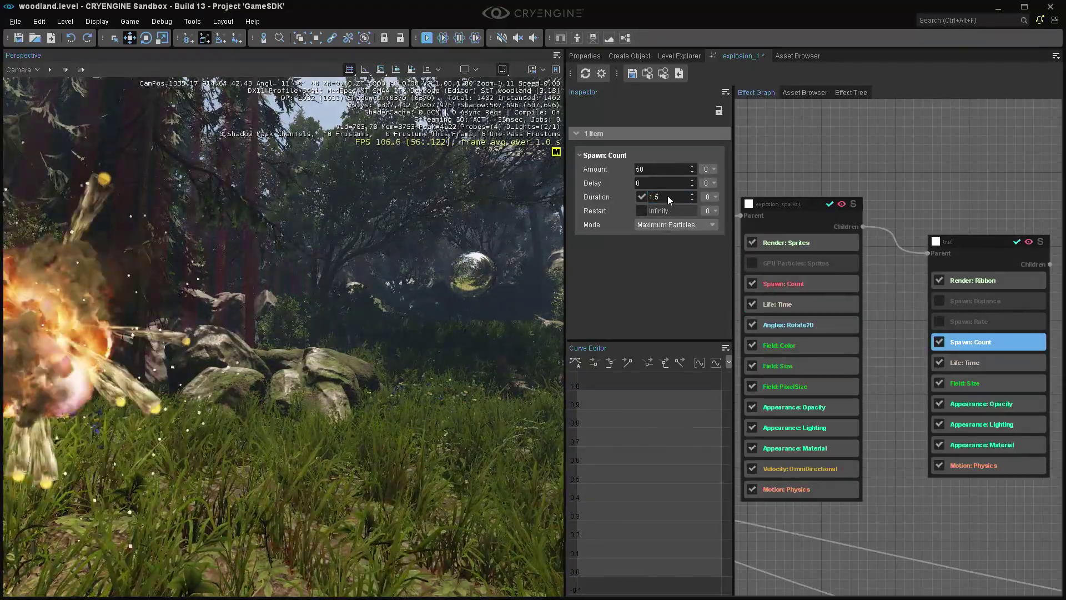
double_click(668, 196)
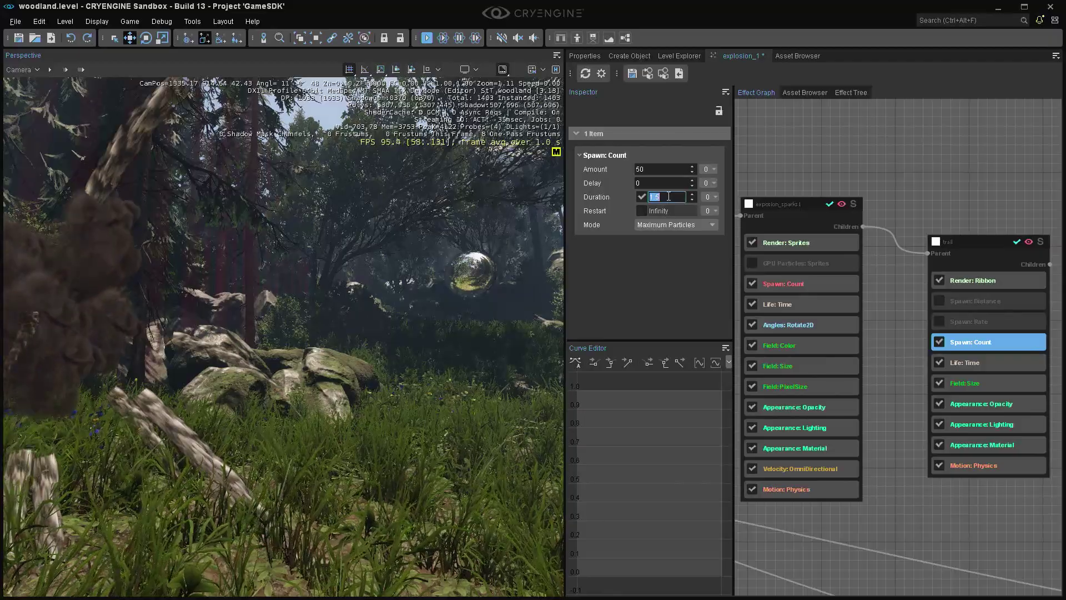
type("1")
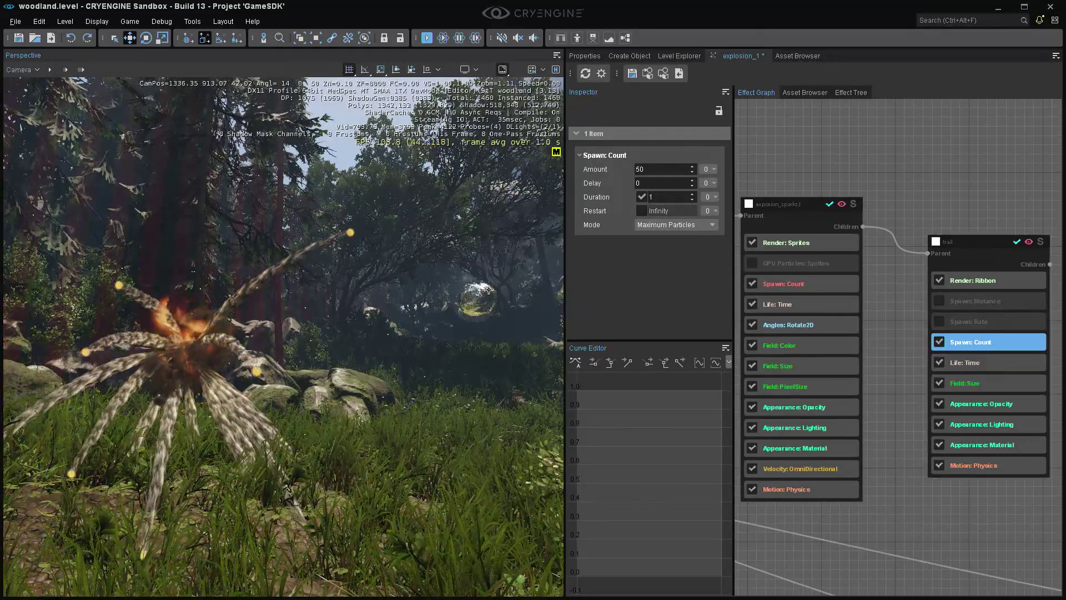
Raise the end key of the trail node's Field: Size curve to about 0.5.
left_click(989, 383)
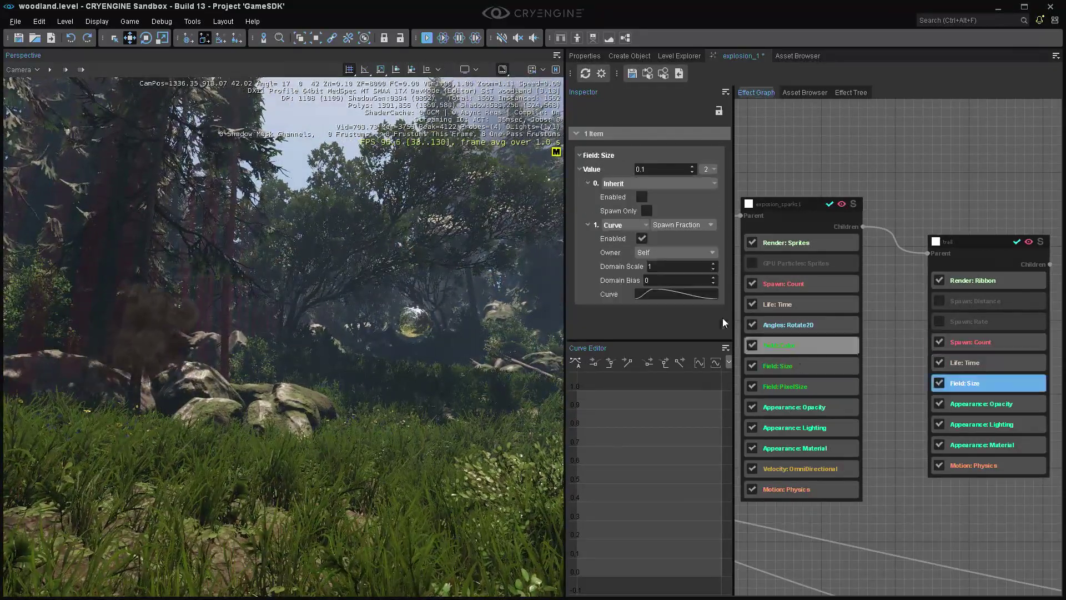
left_click(715, 294)
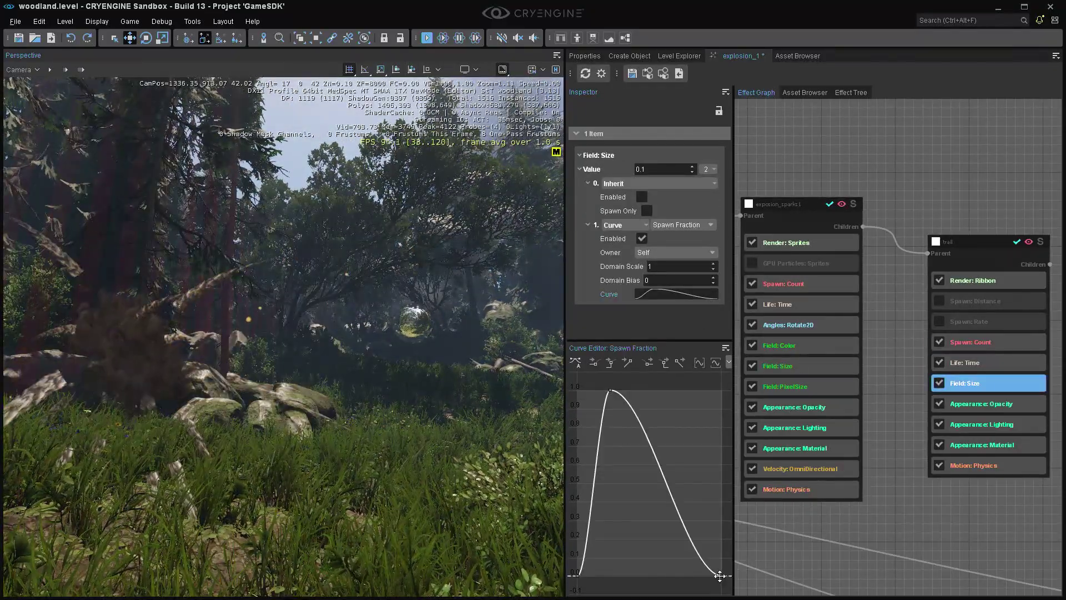
left_click_drag(720, 575, 771, 492)
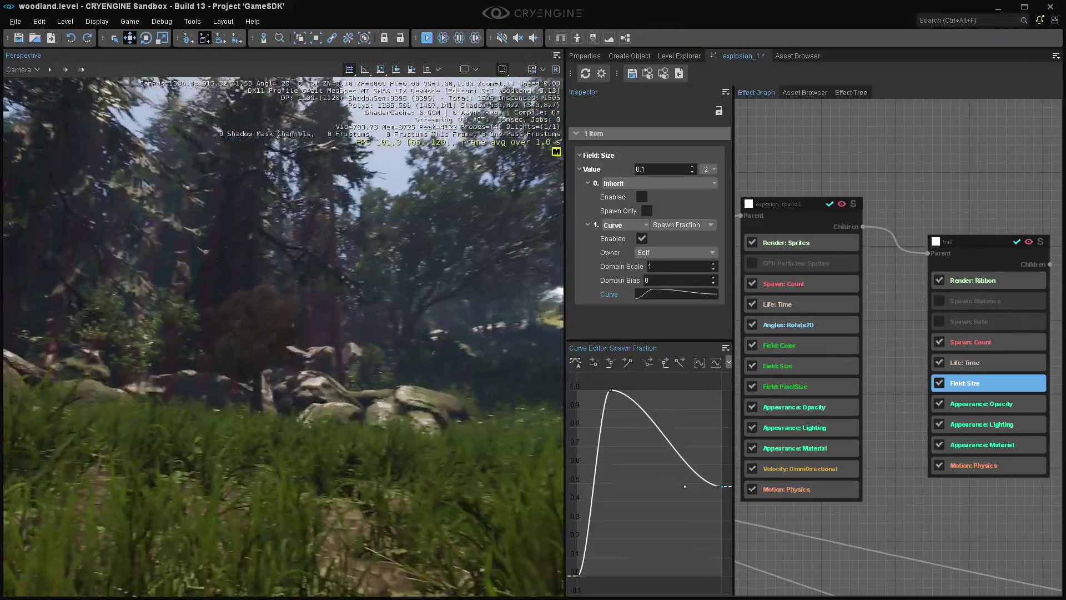
scroll(625, 464, "down", 3)
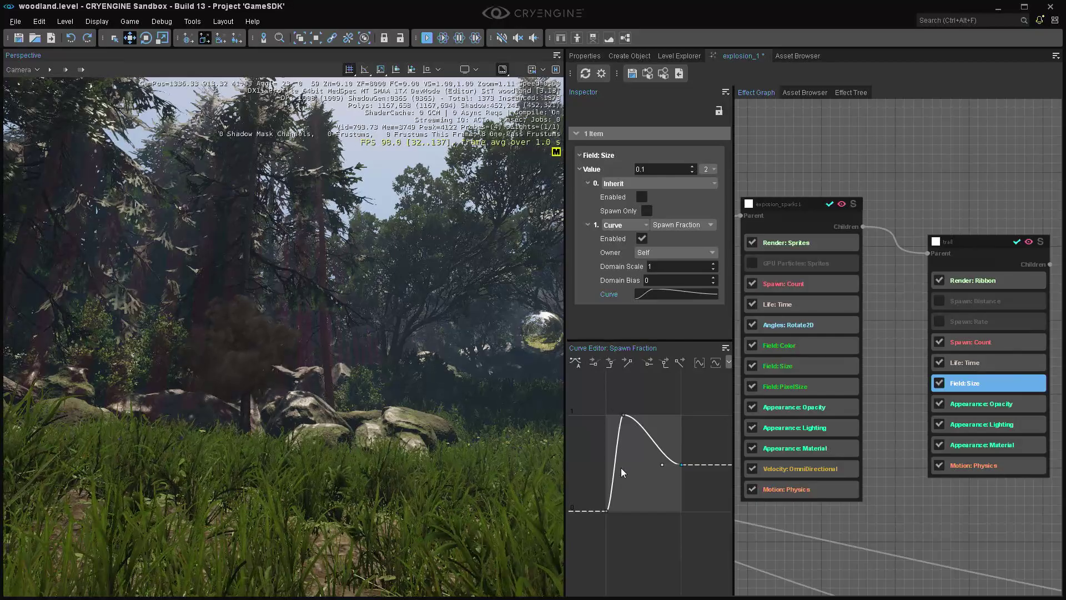
Reshape the trail node's Appearance: Opacity curve so it starts rising at about 0.2 and peaks at about 0.4 of the spawn fraction.
left_click(987, 405)
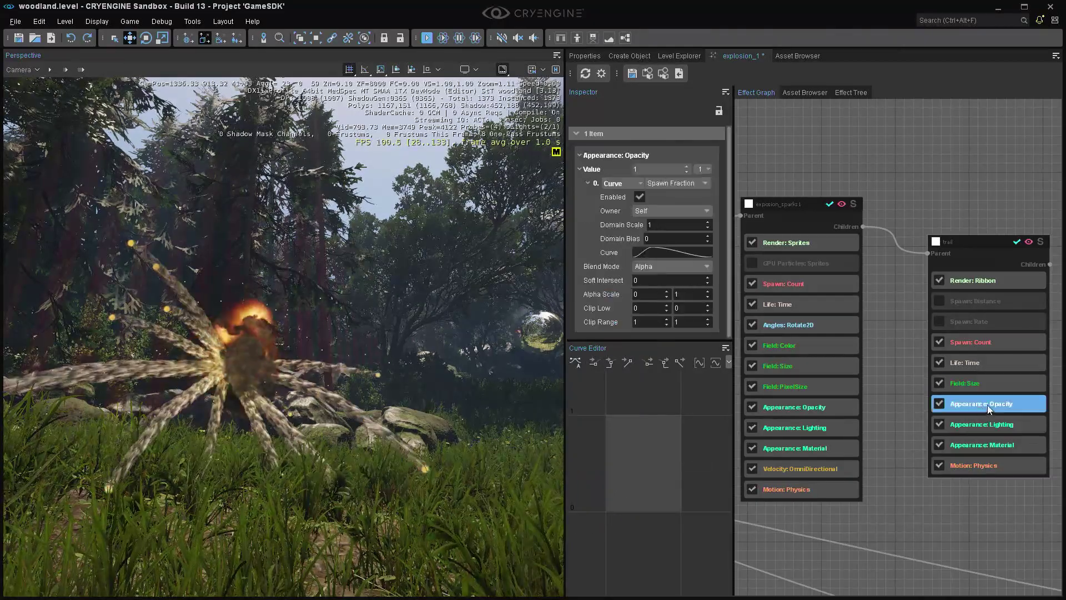
right_click_drag(350, 349, 304, 353)
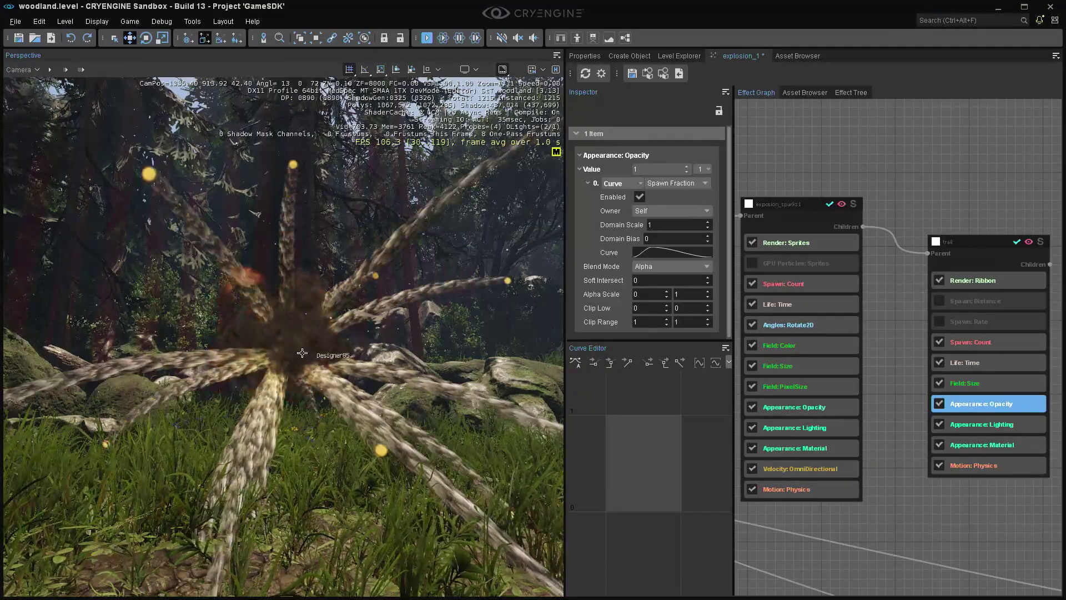
left_click(989, 388)
left_click(988, 403)
left_click(666, 253)
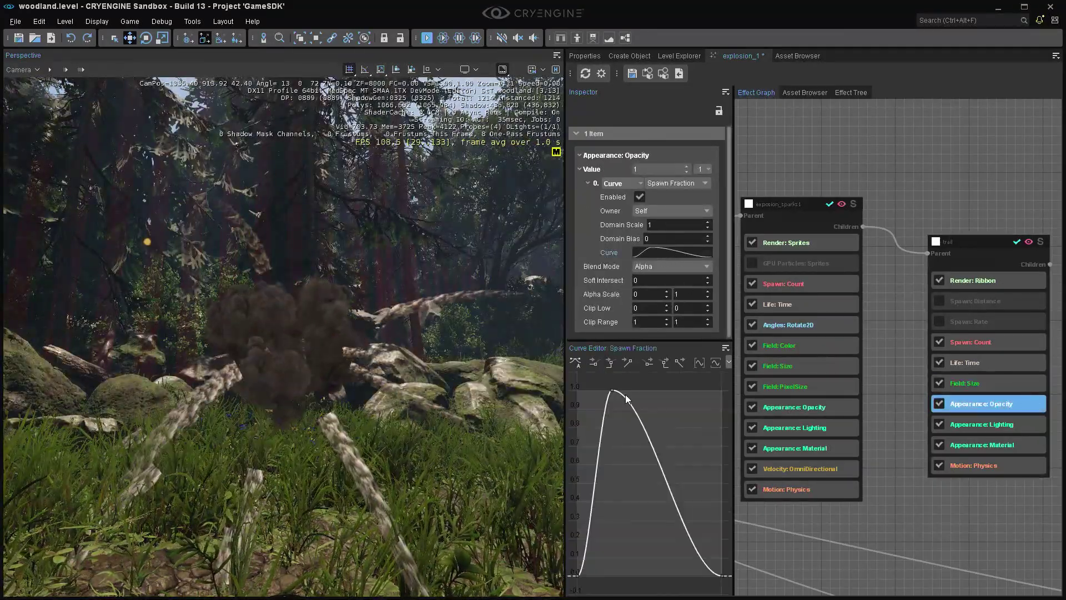
scroll(625, 394, "down", 3)
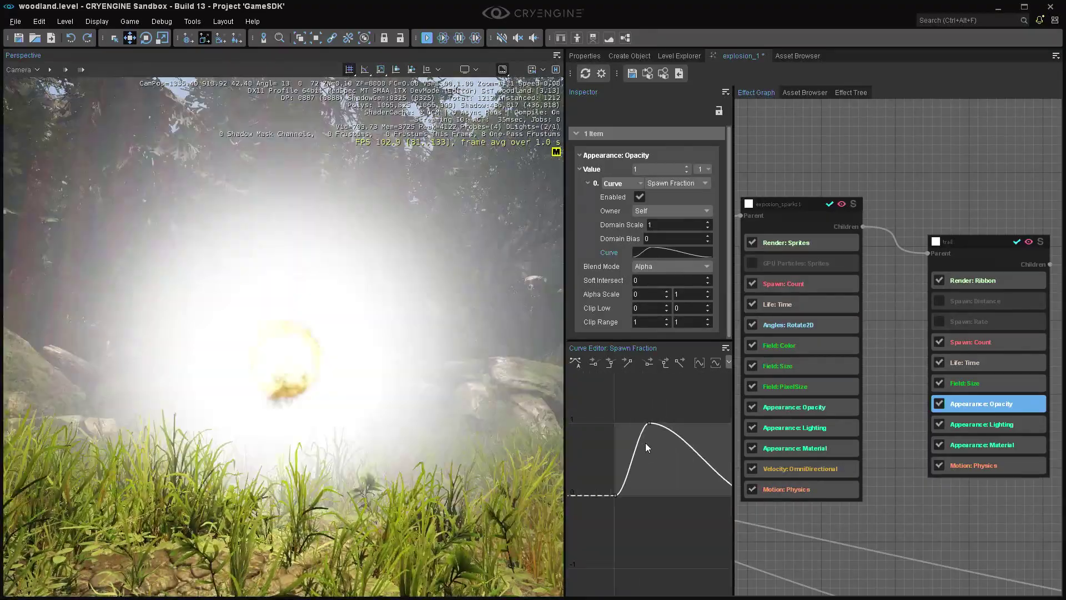
left_click_drag(645, 442, 622, 490)
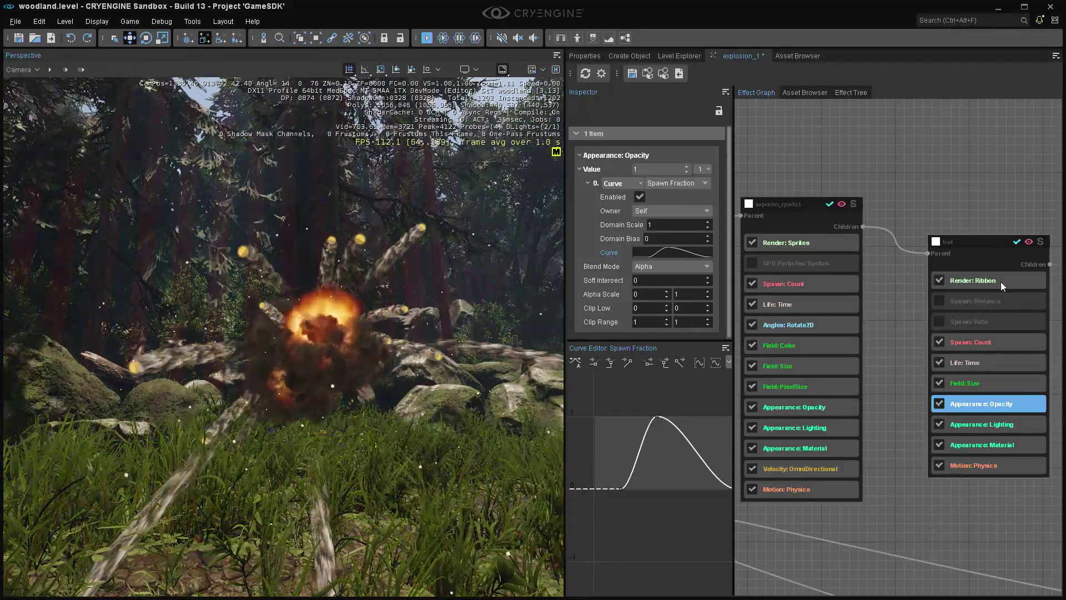
Add a Field: Color feature to the trail node and place it directly below Field: Size.
right_click(952, 244)
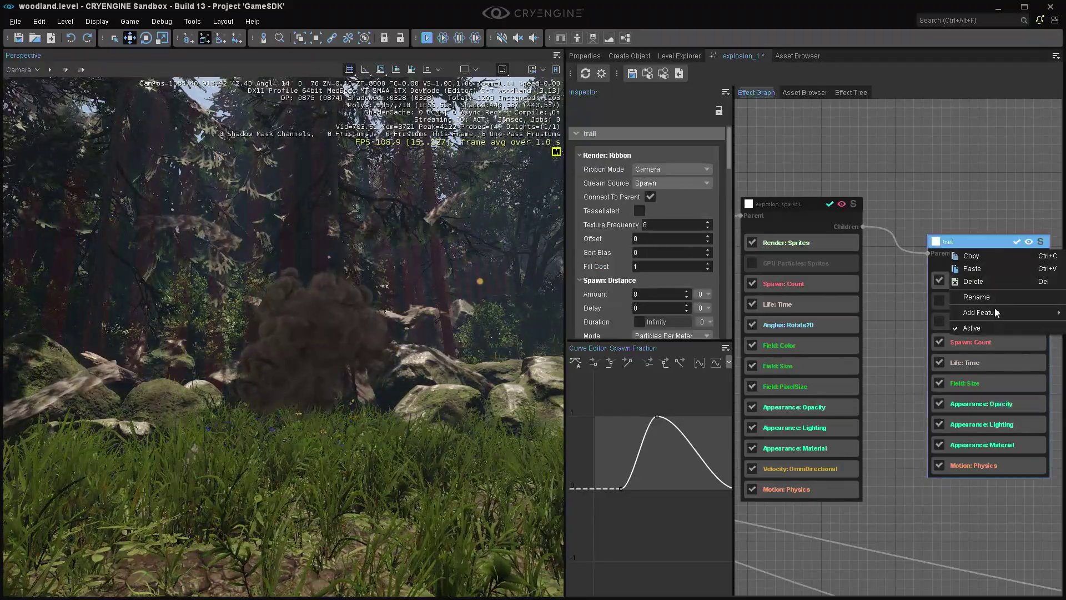
mouse_move(997, 311)
left_click(993, 424)
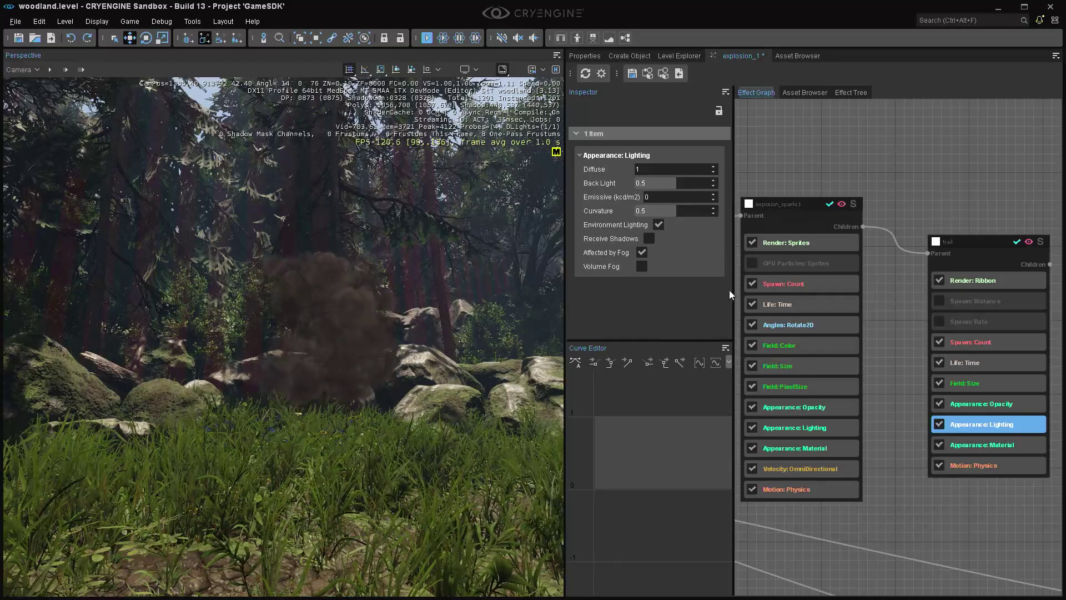
right_click_drag(963, 249, 865, 214)
mouse_move(935, 279)
mouse_move(1007, 335)
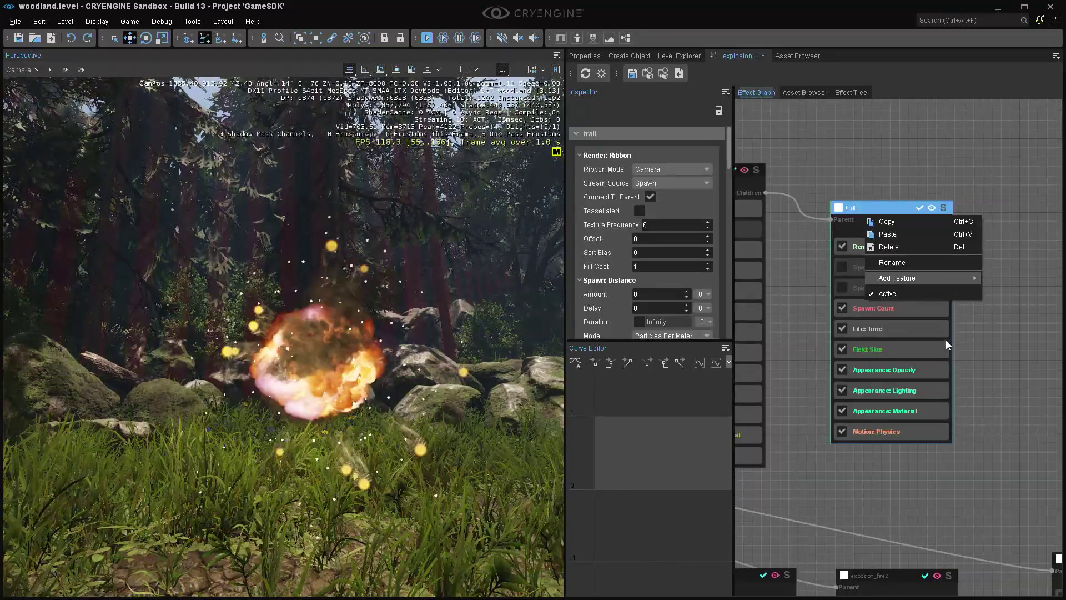
left_click(944, 340)
left_click_drag(892, 457, 888, 368)
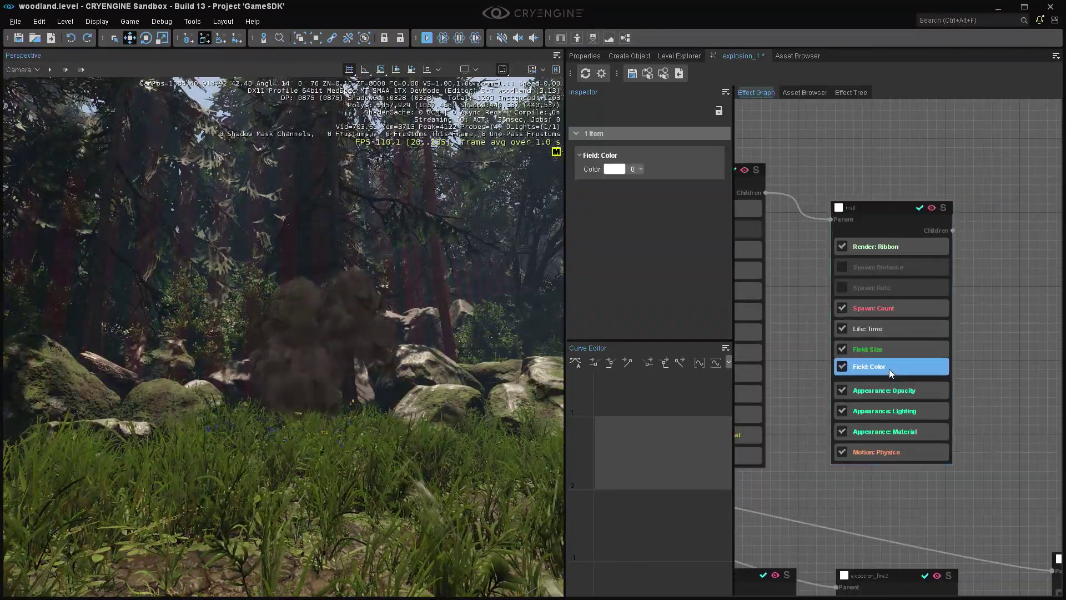
Set the trail node's Field: Color to a mid grey and view the explosion's trails in the scene.
left_click(618, 171)
left_click_drag(648, 237, 657, 250)
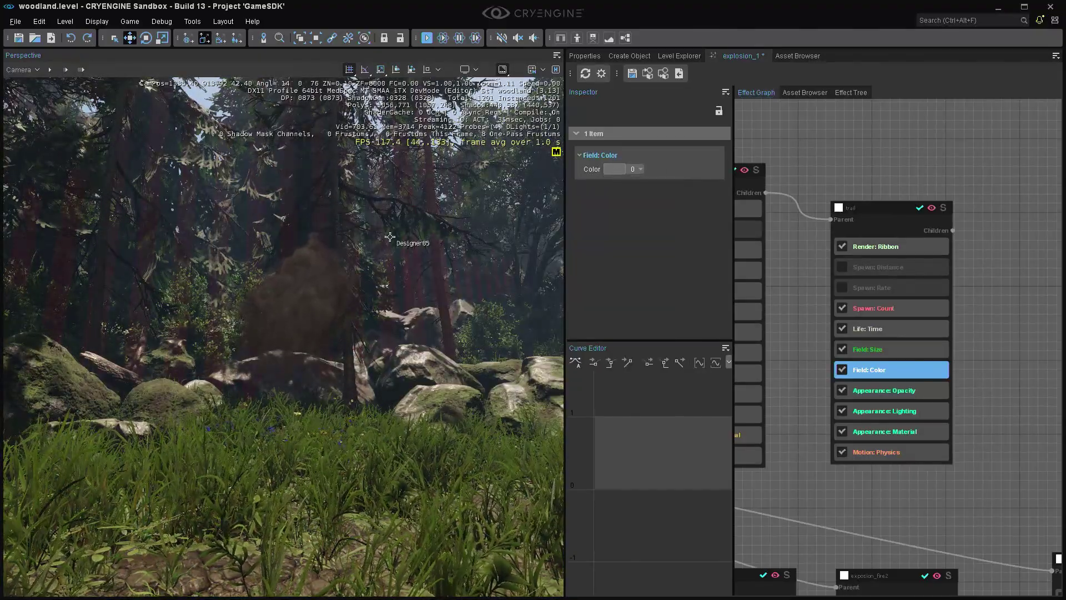
right_click_drag(389, 237, 462, 323)
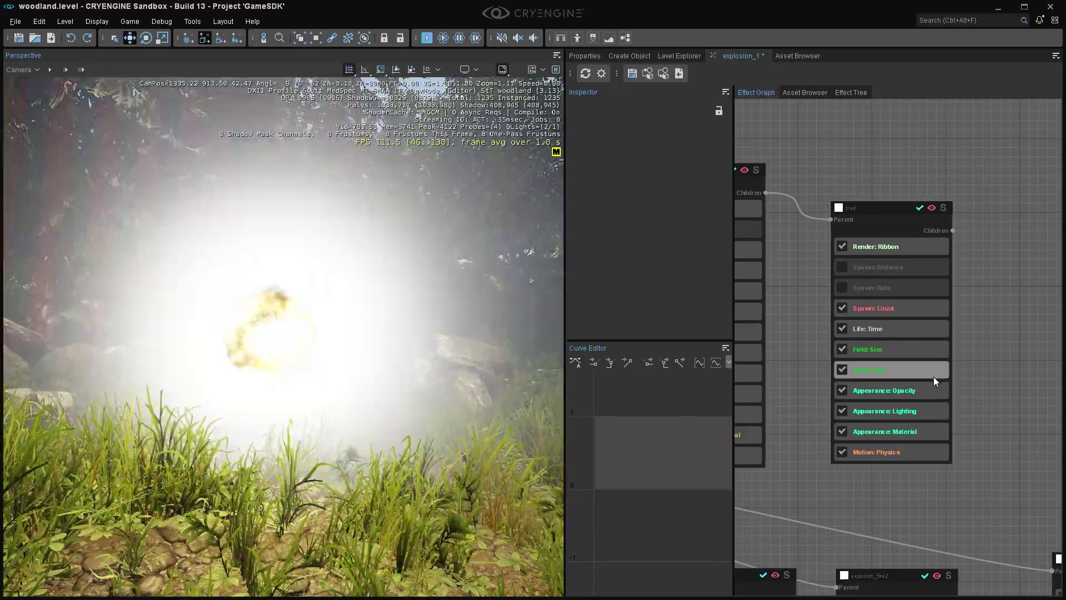
Add a second Curve modifier over Age to the trail node's Appearance: Opacity and lower its end key to 0.
left_click(923, 391)
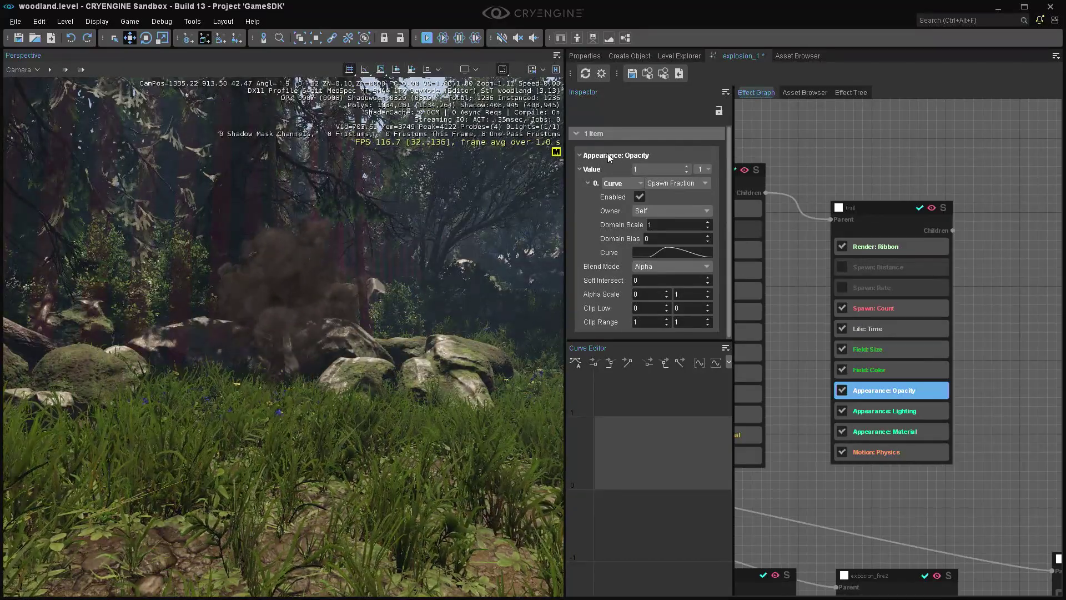
left_click(700, 169)
mouse_move(721, 184)
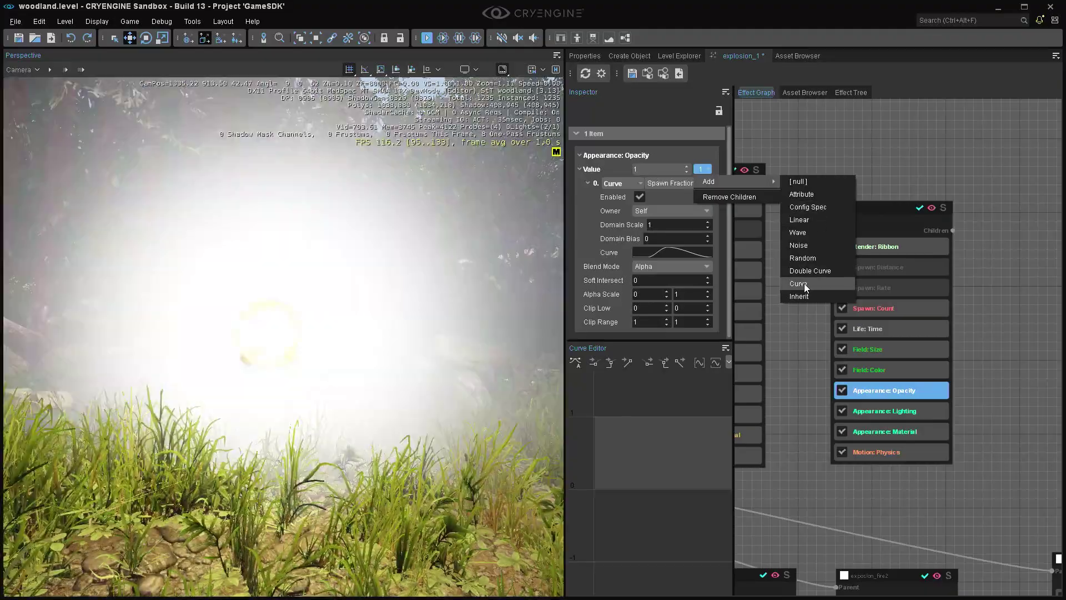
left_click(804, 283)
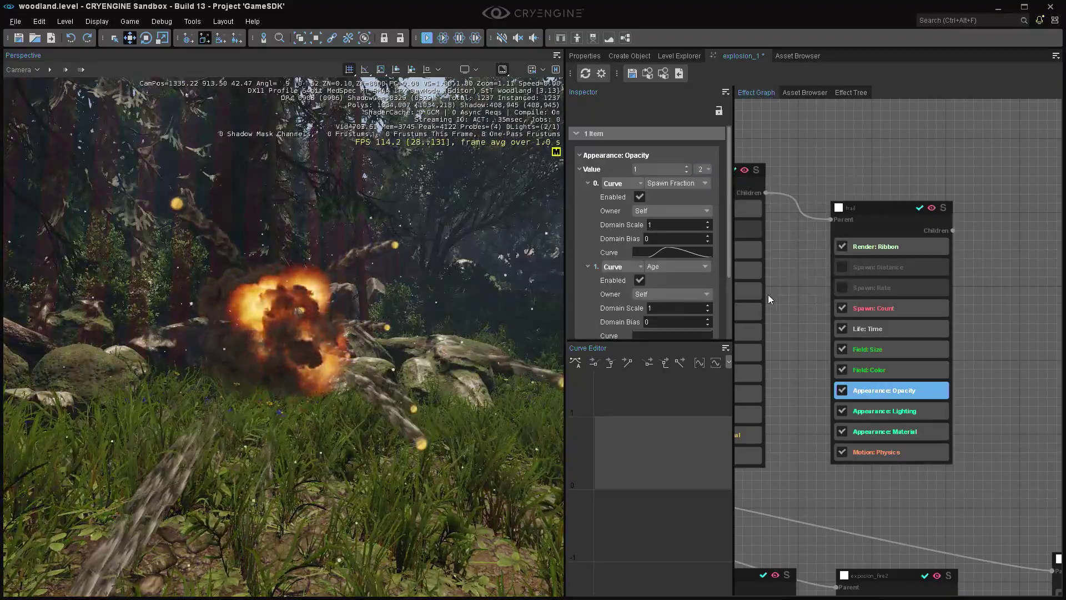
left_click(655, 334)
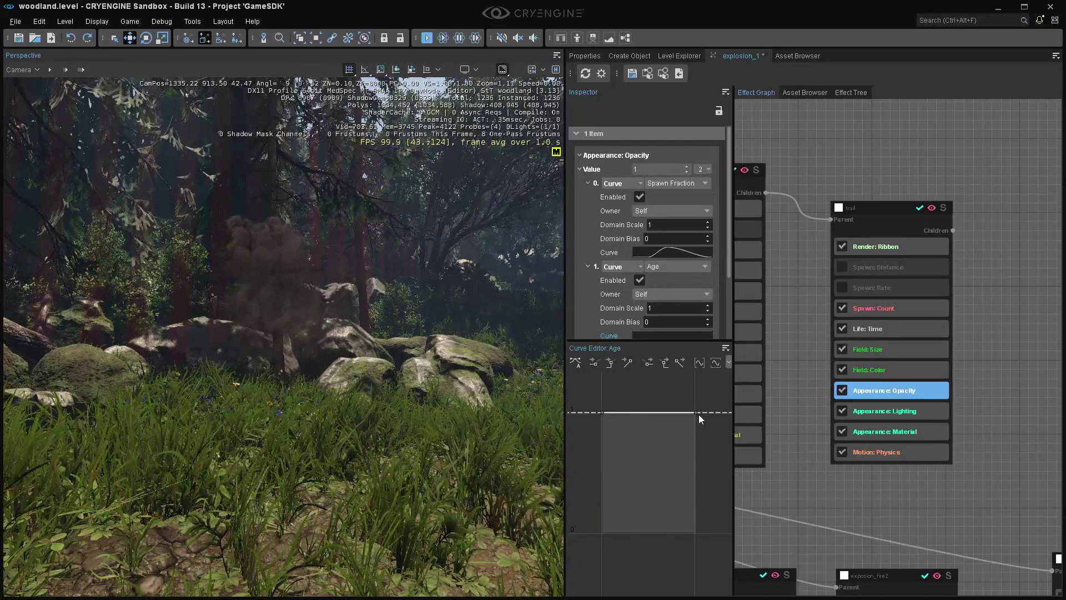
left_click_drag(697, 413, 713, 535)
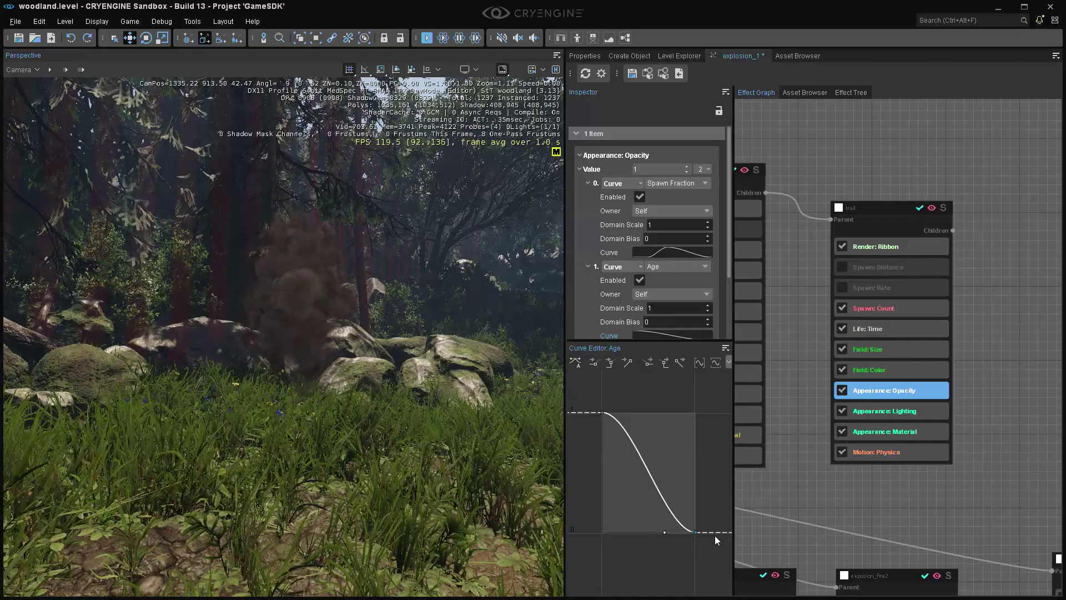
Set the drag in the trail node's Motion: Physics feature to 3.
left_click(887, 324)
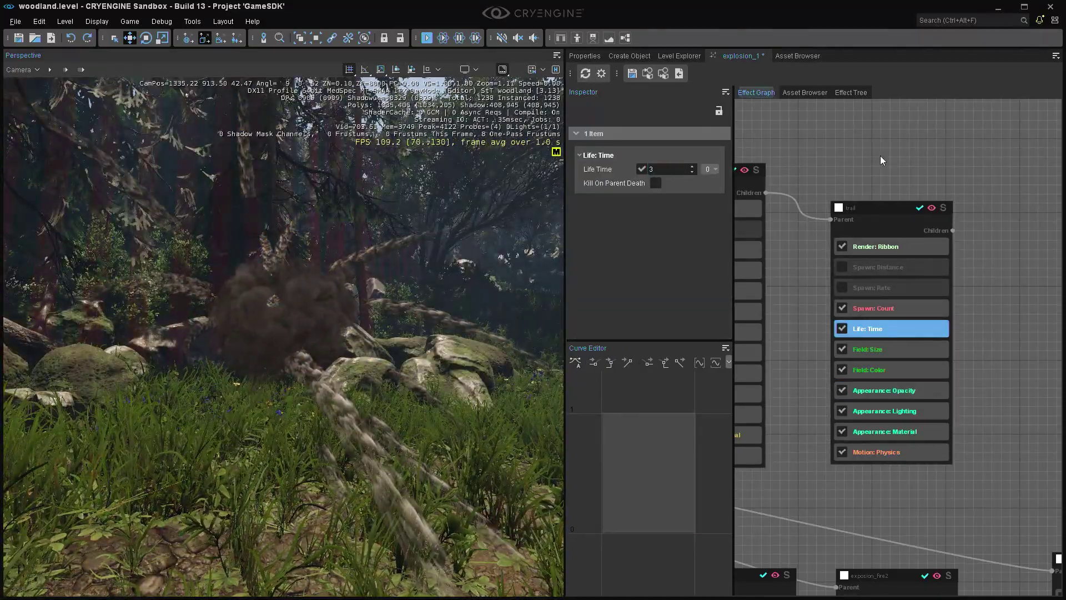
left_click(881, 157)
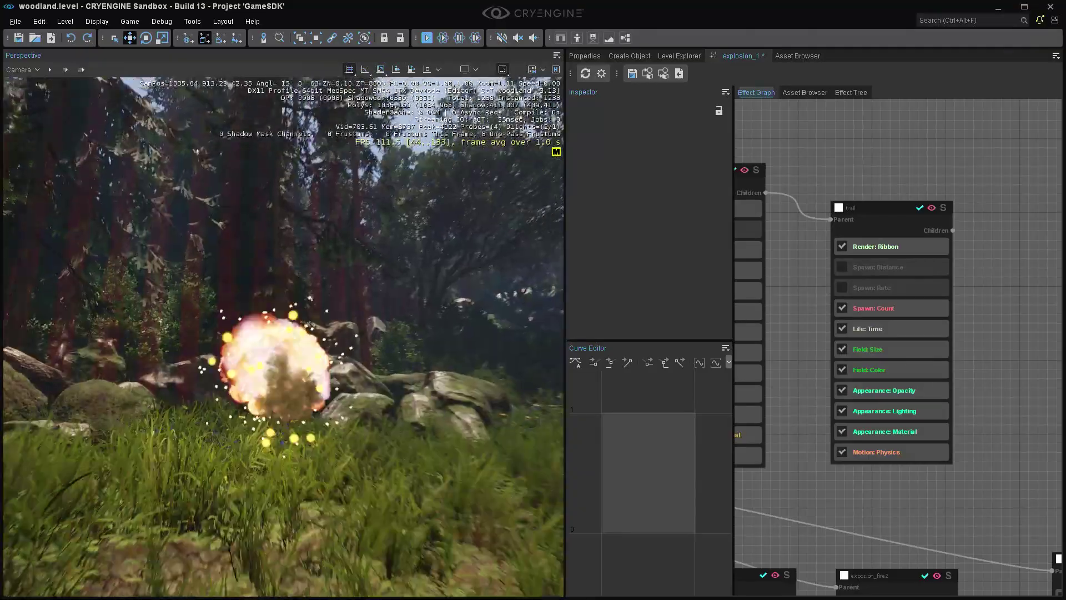
left_click(888, 451)
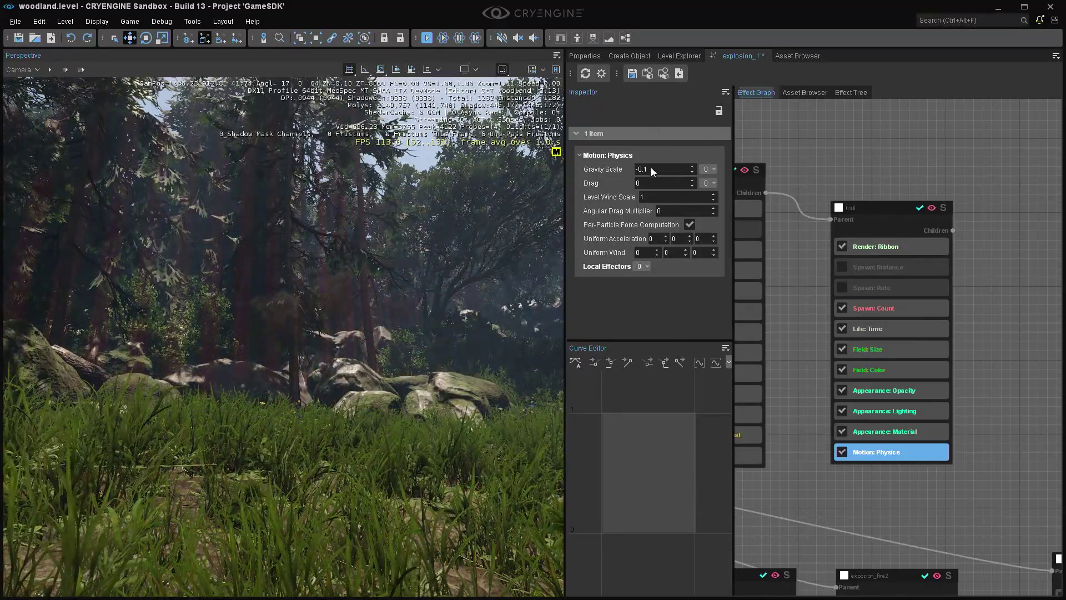
left_click(651, 183)
type("3")
key("Return")
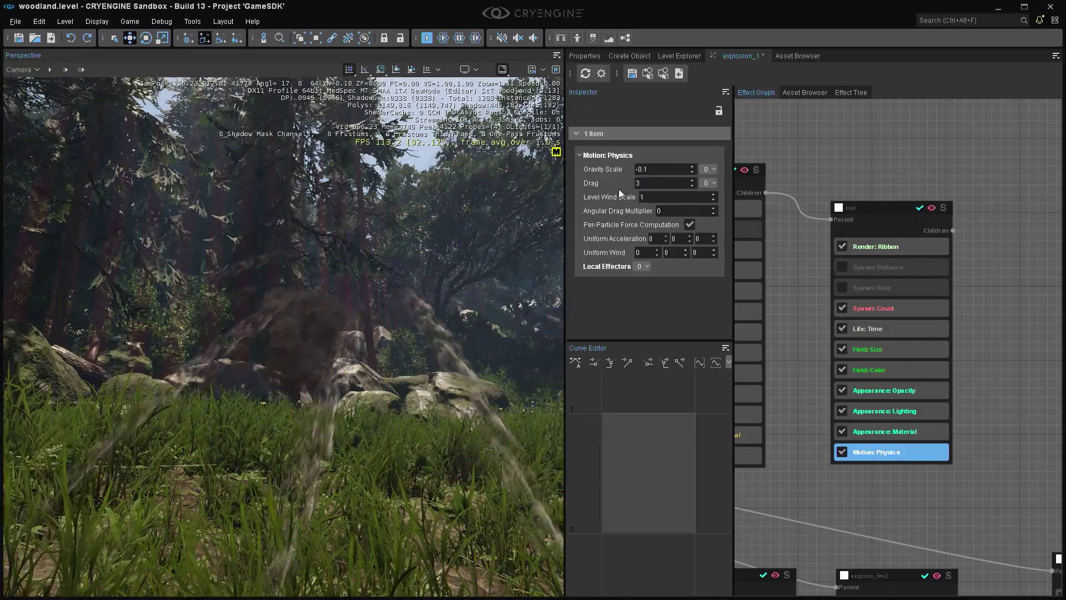
Set the trail physics' gravity scale to -0.05 and its level wind scale to 0.
left_click(653, 169)
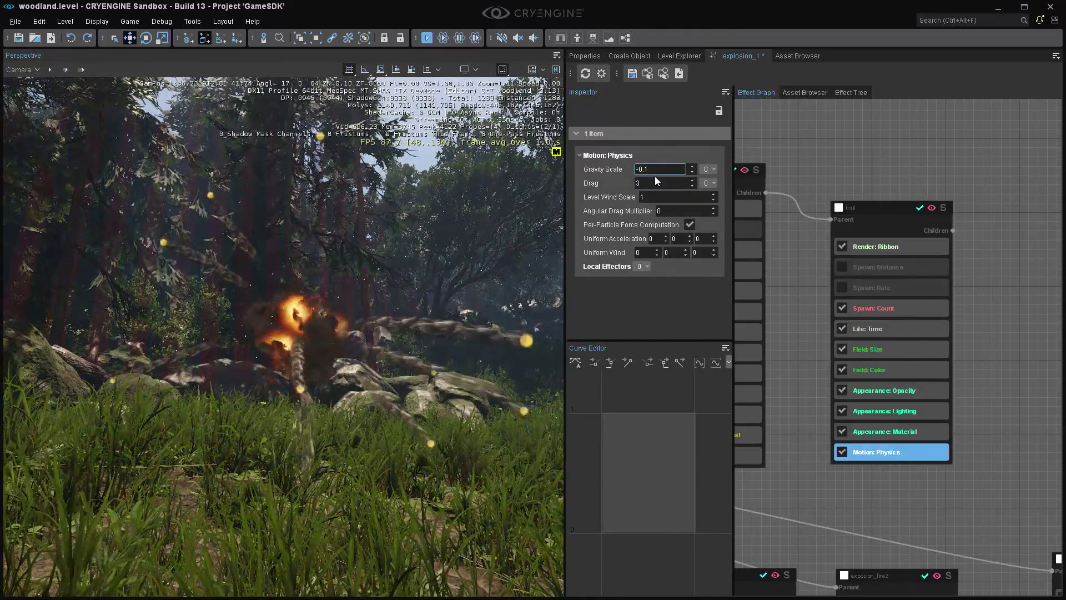
key("BackSpace")
type("05")
key("Return")
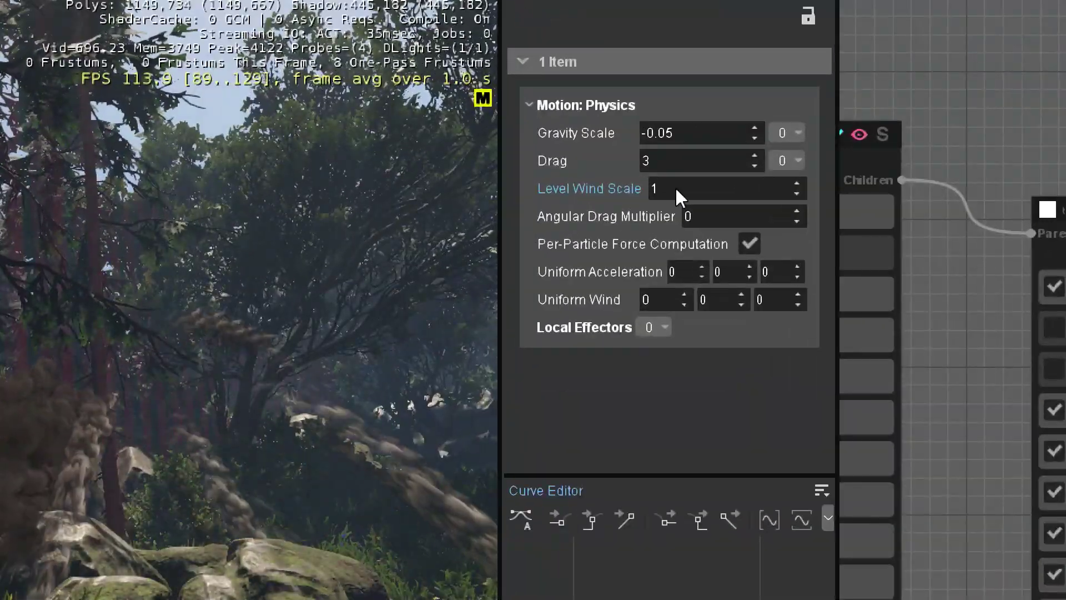
left_click(675, 189)
type("0")
key("Return")
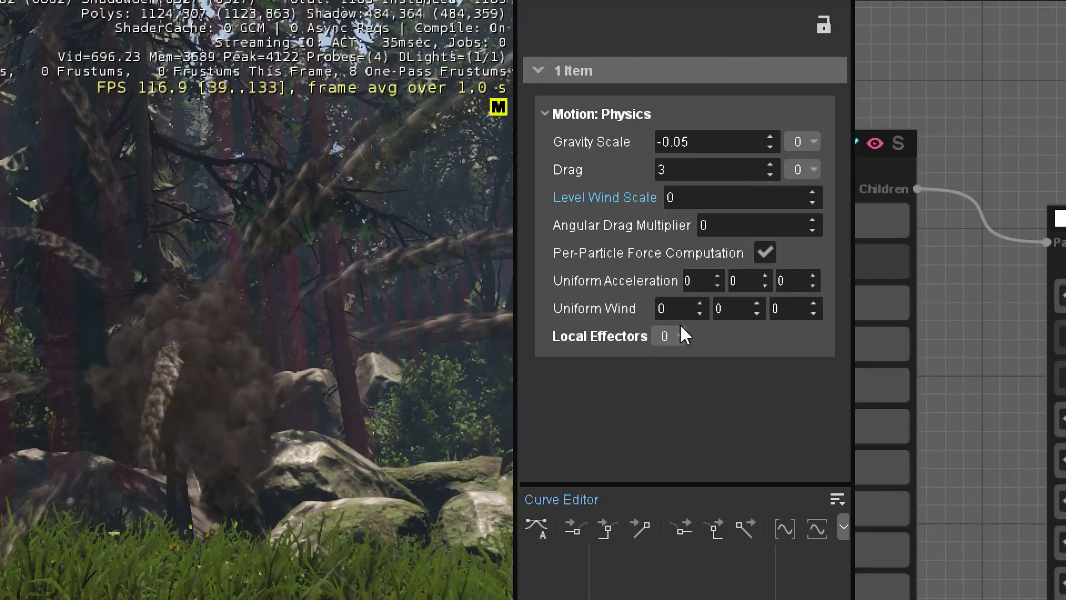
Add a Turbulence local effector to the trail node's Motion: Physics and switch its mode to Simplex.
left_click(677, 334)
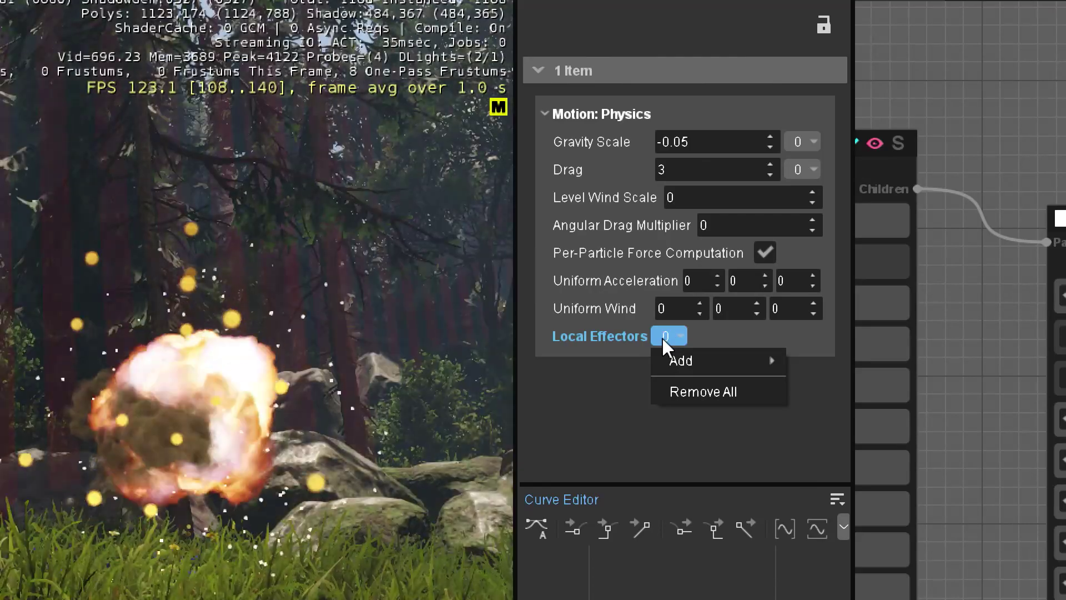
mouse_move(716, 361)
left_click(884, 386)
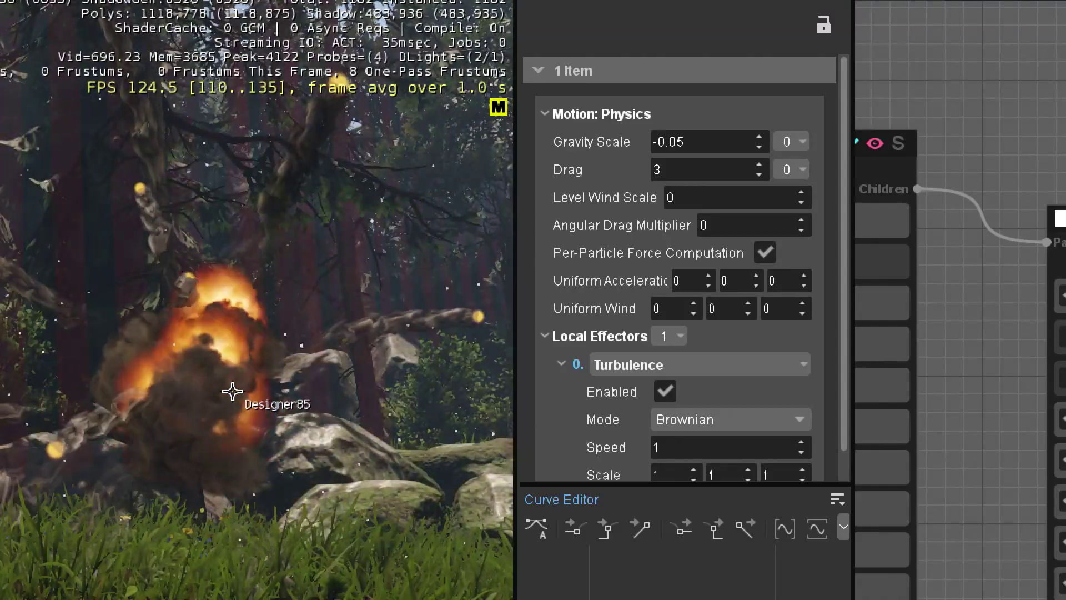
left_click(668, 364)
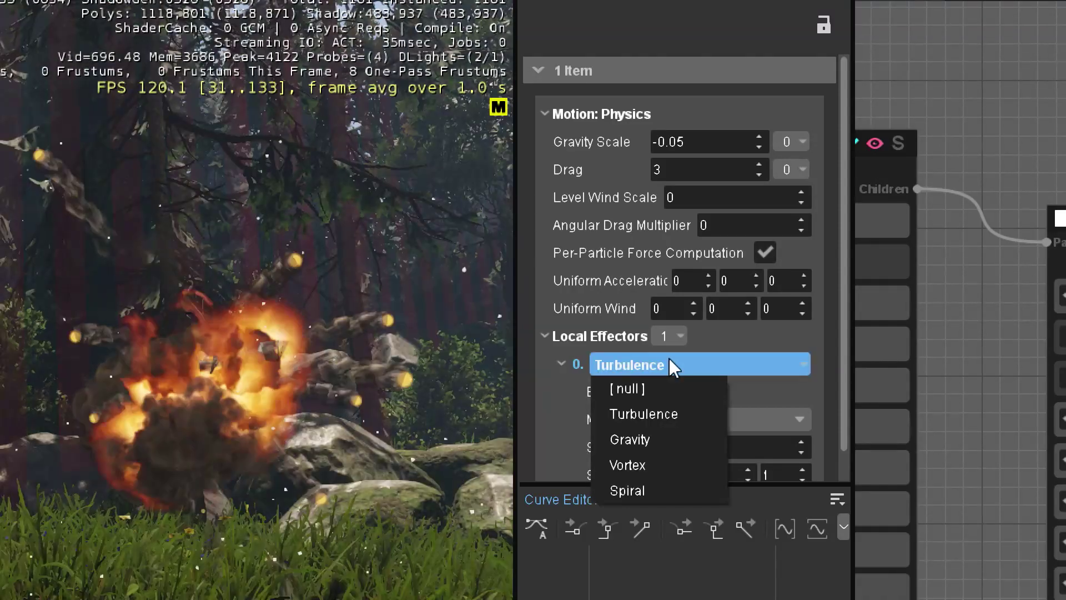
left_click(557, 417)
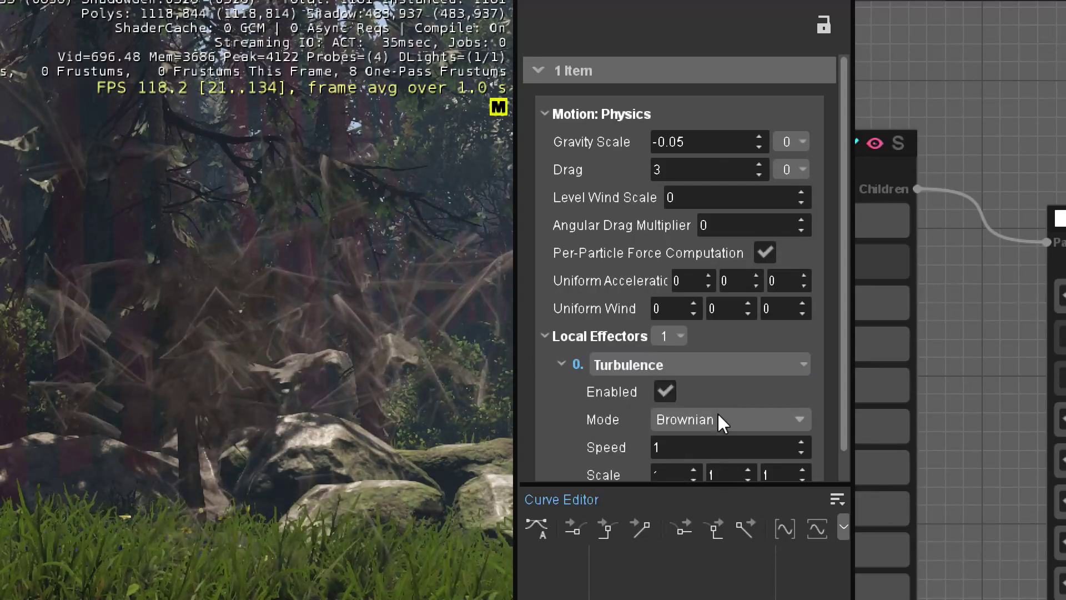
left_click(718, 420)
left_click(742, 450)
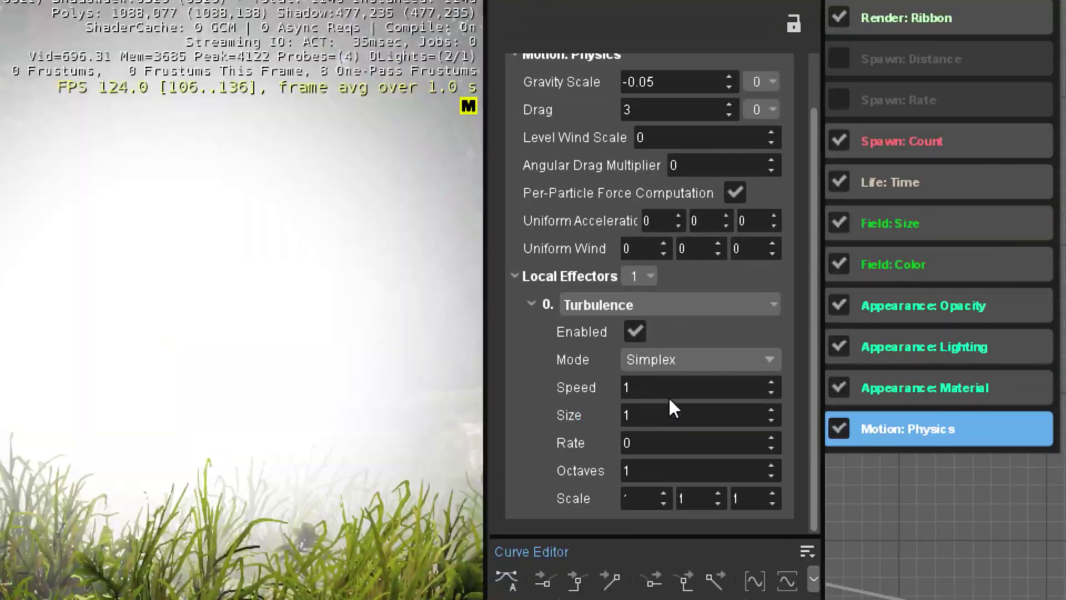
Try a turbulence speed of 0.2 with a size of 50 on the trail.
left_click(663, 387)
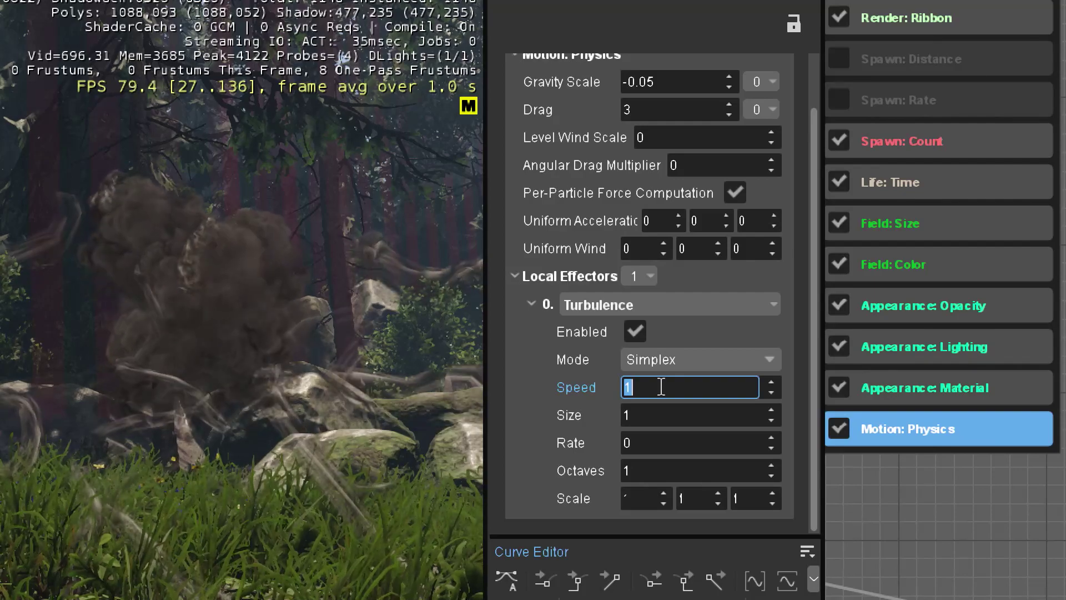
type(".2")
key("Return")
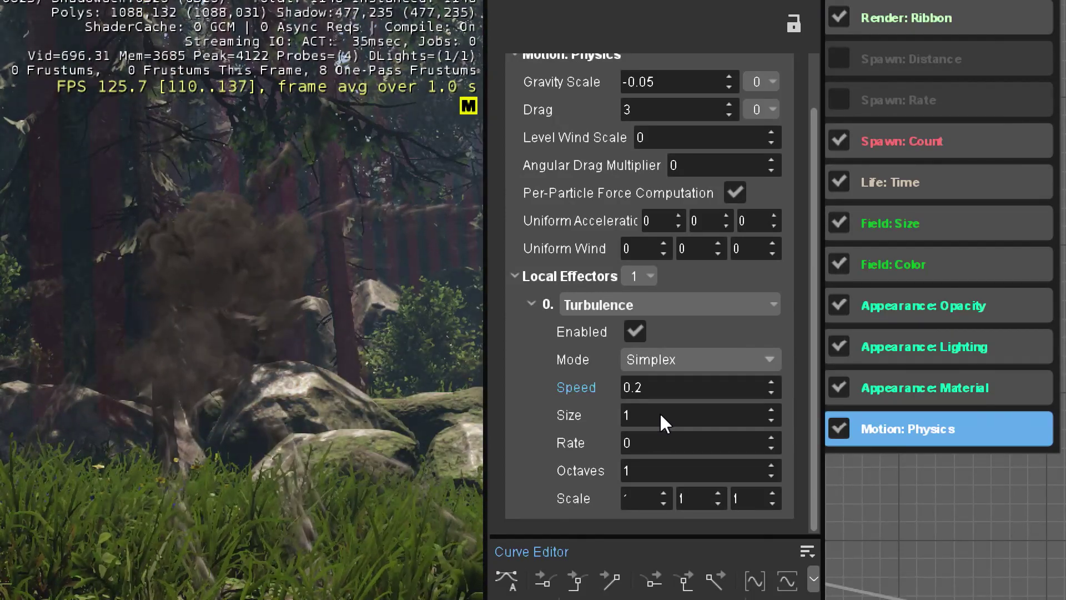
left_click(660, 414)
type("50")
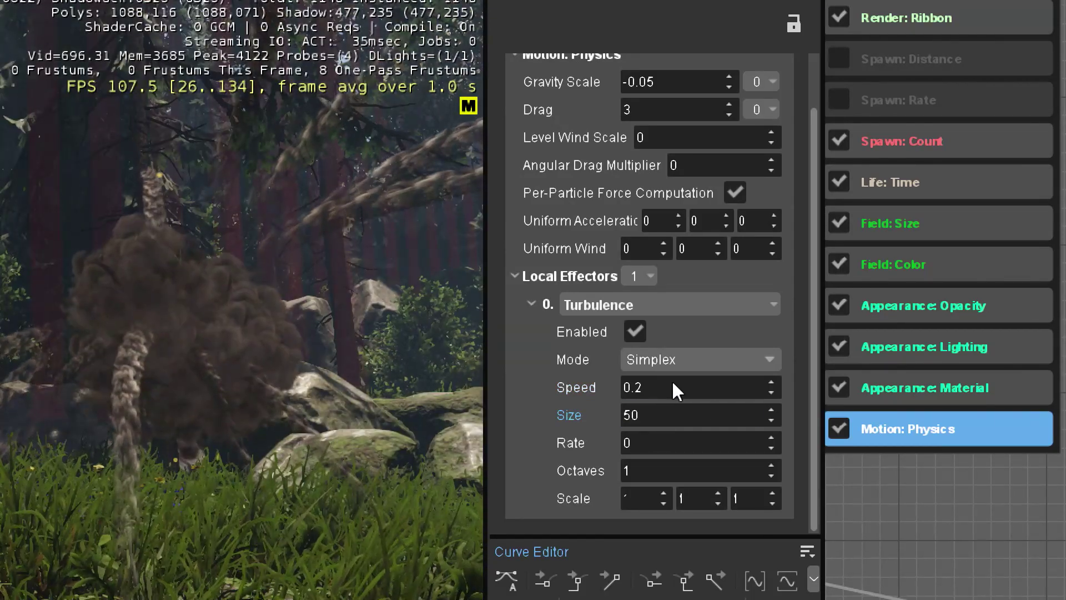
Try a stronger trail turbulence with speed 5 and size 0.2.
left_click(663, 386)
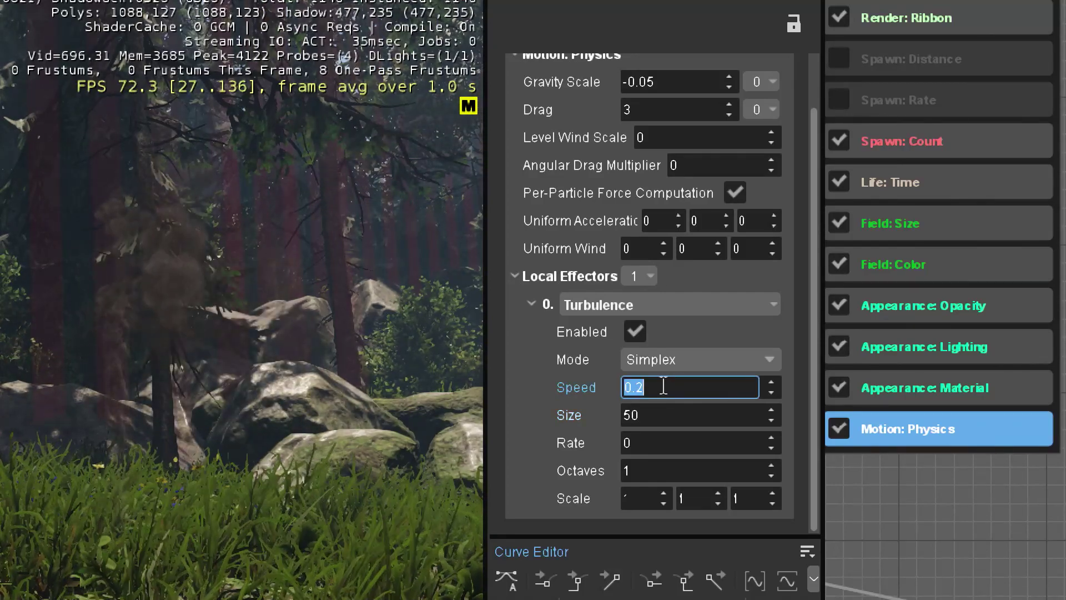
type("5")
key("Return")
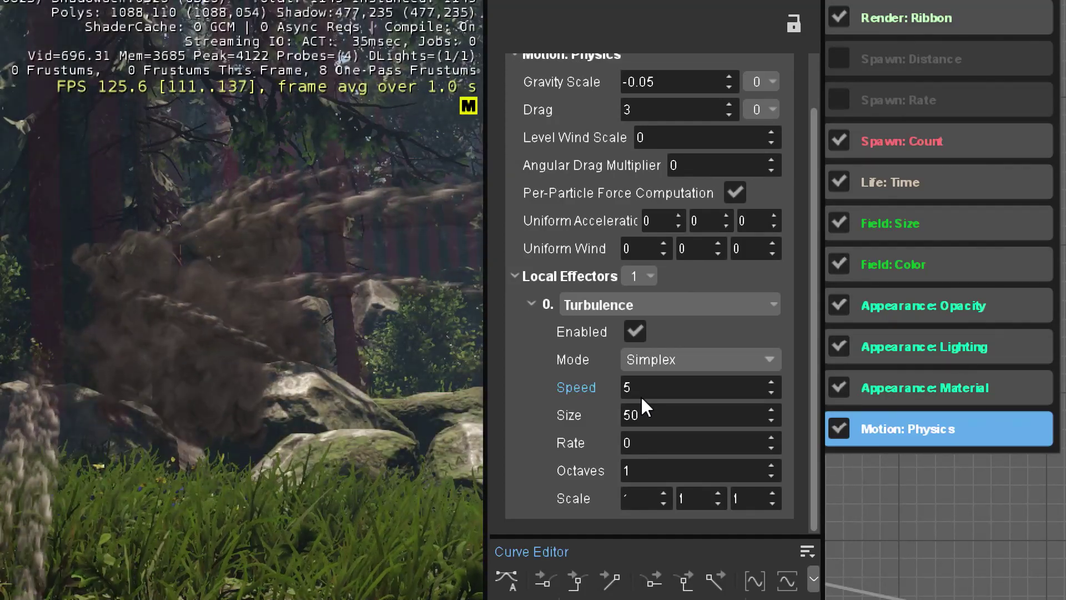
left_click(649, 412)
type("0.2")
key("Return")
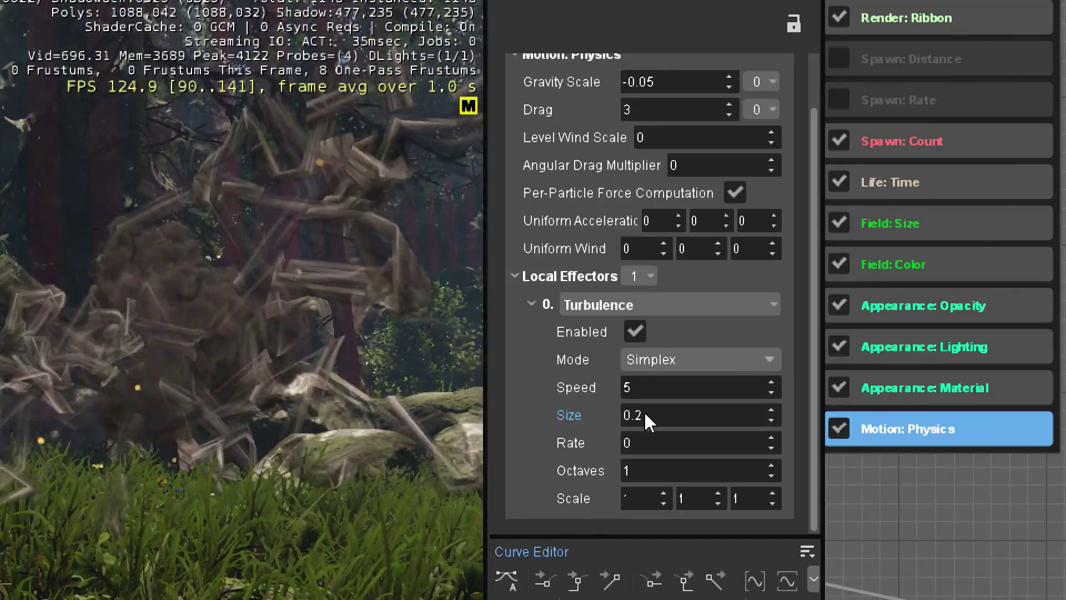
Set the trail turbulence's size to 2 and its speed to 0.5.
left_click(644, 411)
type("2")
key("Return")
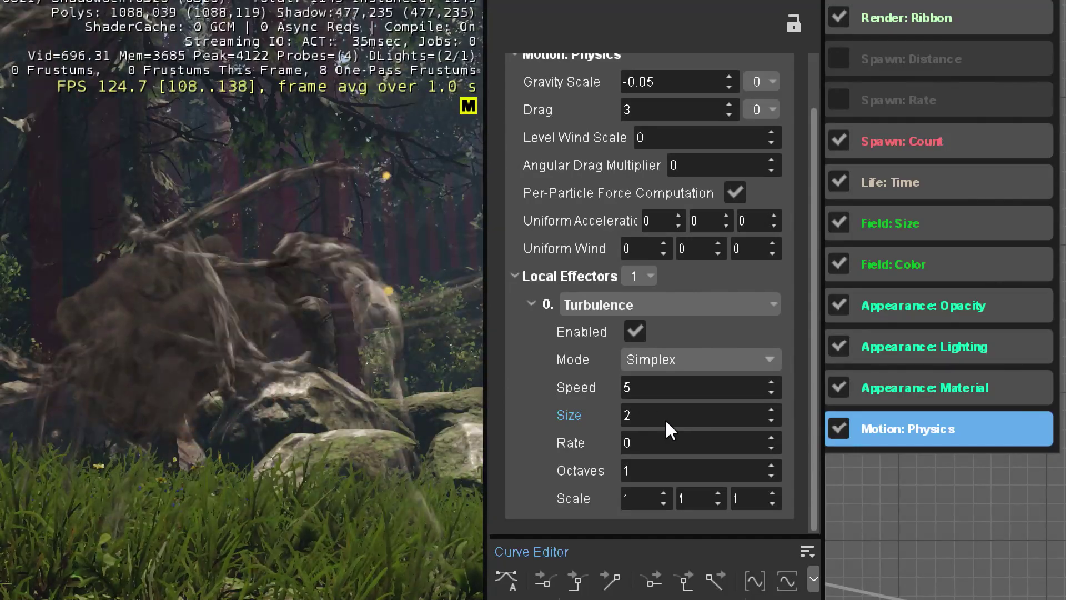
left_click(659, 386)
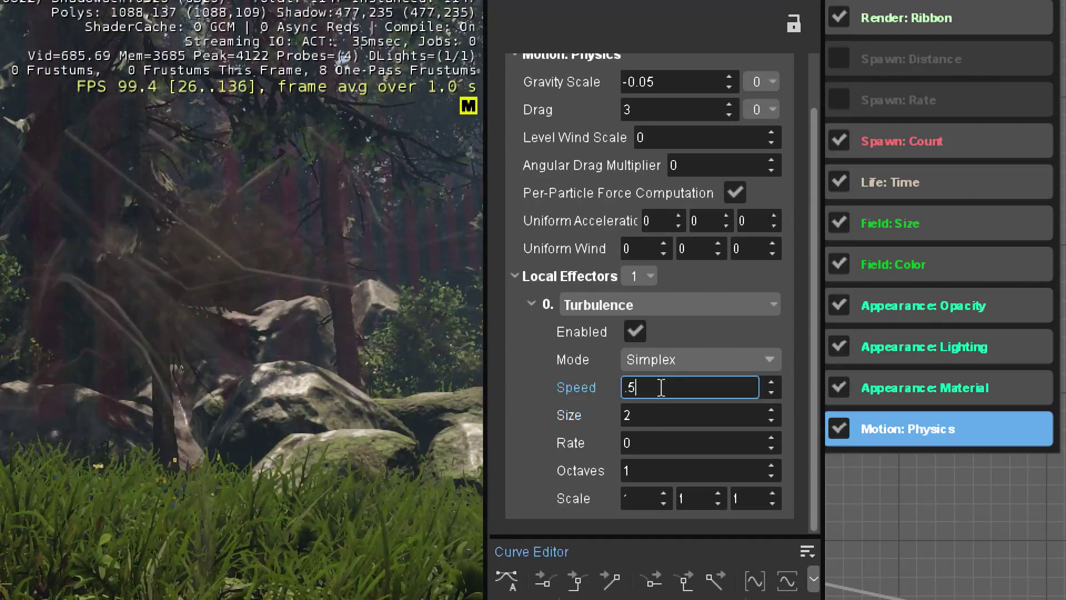
type(".5")
key("Return")
Set the trail physics' gravity scale to -0.01 and the turbulence rate to 1.
left_click(724, 50)
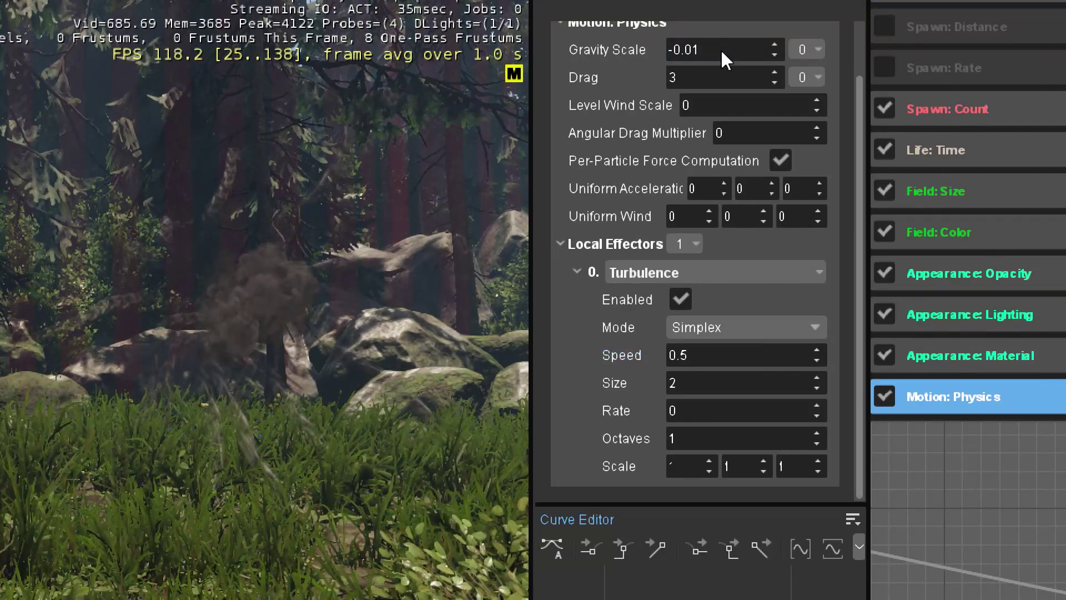
left_click(693, 408)
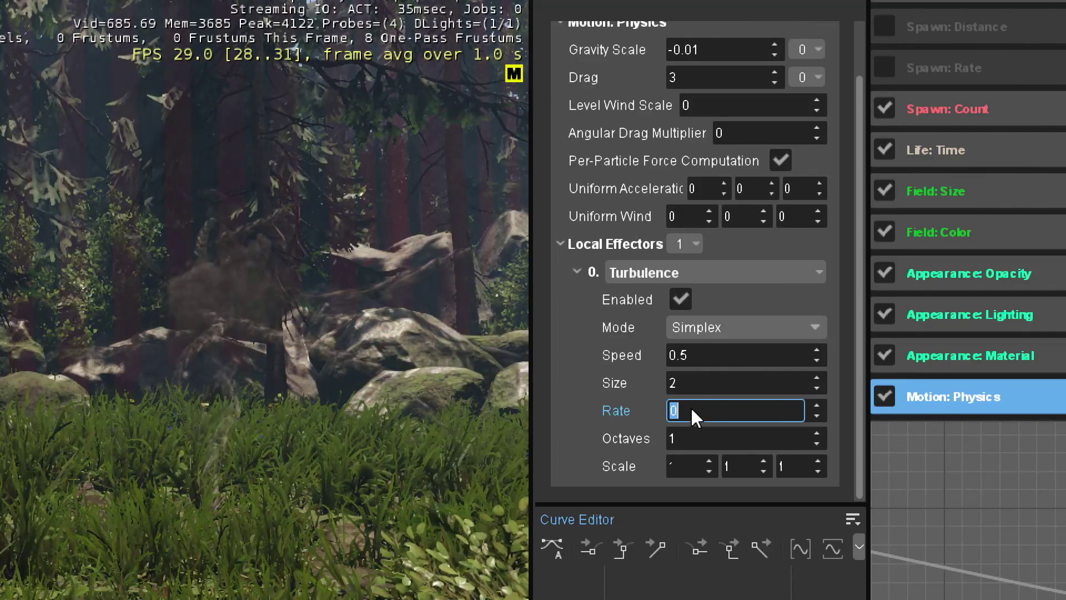
type("1")
key("Return")
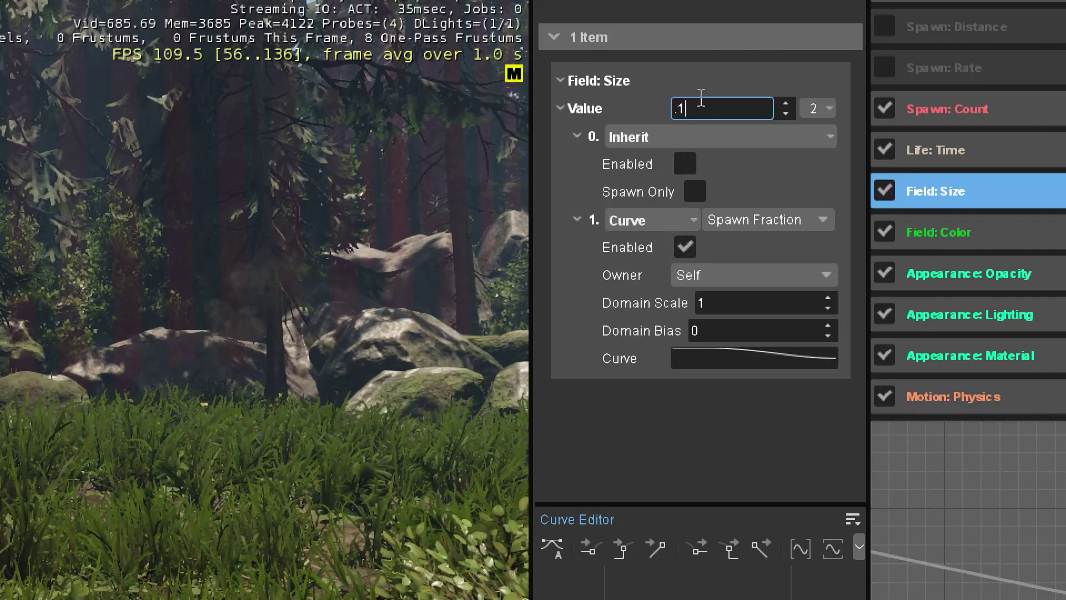
Set the trail node's Field: Size value to 0.1 and deselect the feature in the effect graph.
type("0.1")
scroll(1017, 471, "down", 3)
left_click(954, 426)
scroll(963, 428, "up", 1)
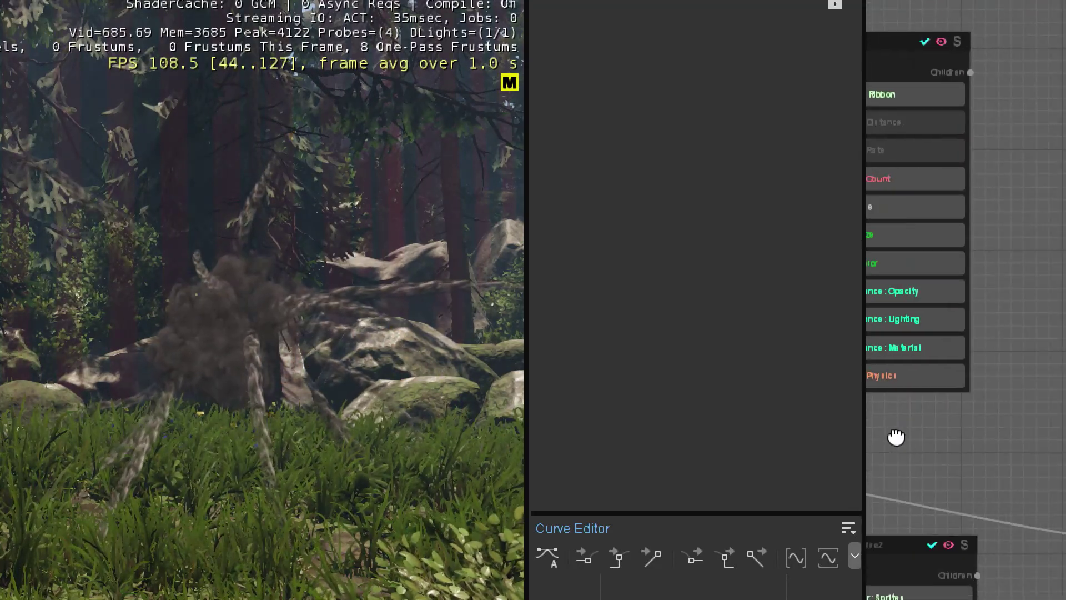
scroll(977, 427, "down", 1)
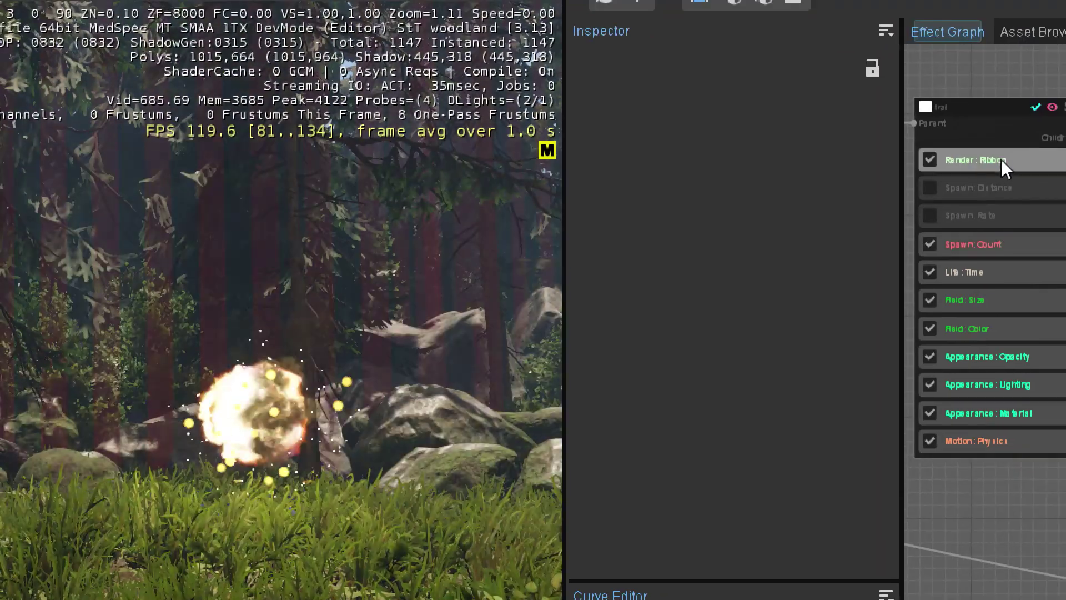
Add a Location: Noise feature to the trail node.
left_click(986, 108)
right_click(985, 109)
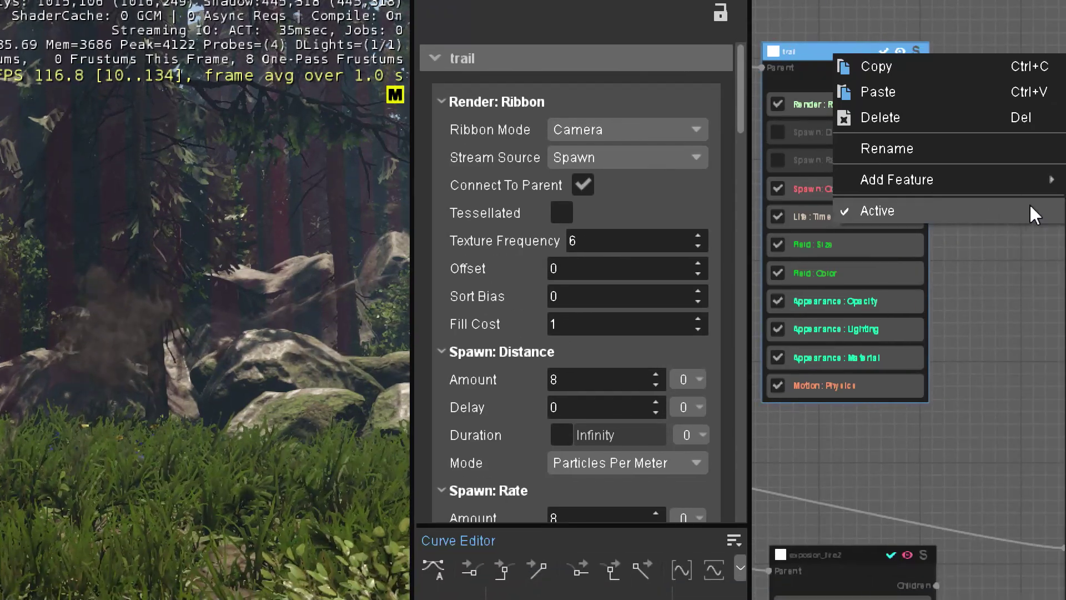
mouse_move(1043, 179)
mouse_move(960, 327)
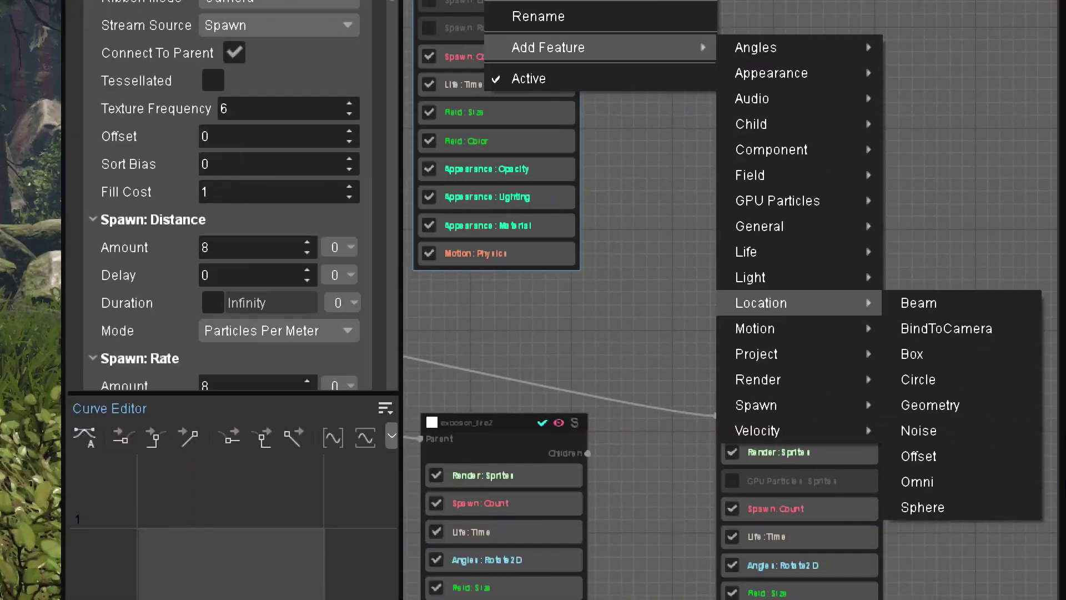
left_click(919, 430)
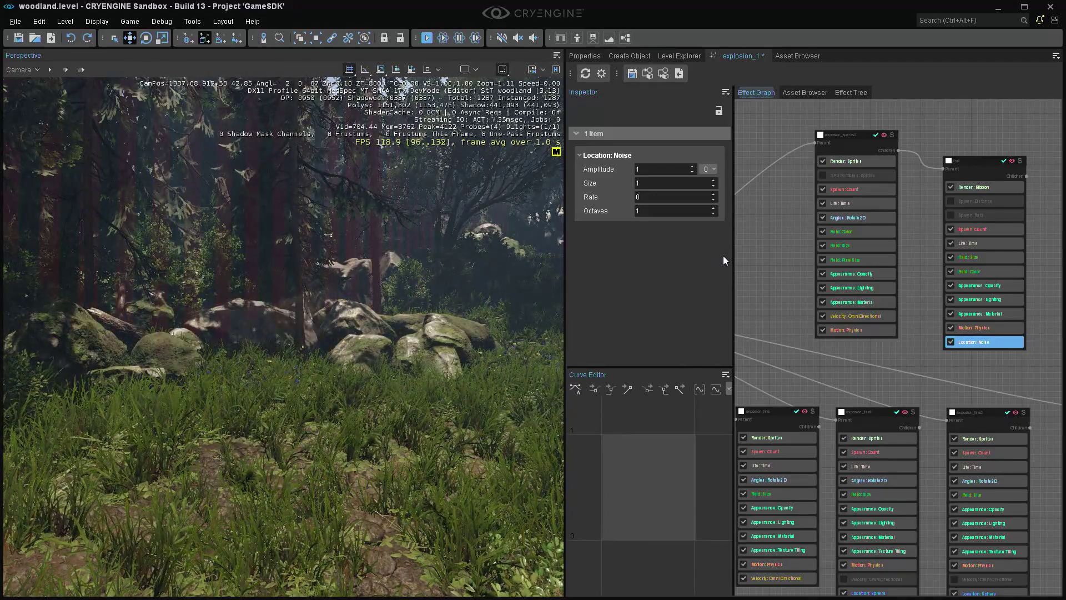
Try a Location: Noise amplitude of 0.1 on the trail and settle on 0.5.
double_click(654, 170)
type("0.1")
key("Return")
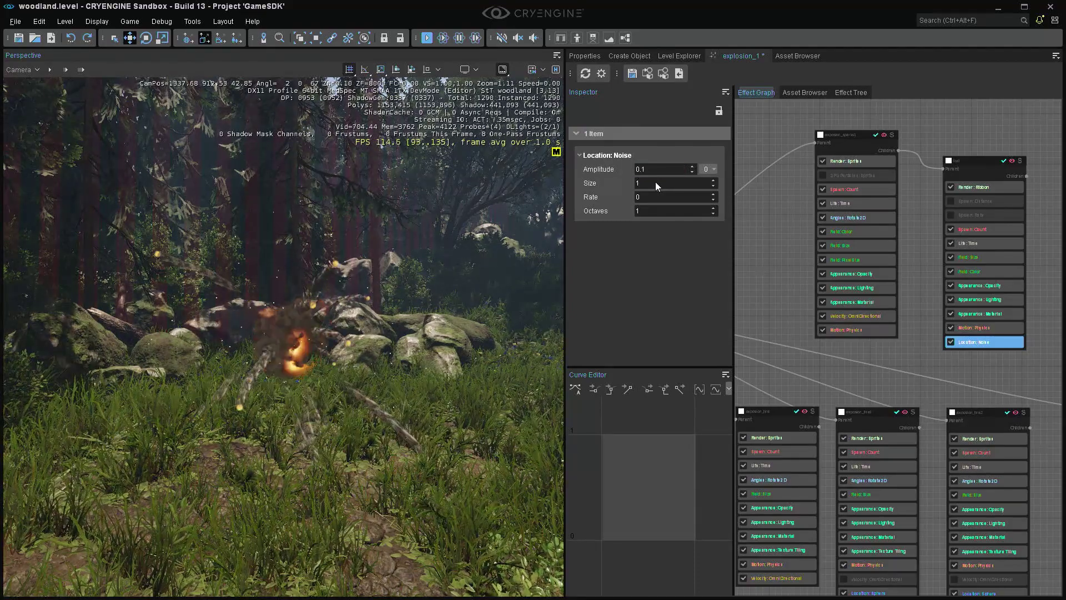
type("0.5")
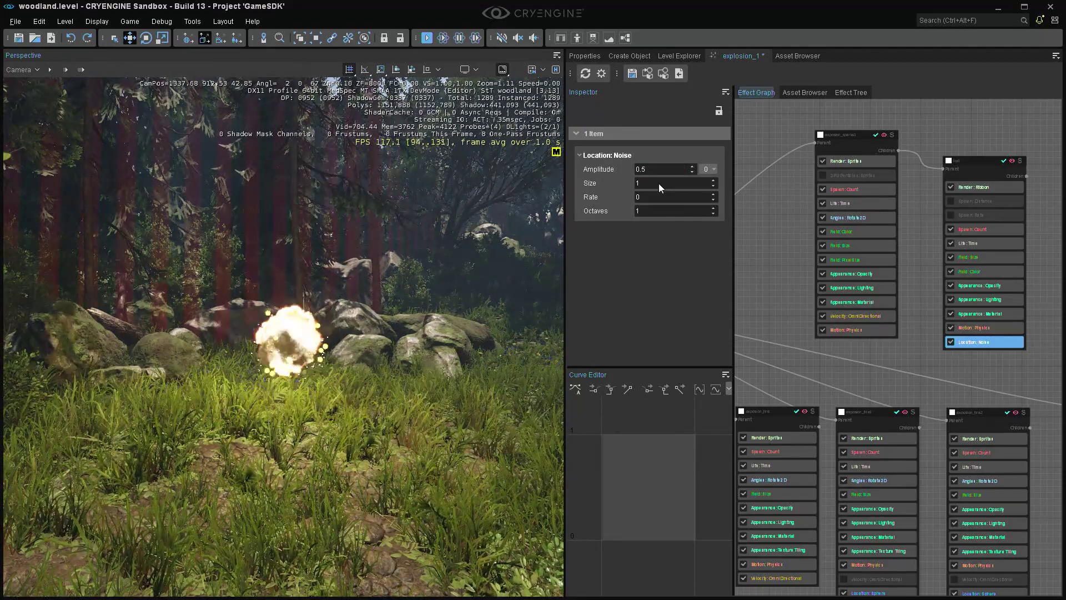
Set the trail's Location: Noise size to 2 and its rate to 5.
key("Tab")
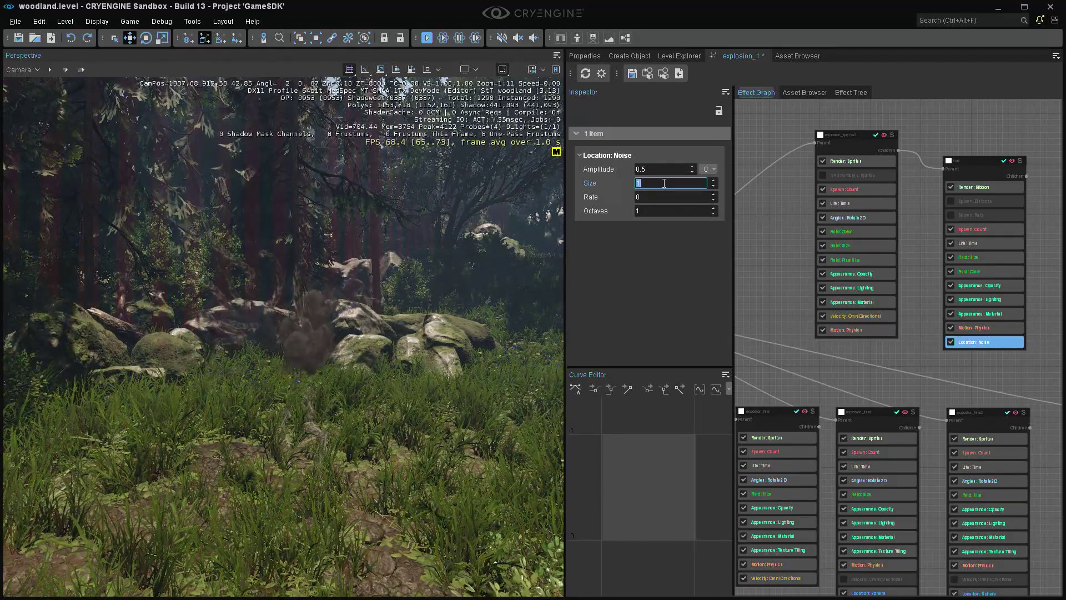
type("2")
key("Return")
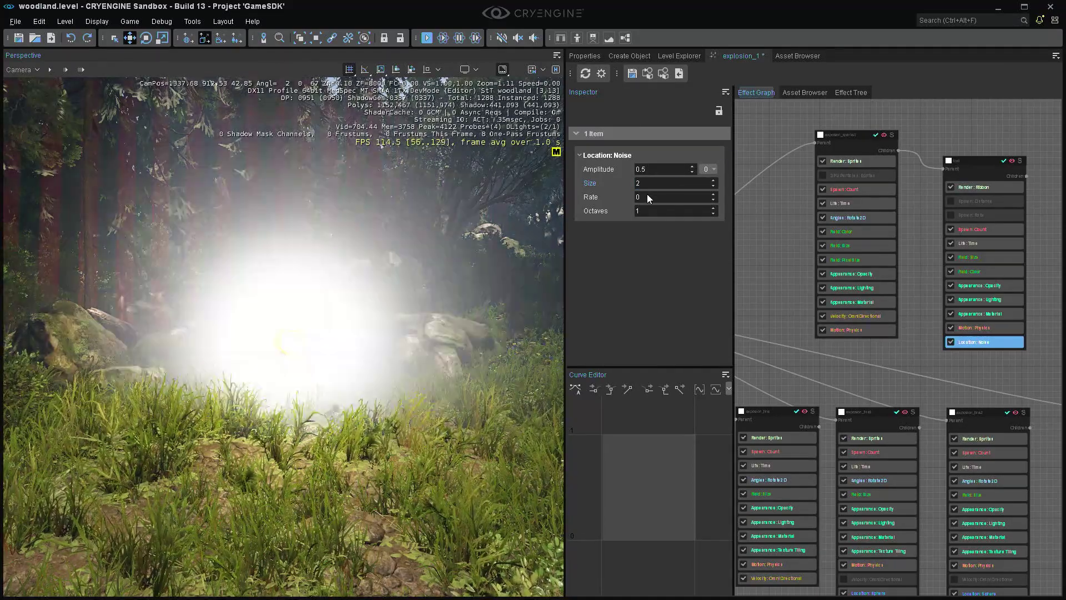
left_click(653, 196)
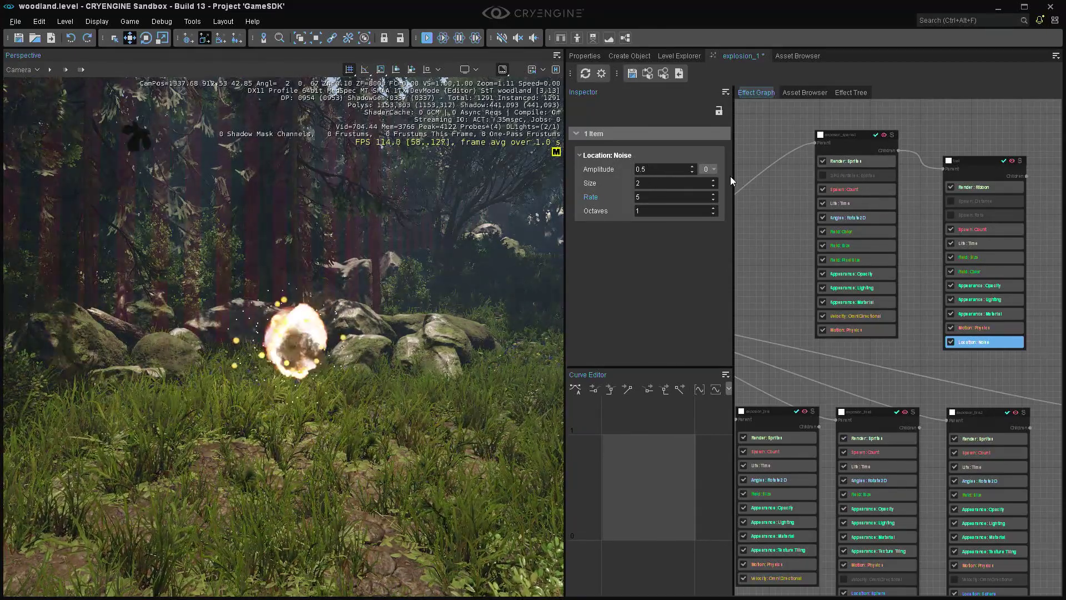
Add a Curve modifier over Age to the amplitude of the trail's Location: Noise.
left_click(712, 169)
mouse_move(728, 181)
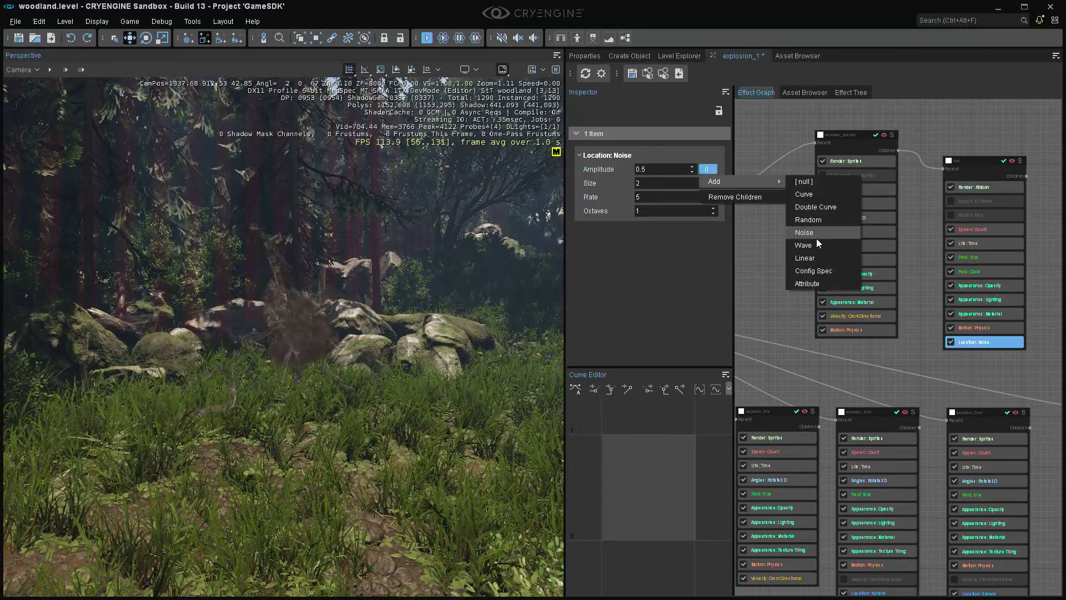
left_click(816, 198)
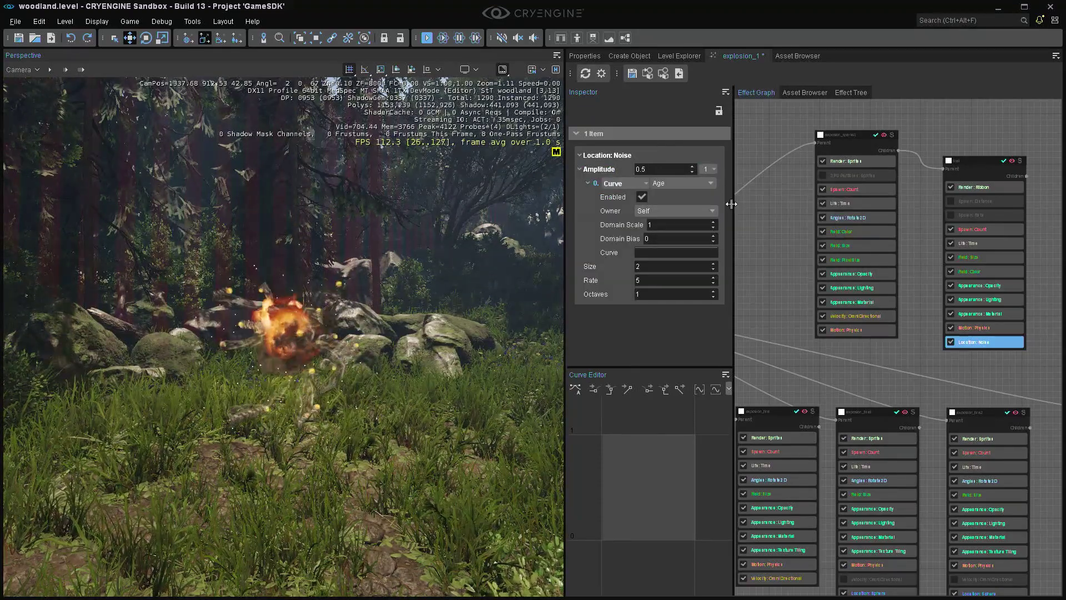
Base the trail noise amplitude curve on Spawn Fraction and shape it to fall from 1 at the start to 0 at the end.
left_click(697, 186)
left_click(695, 194)
left_click(664, 252)
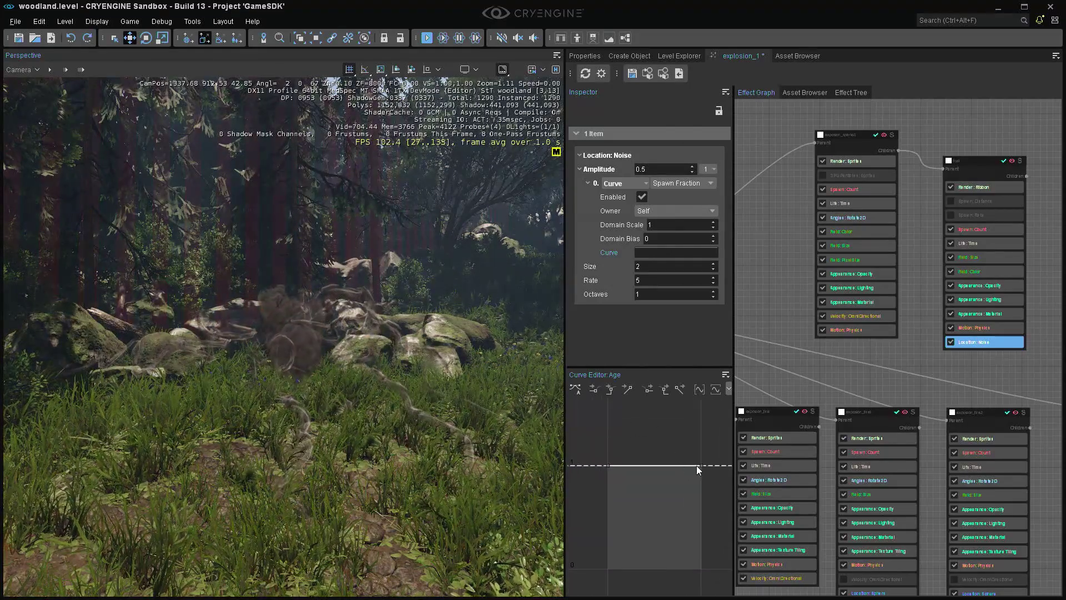
left_click_drag(702, 467, 716, 571)
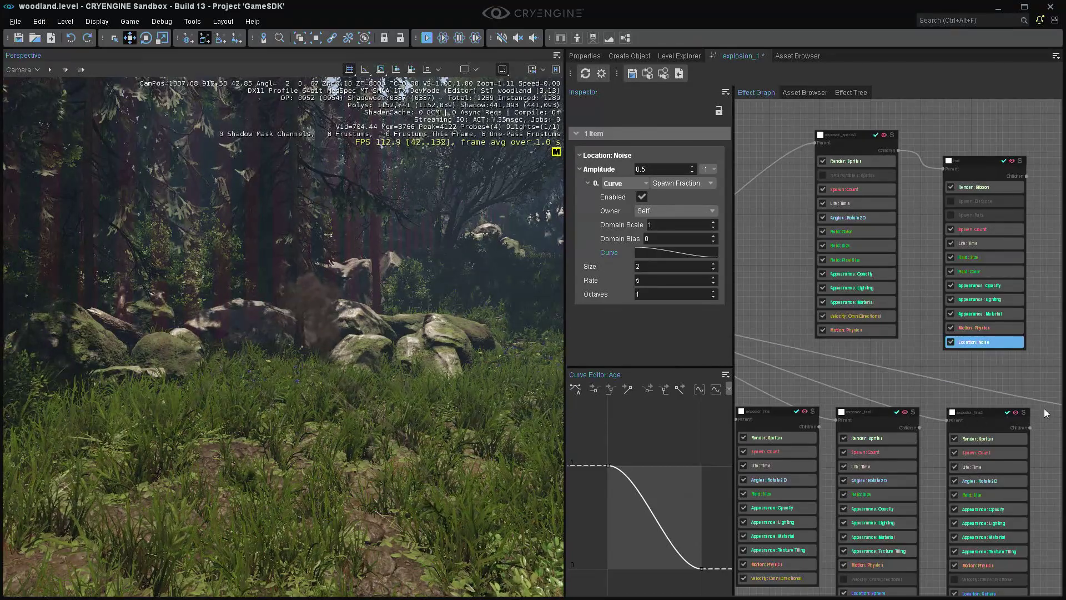
Add a Location: Offset feature to the trail node.
left_click(1031, 365)
scroll(1024, 355, "up", 3)
middle_click_drag(1025, 355, 953, 405)
right_click(865, 150)
mouse_move(916, 212)
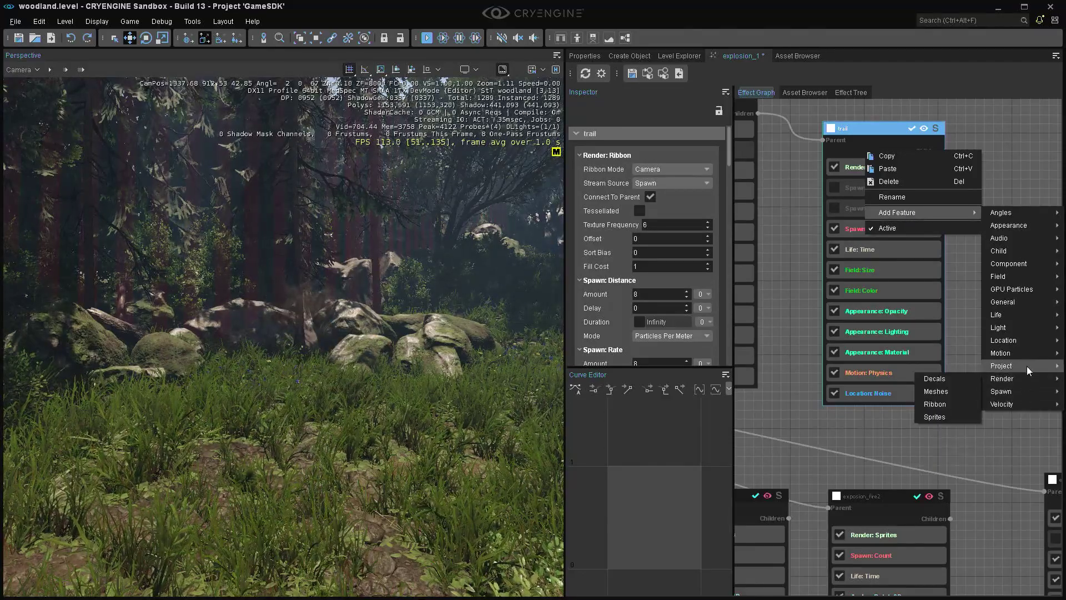
mouse_move(1004, 340)
left_click(941, 412)
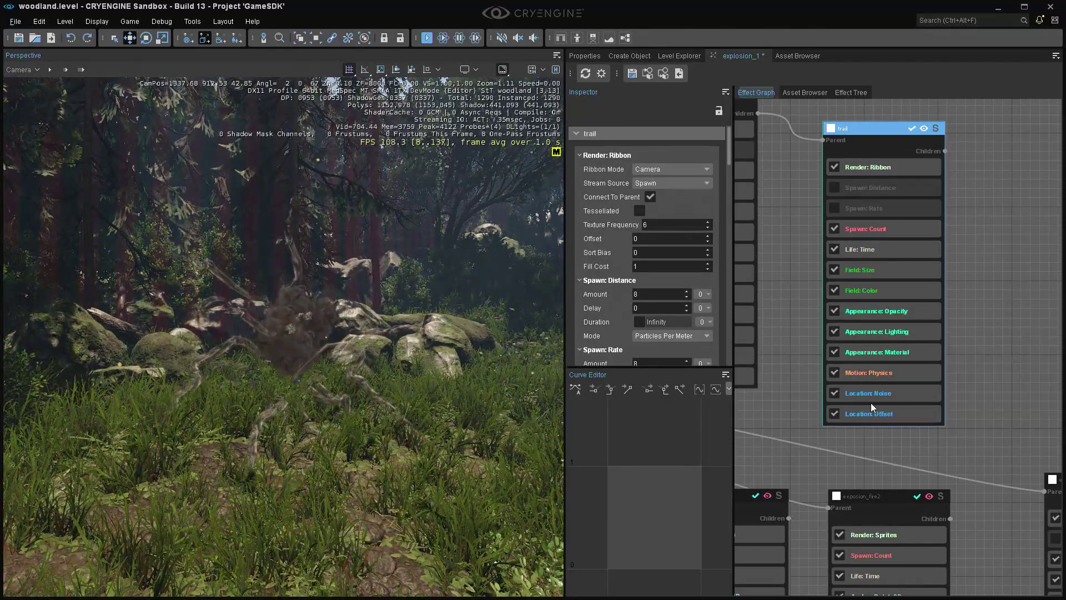
Try a Location: Offset of 0, 1, 0 on the trail and undo the change.
left_click(869, 412)
type("1")
key("Return")
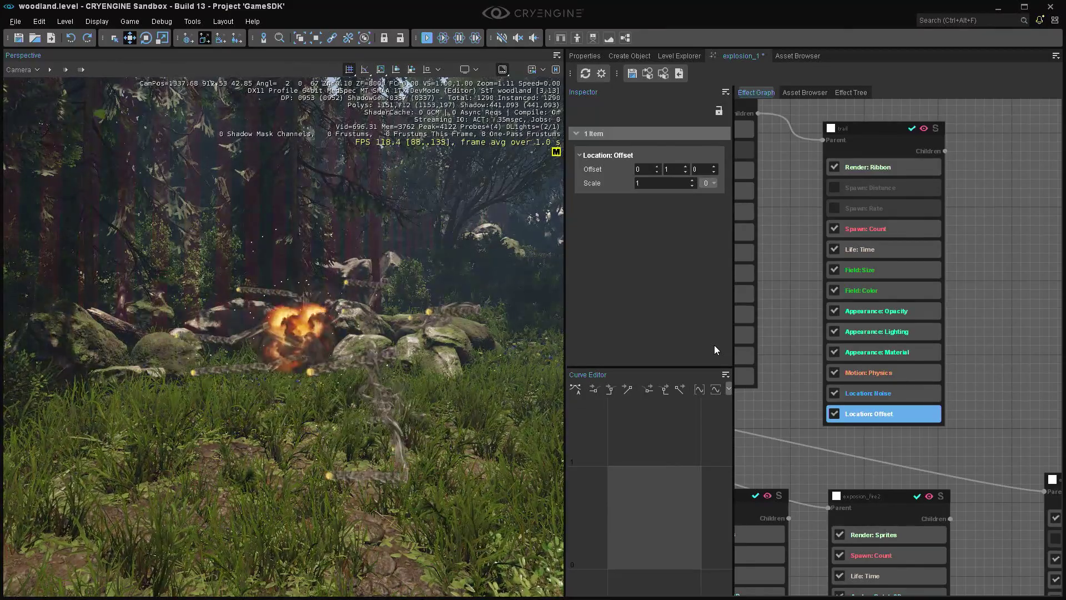
key("ctrl+z")
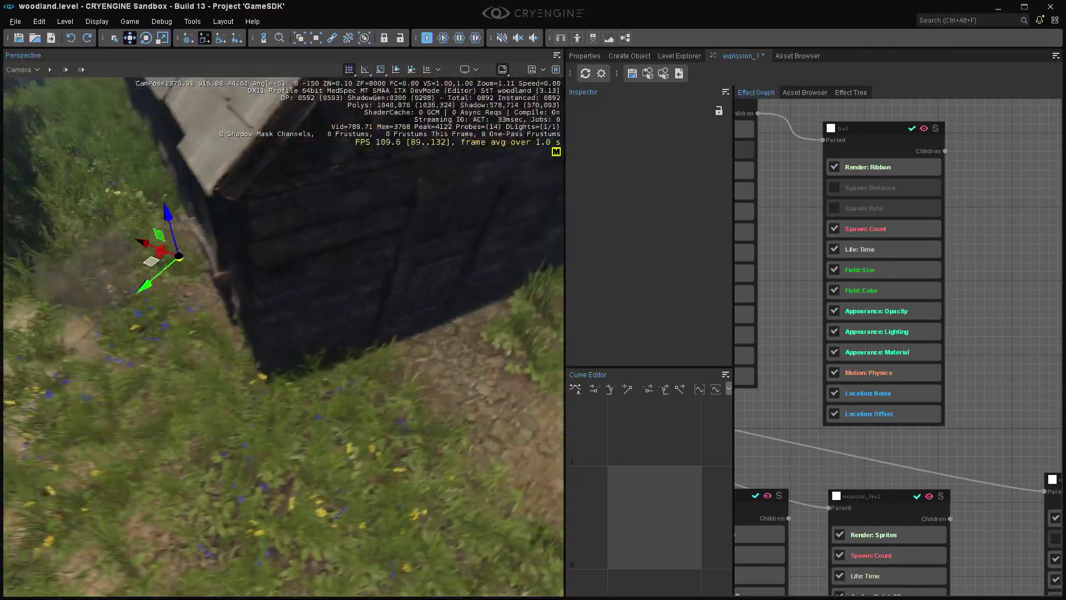
Set the Velocity: OmniDirectional velocity of the exposion_sparks1 node to 10 and save the effect.
right_click_drag(277, 361, 262, 267)
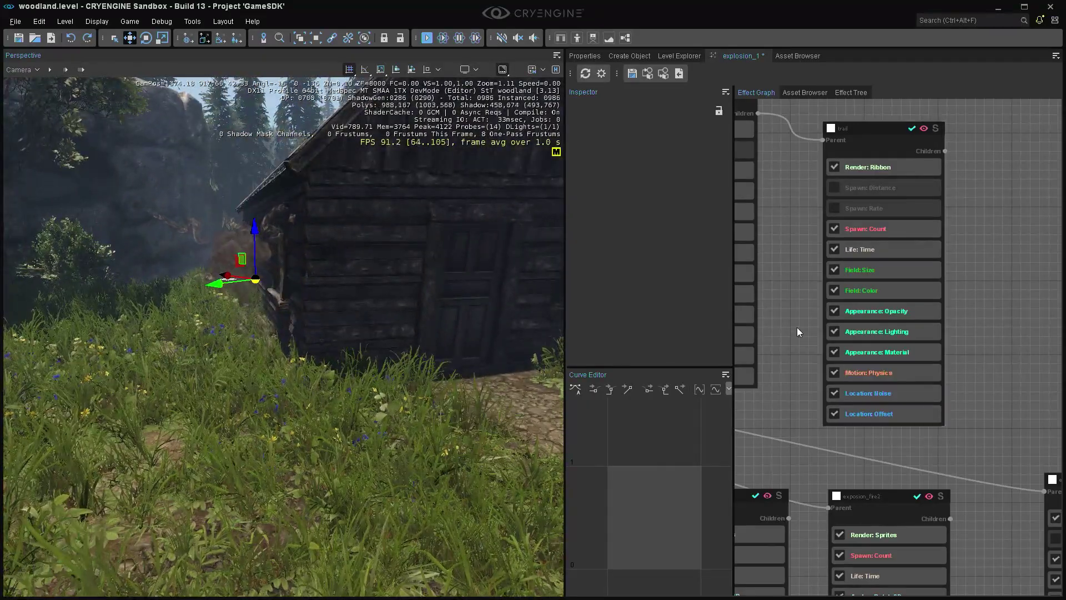
middle_click_drag(797, 327, 926, 378)
left_click(847, 401)
double_click(663, 169)
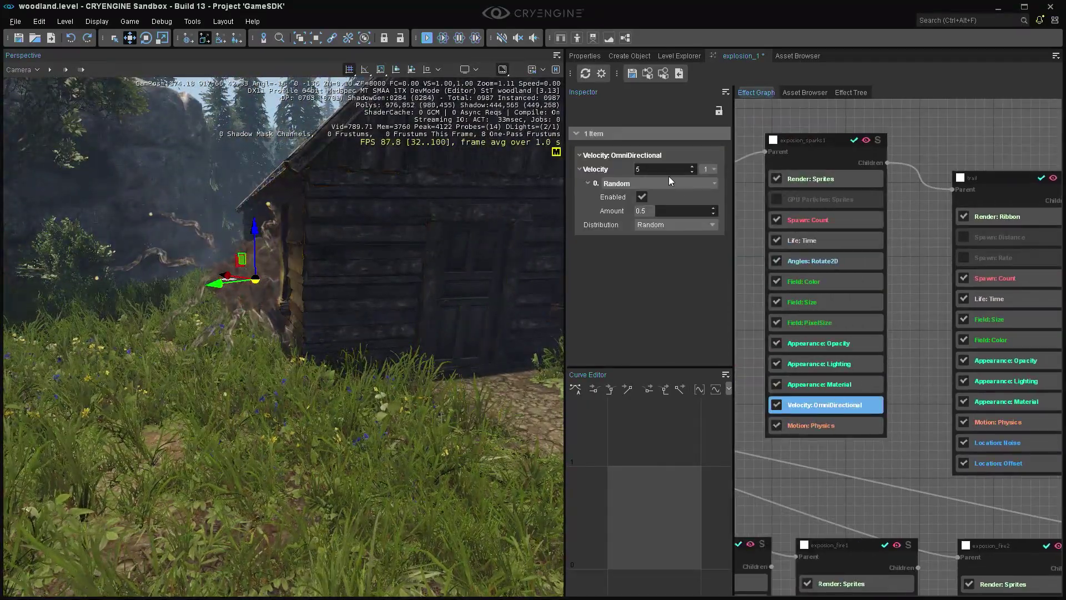
type("10")
key("Return")
right_click_drag(311, 349, 368, 352)
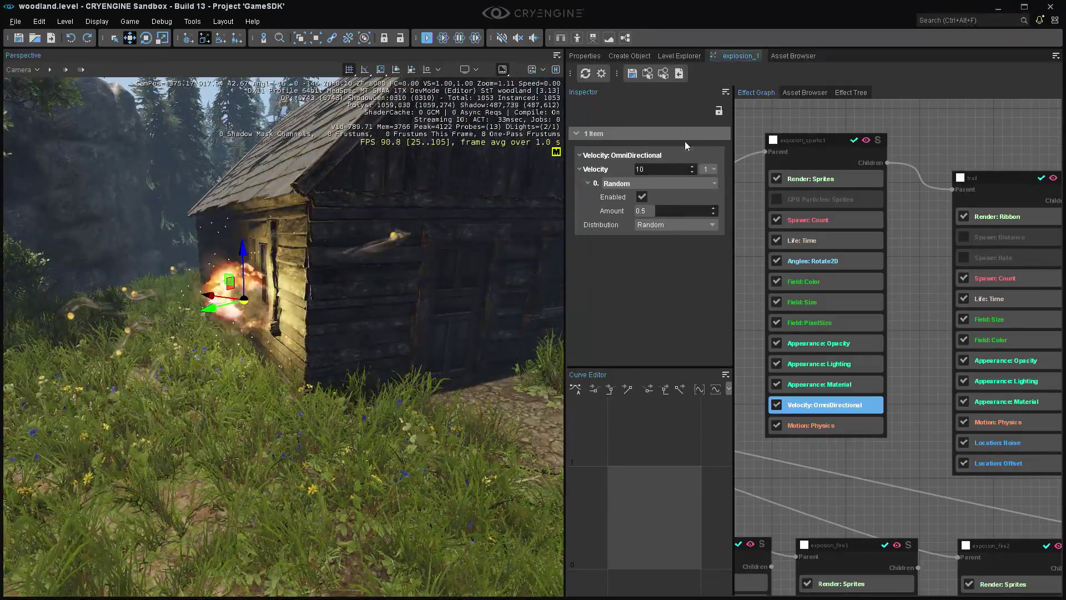
left_click(893, 297)
key("ctrl+s")
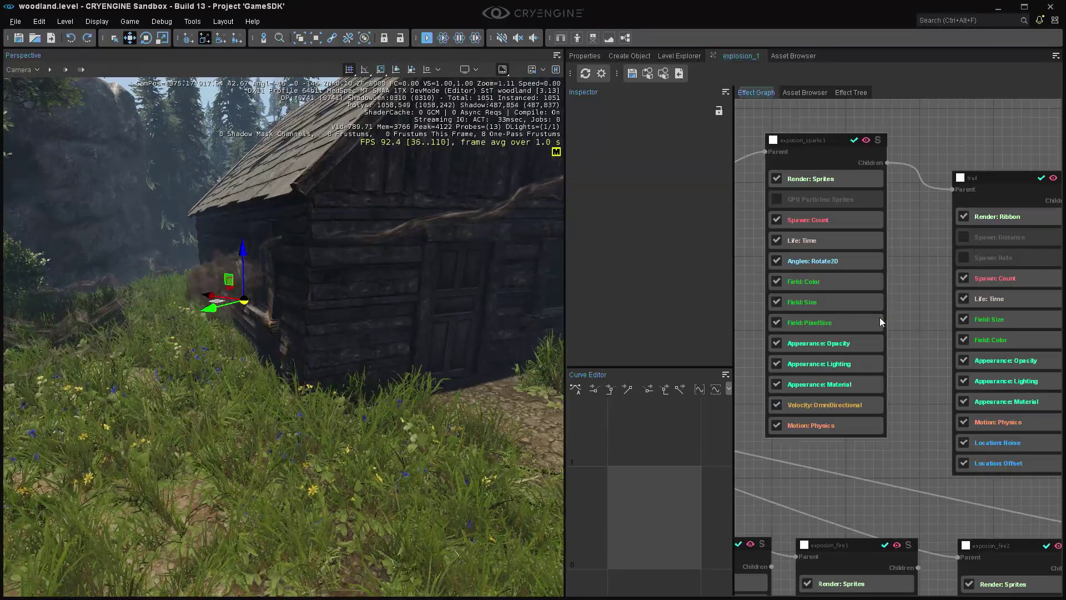
Add a Motion: Collisions feature to the exposion_sparks1 node.
right_click_drag(512, 334, 504, 331)
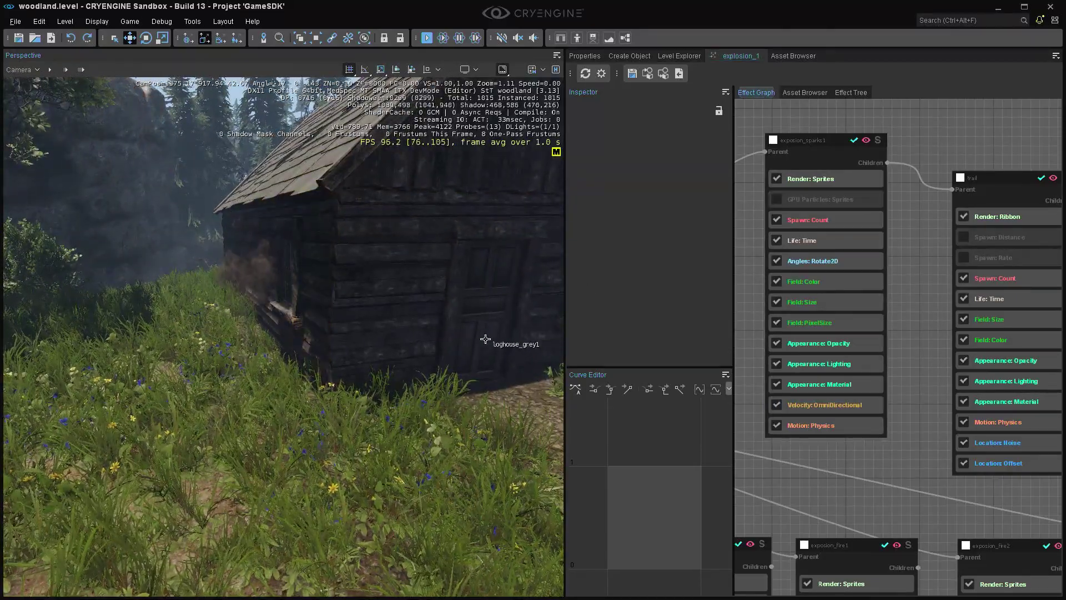
right_click(783, 149)
mouse_move(837, 212)
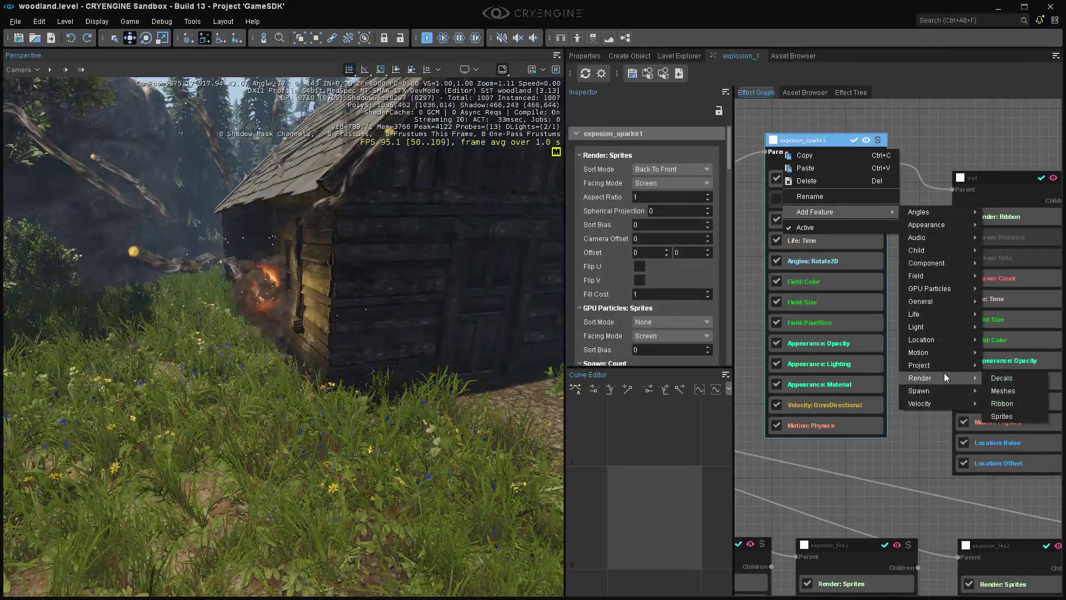
mouse_move(945, 354)
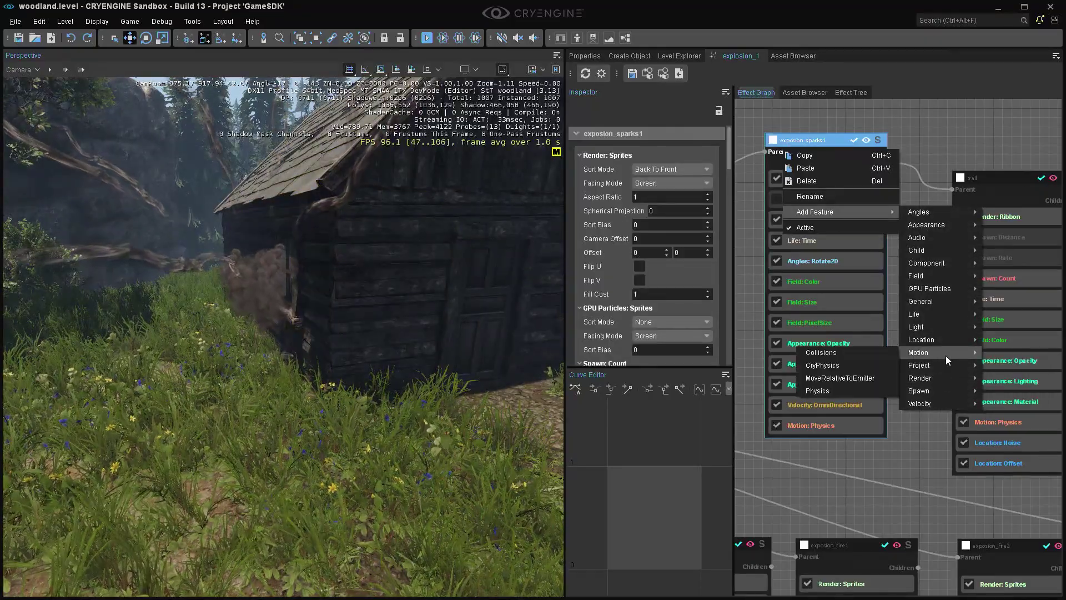
left_click(822, 352)
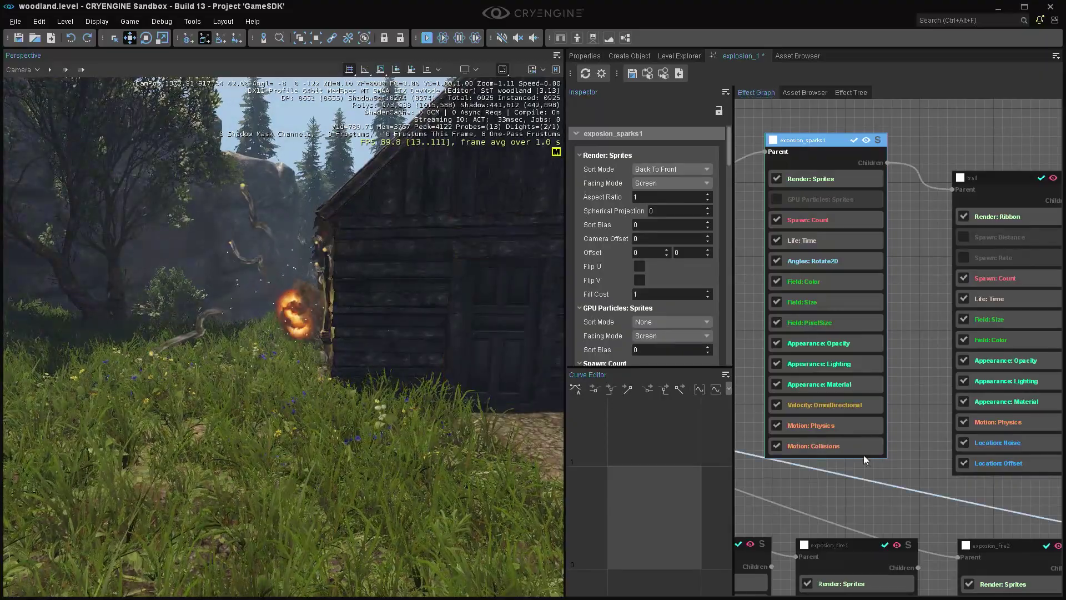
Try an elasticity of 1 in the sparks' Motion: Collisions feature and settle on 0.5.
left_click(845, 446)
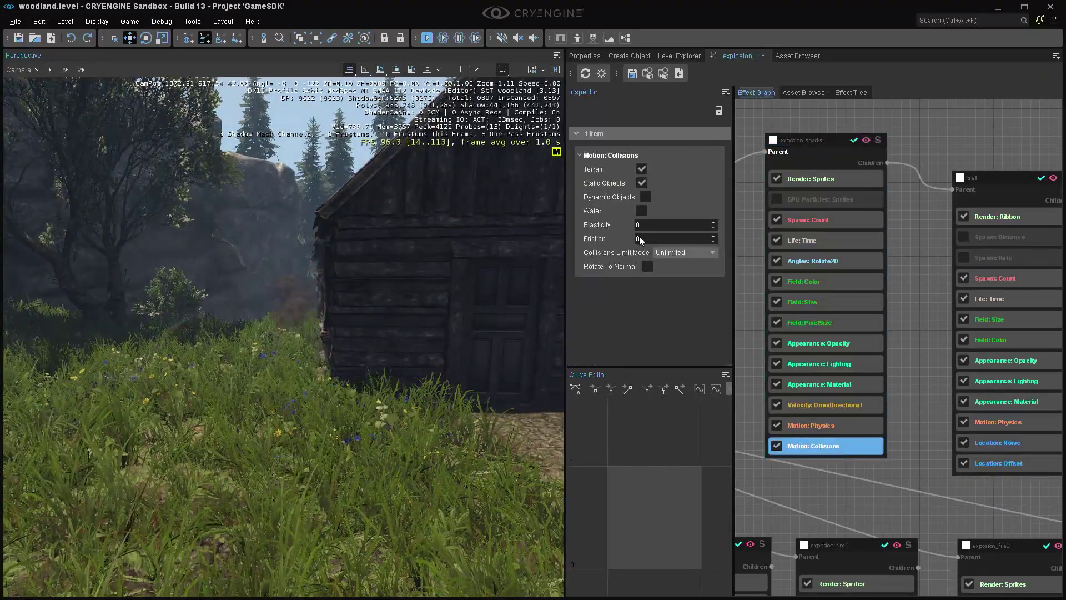
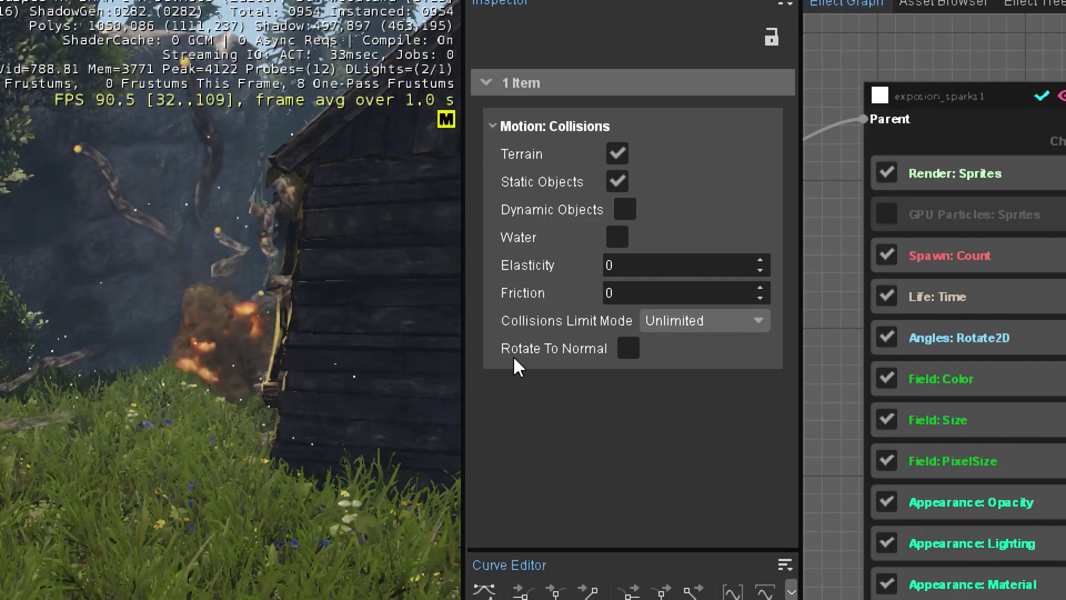
left_click(608, 265)
type("1")
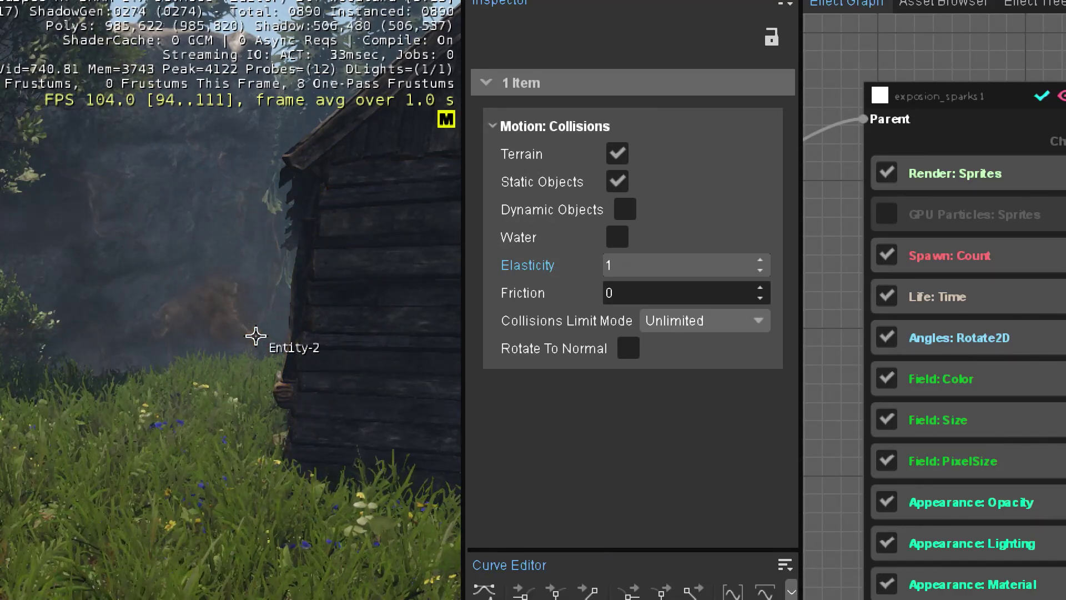
double_click(641, 264)
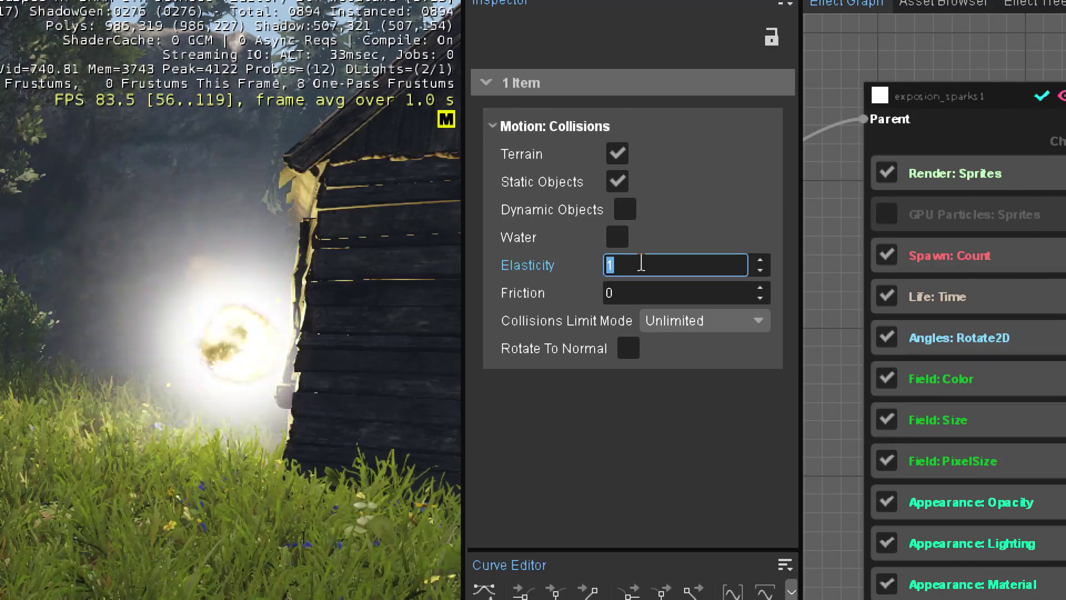
type(".")
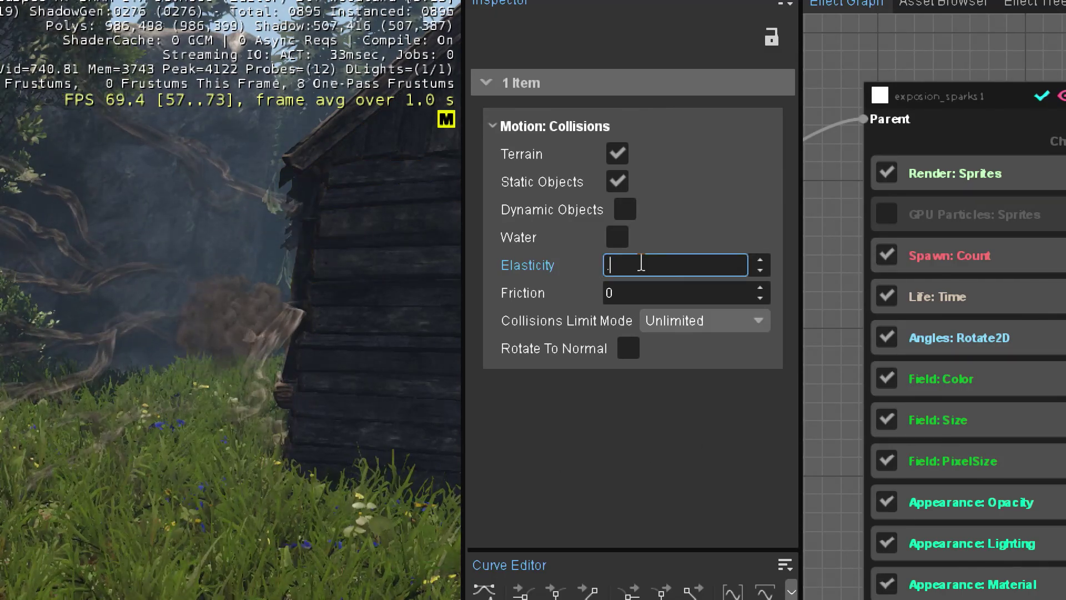
type("25")
key("BackSpace")
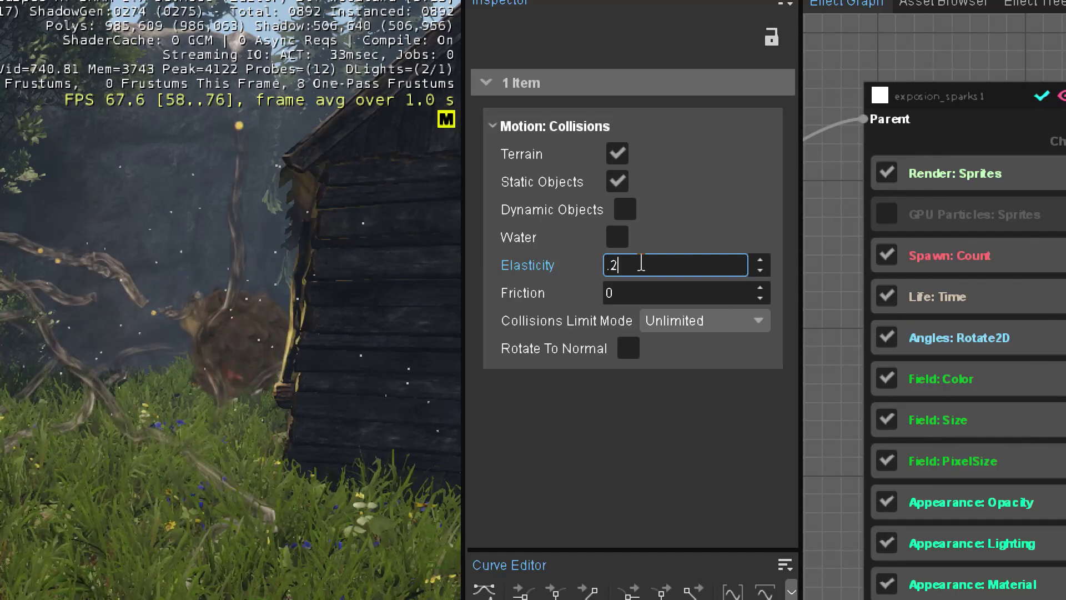
key("Return")
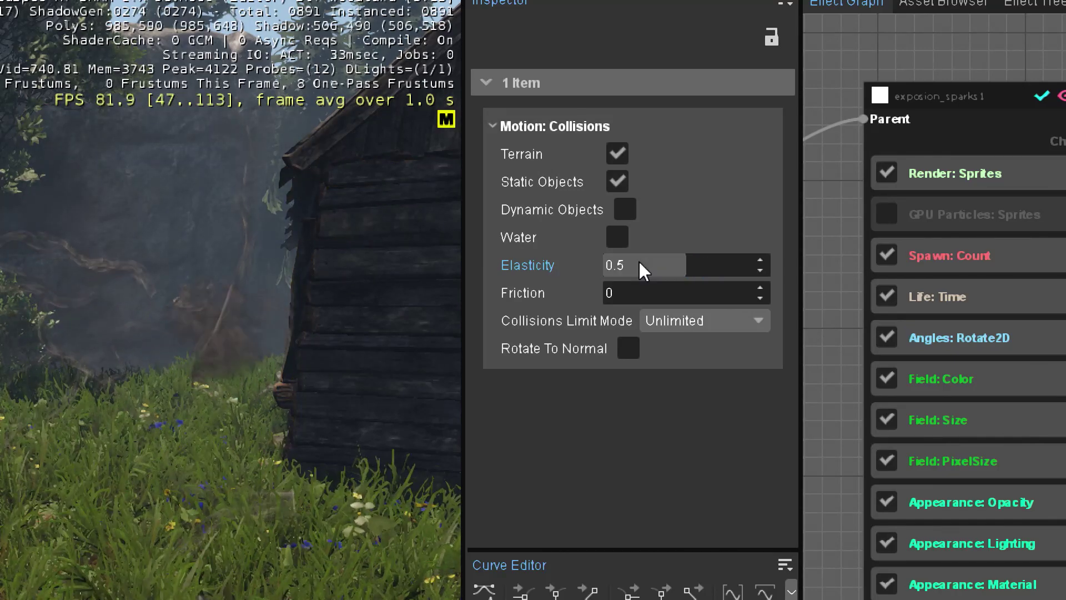
Set the friction of the sparks' Motion: Collisions feature to 0.8.
double_click(631, 293)
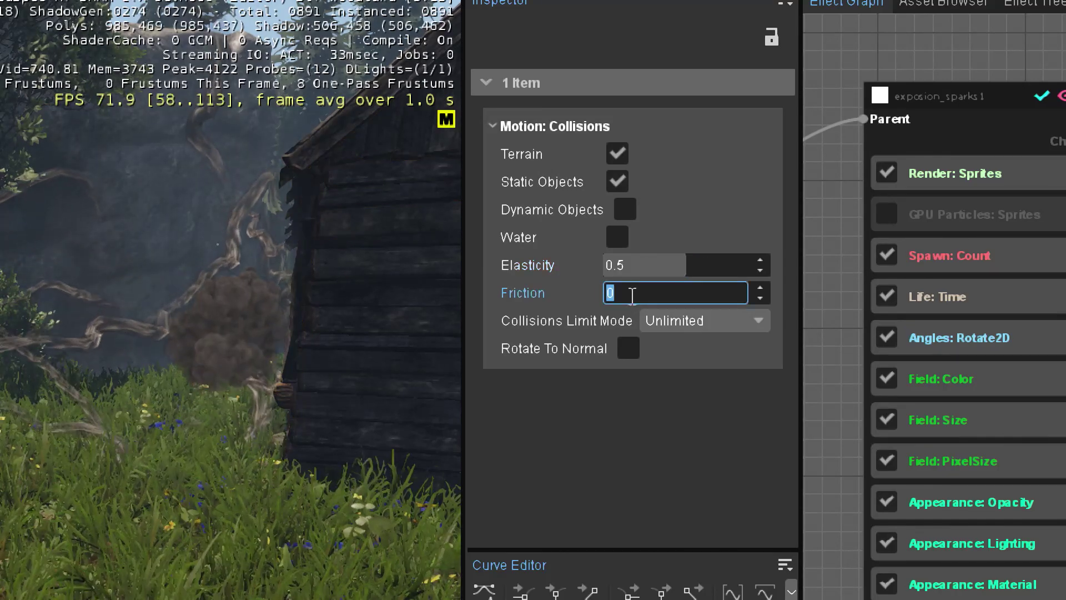
type(".8")
key("Return")
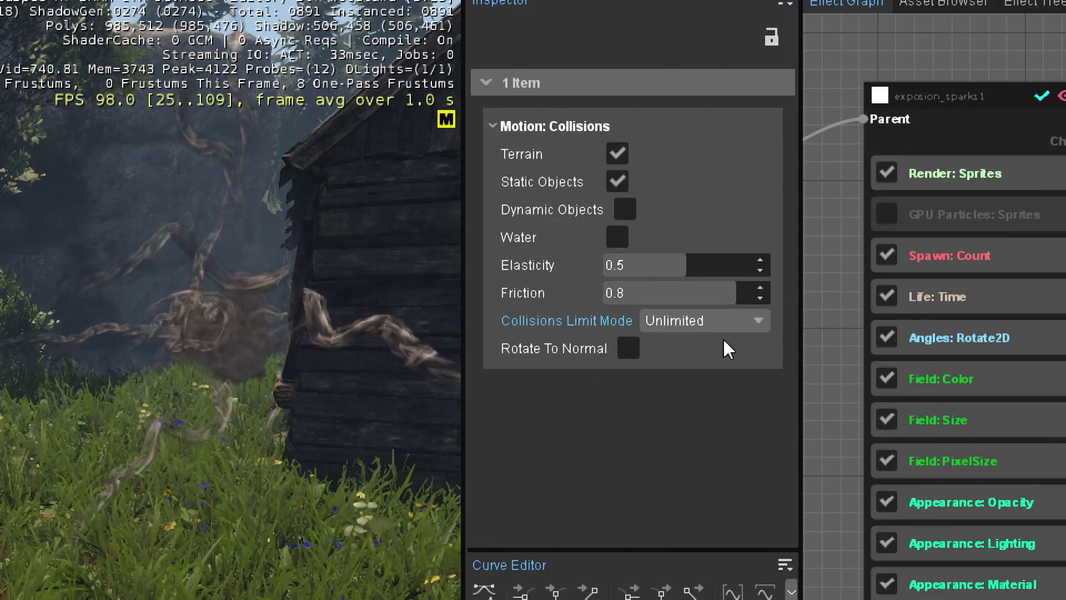
Set the sparks' Collisions Limit Mode to Ignore with a maximum of 5 collisions.
left_click(701, 326)
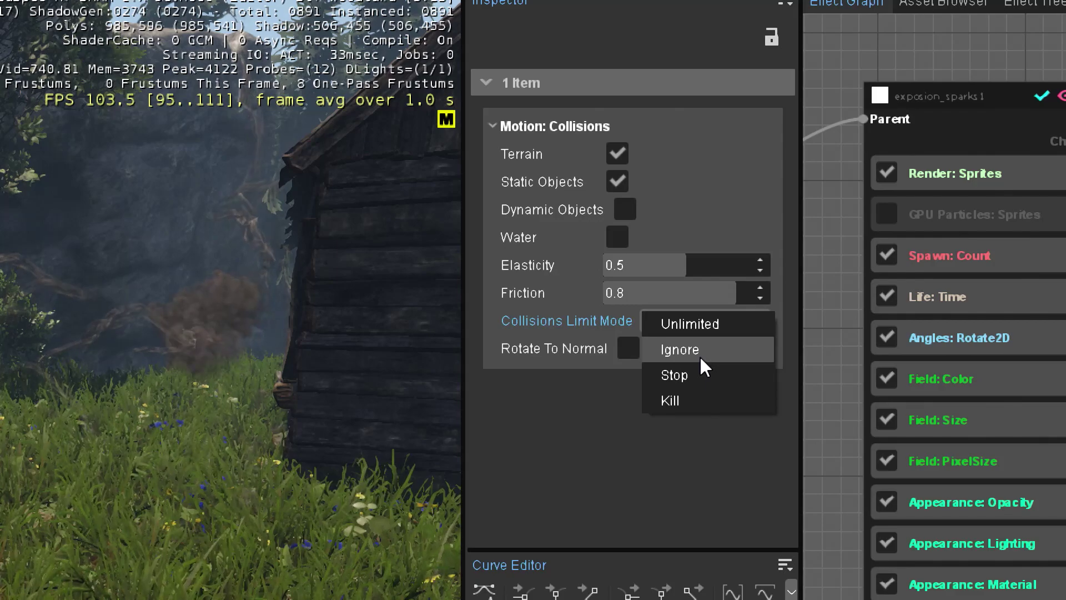
left_click(712, 322)
left_click(711, 320)
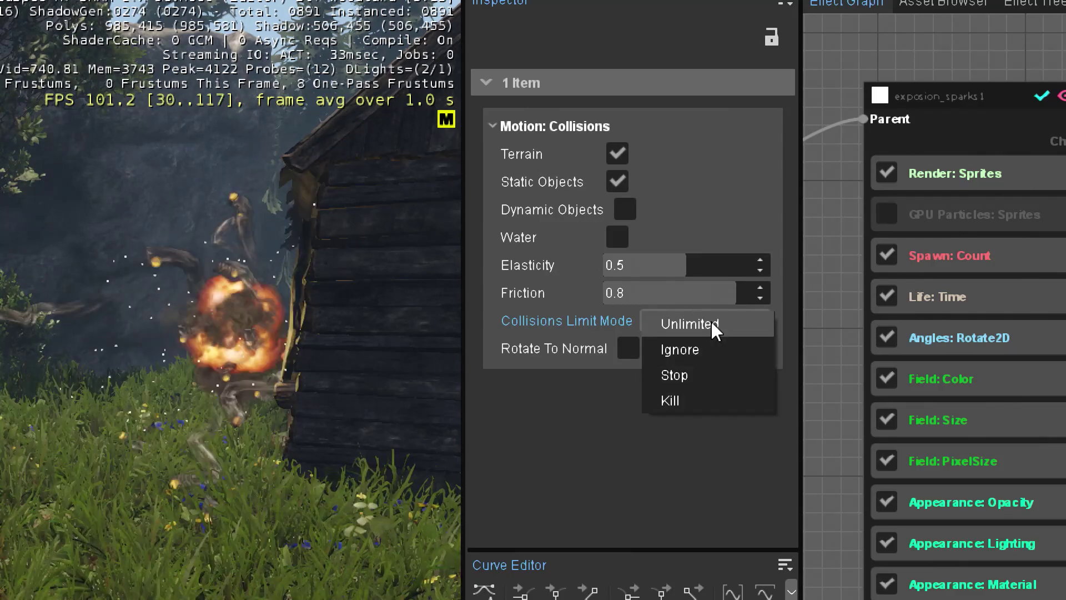
left_click(703, 353)
middle_click_drag(854, 483, 702, 357)
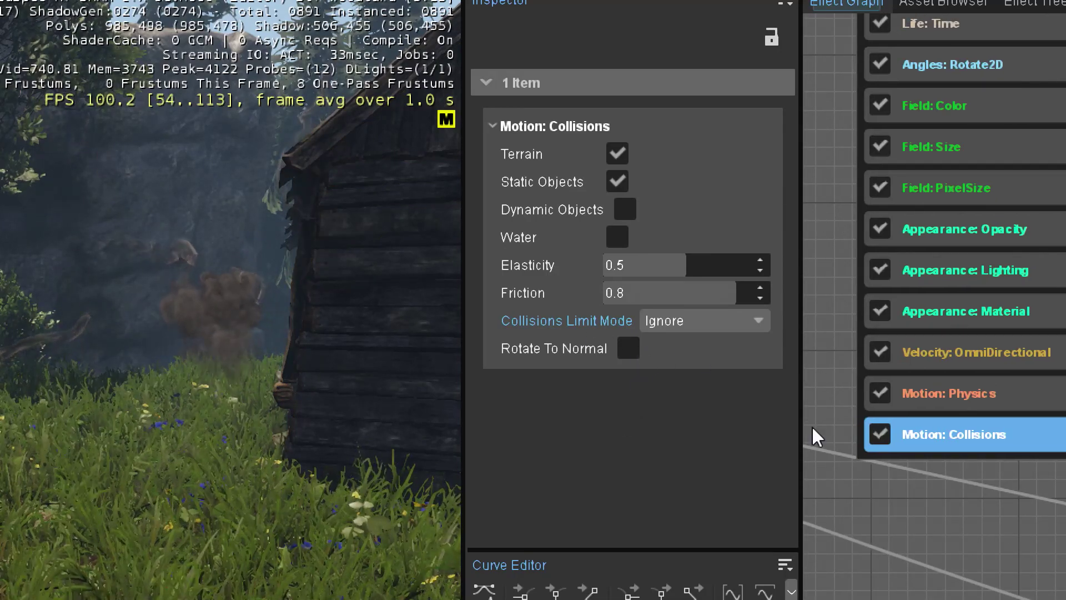
left_click(832, 412)
left_click(949, 437)
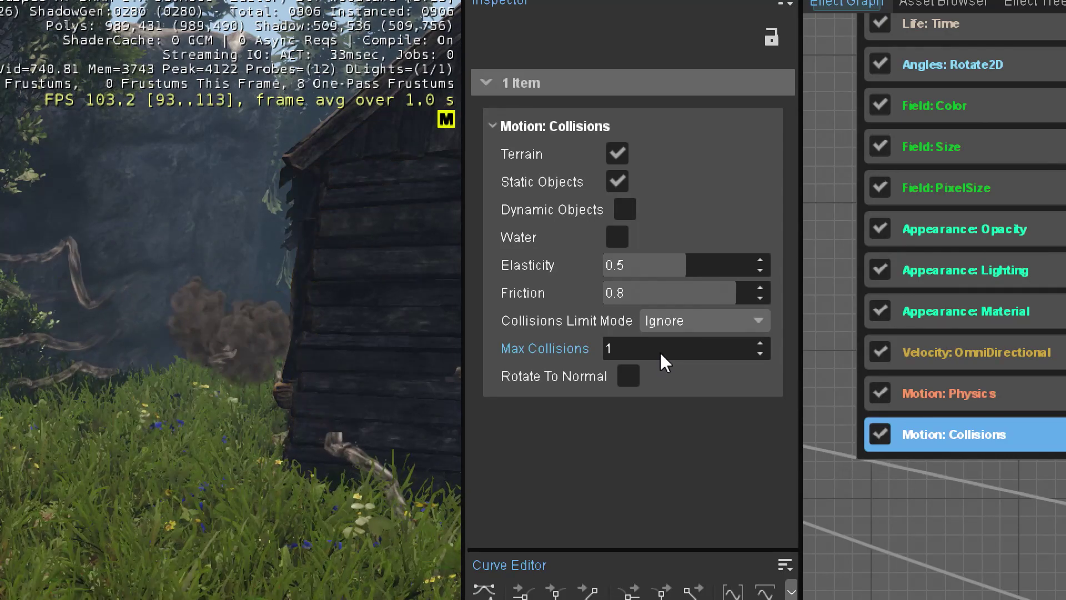
left_click(654, 352)
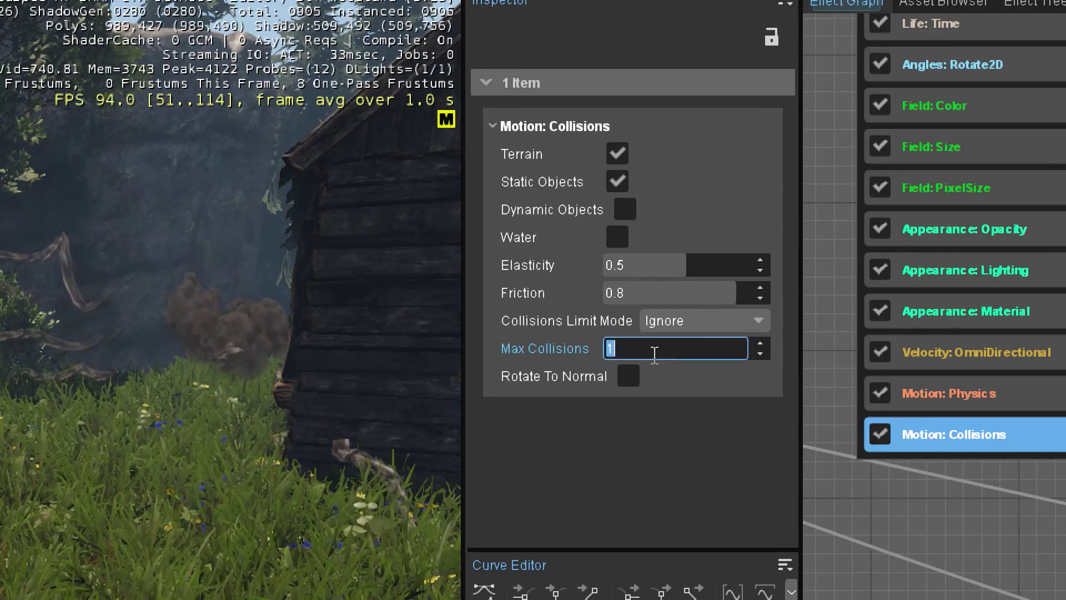
key("Return")
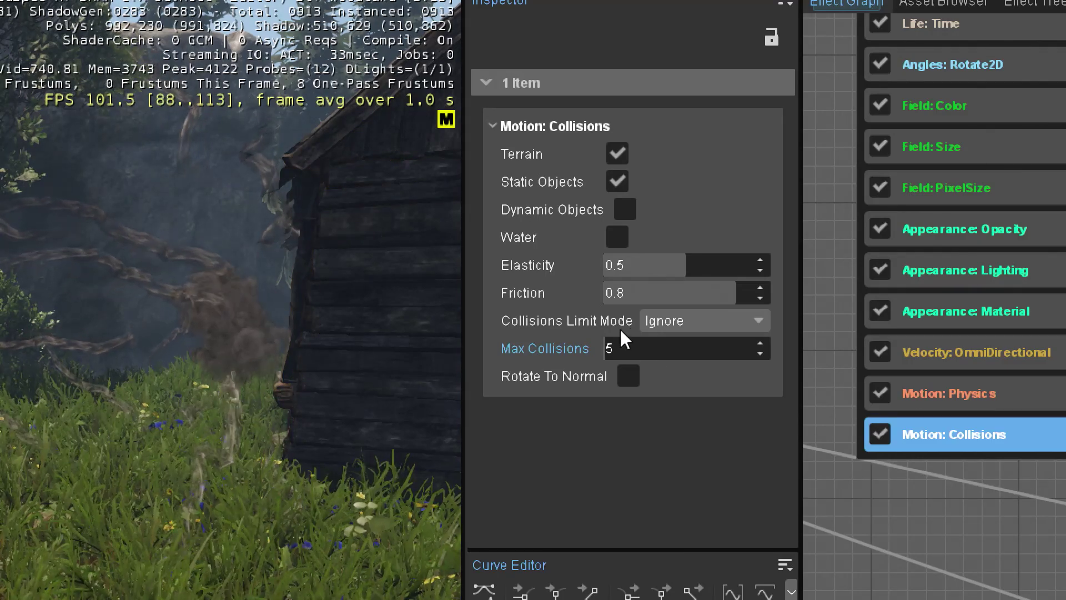
Switch the sparks' Collisions Limit Mode to Stop and set Max Collisions to 1.
left_click(657, 323)
left_click(651, 351)
left_click(658, 353)
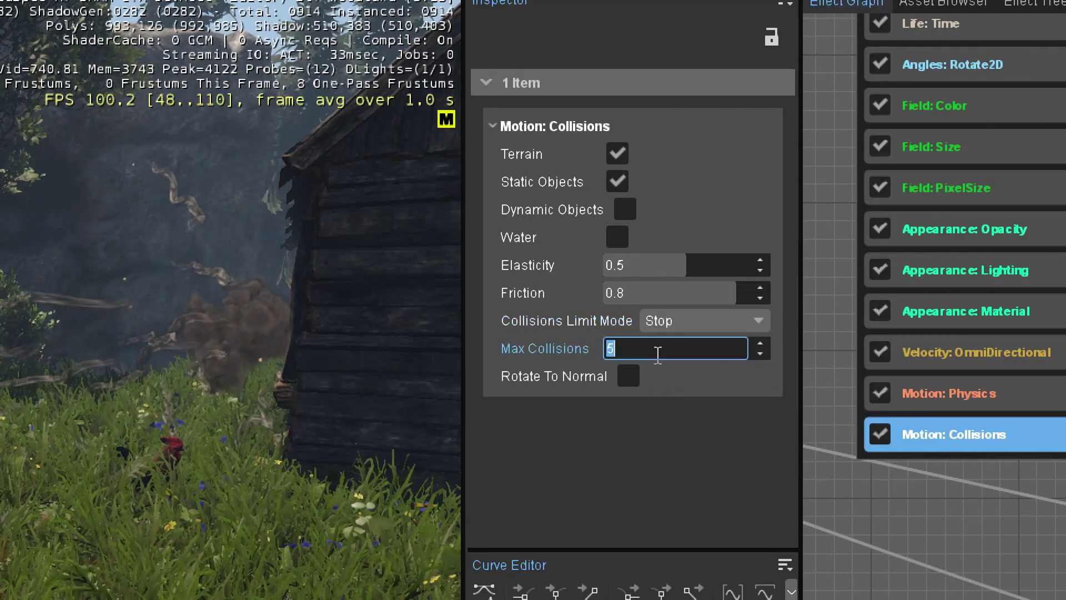
type("1")
key("Return")
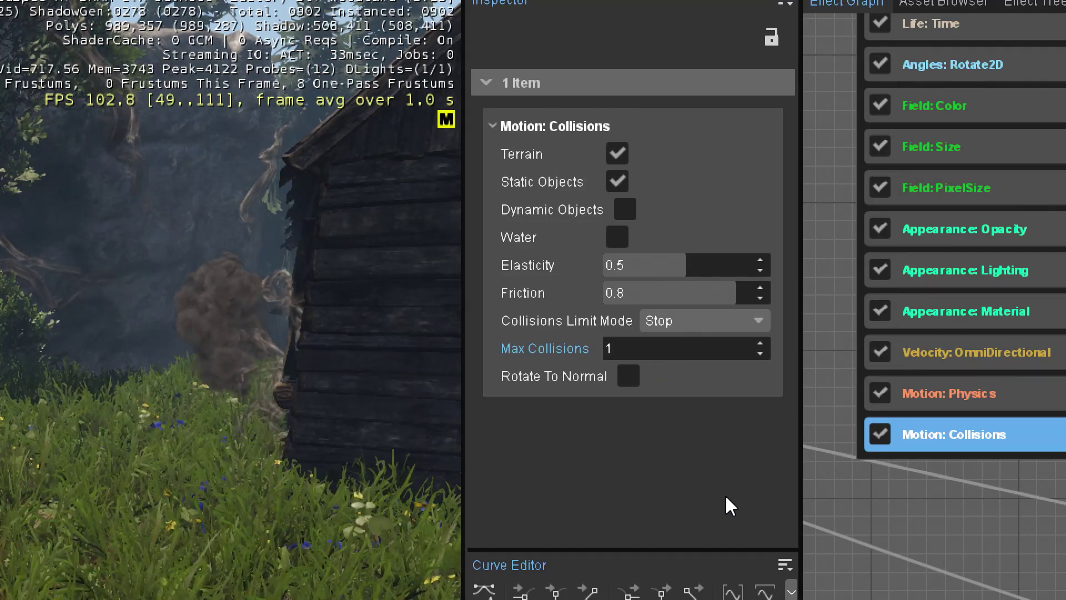
Change the sparks' Collisions Limit Mode to Kill and check the explosion beside the log house.
left_click(695, 320)
left_click(689, 354)
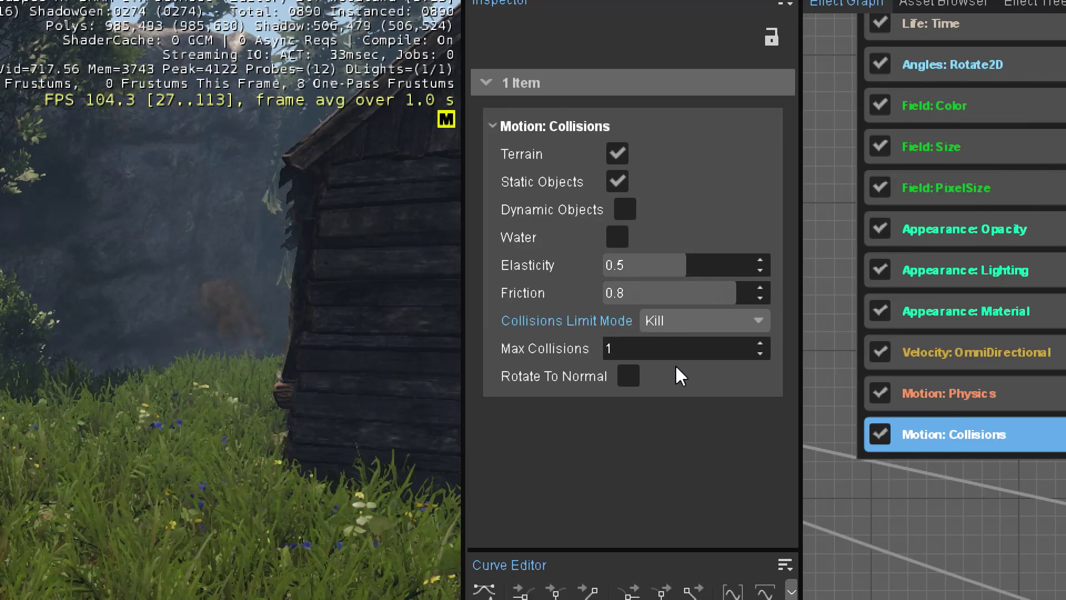
right_click_drag(100, 268, 268, 374)
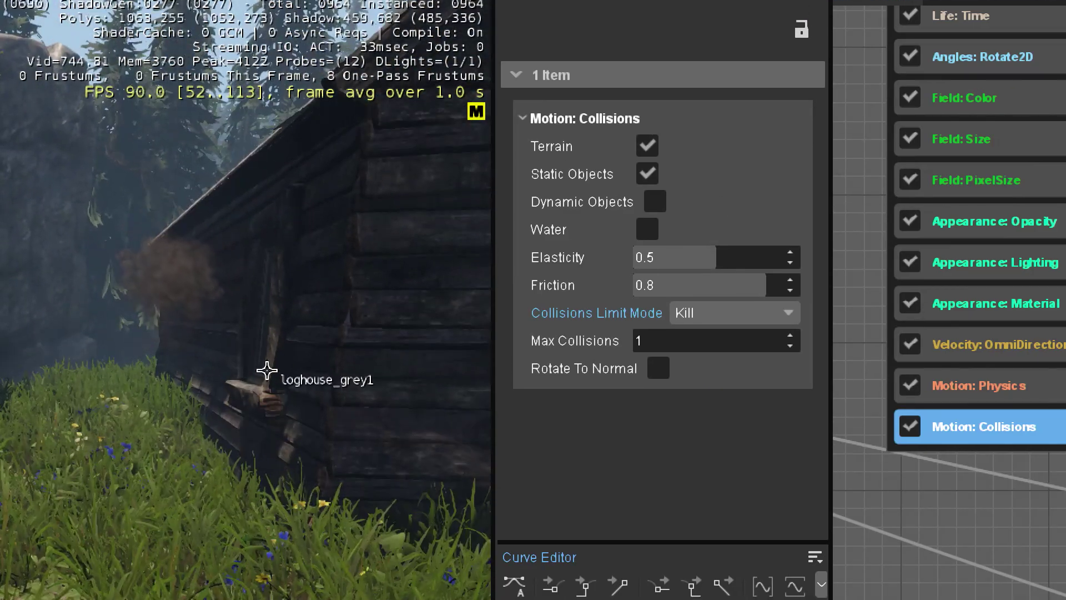
scroll(268, 374, "up", 3)
scroll(246, 388, "down", 5)
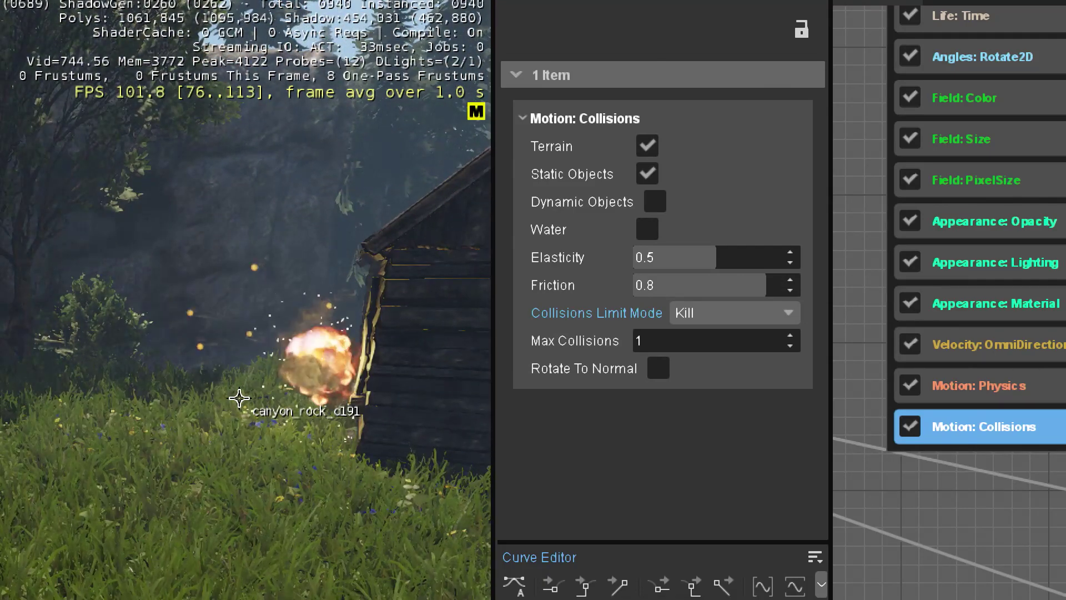
Set the Collisions Limit Mode of the sparks' Motion: Collisions feature to Unlimited.
left_click(700, 311)
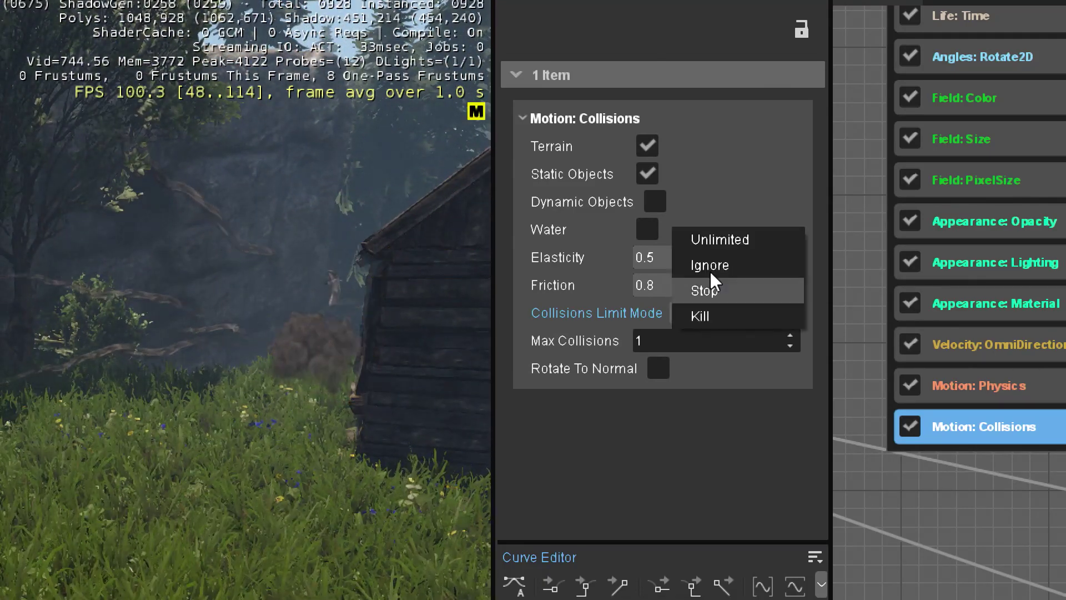
left_click(722, 238)
Set the Facing Mode of the sparks' Render: Sprites feature to Free and their Field: Size value to 0.5.
scroll(880, 92, "down", 3)
middle_click_drag(821, 86, 805, 309)
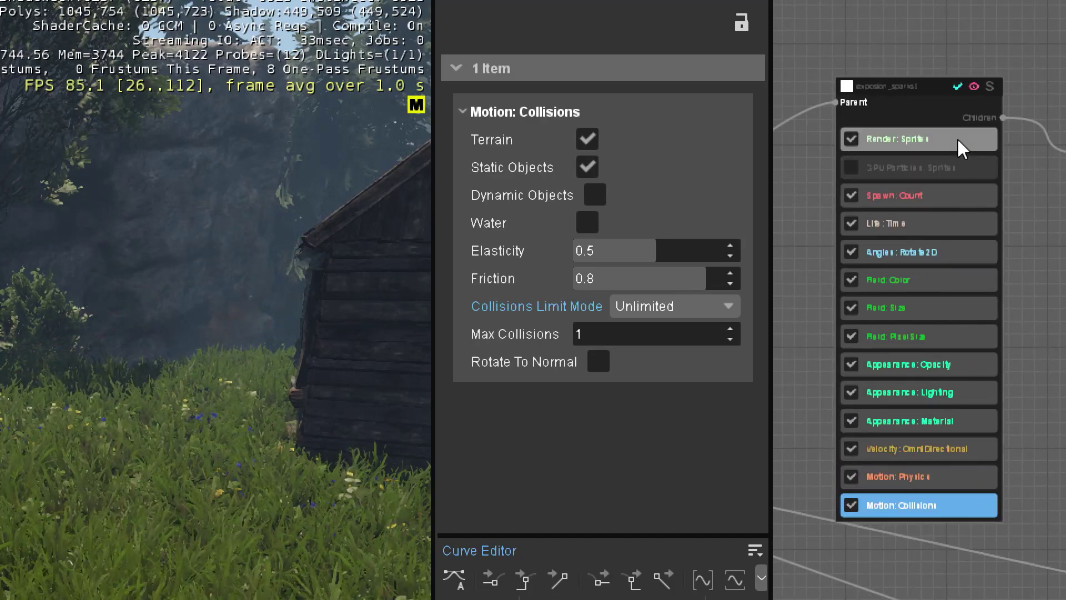
left_click(957, 138)
left_click(606, 170)
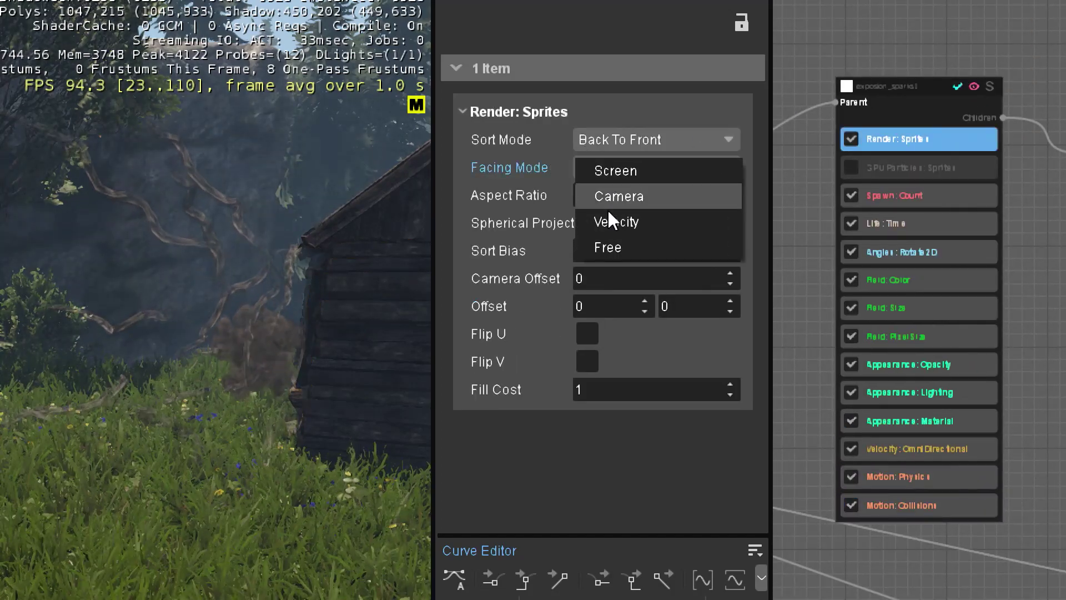
left_click(609, 247)
left_click(938, 307)
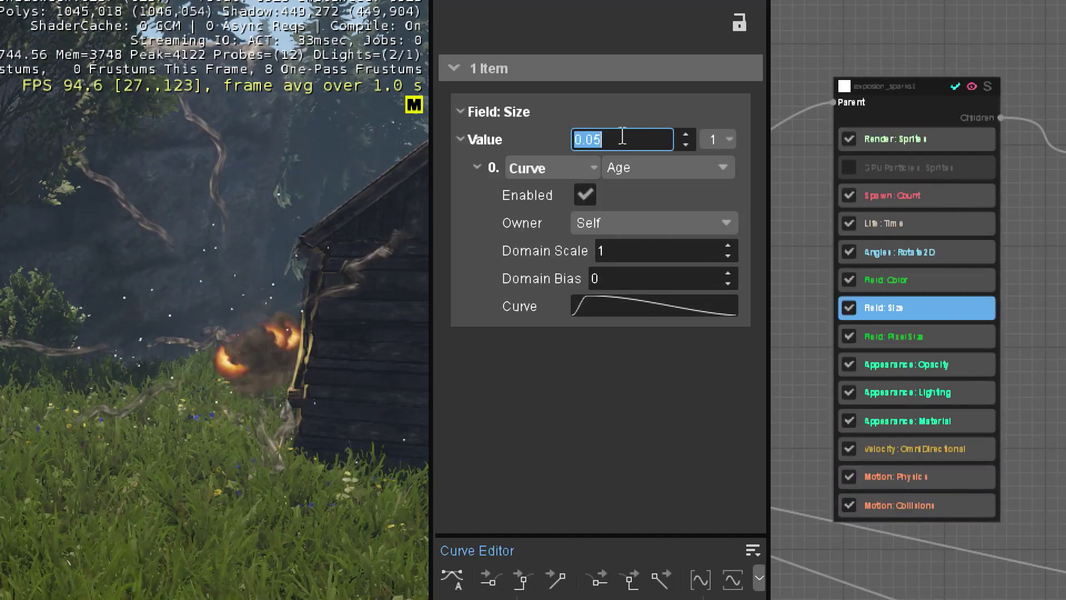
left_click(621, 143)
type(".5")
key("Return")
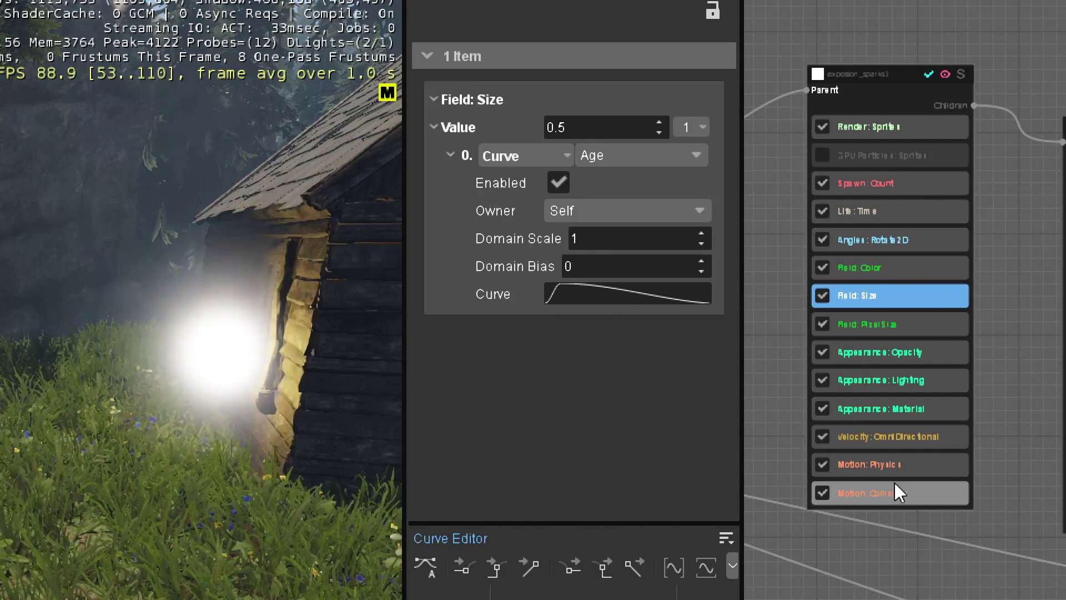
Enable Rotate To Normal in the sparks' Motion: Collisions feature and open their Motion: Physics settings.
left_click(894, 492)
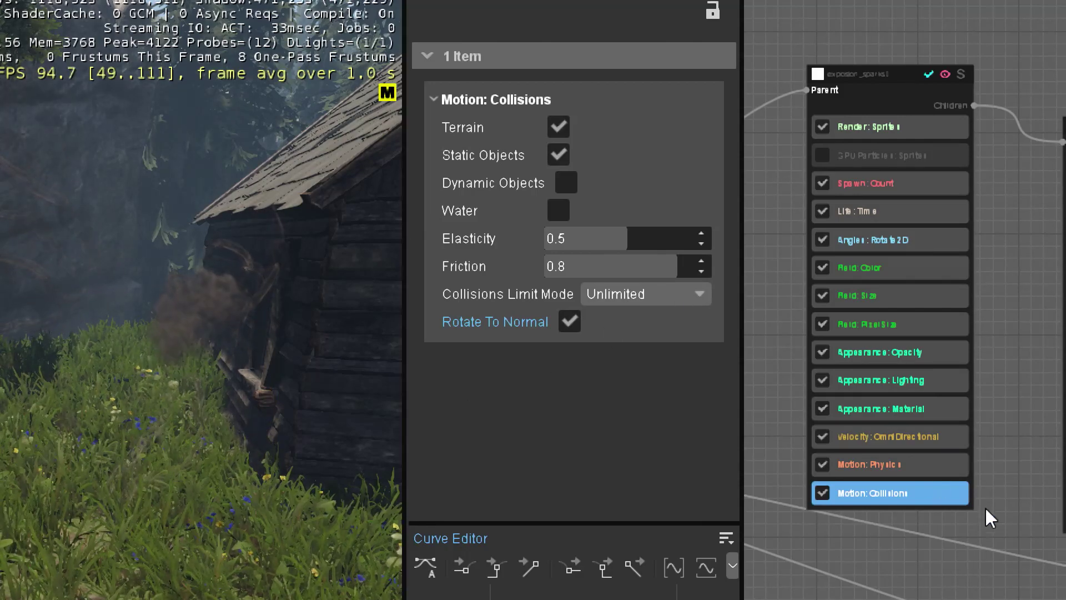
left_click(911, 476)
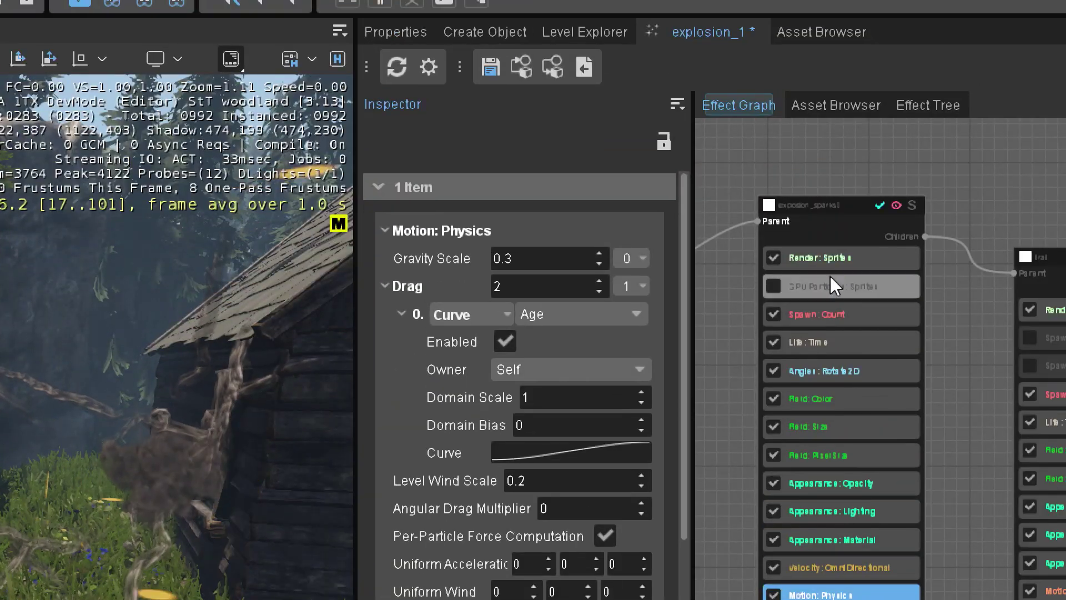
Add a default sprite node to the effect graph and set its Field: Size value to 0.2.
scroll(994, 400, "down", 2)
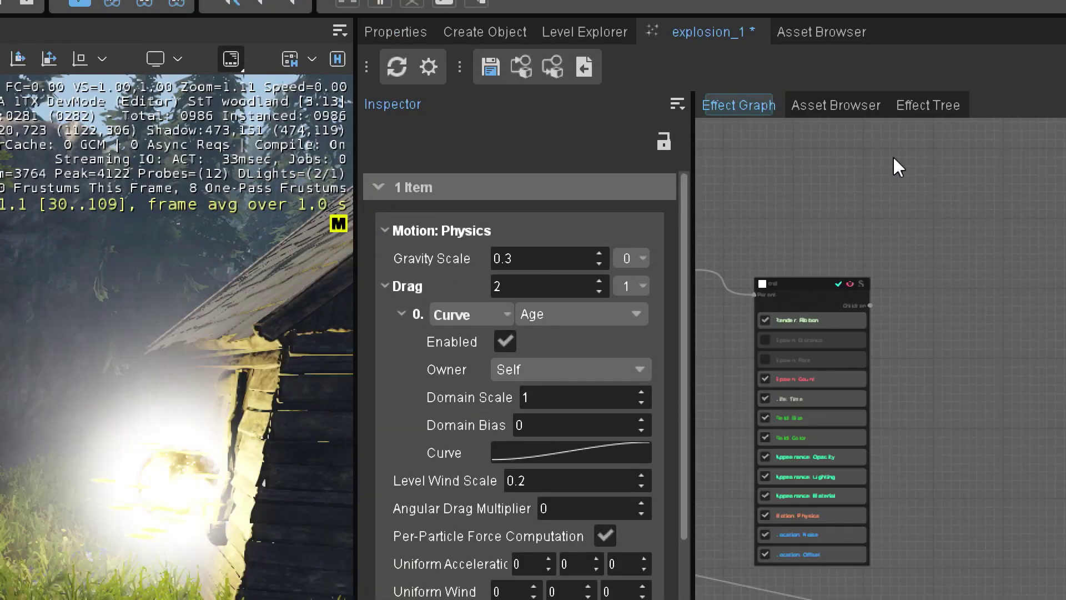
right_click(893, 156)
left_click(924, 238)
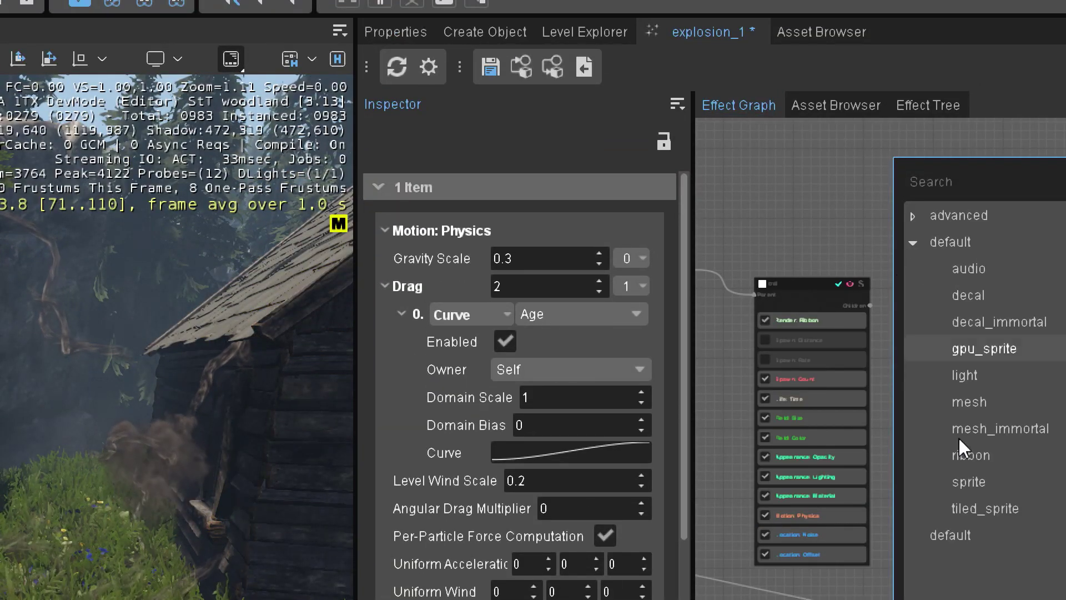
left_click(926, 483)
left_click(932, 277)
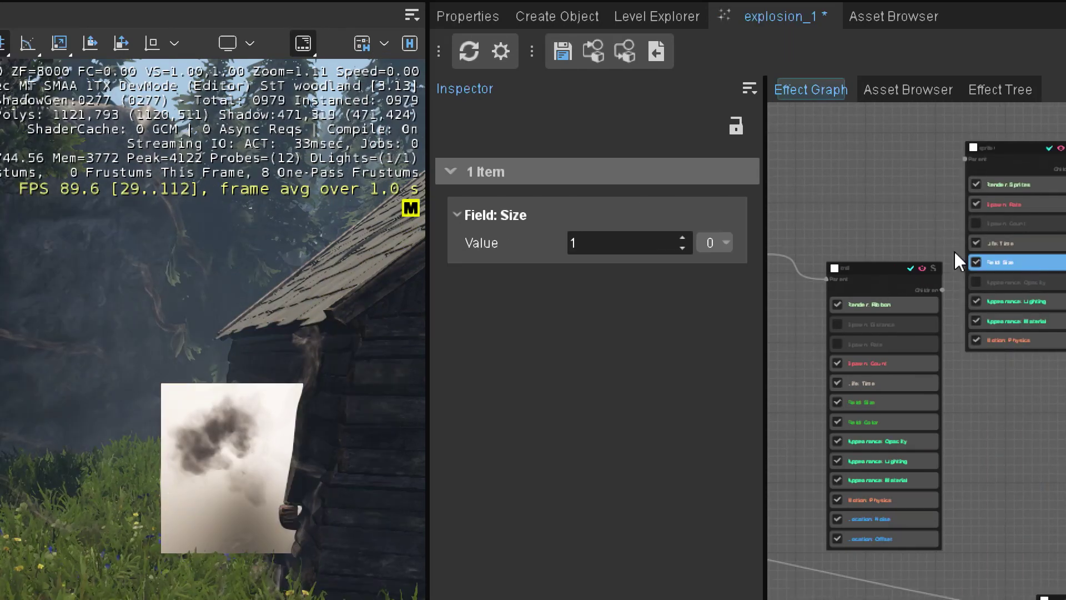
double_click(539, 261)
type("0.2")
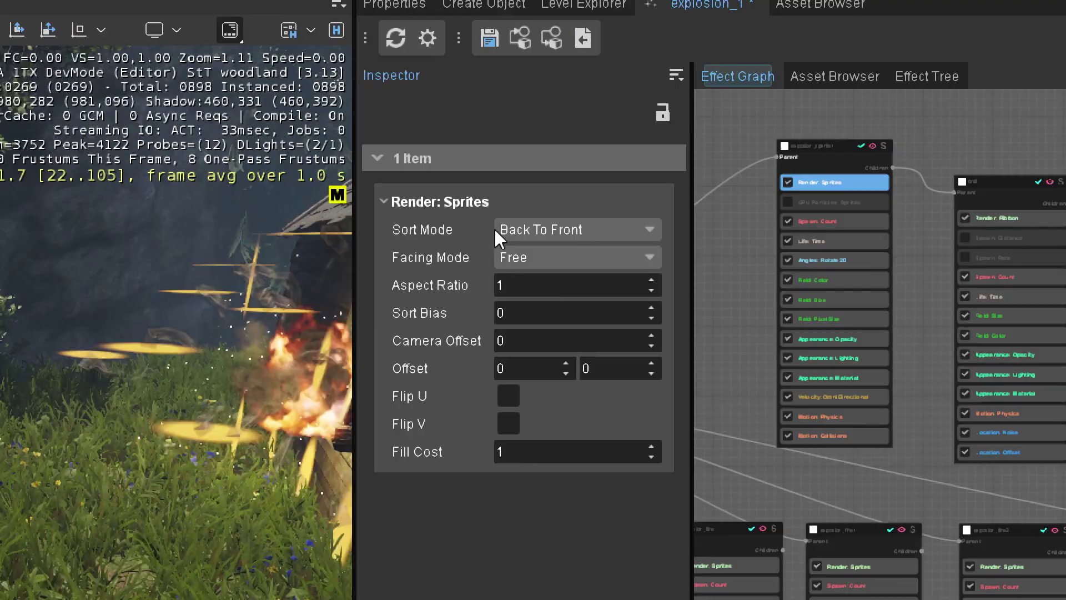
Set the sparks' sprite Facing Mode to Camera and their Field: Size value to 0.1.
left_click(516, 258)
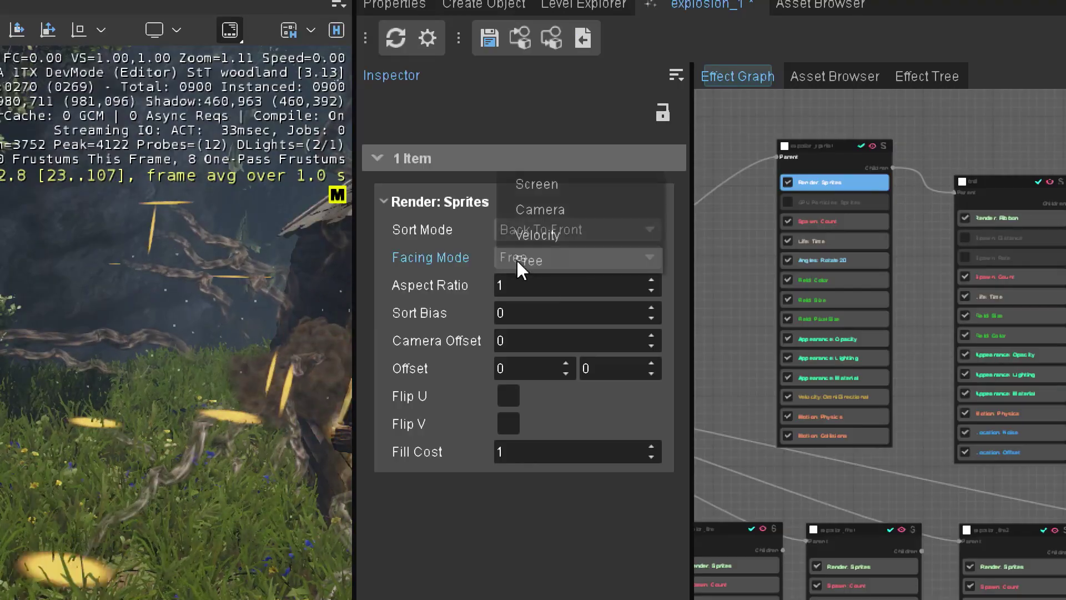
left_click(558, 208)
left_click(832, 300)
double_click(577, 229)
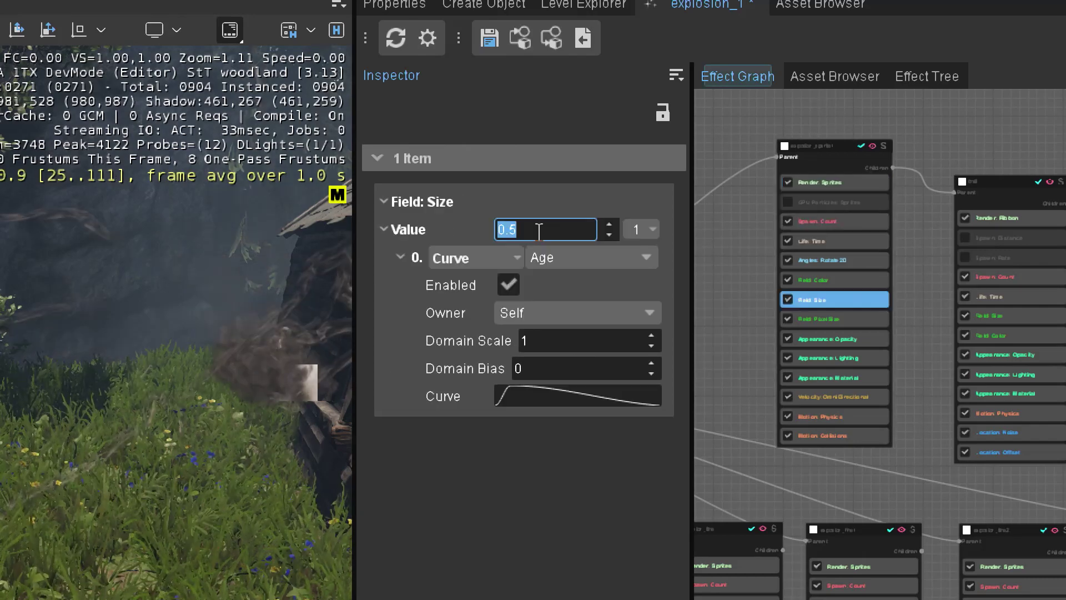
type("0.1")
Connect the new sprite node as a child of the explosion sparks node.
left_click_drag(954, 180, 779, 225)
scroll(777, 225, "down", 2)
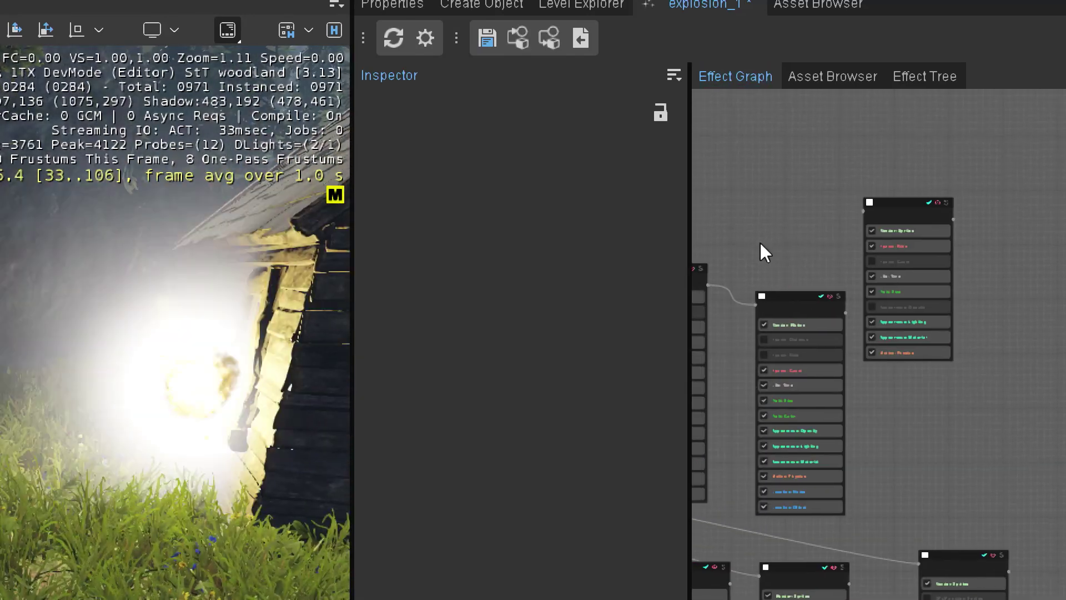
left_click_drag(705, 284, 880, 224)
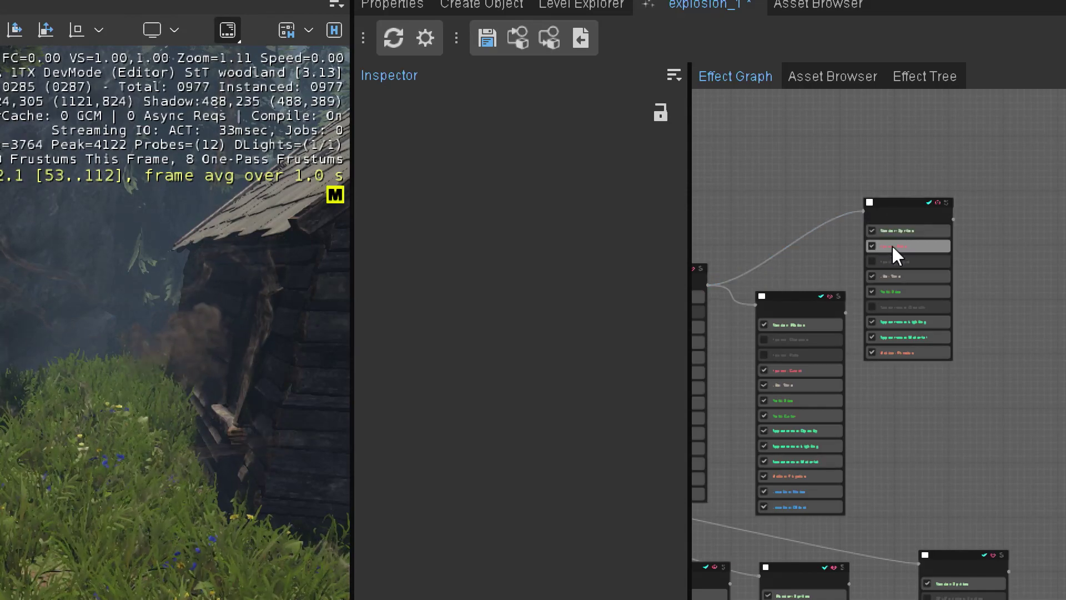
Add a Child: OnCollide feature to the new sprite node.
scroll(944, 261, "up", 3)
right_click(820, 147)
mouse_move(884, 268)
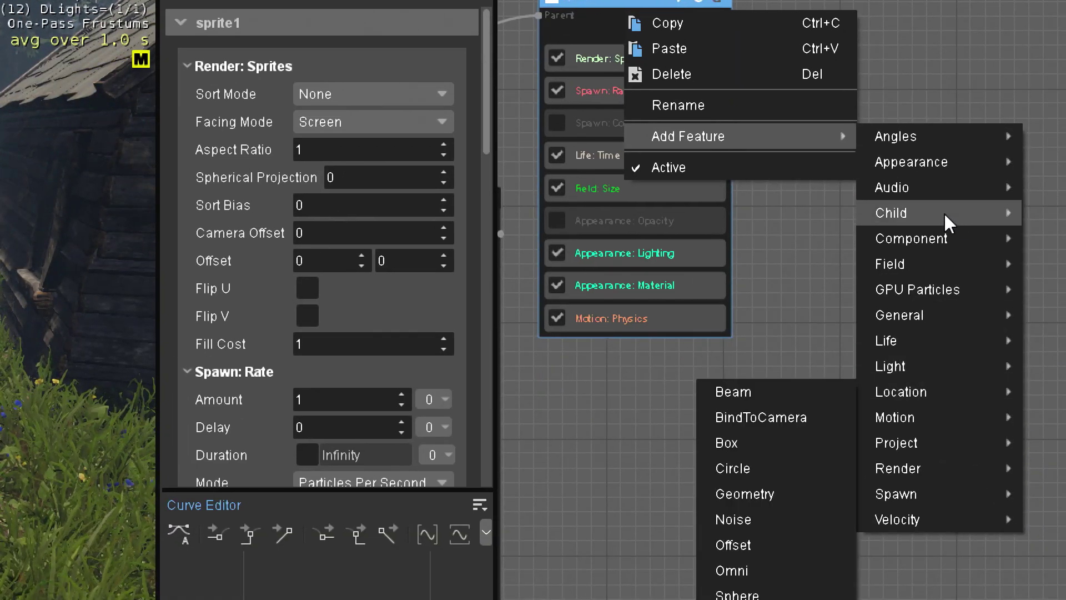
mouse_move(944, 212)
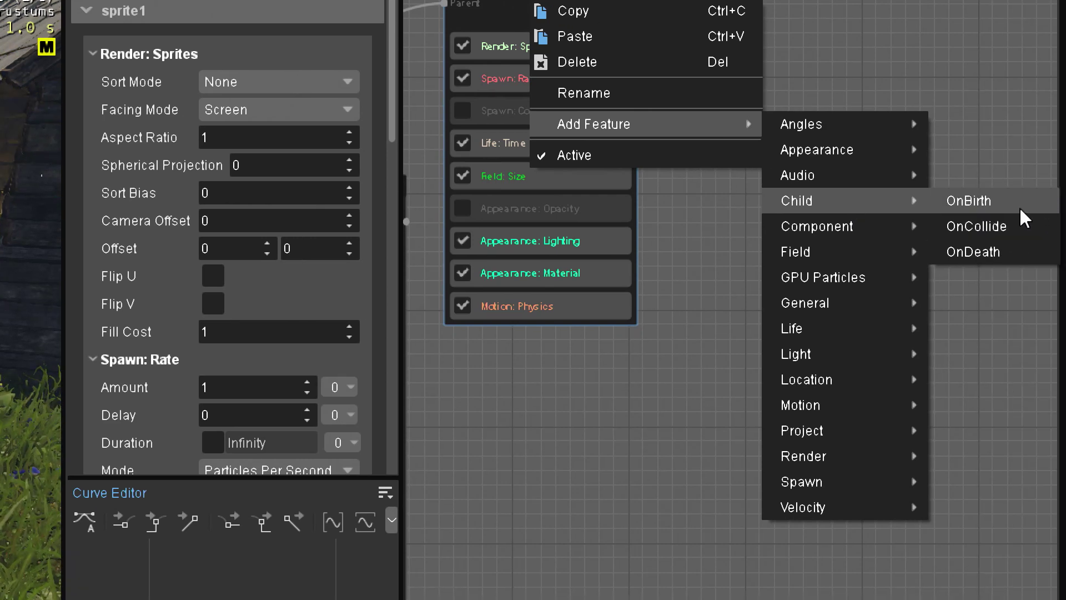
left_click(988, 223)
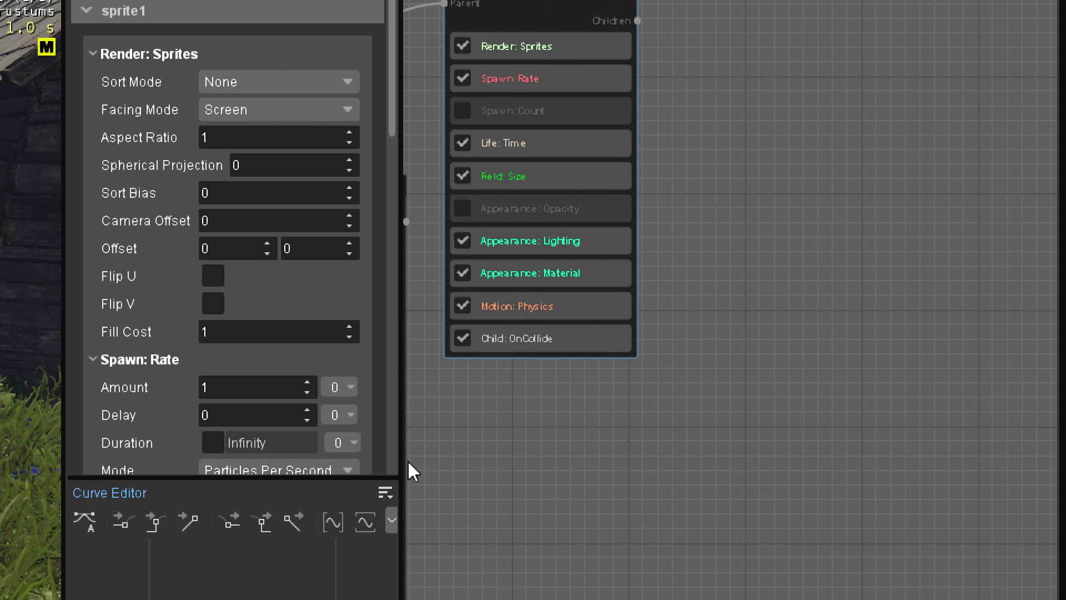
Enable Spawn: Count and disable Spawn: Rate on the new sprite node.
middle_click_drag(411, 471, 817, 333)
scroll(817, 333, "down", 3)
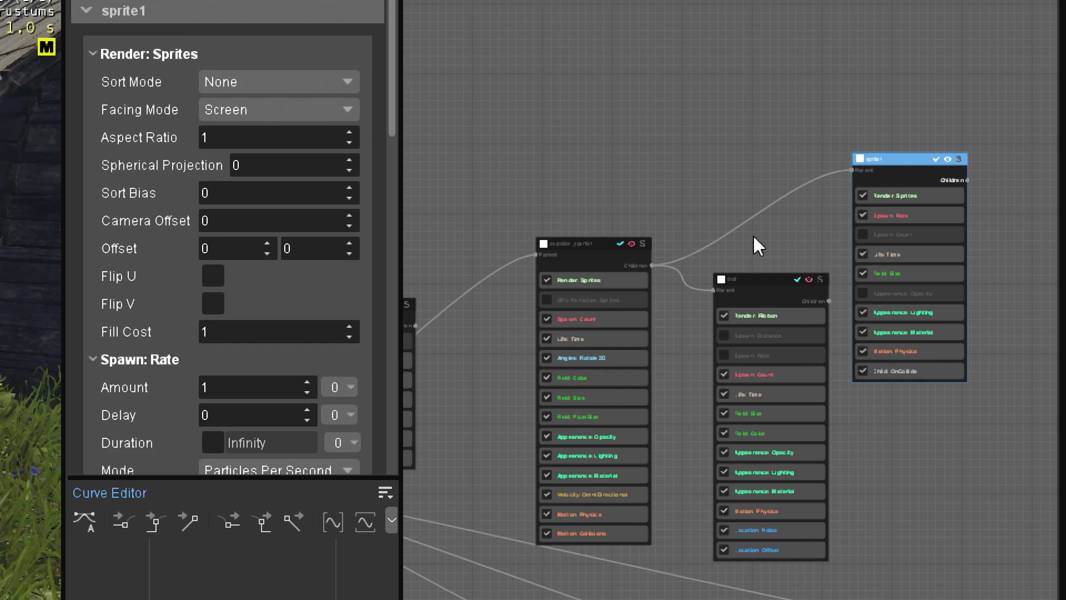
scroll(821, 238, "up", 3)
left_click(882, 225)
left_click(884, 195)
scroll(818, 217, "down", 2)
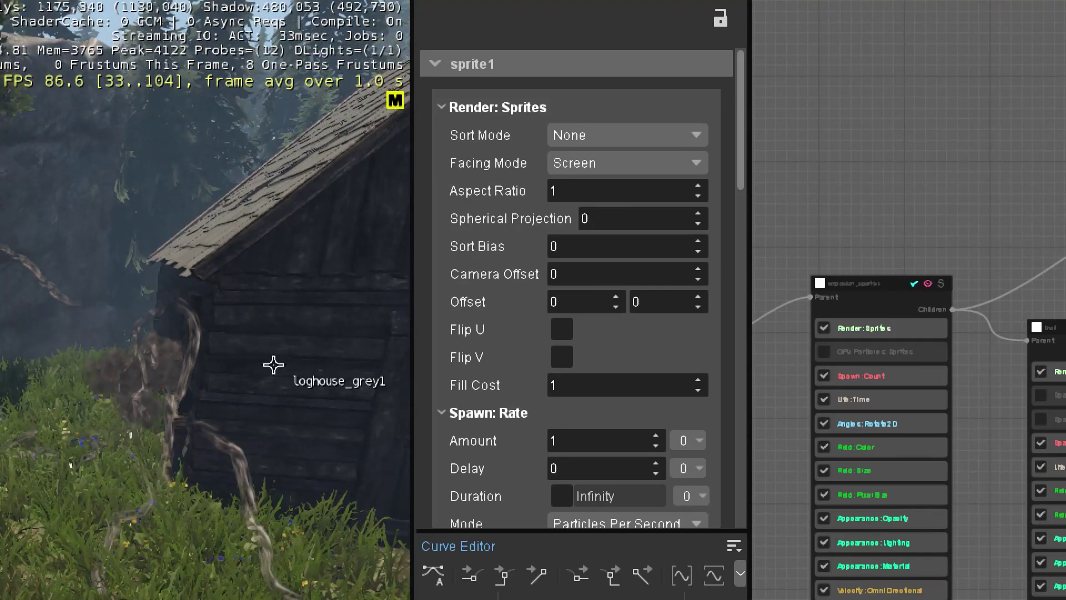
Set the Facing Mode of the collision sprite's Render: Sprites feature to Free.
middle_click_drag(1016, 212, 771, 163)
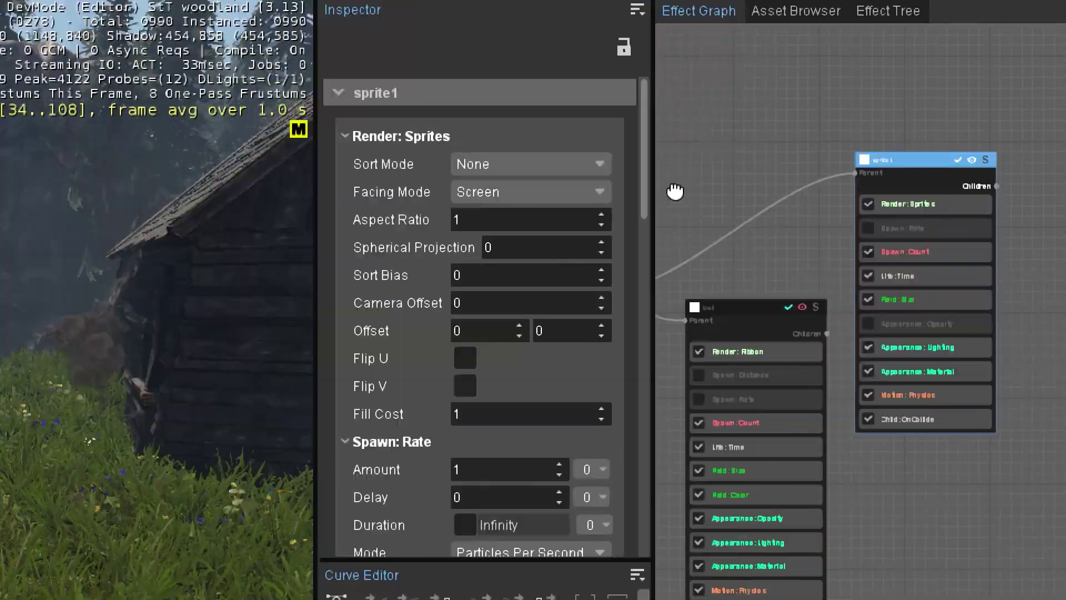
middle_click_drag(675, 192, 622, 192)
left_click(889, 203)
left_click(541, 191)
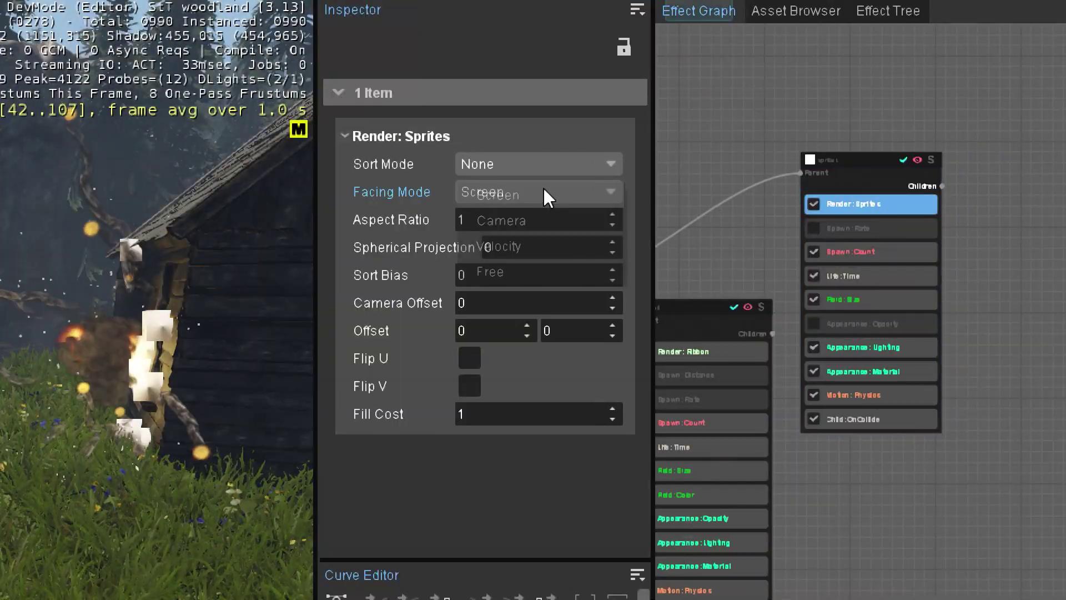
left_click(488, 271)
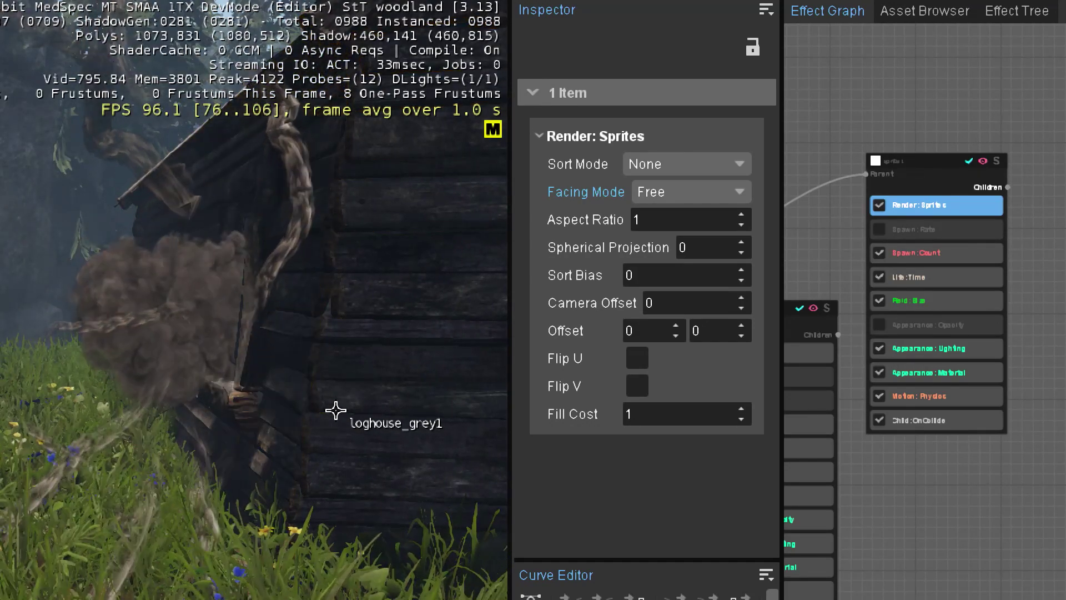
Add the advanced fire preset to the graph and connect it as a child of the collision sprite node.
scroll(991, 247, "down", 3)
right_click(953, 247)
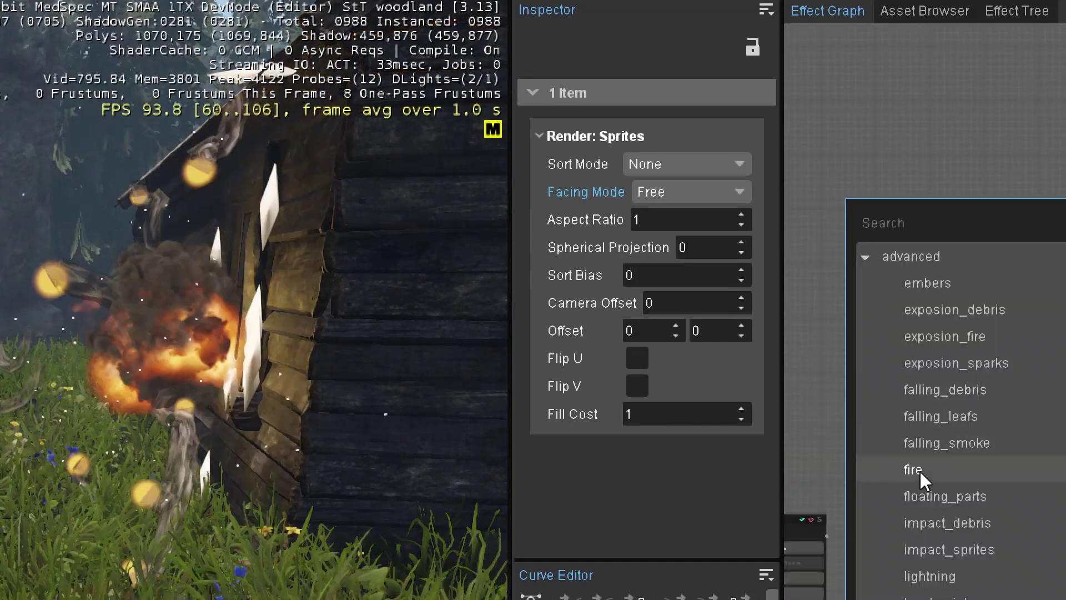
left_click(919, 470)
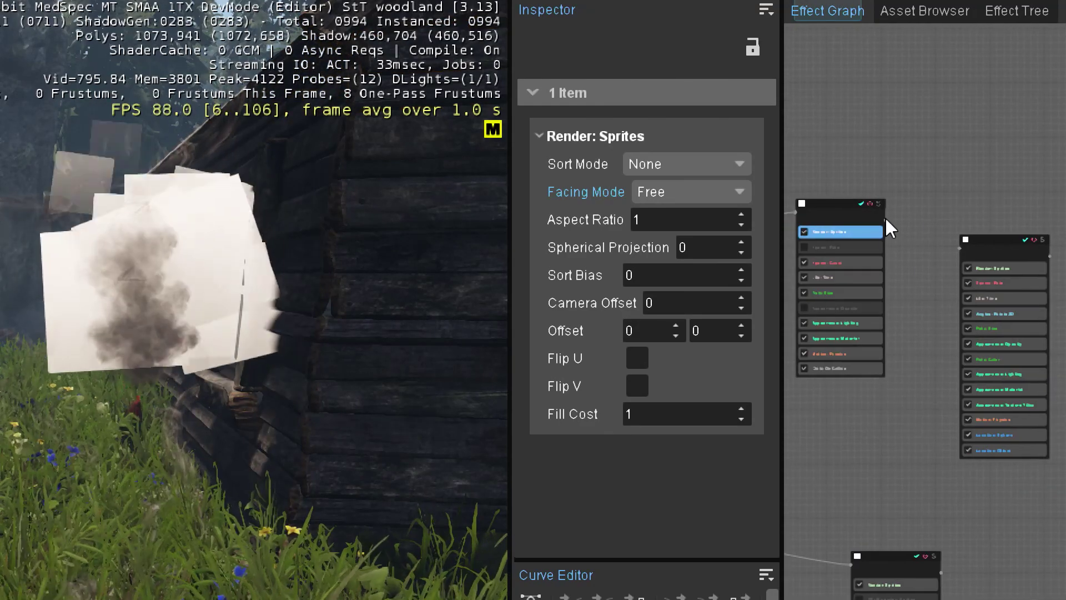
left_click_drag(885, 217, 959, 250)
Check the collision sprite's Life: Time settings and examine the impact sprites around the log house.
scroll(861, 265, "up", 2)
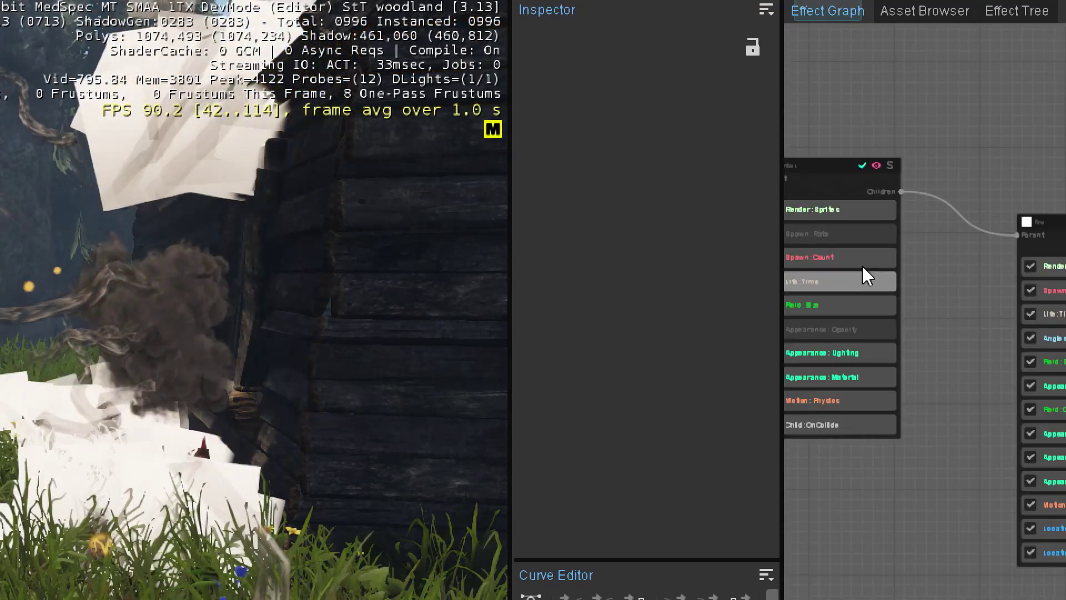
left_click(855, 282)
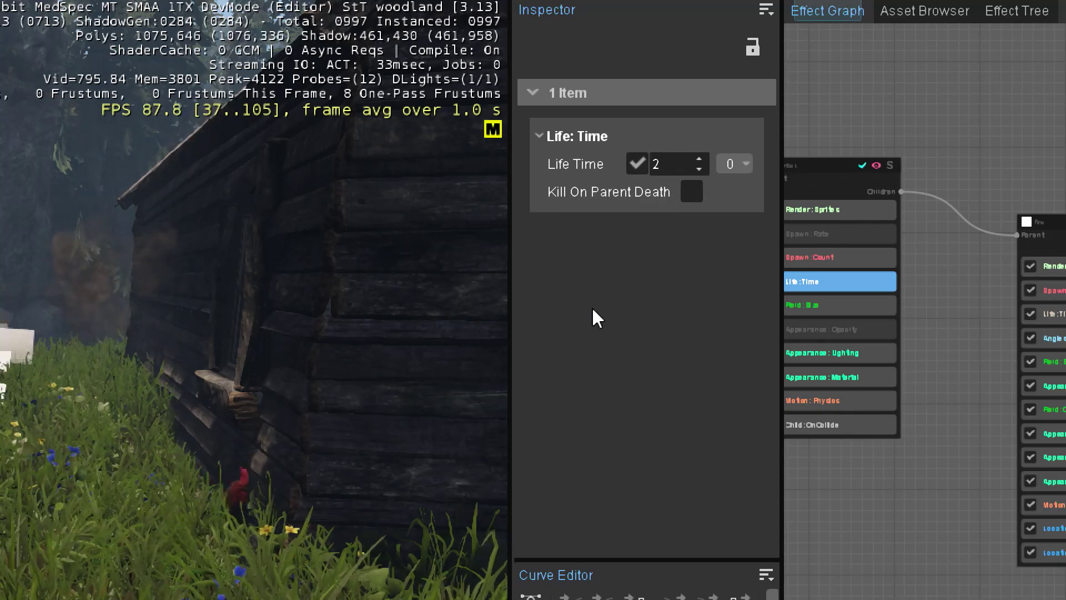
left_click(274, 381)
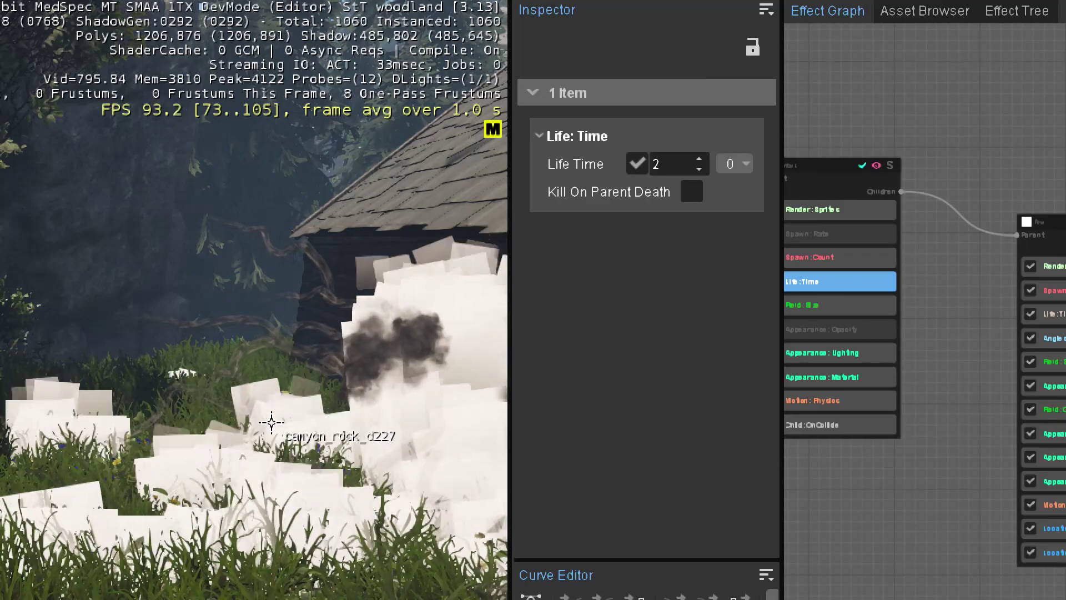
left_click(1046, 504)
left_click(811, 490)
Add a Motion: CryPhysics feature to the explosion sparks node with Particle as its Physics Type.
middle_click_drag(810, 489, 1065, 277)
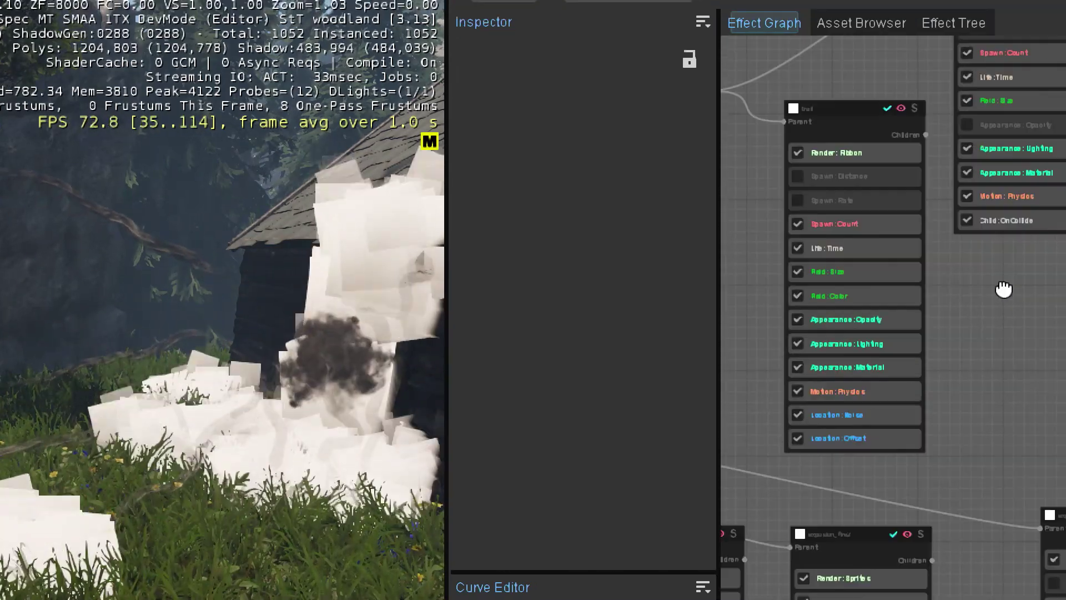
middle_click_drag(1004, 289, 1065, 278)
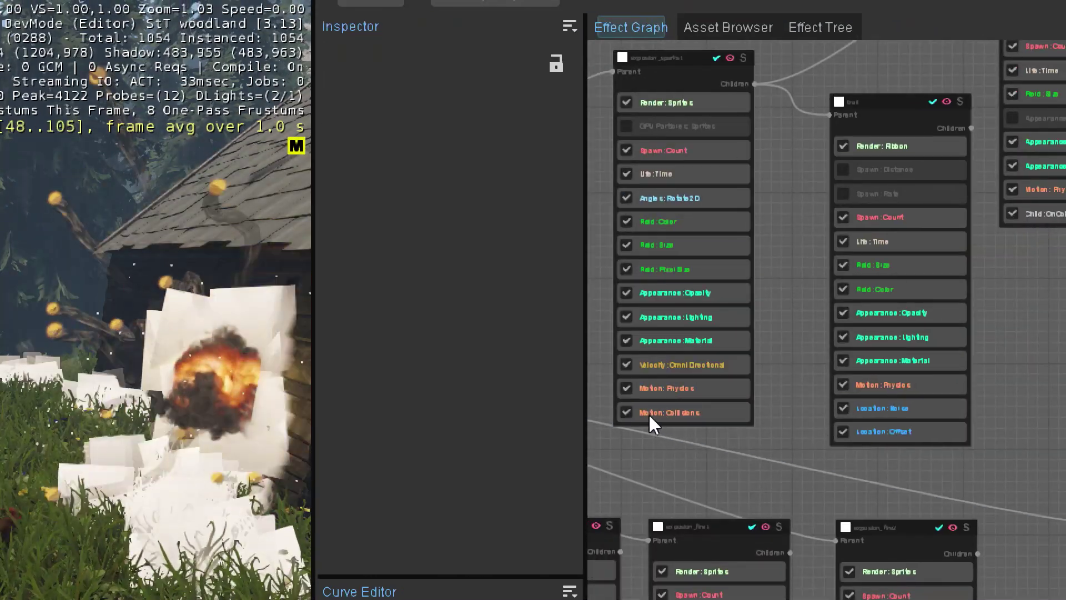
scroll(650, 413, "up", 3)
middle_click_drag(792, 469, 940, 564)
right_click(795, 182)
mouse_move(859, 308)
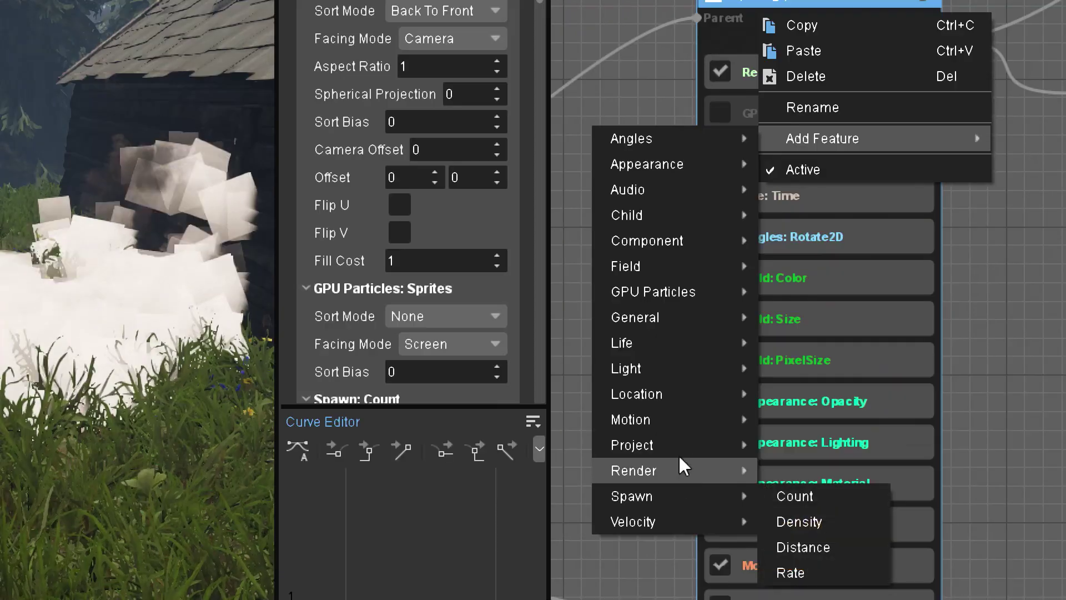
mouse_move(680, 421)
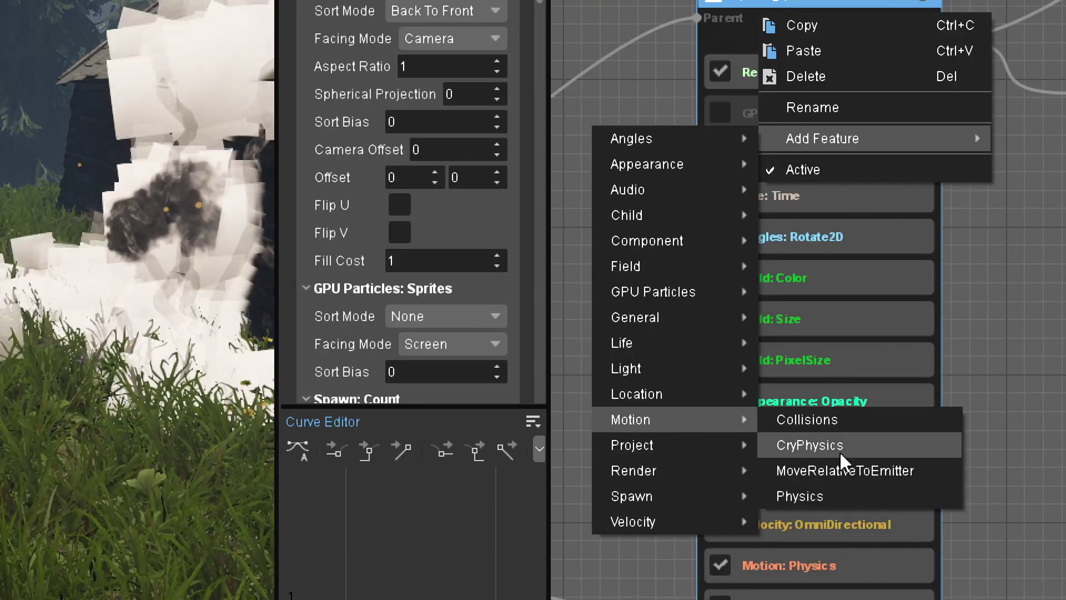
left_click(839, 451)
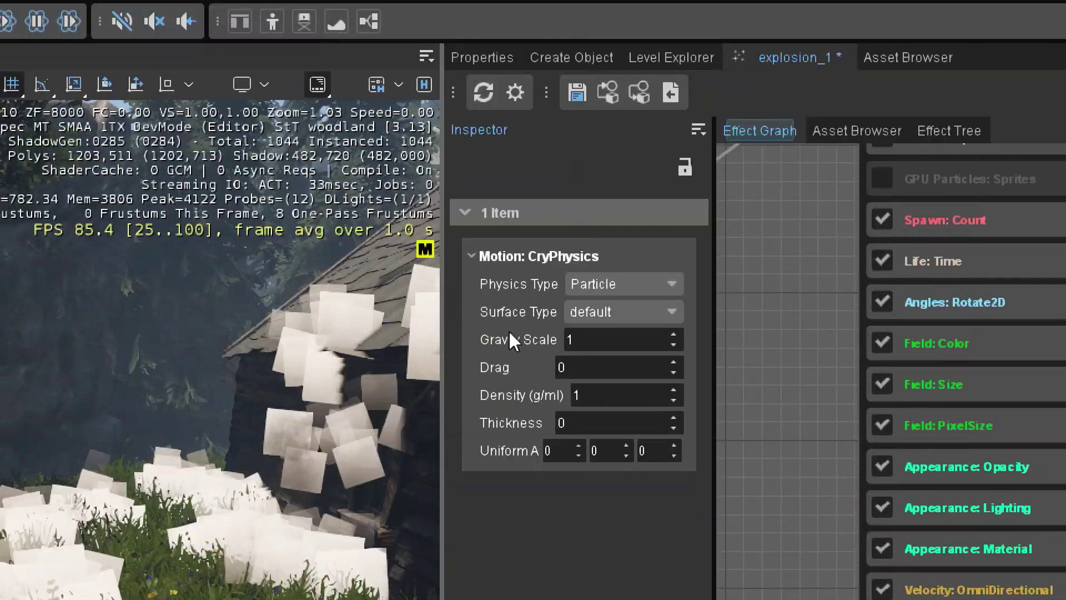
left_click(601, 286)
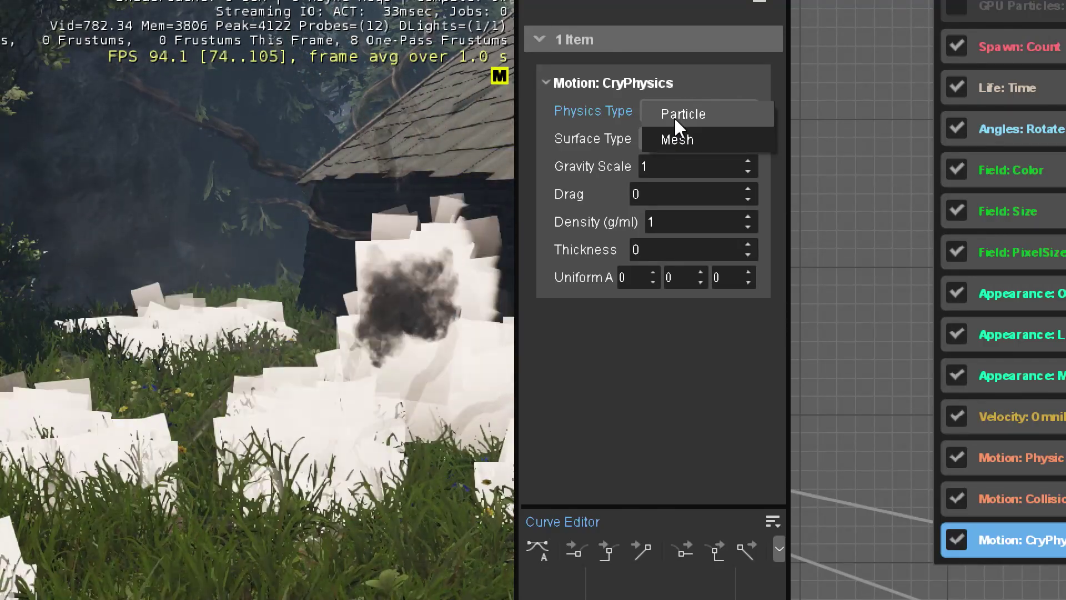
left_click(674, 117)
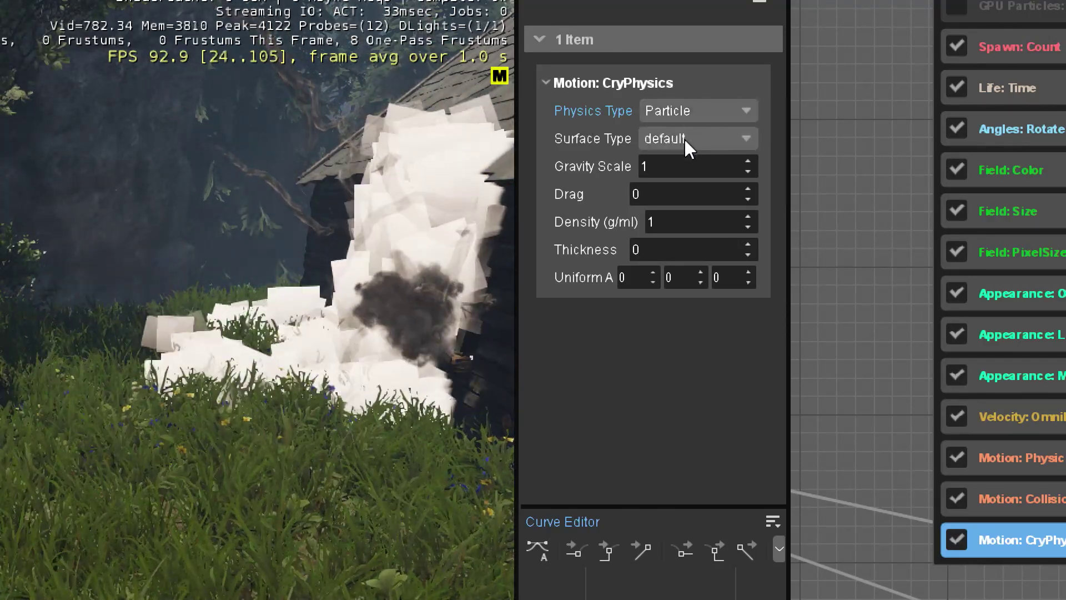